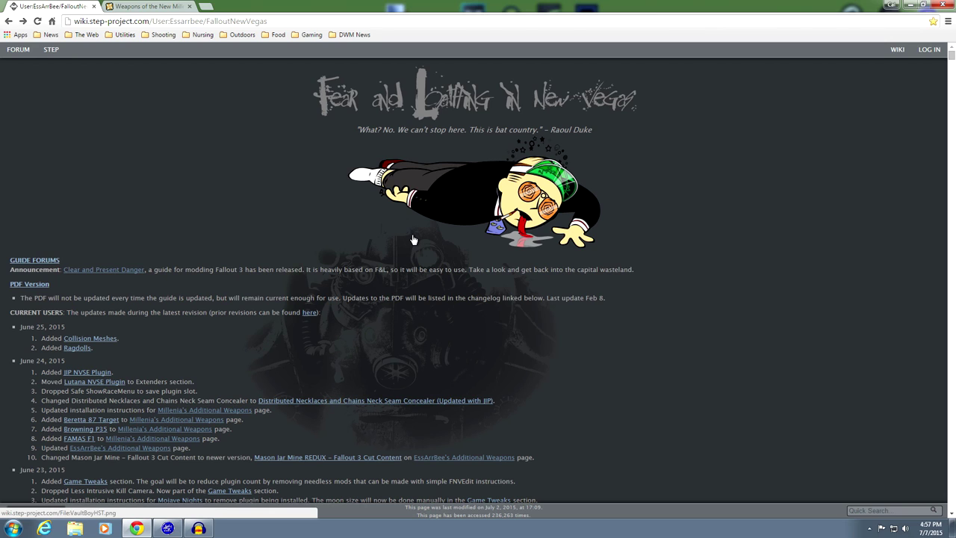
Step: Go to the guide's "Do You Feel Lucky?" section and read the Weapons of the New Millenia installation instructions
scroll(413, 237, down, 2)
scroll(414, 239, up, 2)
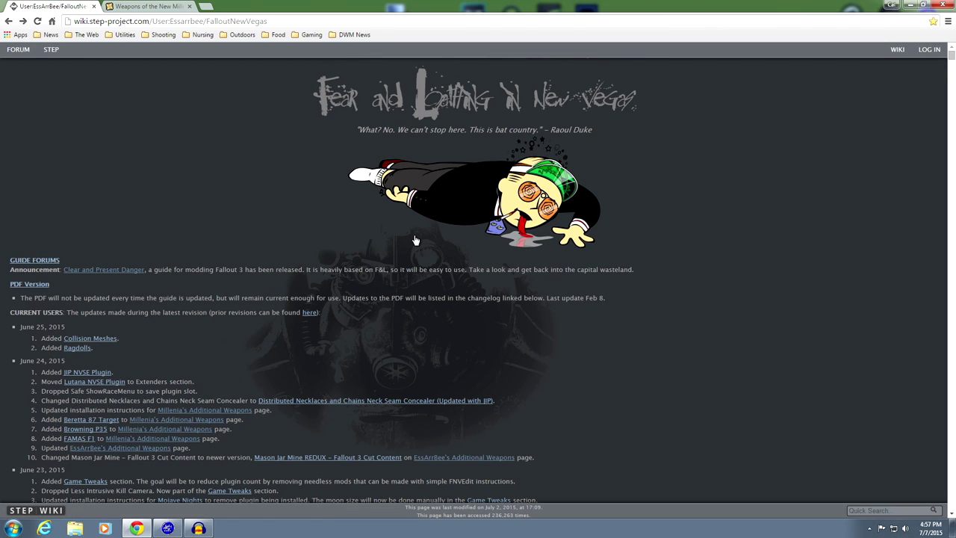
scroll(443, 232, down, 7)
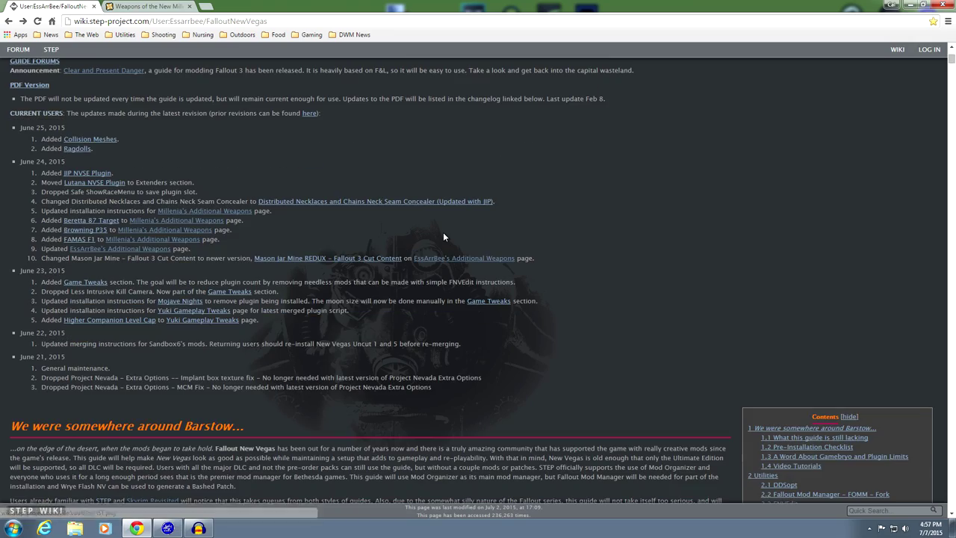
scroll(443, 233, down, 5)
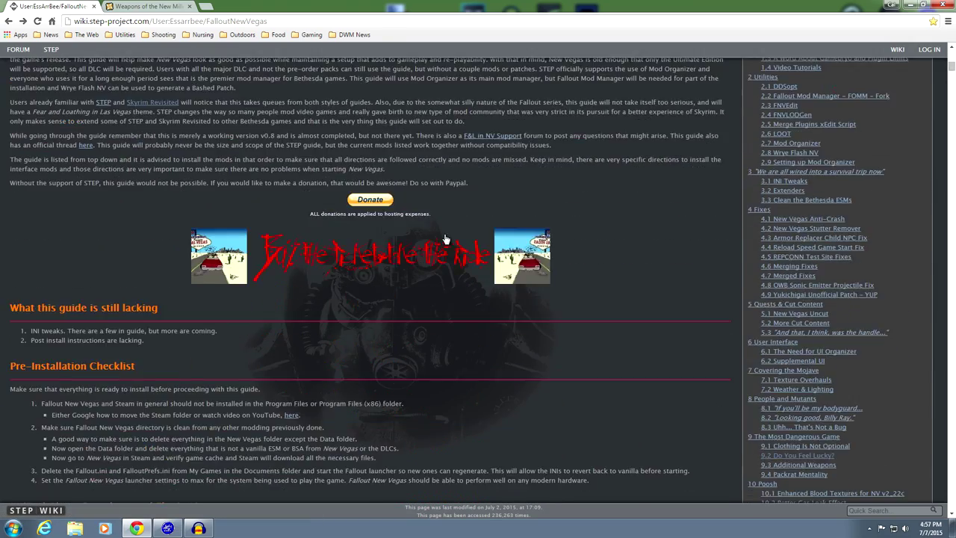
scroll(532, 247, down, 3)
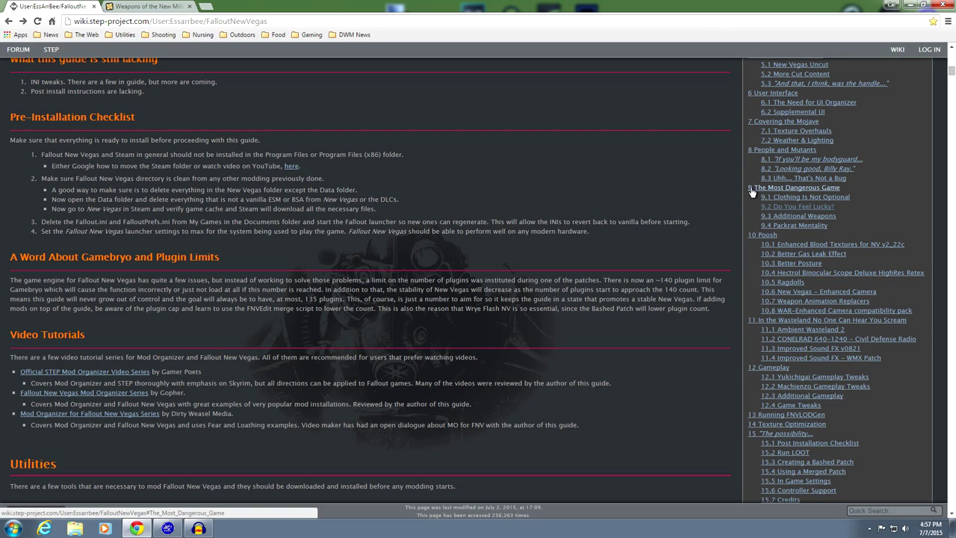
click(787, 209)
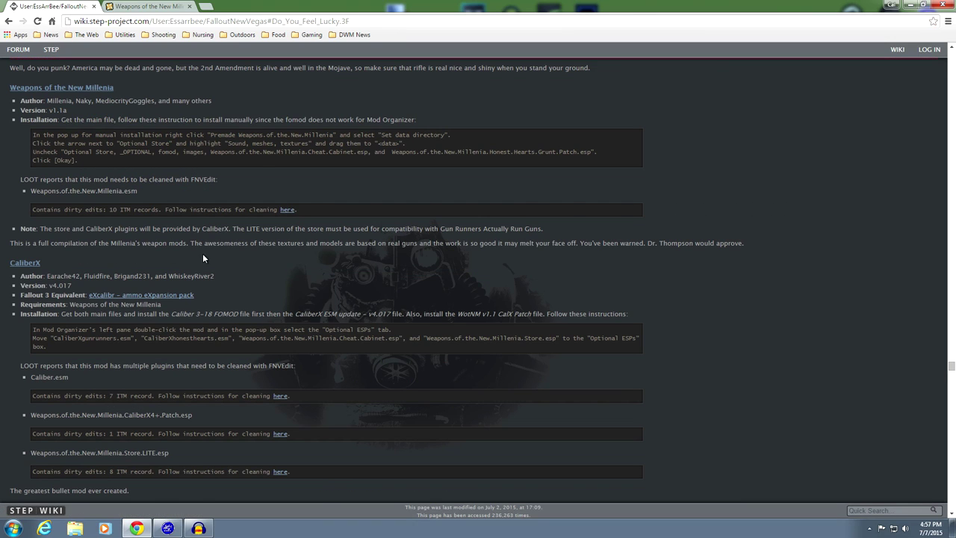
scroll(203, 254, up, 1)
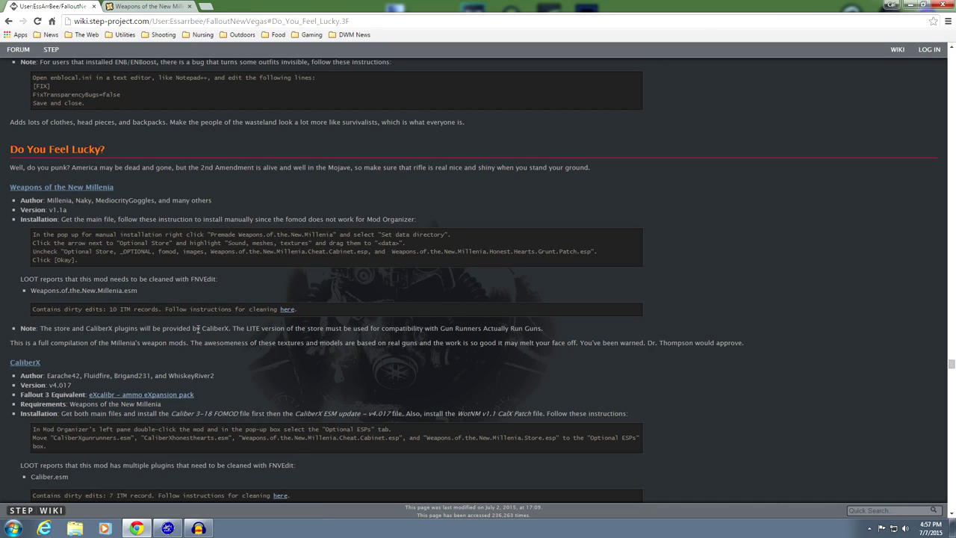
Step: Review the Weapons of the New Millenia description on its Nexus page, including the weapons list and the crash notice
click(147, 7)
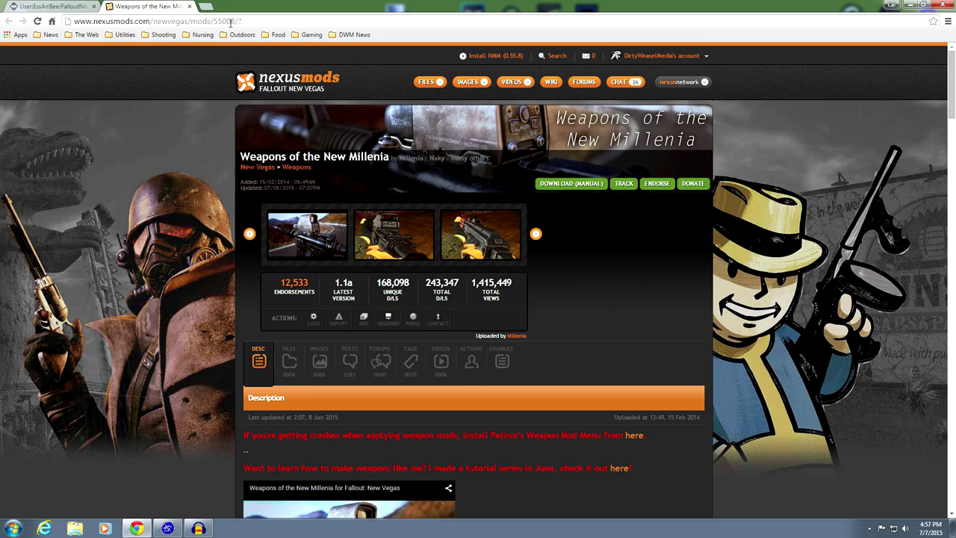
scroll(228, 232, down, 3)
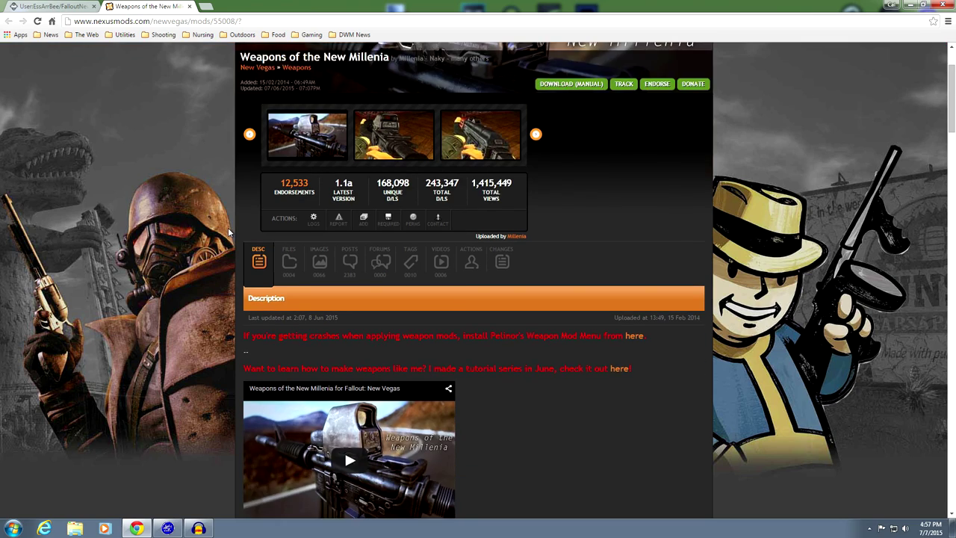
scroll(228, 231, down, 7)
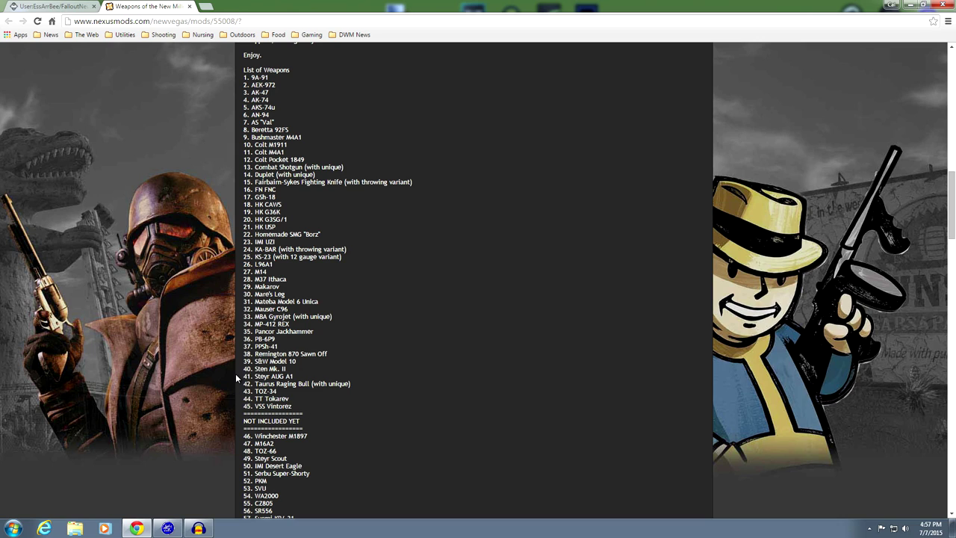
scroll(235, 373, up, 3)
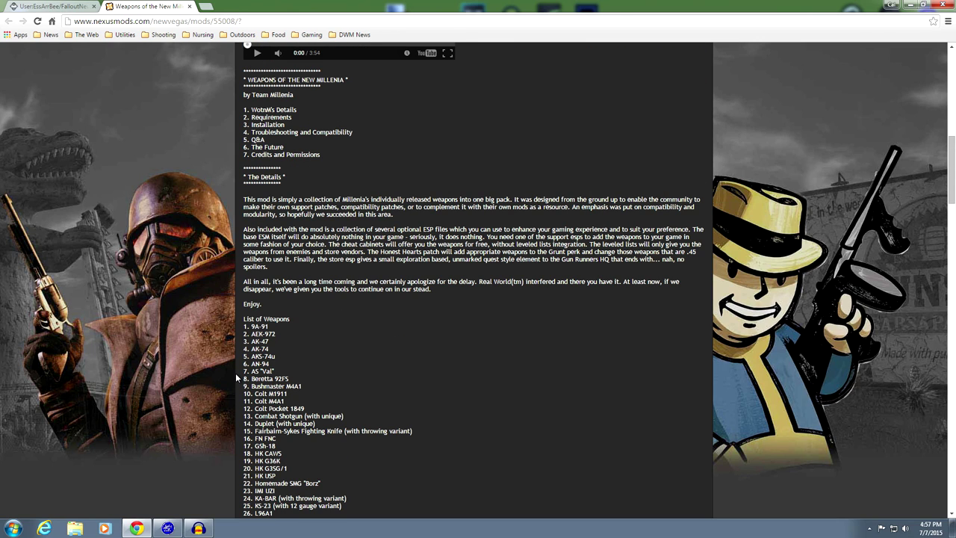
scroll(235, 373, down, 3)
scroll(235, 373, down, 2)
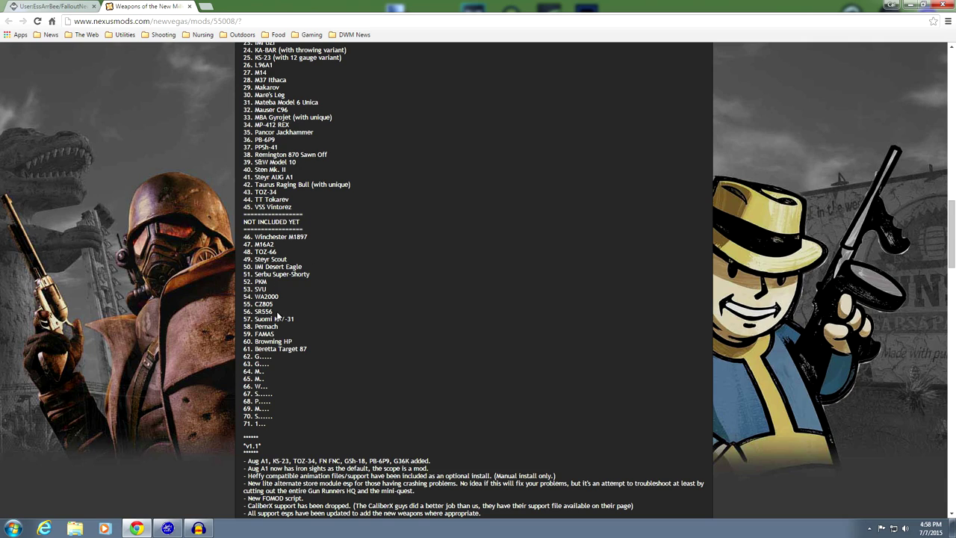
scroll(230, 294, up, 1)
scroll(230, 294, up, 1)
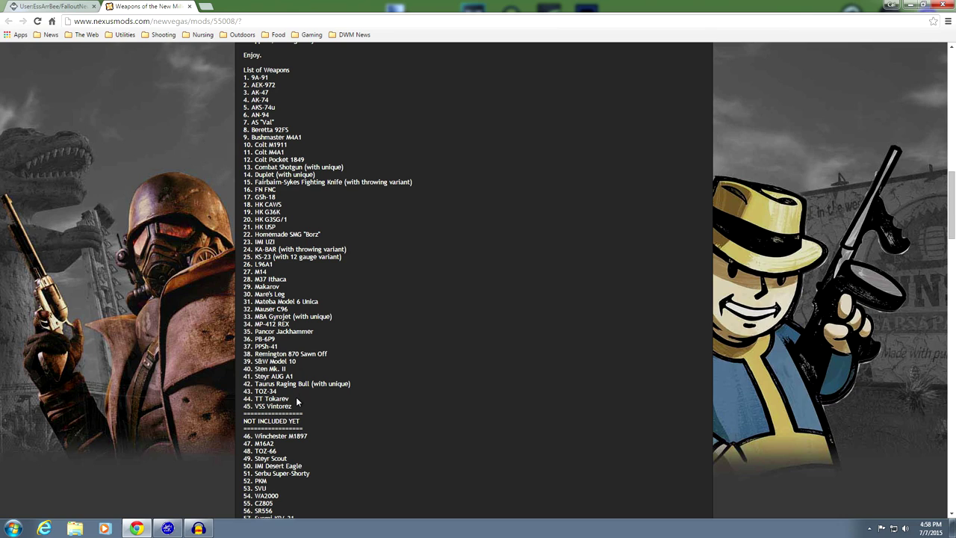
scroll(217, 362, up, 4)
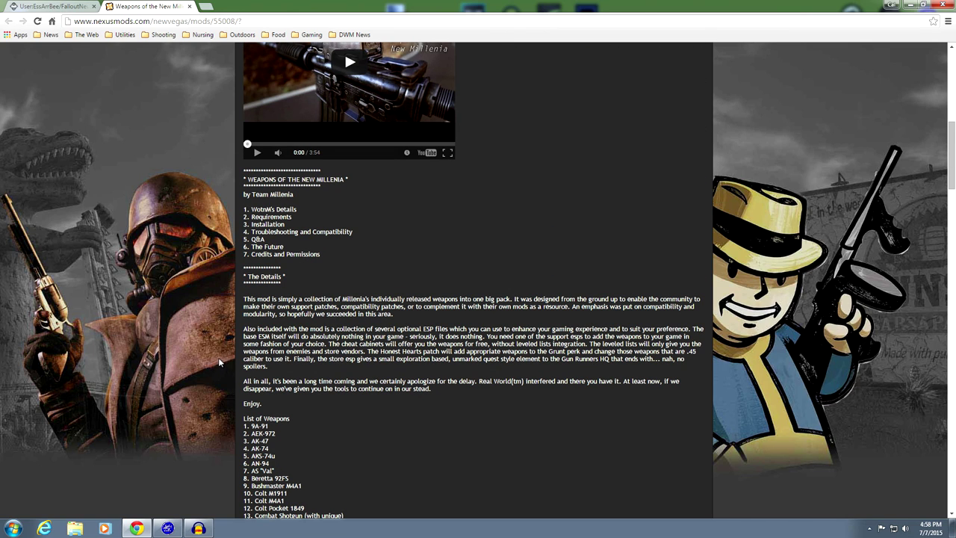
scroll(230, 328, up, 2)
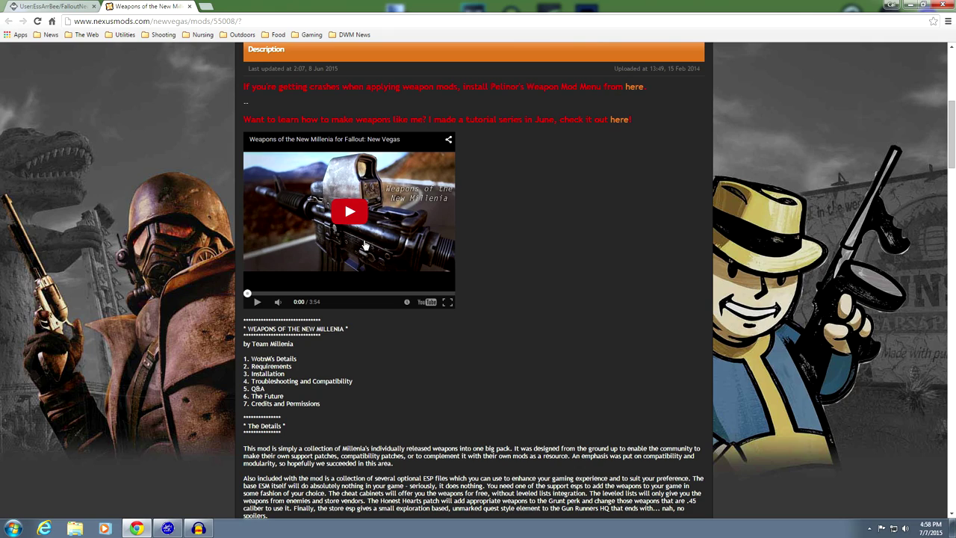
scroll(228, 274, up, 2)
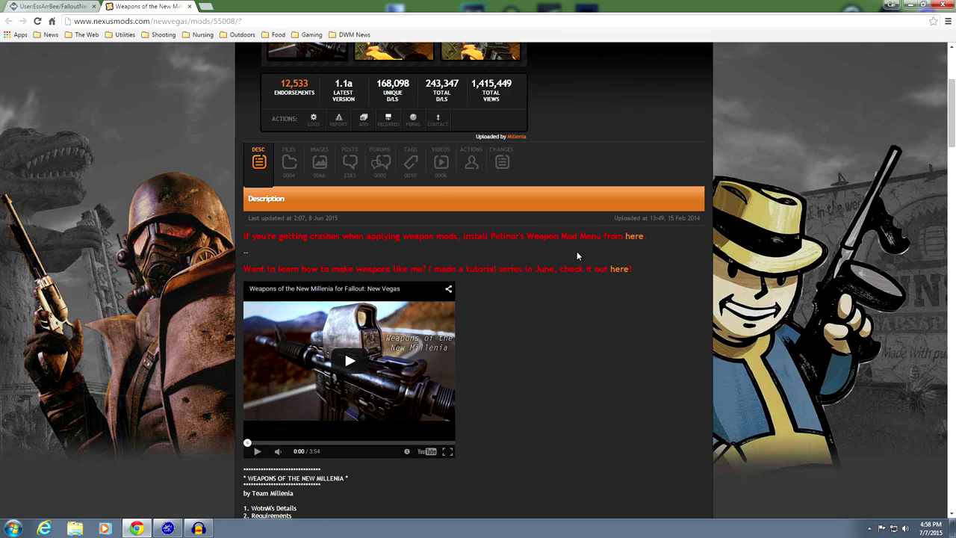
Step: Glance at the mod list in Mod Organizer, and return to the Nexus page to view the mod's downloadable files
click(167, 528)
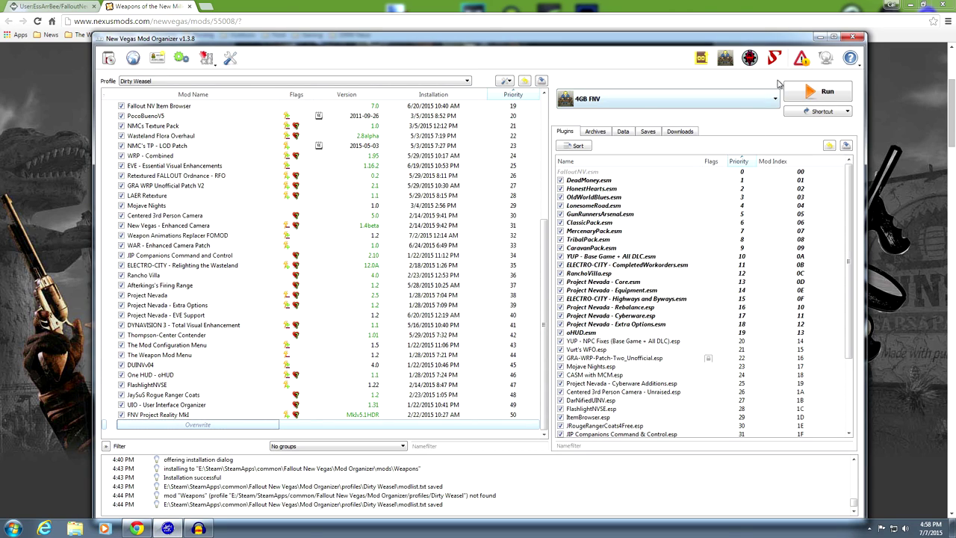
click(818, 37)
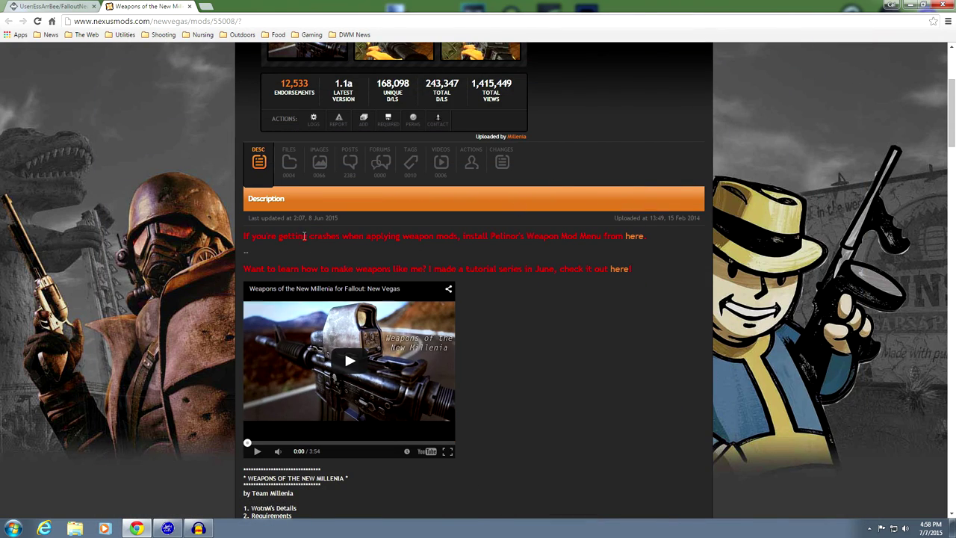
click(288, 166)
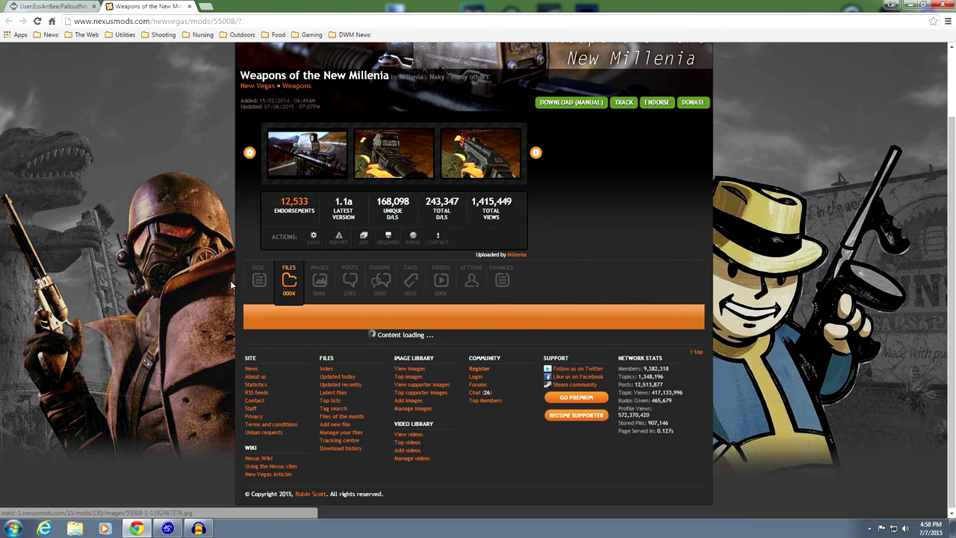
scroll(218, 307, down, 2)
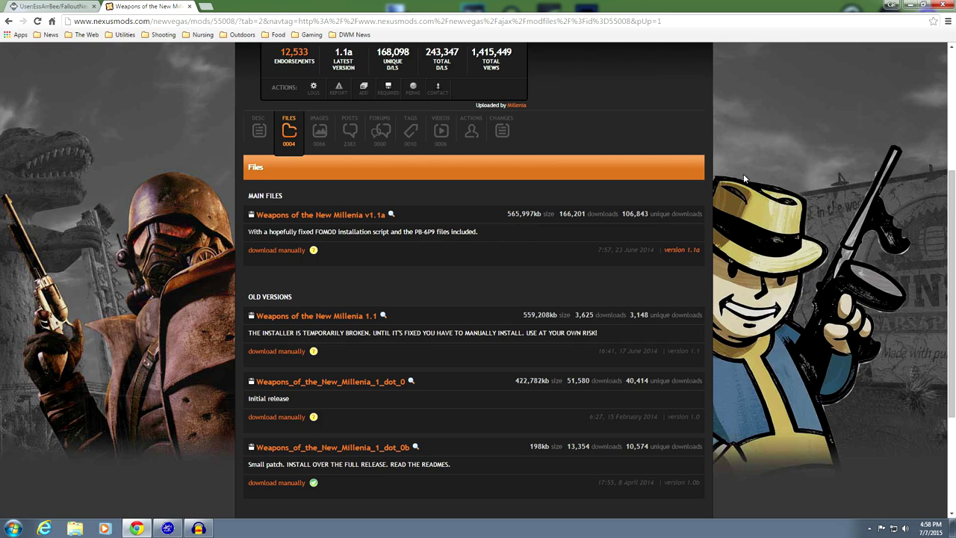
Step: Open the Weapons of the New Millenia archive from the desktop, inspect its Premade Weapons.of.the.New.Millenia folder, and close the archive
click(911, 7)
drag(401, 422, 476, 267)
double_click(472, 284)
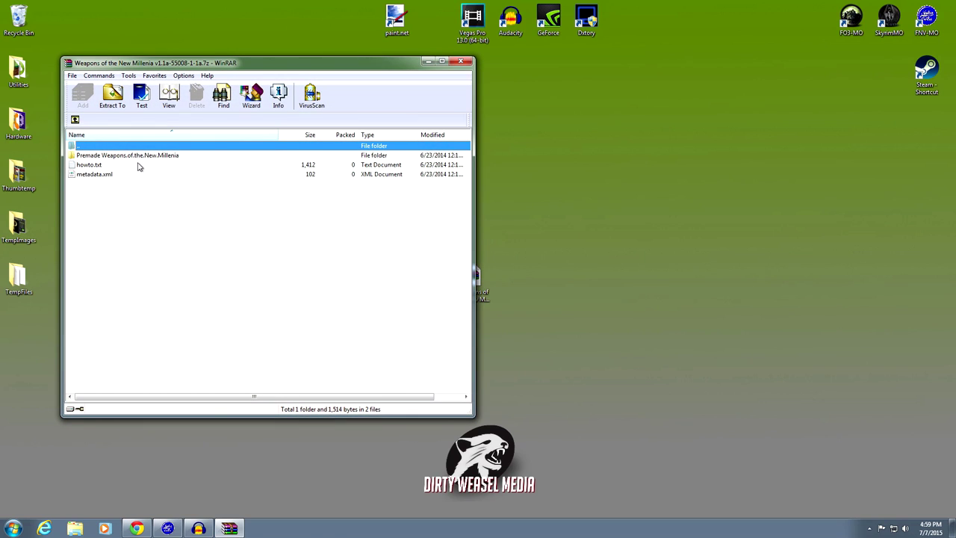
double_click(103, 155)
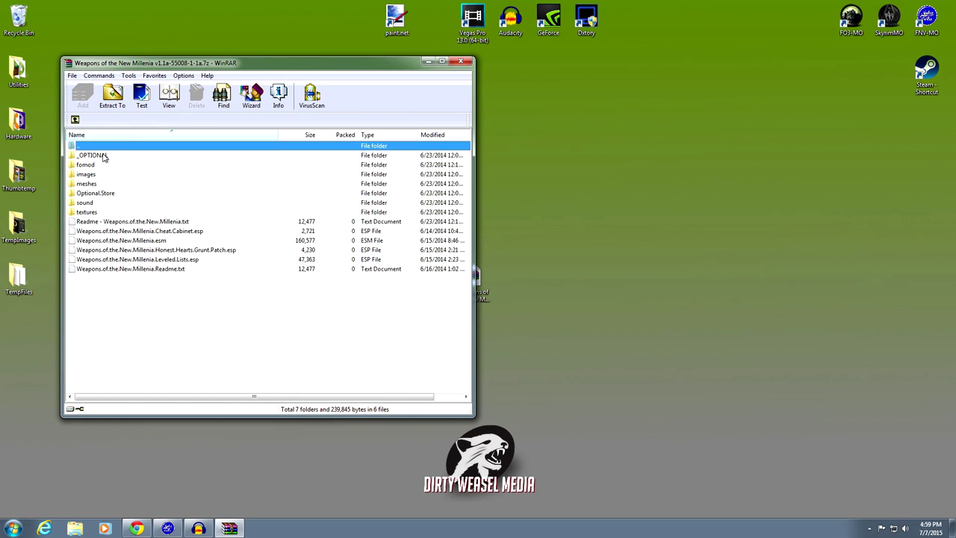
click(75, 119)
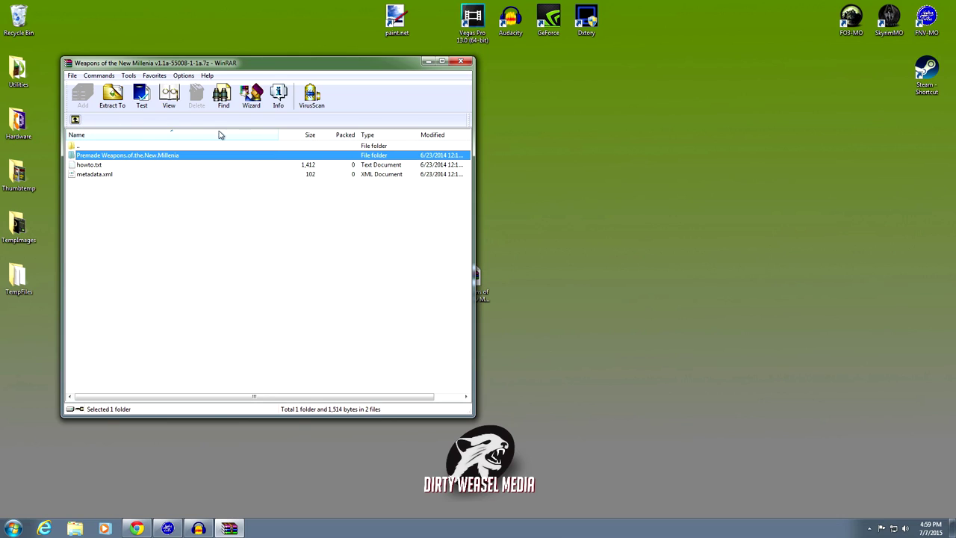
click(461, 62)
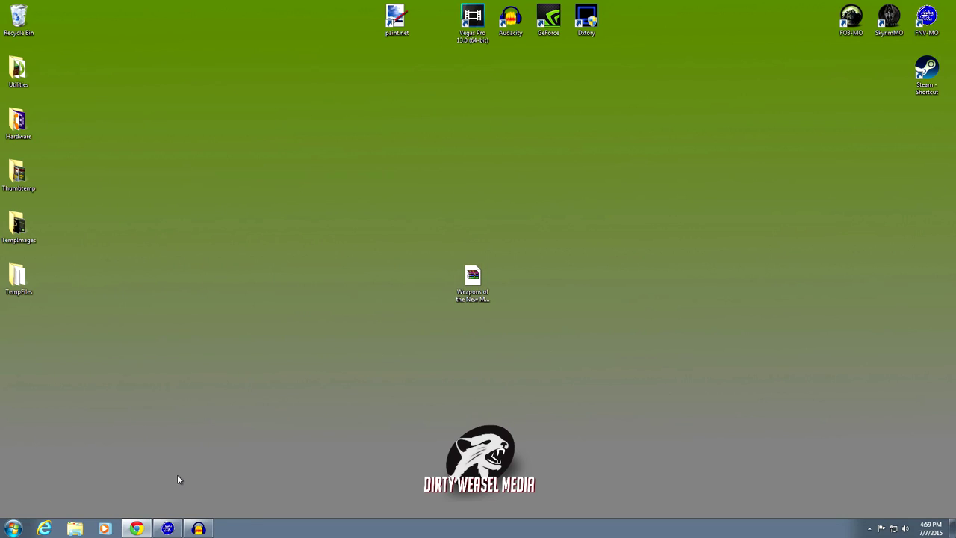
Step: Check the download directory in Mod Organizer's general settings, leaving the settings without changes
click(167, 528)
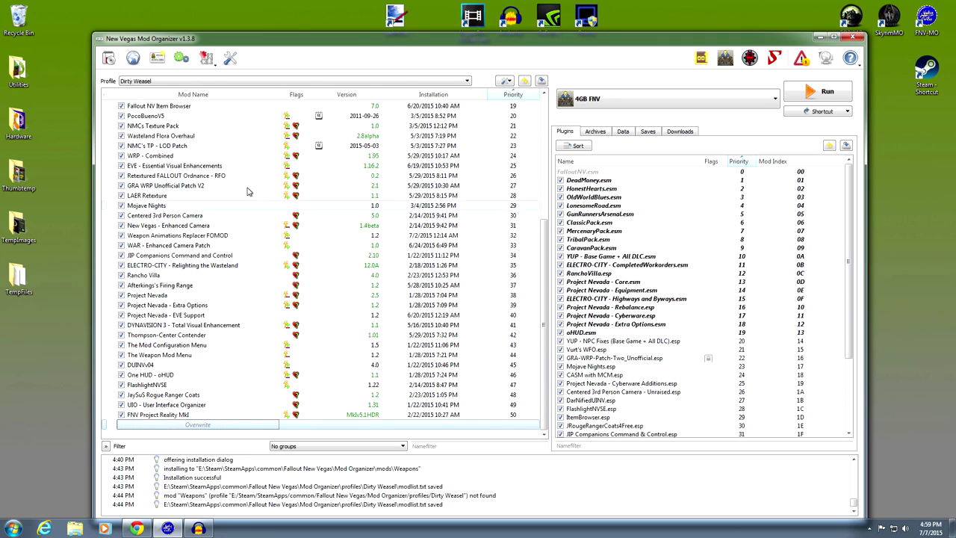
click(231, 61)
click(360, 263)
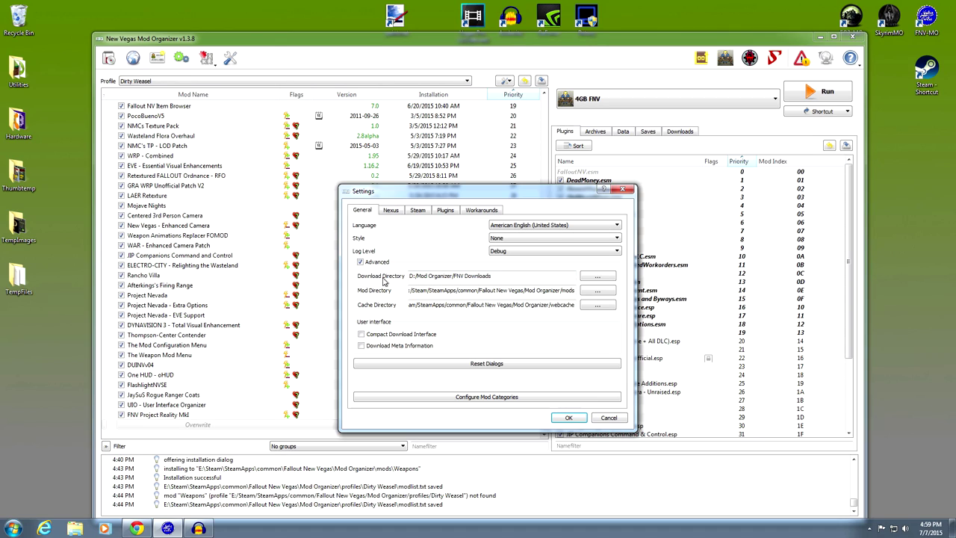
click(617, 418)
click(821, 37)
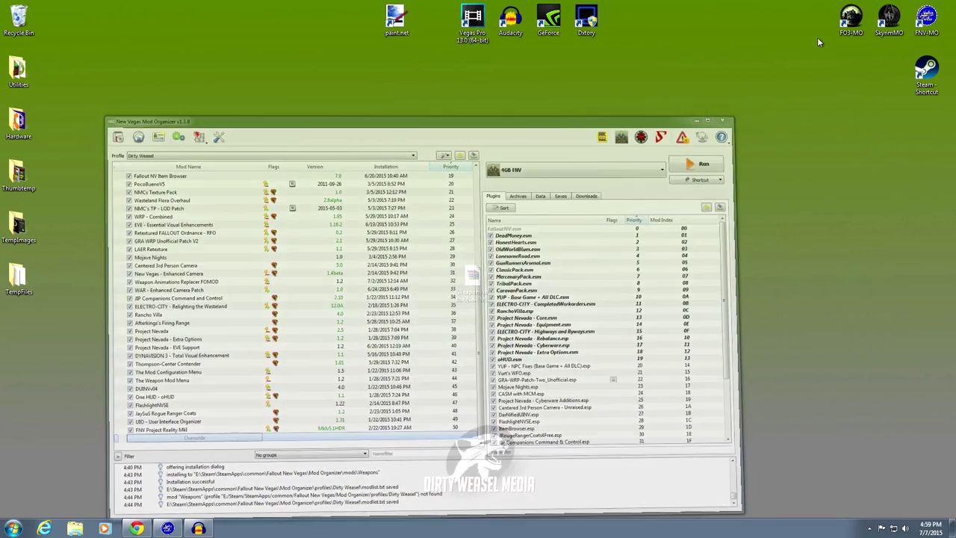
Step: Copy the Weapons of the New Millenia archive from the desktop into Mod Organizer's FNV Downloads folder and delete the desktop copy
click(75, 528)
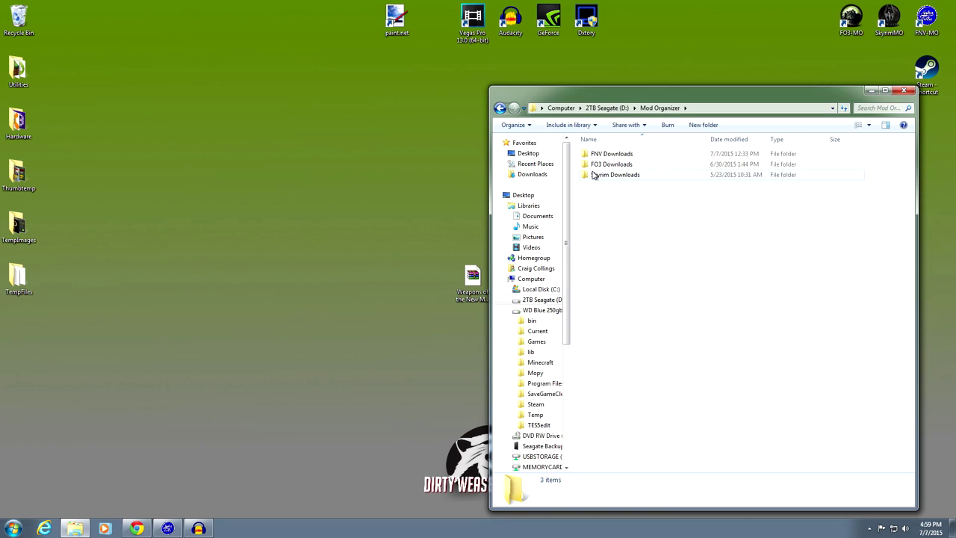
double_click(603, 154)
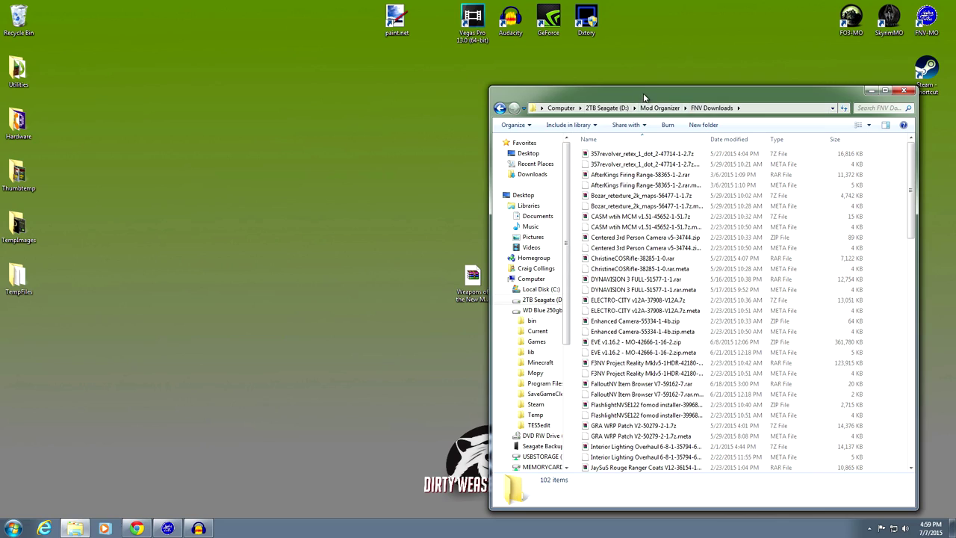
drag(639, 96, 673, 68)
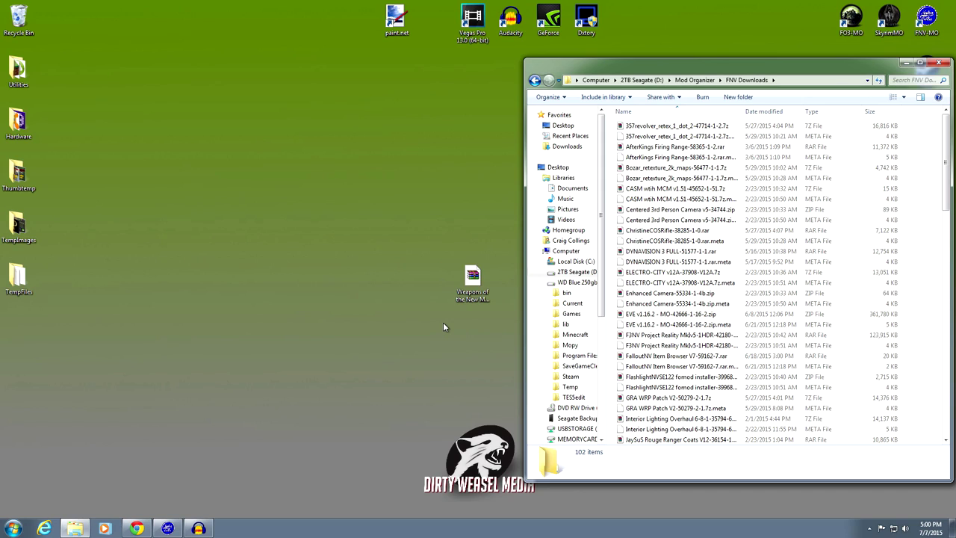
drag(481, 271, 915, 249)
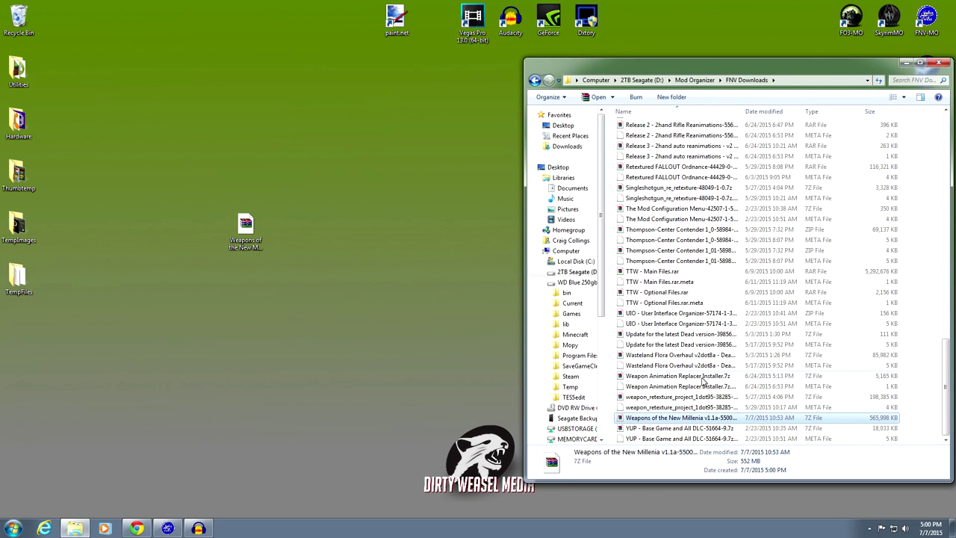
click(938, 64)
drag(246, 224, 19, 18)
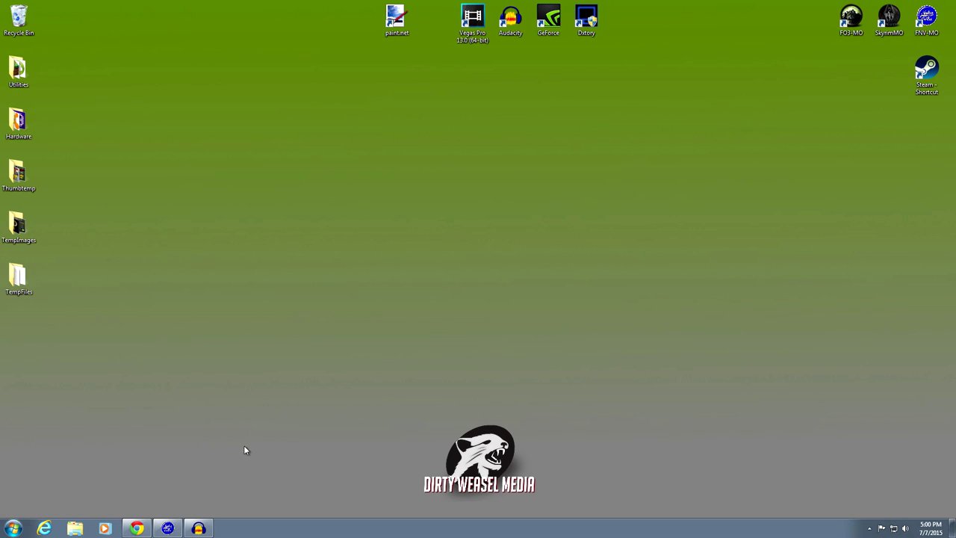
Step: In Mod Organizer's downloads, query the info for the Weapons of the New Millenia archive using mod ID 55008 from its Nexus page
click(168, 527)
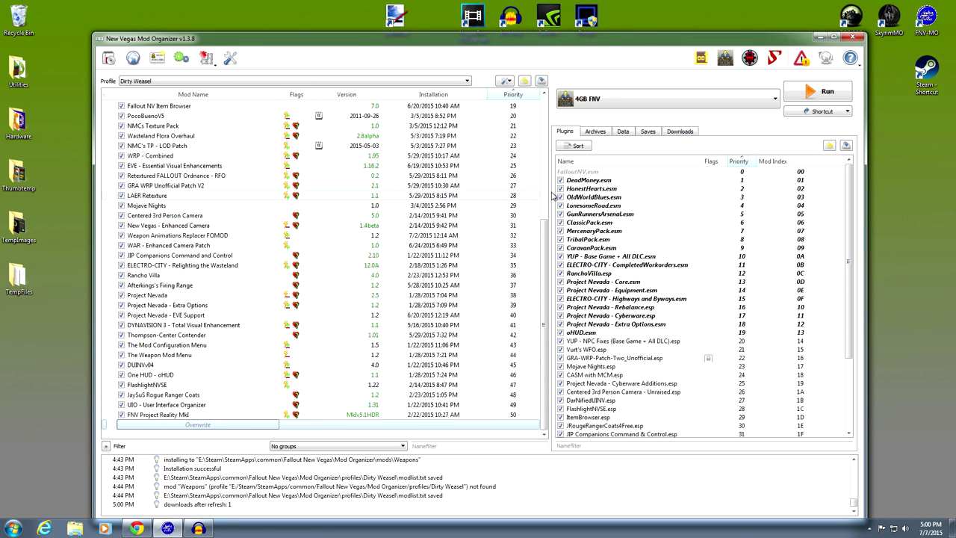
click(678, 131)
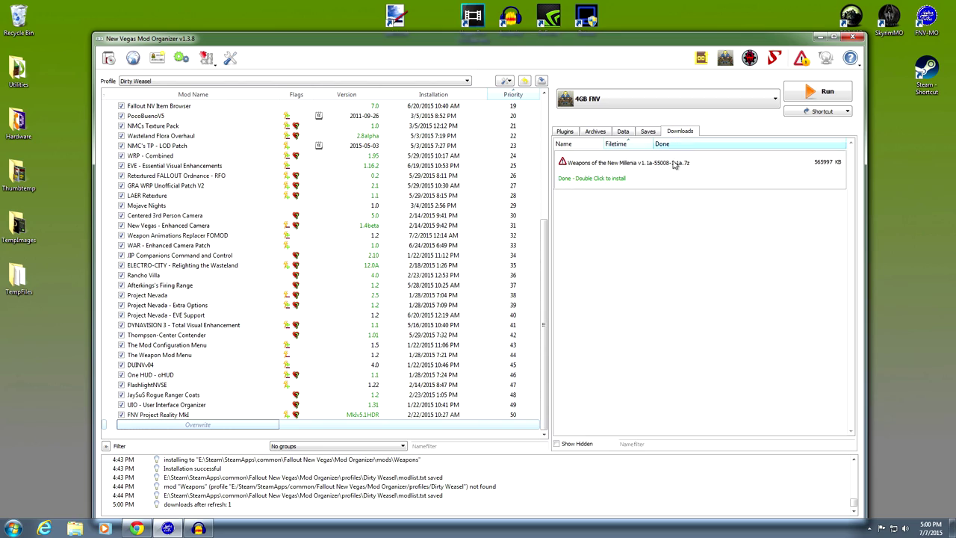
right_click(638, 177)
click(656, 194)
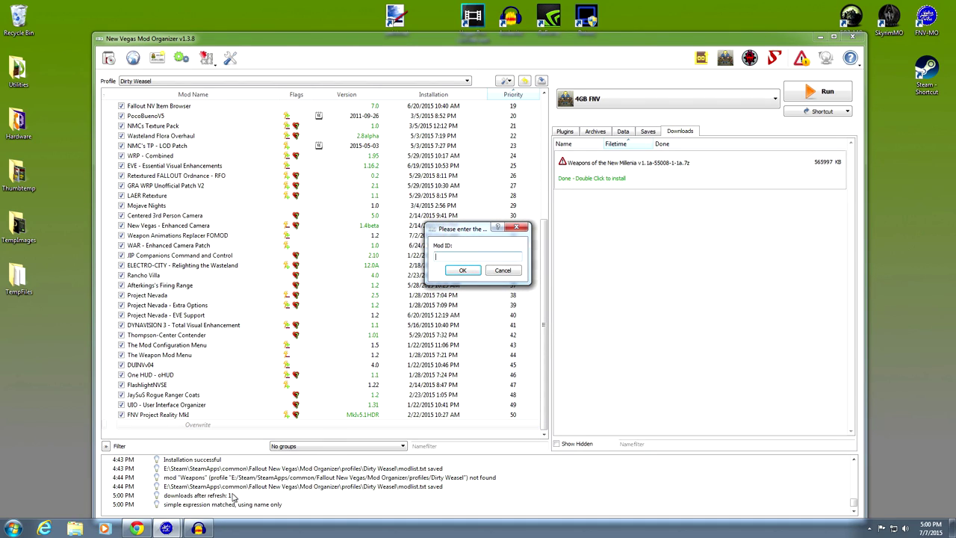
click(136, 528)
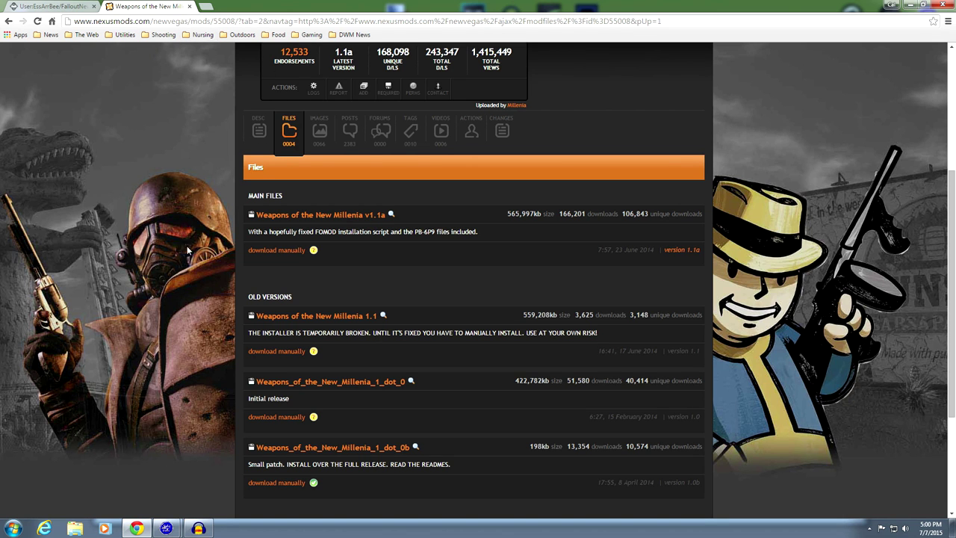
click(136, 528)
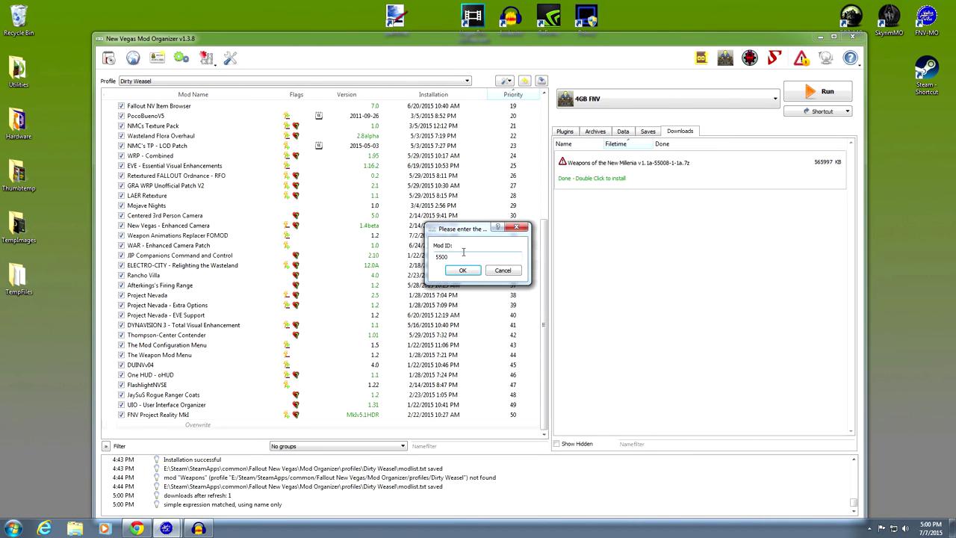
click(462, 270)
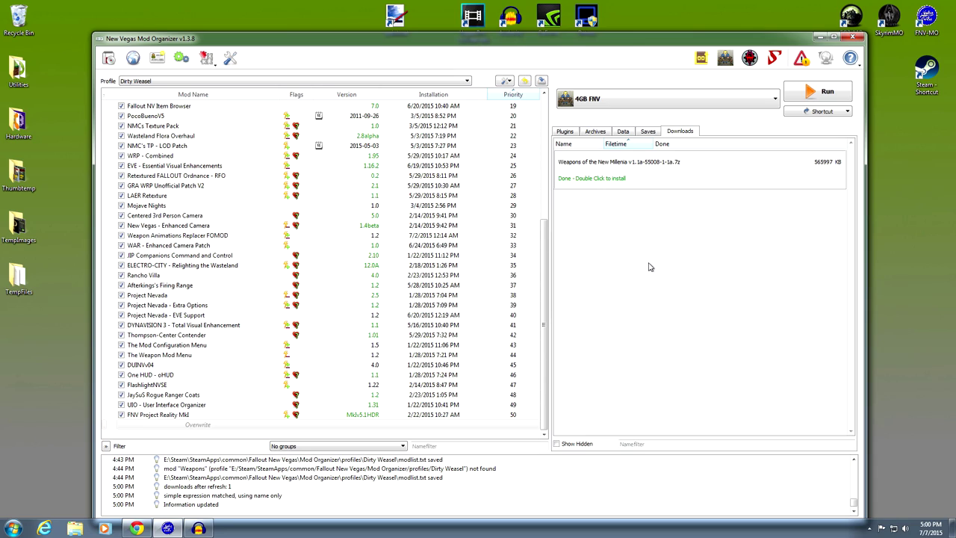
Step: Start installing the downloaded Weapons of the New Millenia archive and set its Premade Weapons.of.the.New.Millenia folder as the data directory
double_click(615, 180)
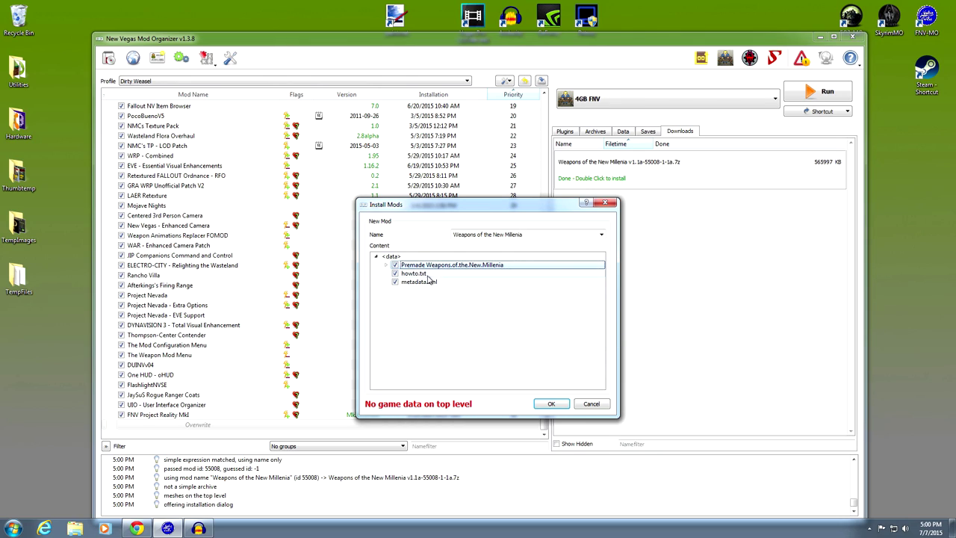
right_click(463, 268)
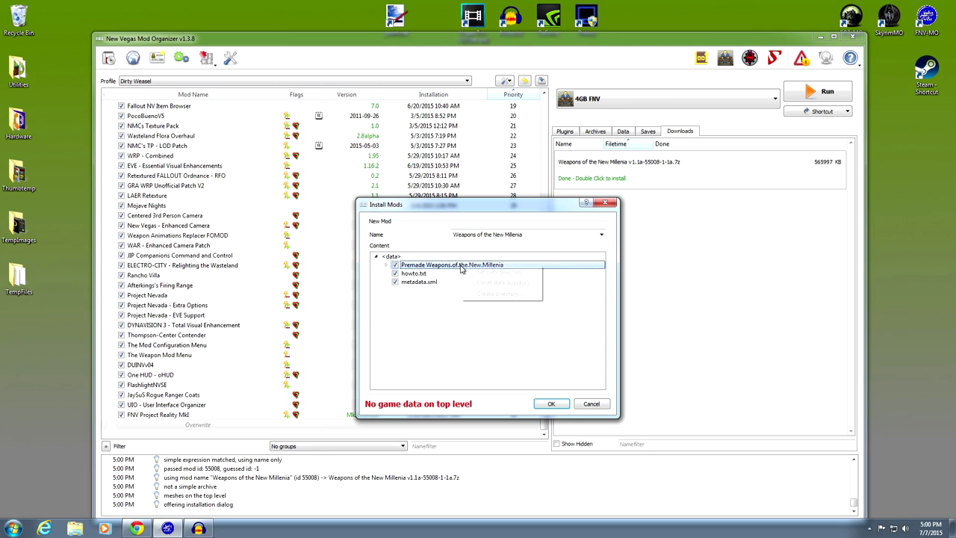
click(465, 271)
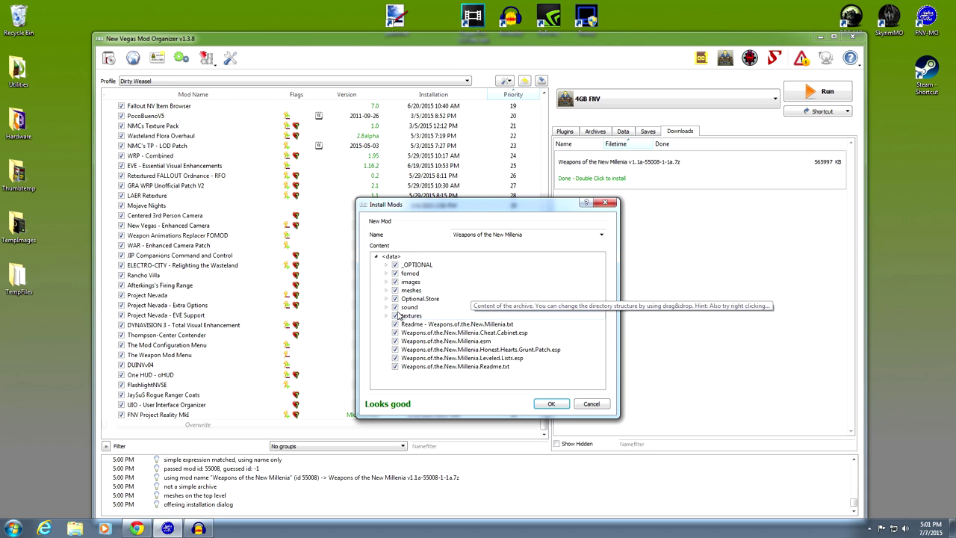
drag(453, 207, 698, 203)
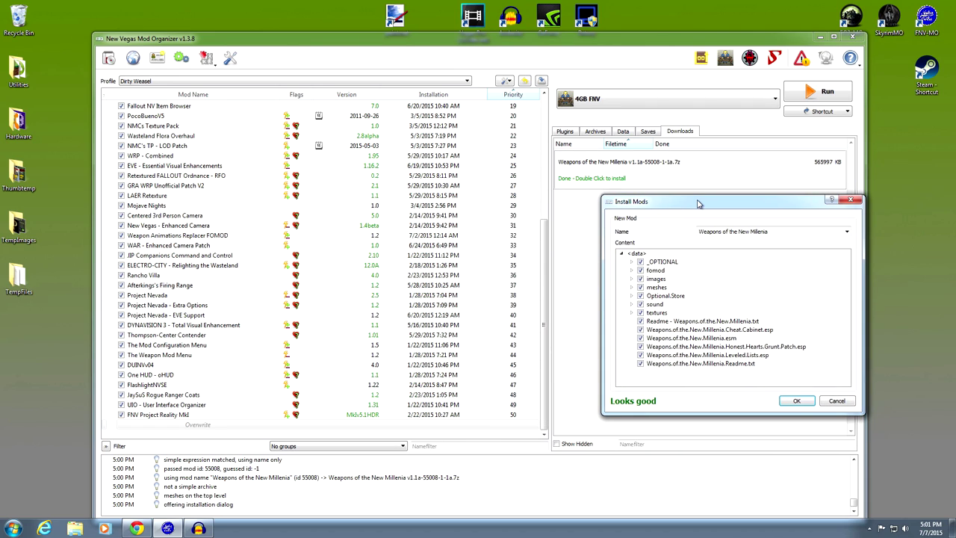
Step: Following the STEP wiki instructions, move the meshes, Sound and textures folders from Optional.Store to the <data> level of the install contents
click(146, 528)
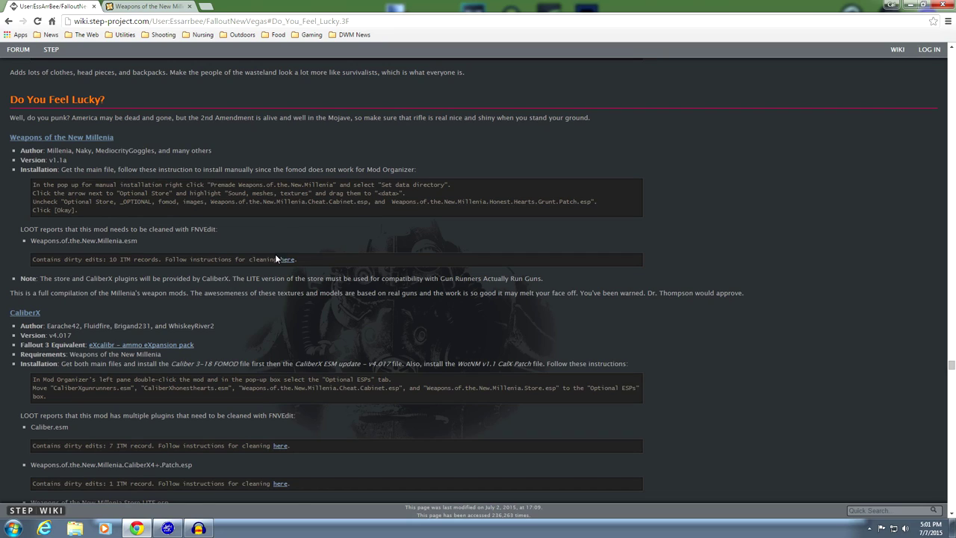
click(168, 527)
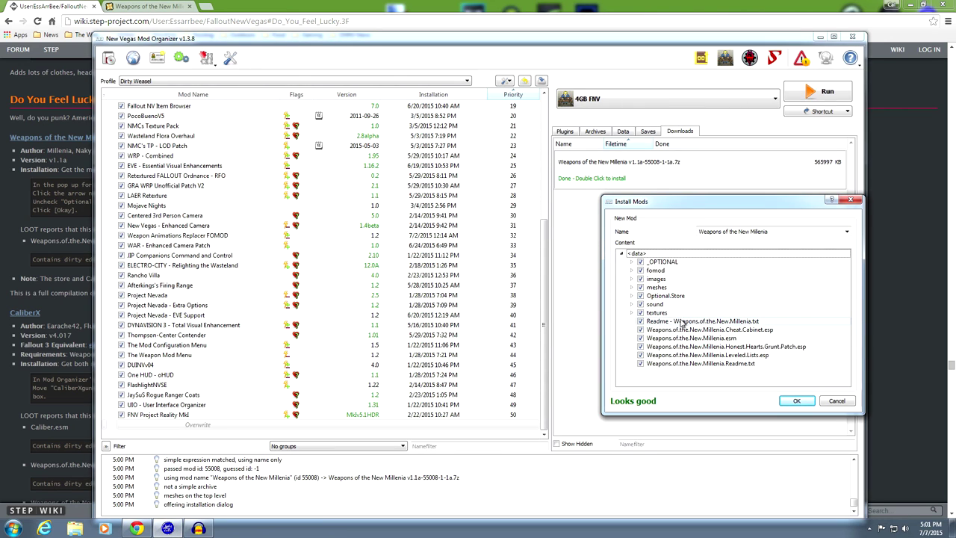
click(137, 528)
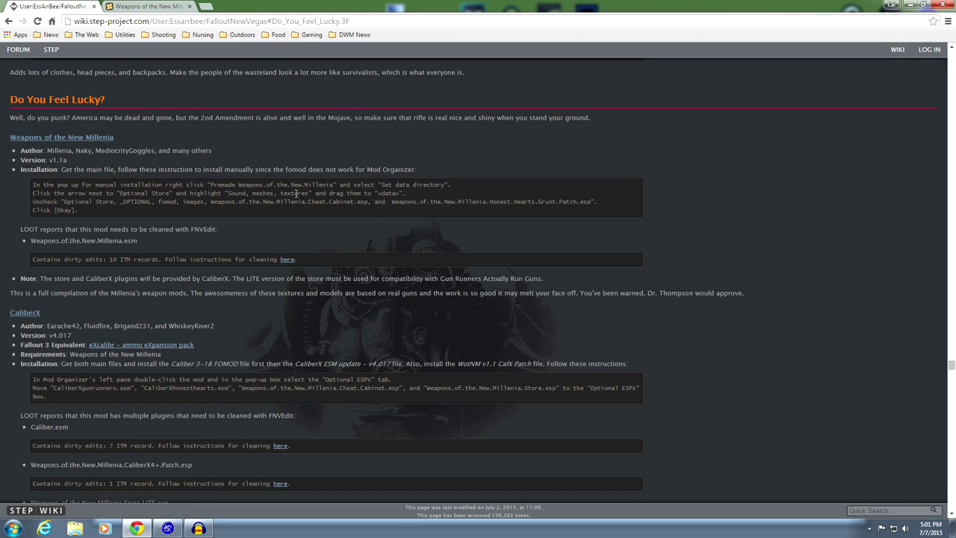
click(168, 528)
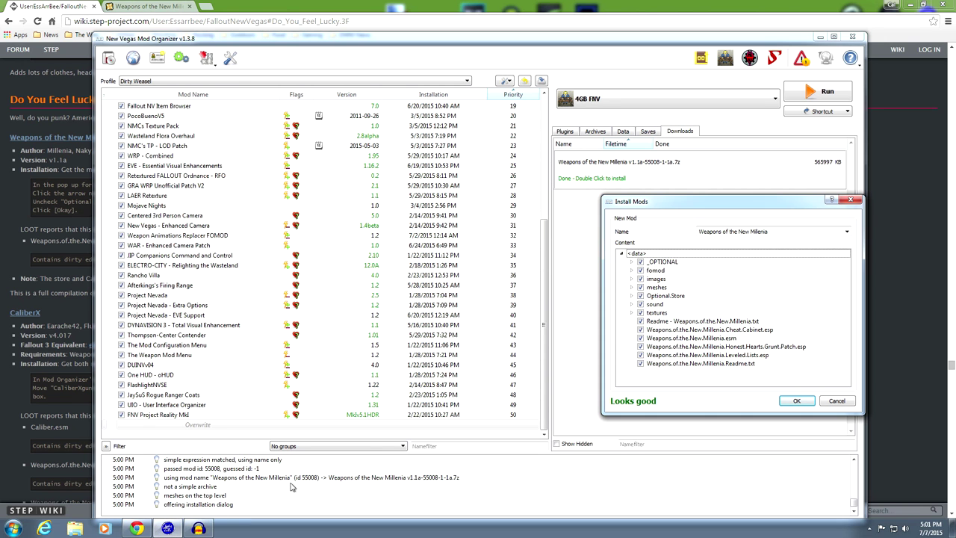
click(631, 297)
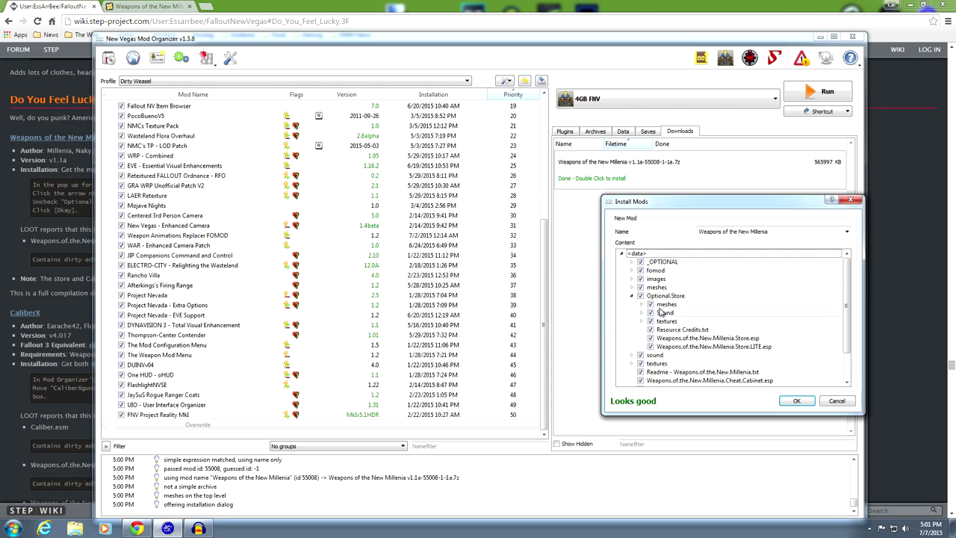
click(664, 313)
click(666, 321)
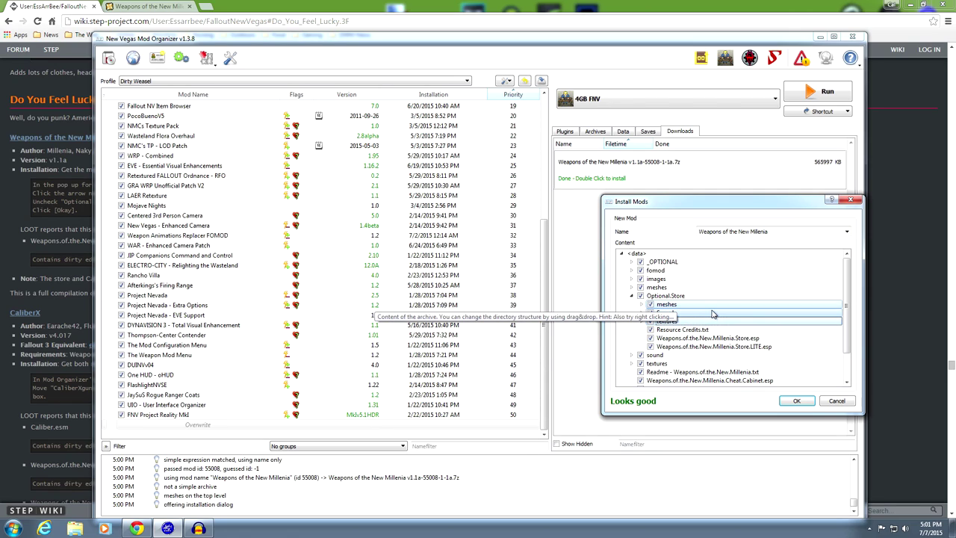
shift+click(697, 305)
drag(697, 305, 641, 256)
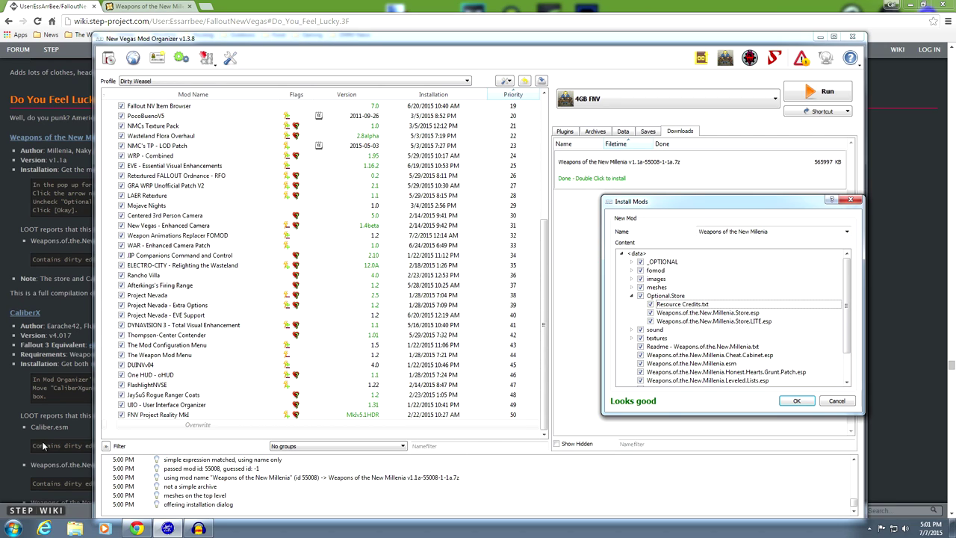
Step: Check the guide's exclusion list and exclude _OPTIONAL, Optional.Store, fomod and images from the installation
click(13, 439)
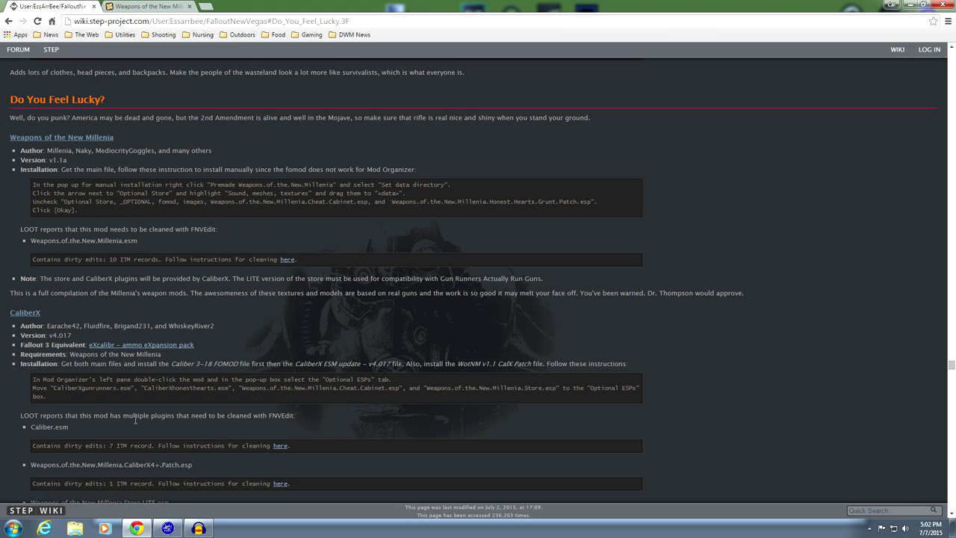
click(168, 527)
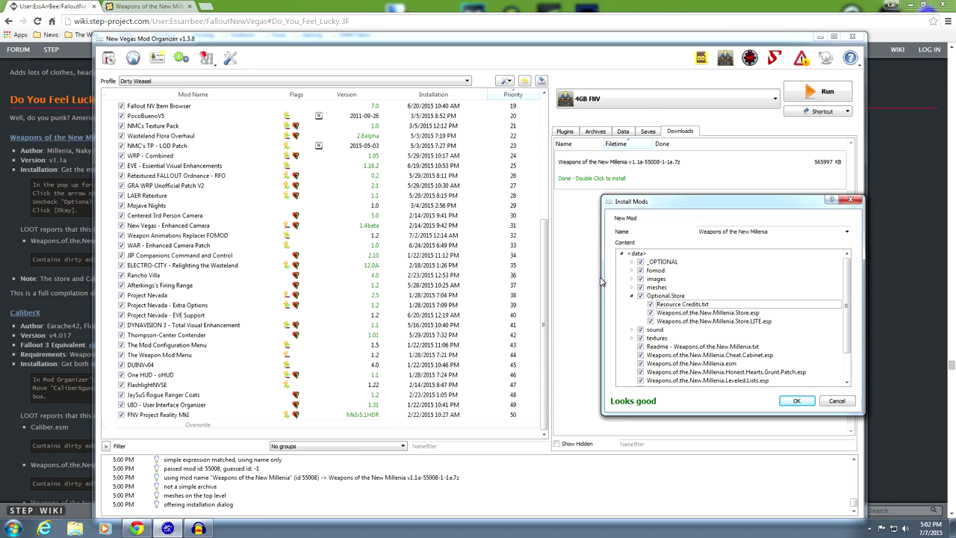
click(639, 263)
click(640, 296)
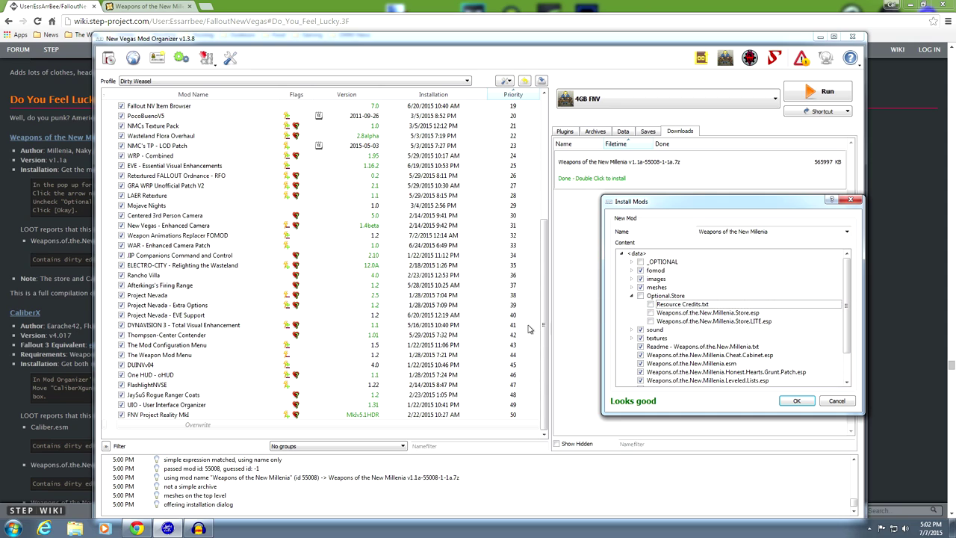
click(137, 530)
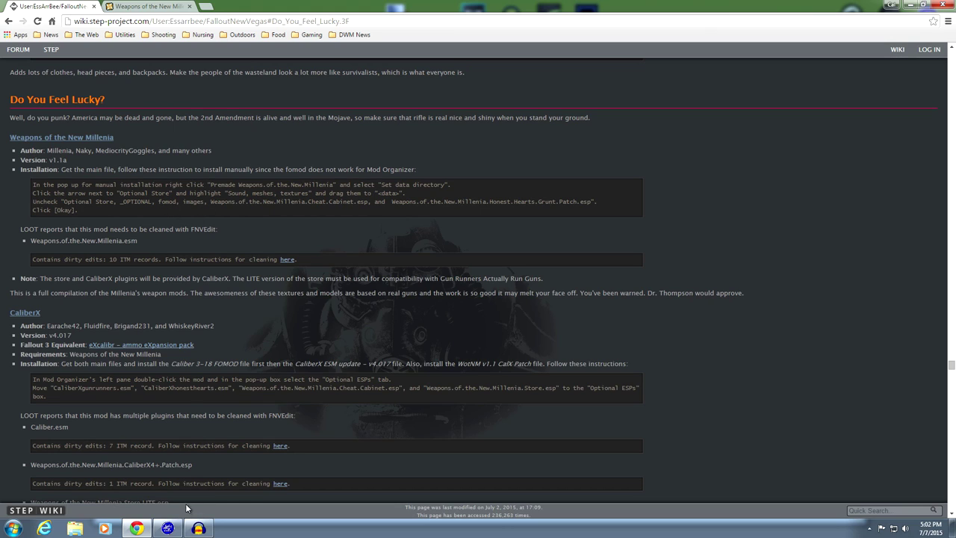
click(167, 528)
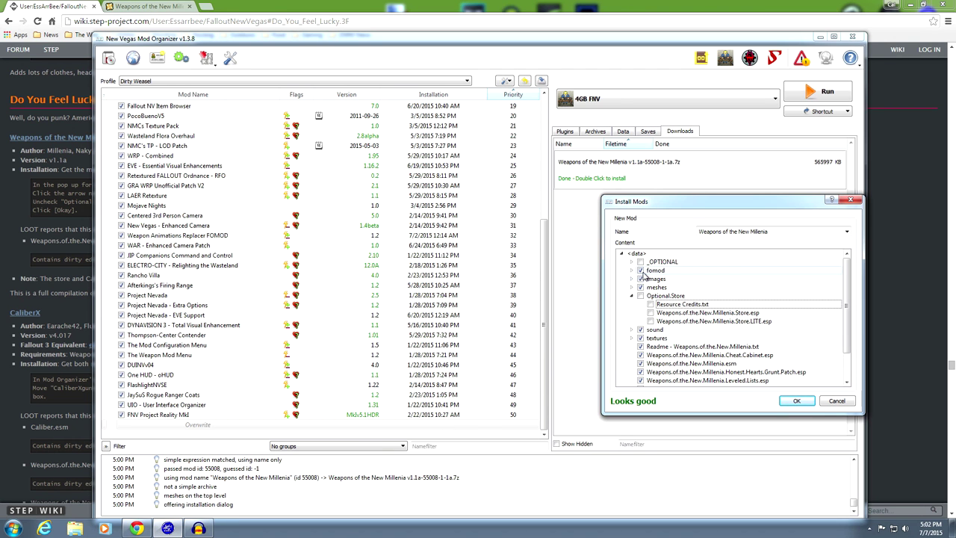
click(640, 270)
click(640, 278)
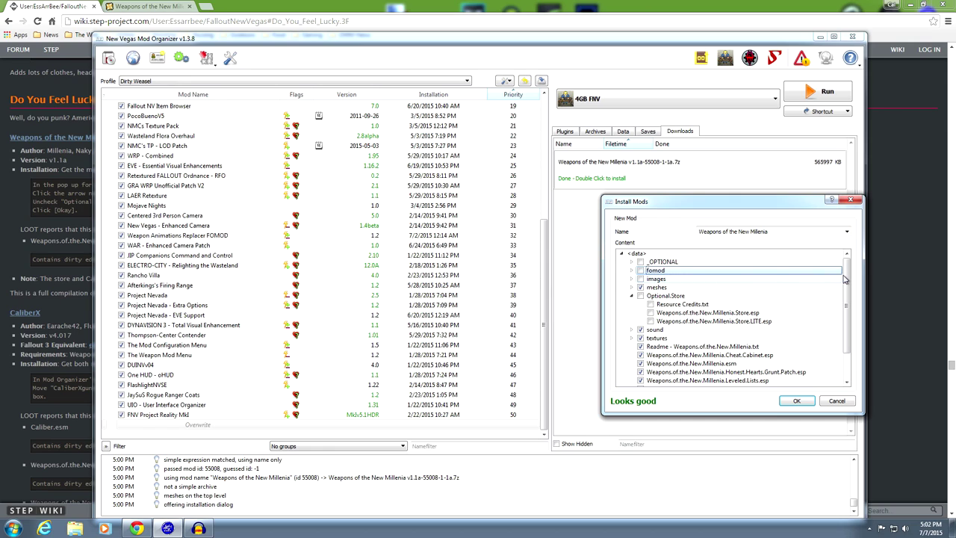
Step: Compare the remaining install contents with the guide and confirm the installation, keeping the ESP files included
drag(846, 280, 846, 303)
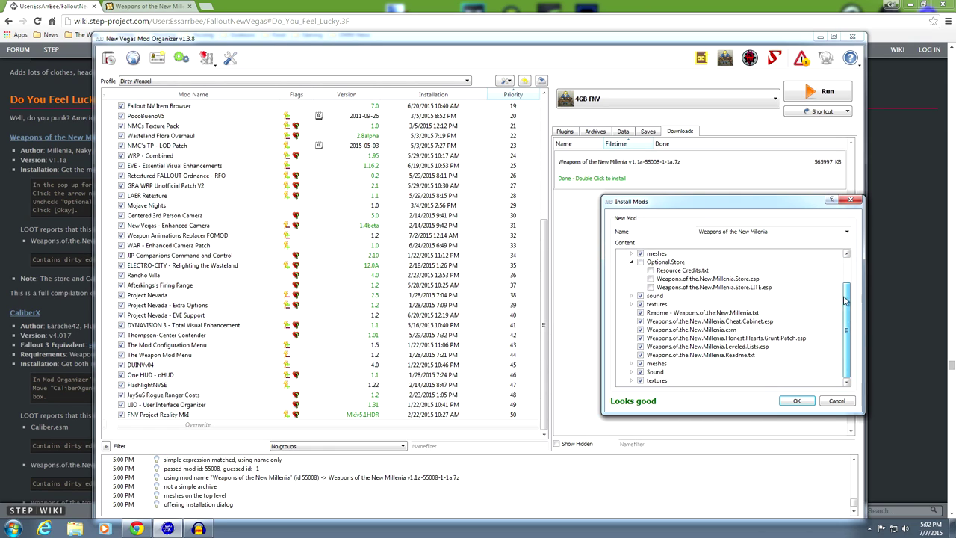
click(31, 284)
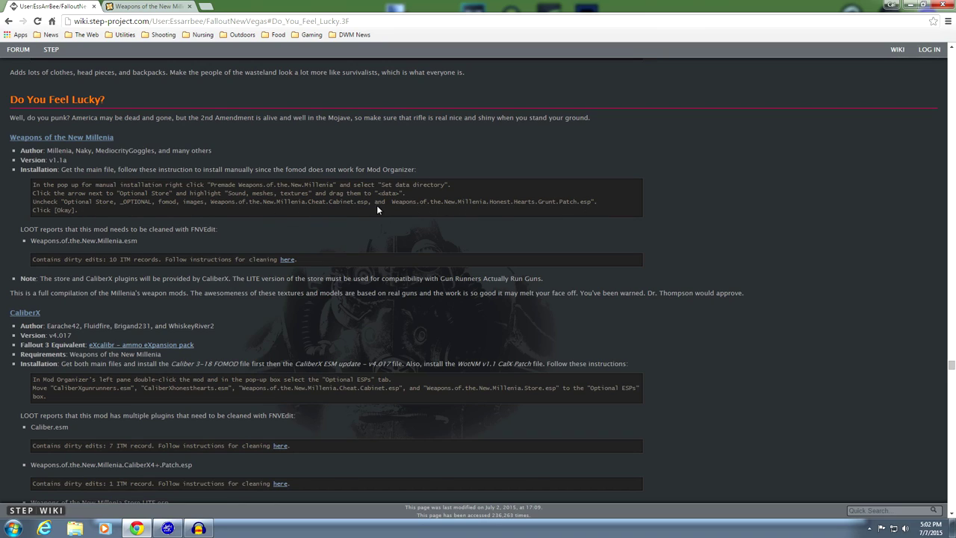
click(167, 527)
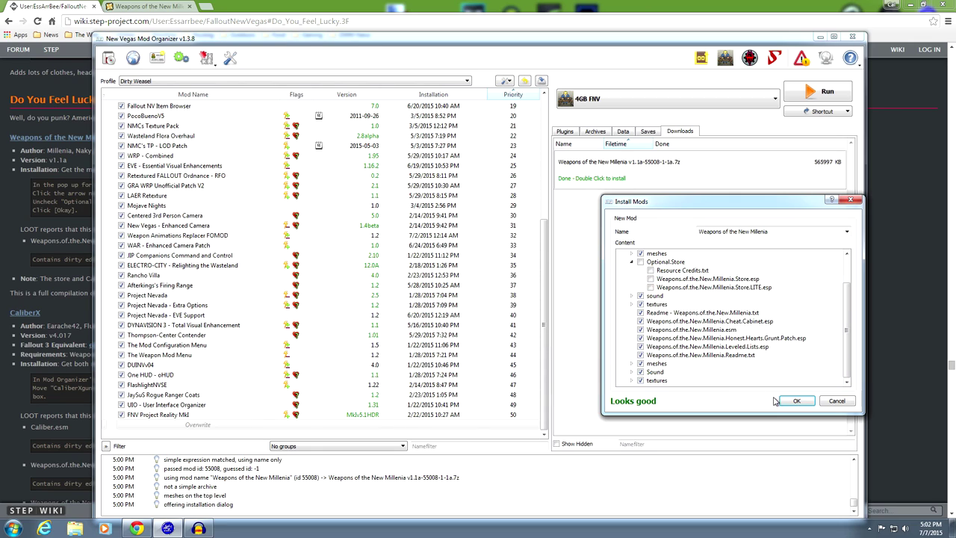
click(796, 402)
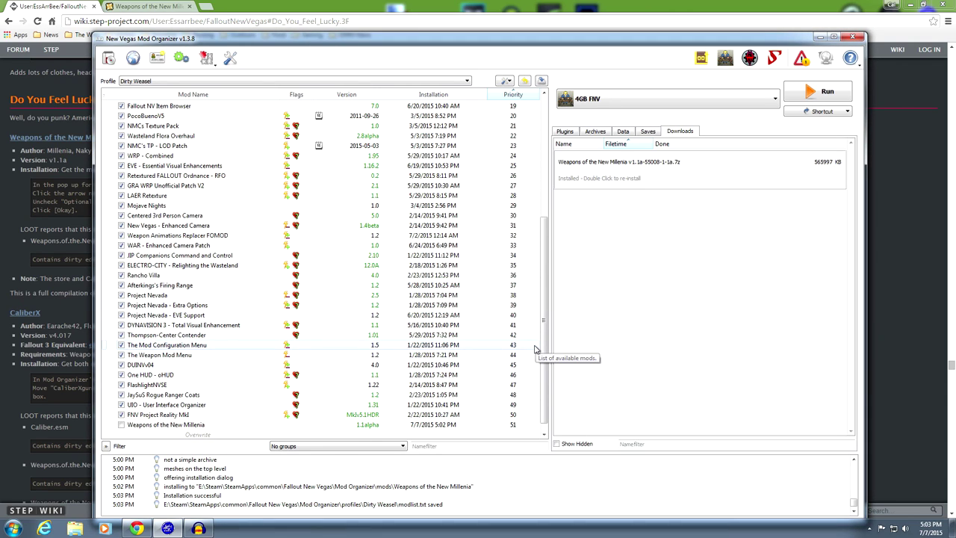
Step: Enable the Weapons of the New Millenia mod and review its entries in the plugin load order
click(122, 424)
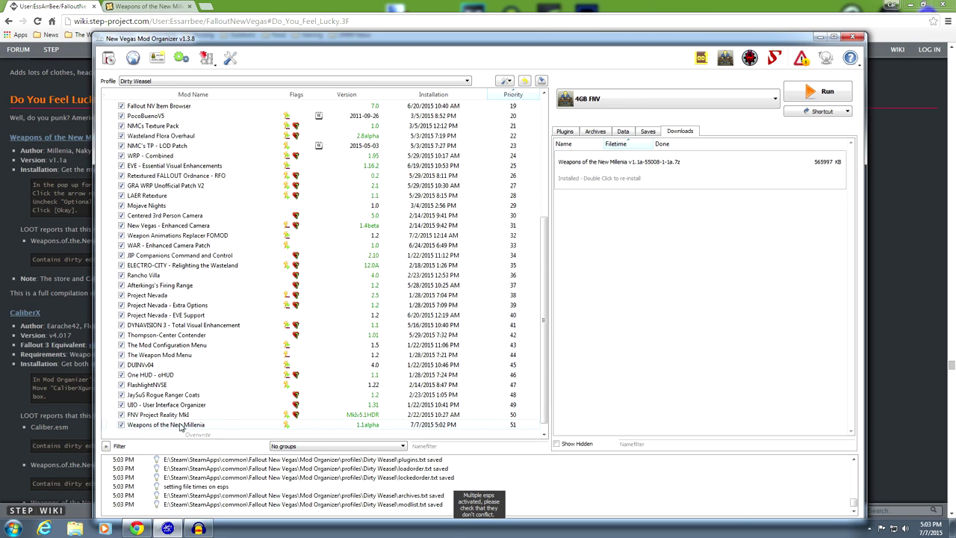
scroll(544, 365, down, 1)
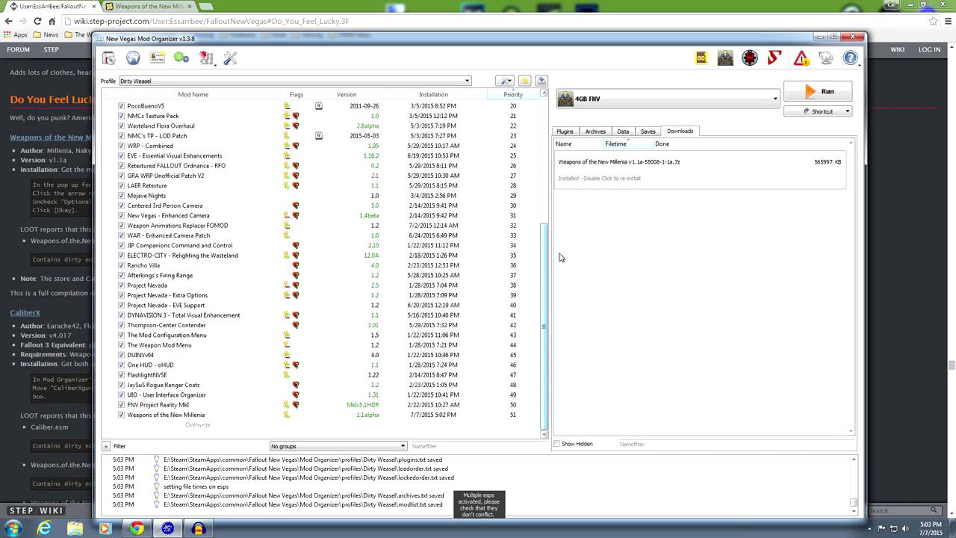
click(565, 131)
drag(851, 250, 851, 365)
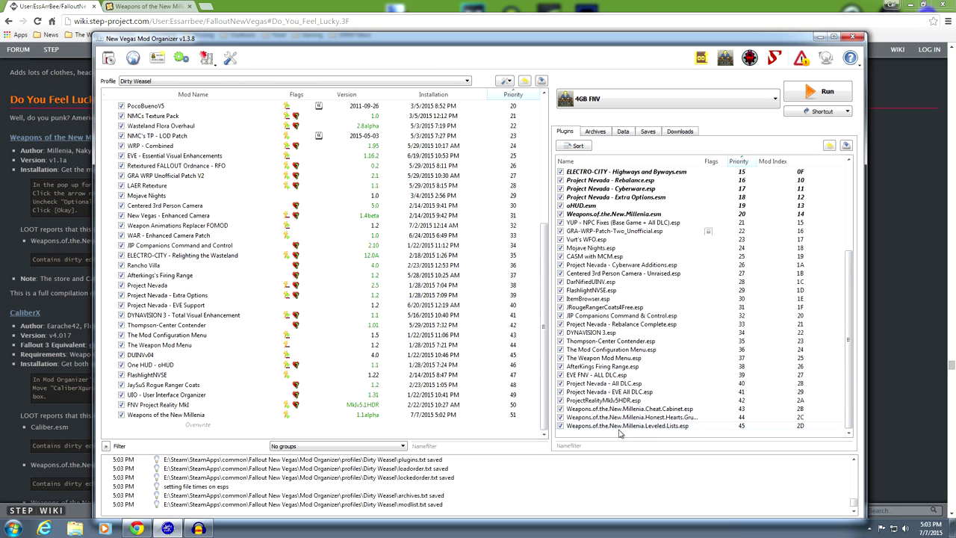
Step: Make the Cheat.Cabinet and Honest.Hearts.Grunt.Patch ESPs of Weapons of the New Millenia optional, checking the guide's instructions
double_click(167, 415)
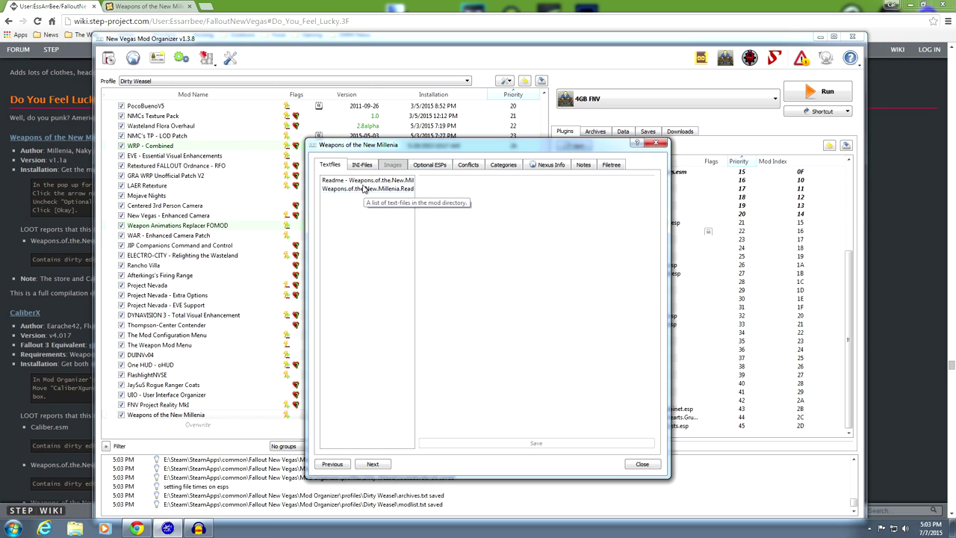
click(424, 166)
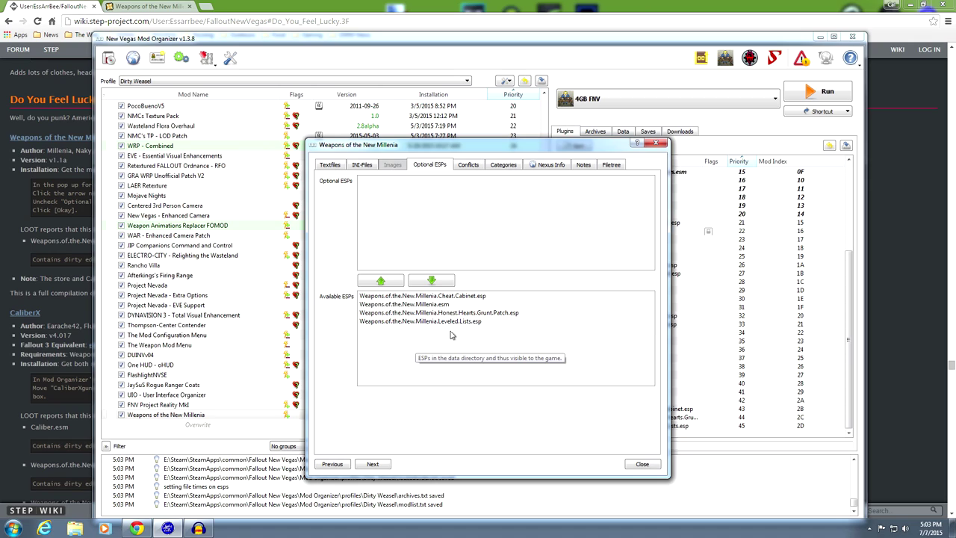
click(426, 297)
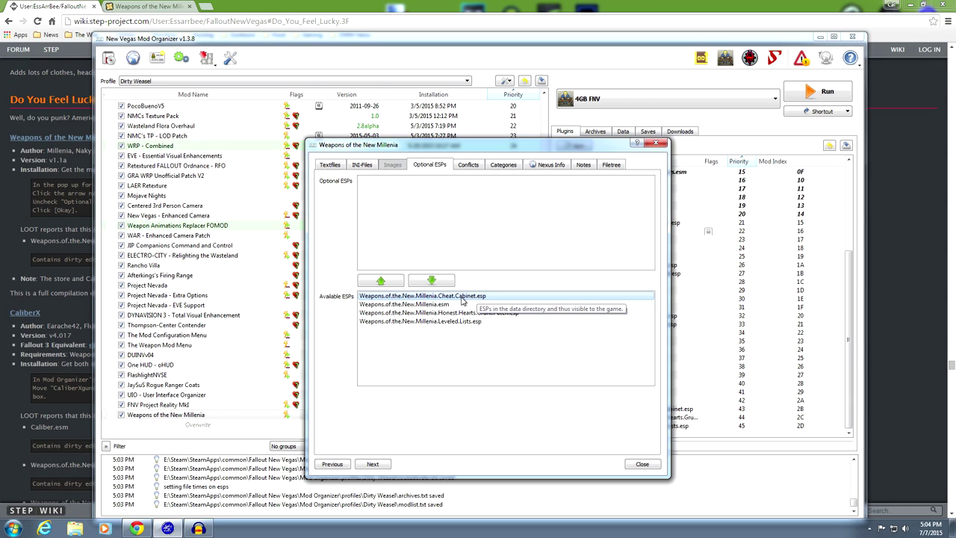
click(380, 280)
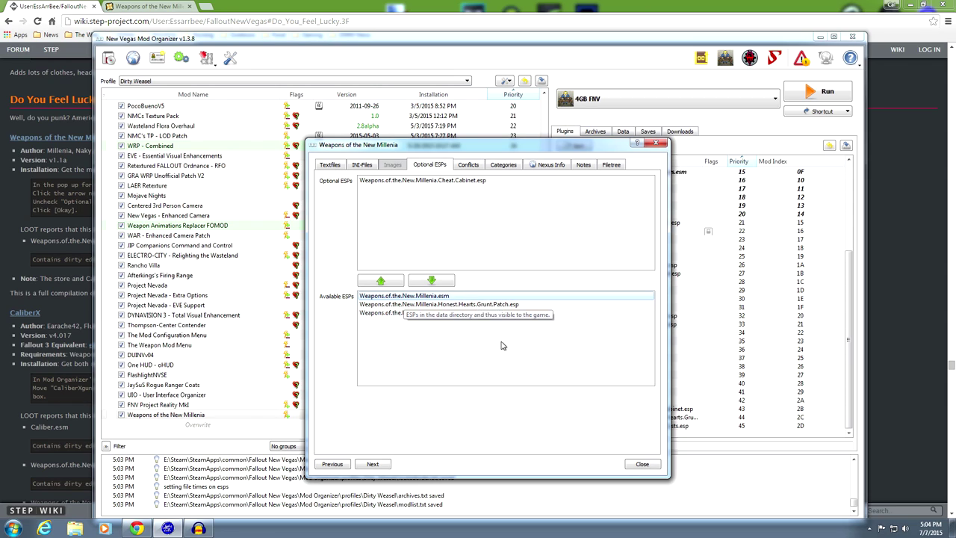
click(504, 305)
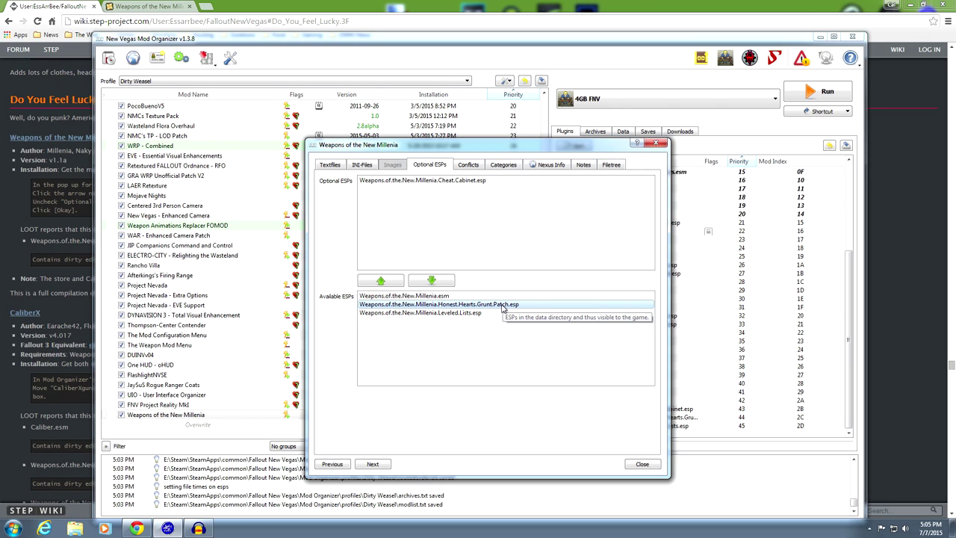
click(13, 258)
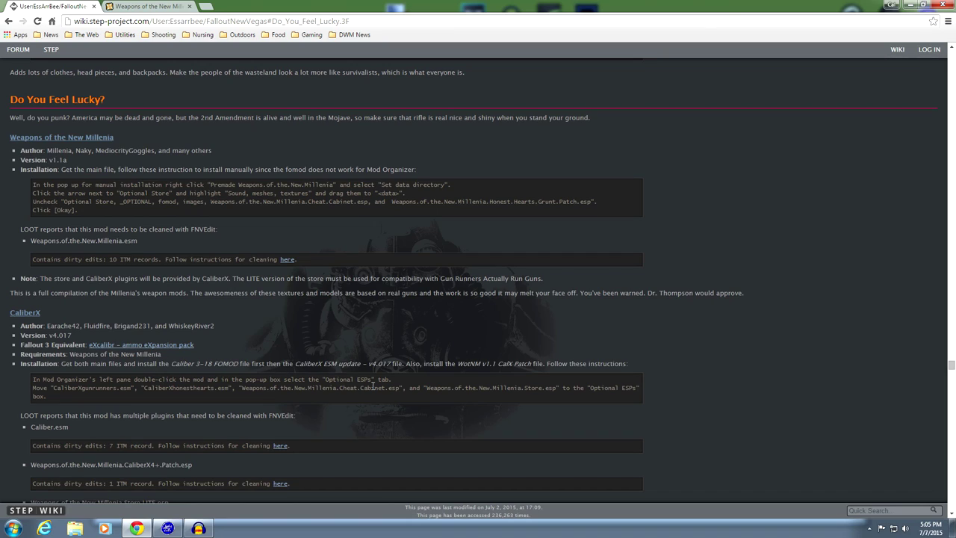
click(167, 528)
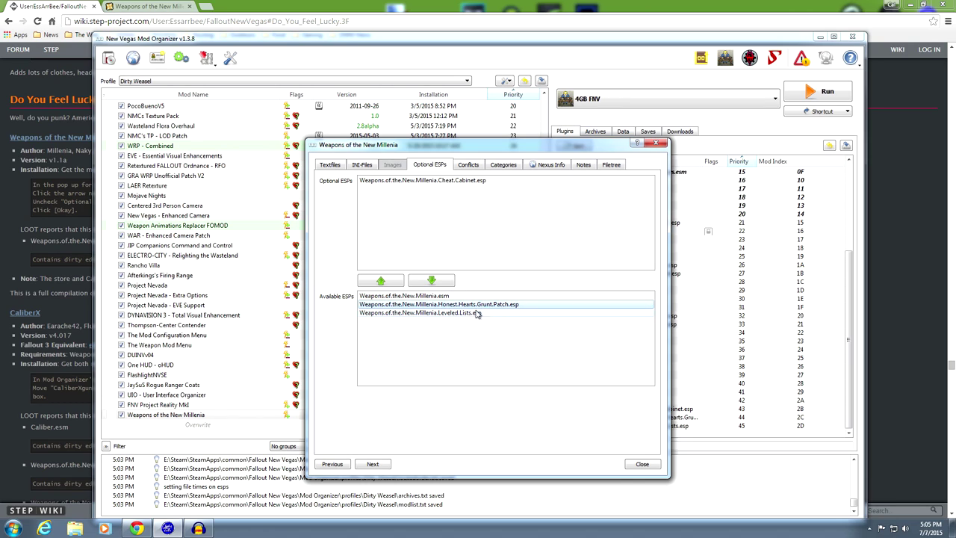
click(421, 305)
click(380, 281)
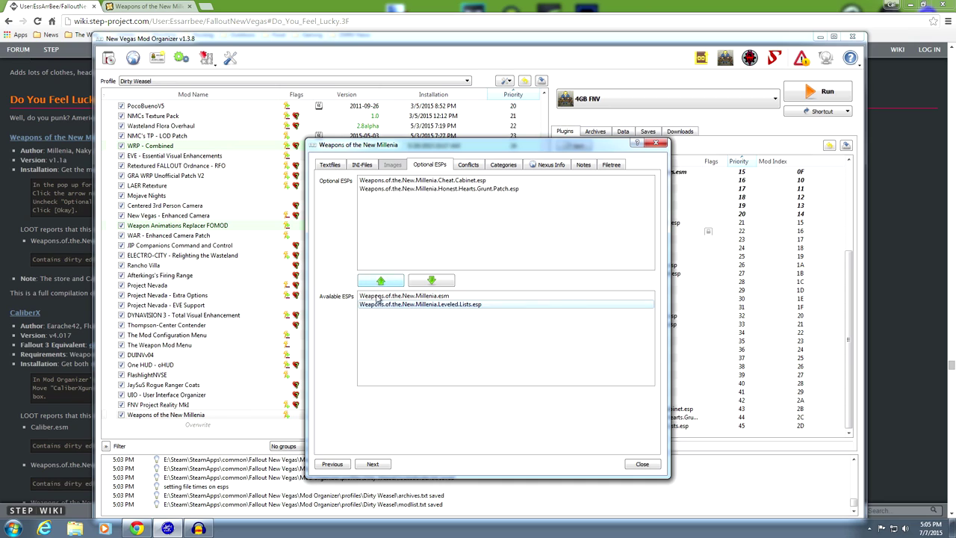
Step: Return Weapons.of.the.New.Millenia.Honest.Hearts.Grunt.Patch.esp to the available ESPs and make it optional again
click(411, 189)
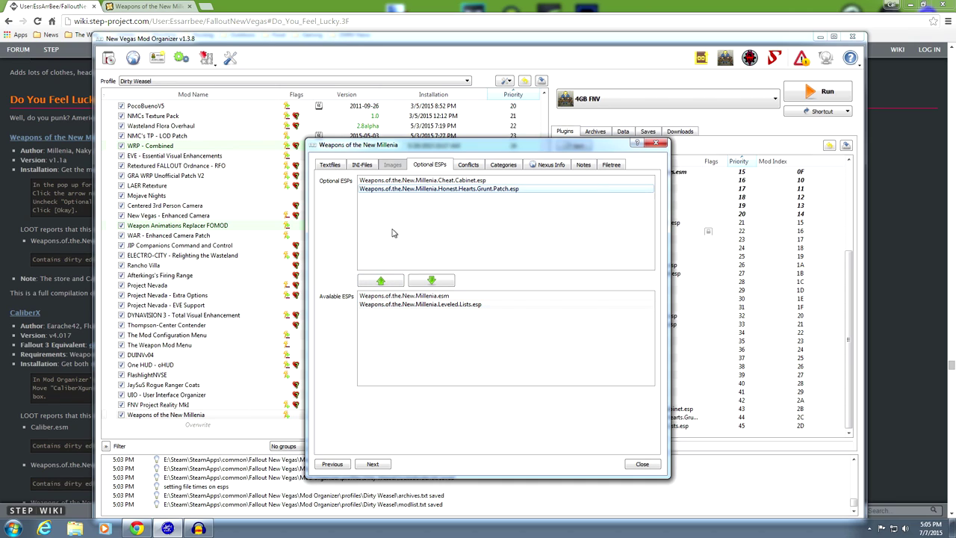
click(430, 280)
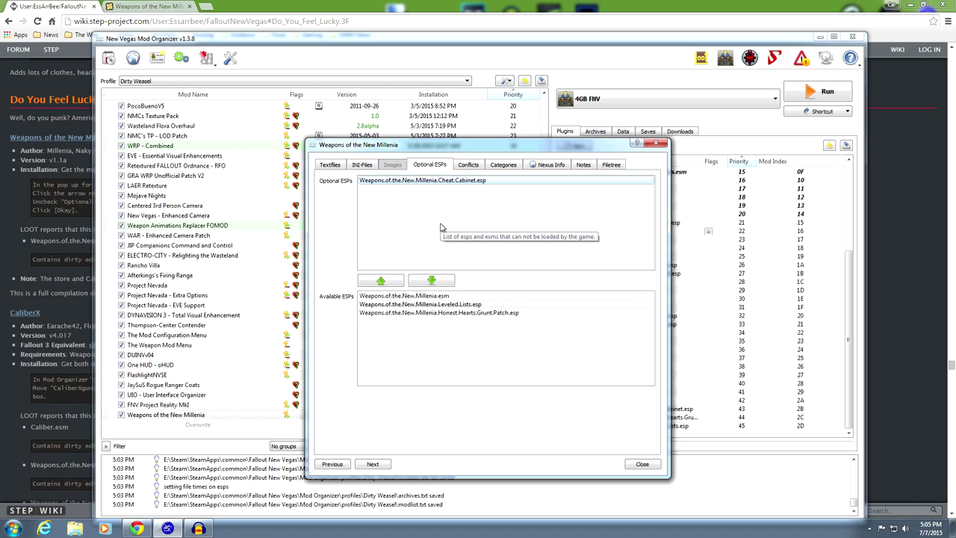
click(438, 315)
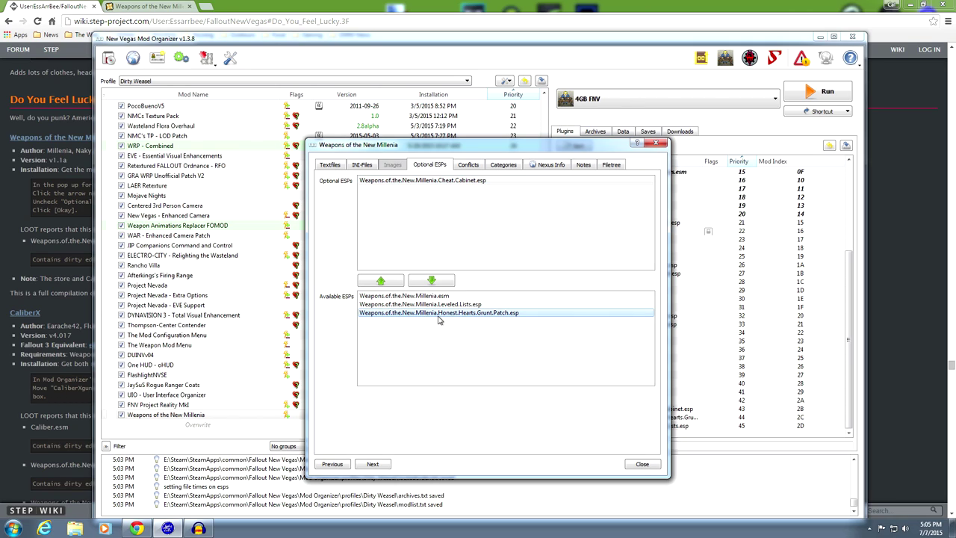
click(383, 283)
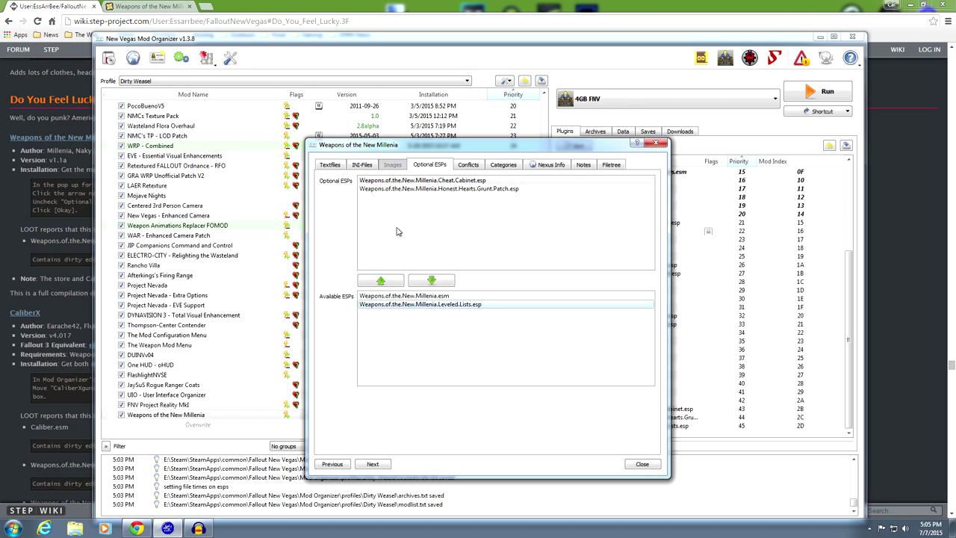
Step: Return Weapons.of.the.New.Millenia.Cheat.Cabinet.esp to the available ESPs and check which mods' files the mod overwrites
click(388, 182)
click(431, 283)
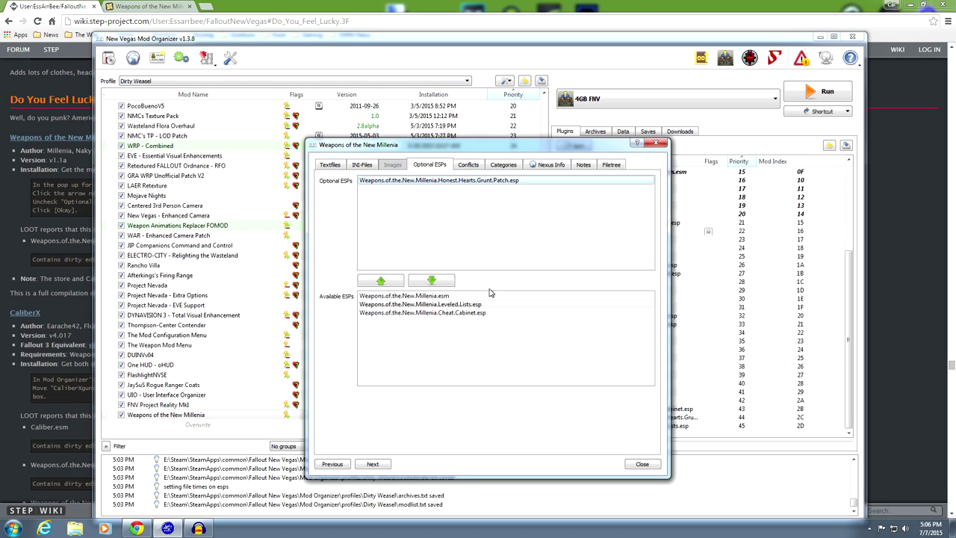
click(468, 165)
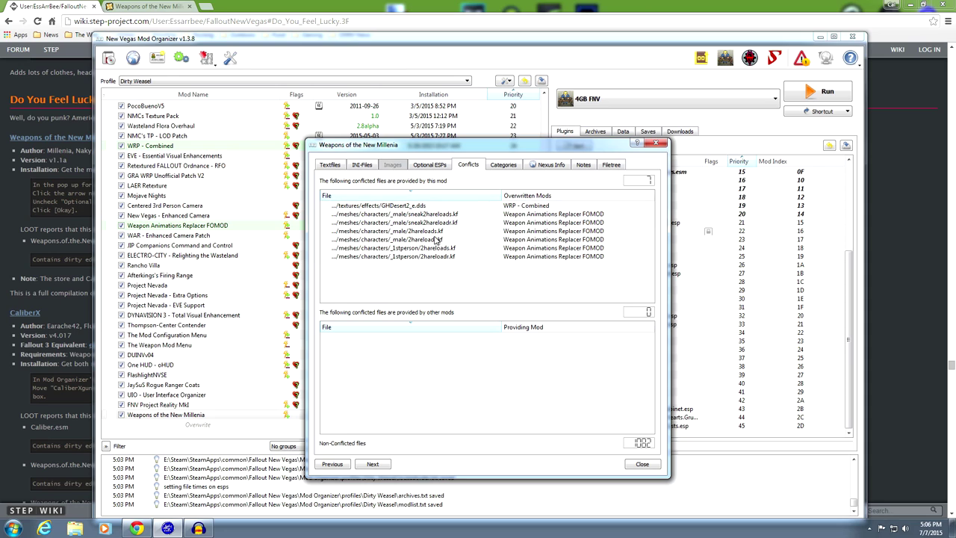
click(642, 464)
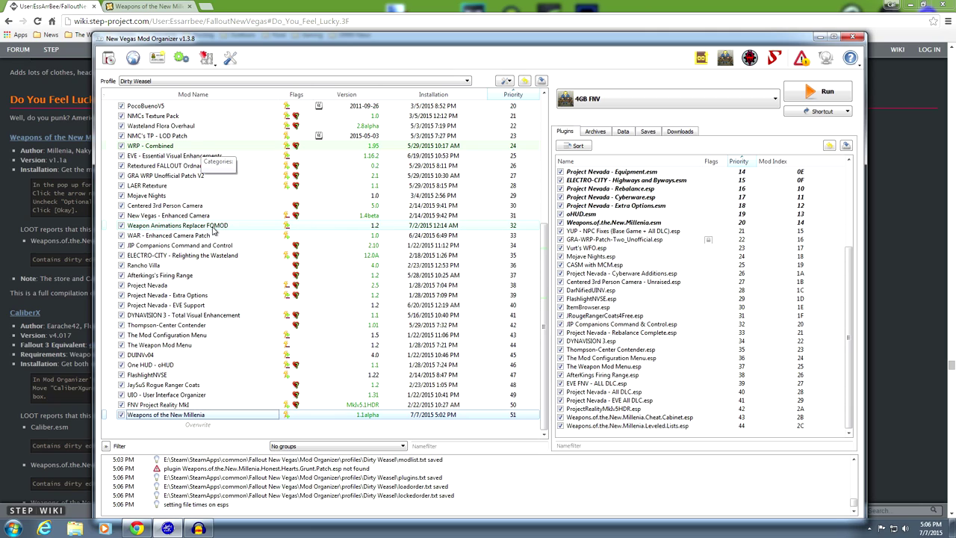
Step: Move Weapons of the New Millenia directly before Weapon Animations Replacer FOMOD in the mod order and recheck its file conflicts
click(198, 415)
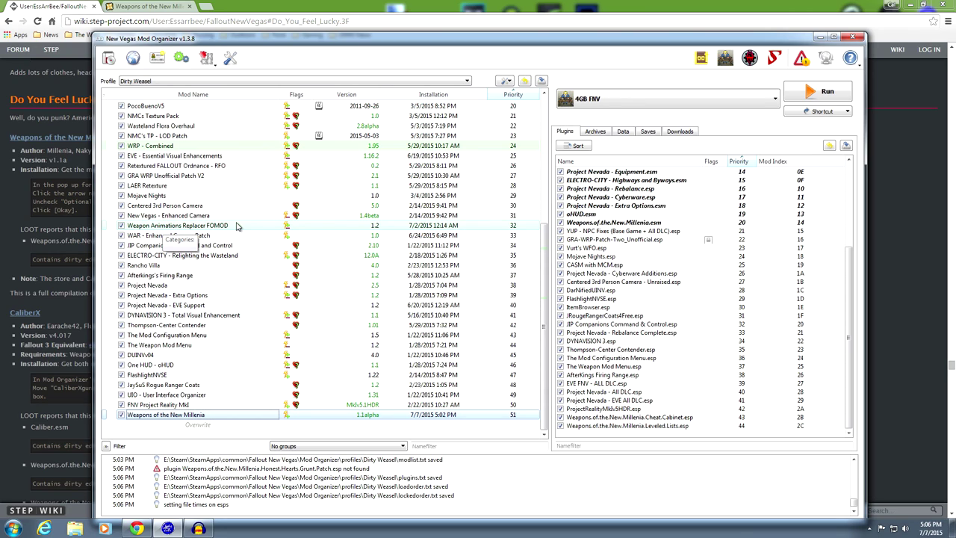
click(230, 415)
drag(230, 419, 233, 224)
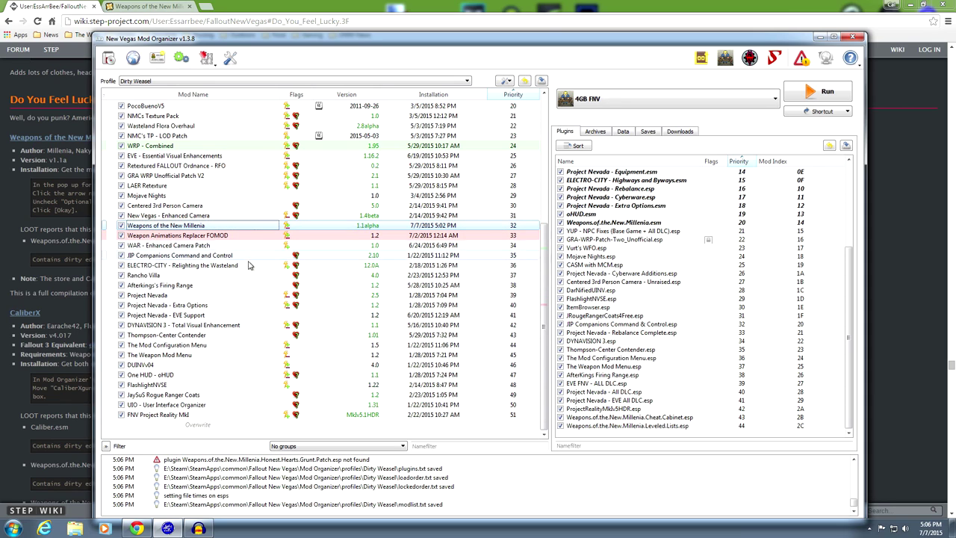
double_click(285, 227)
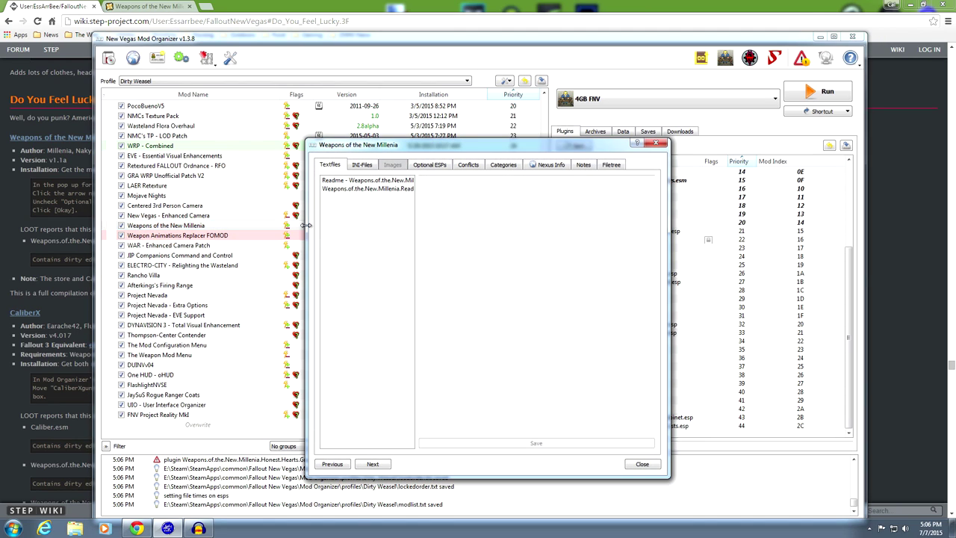
click(468, 164)
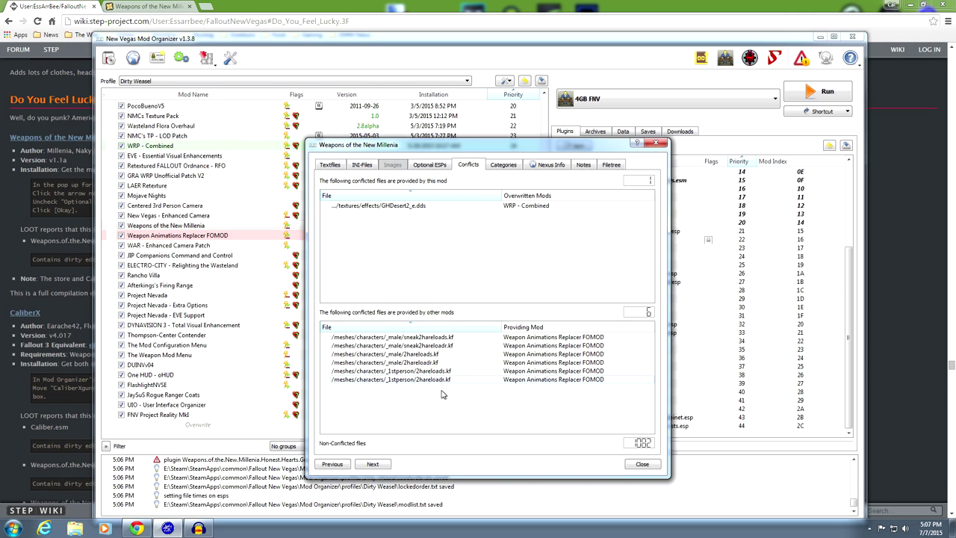
click(641, 464)
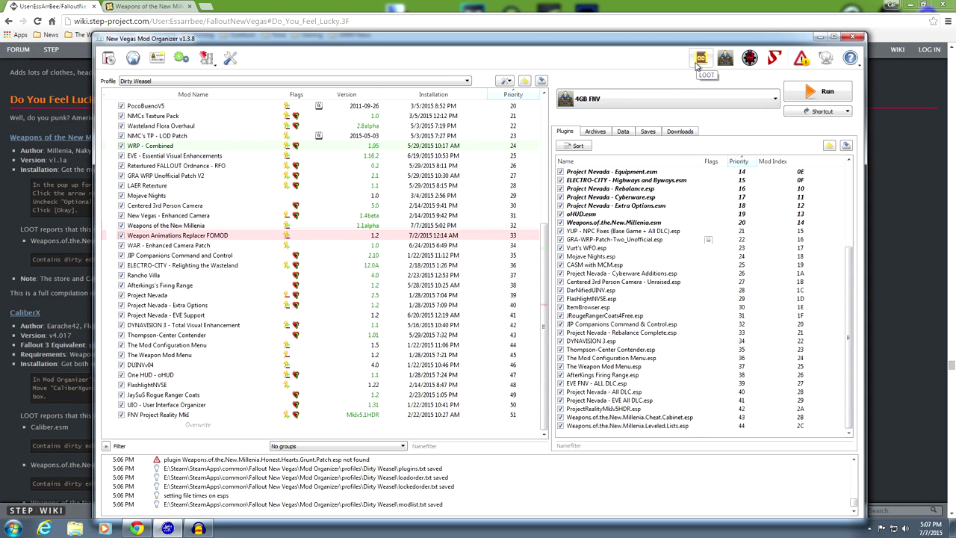
Step: Run LOOT, review the messages on the Weapons of the New Millenia plugins, and sort and apply the load order
click(697, 63)
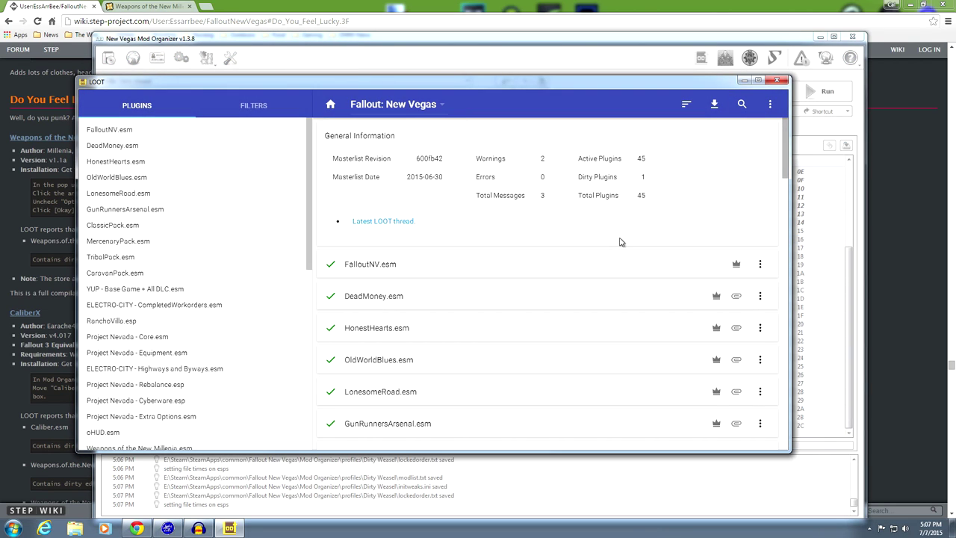
scroll(506, 267, down, 12)
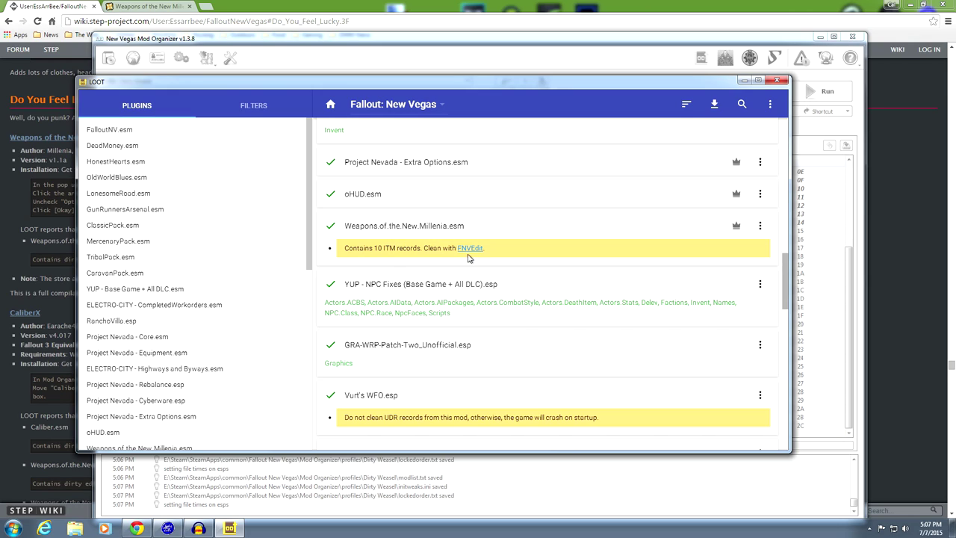
scroll(516, 283, down, 4)
scroll(518, 285, down, 6)
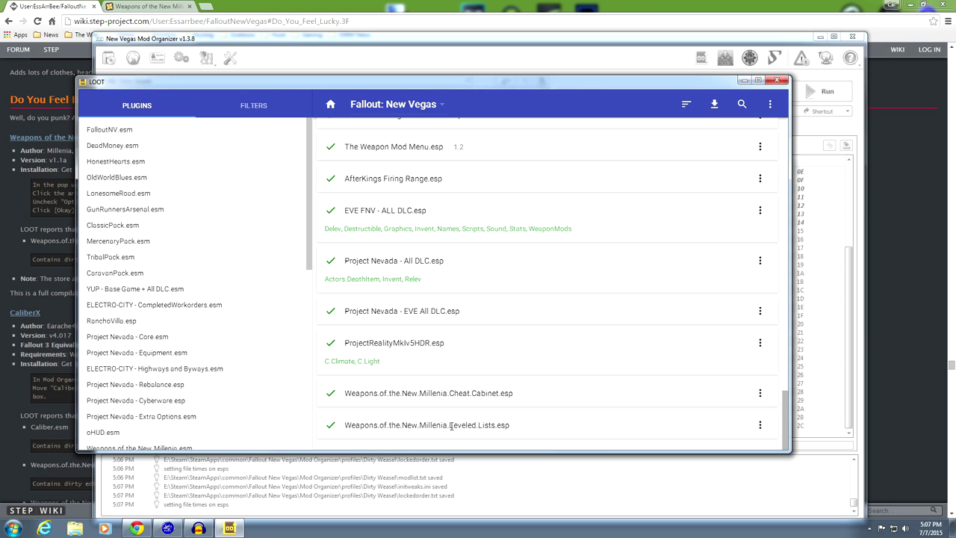
click(686, 104)
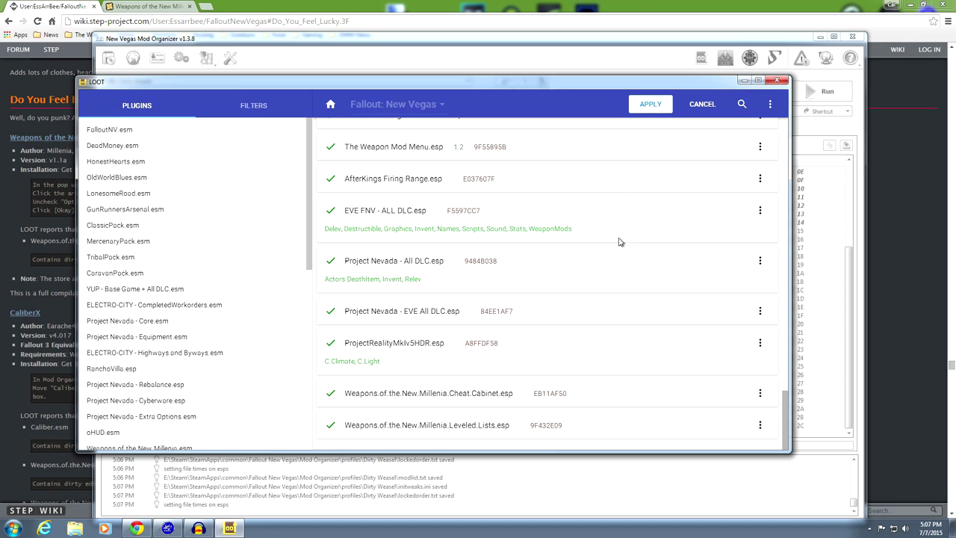
click(647, 106)
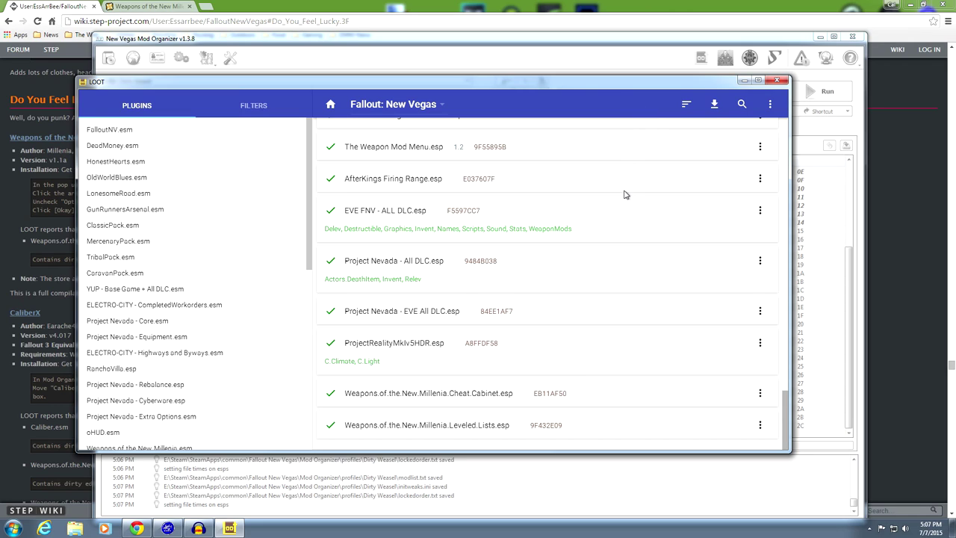
click(776, 80)
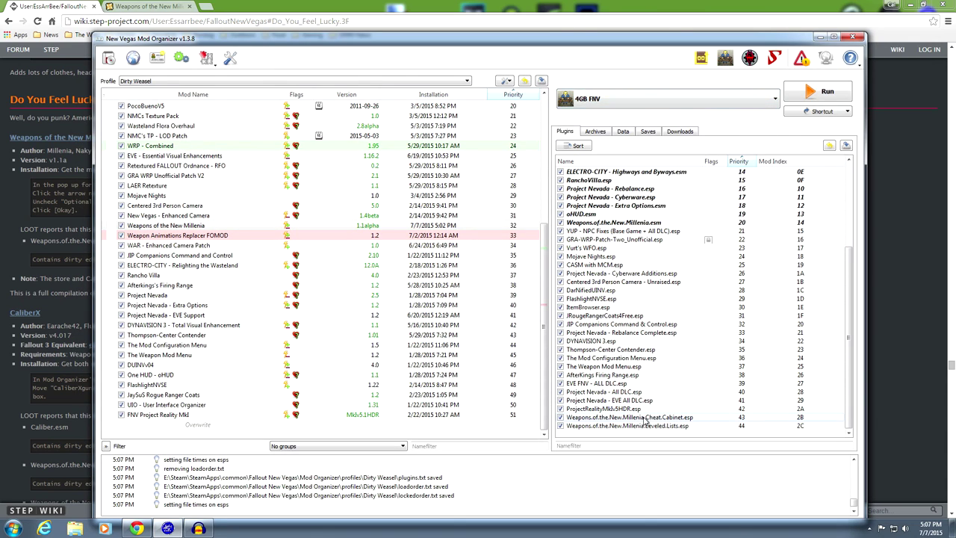
Step: Move the Weapons of the New Millenia Cheat.Cabinet and Leveled.Lists plugins directly after ItemBrowser.esp in the load order
mouse_move(648, 422)
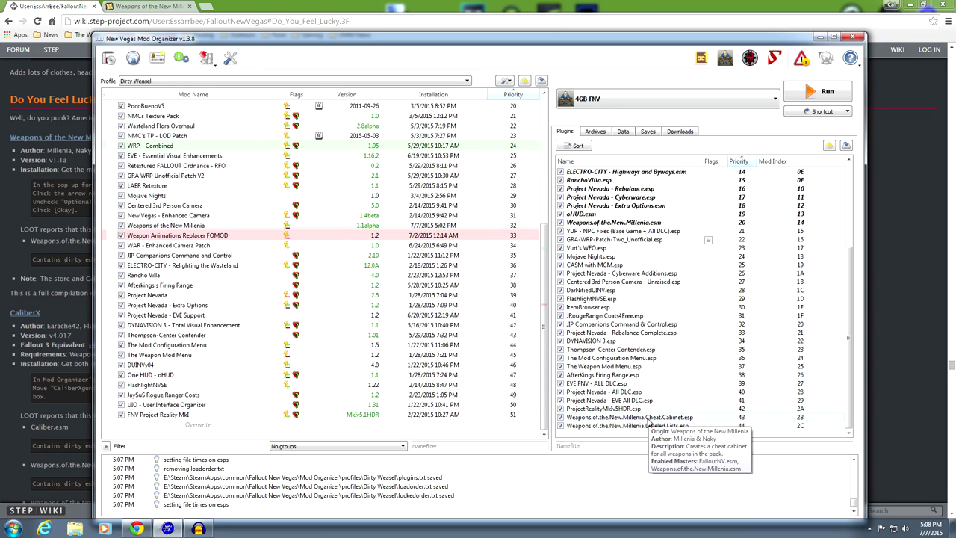
drag(648, 423, 649, 316)
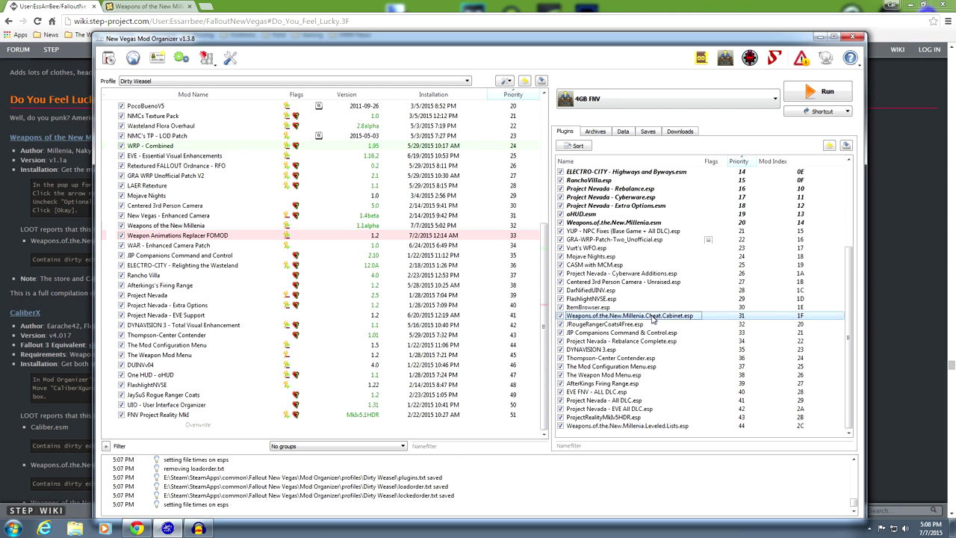
drag(634, 425, 649, 324)
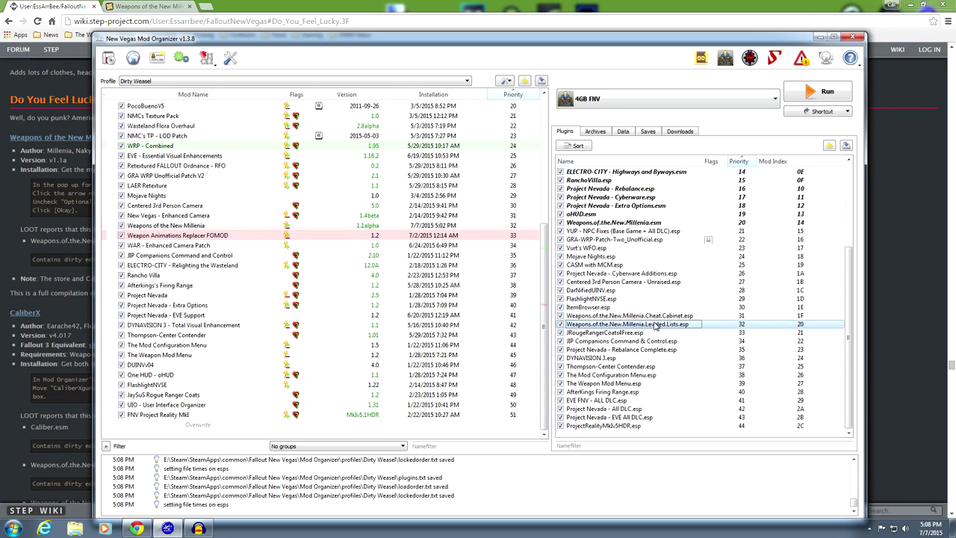
mouse_move(655, 325)
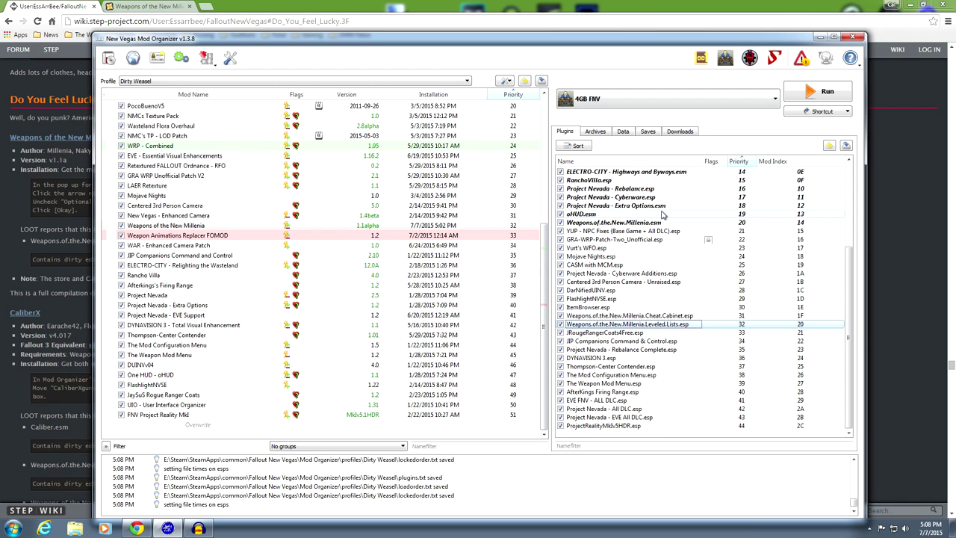
Step: Run LOOT again and check the cleaning message for Weapons.of.the.New.Millenia.esm, leaving the load order unsorted
click(701, 57)
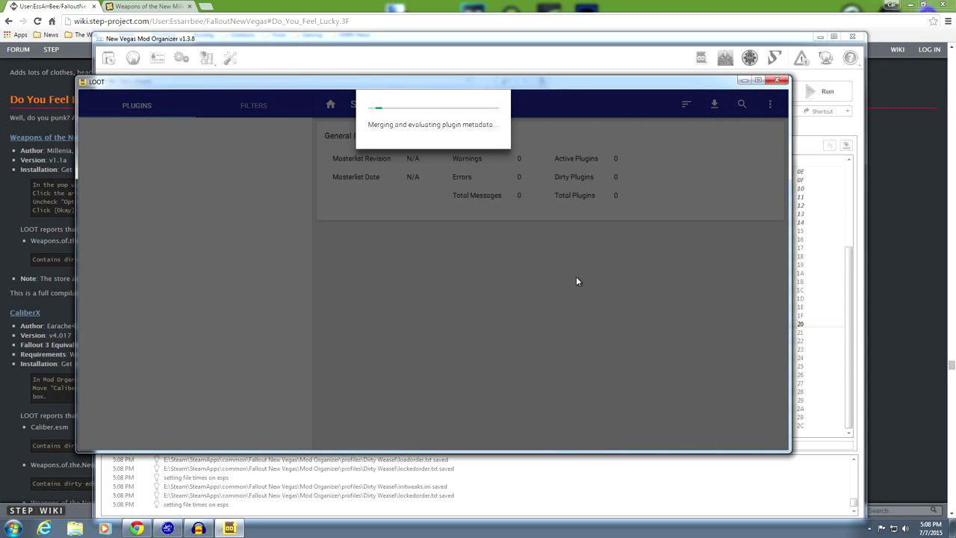
scroll(576, 281, down, 10)
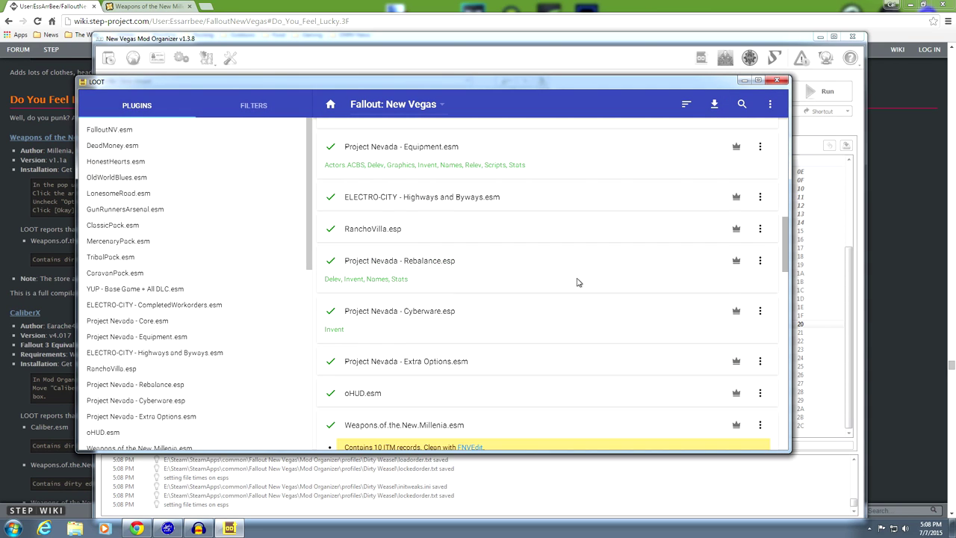
scroll(576, 282, down, 1)
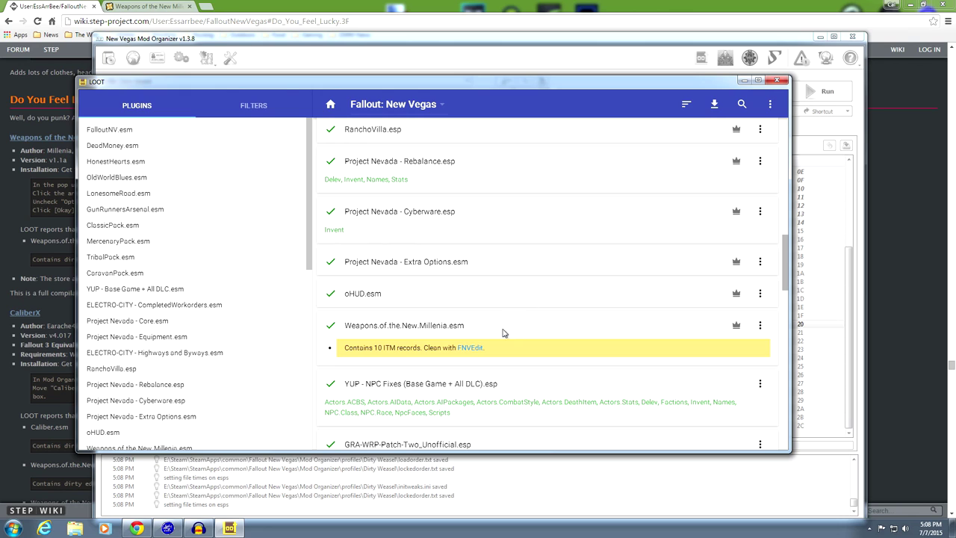
click(777, 81)
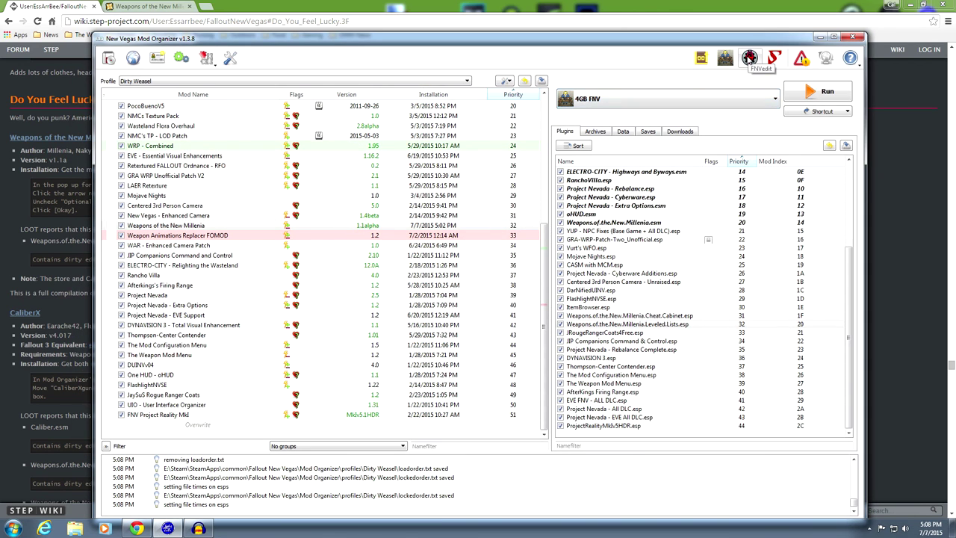
Step: Launch FNVEdit from Mod Organizer and load only Weapons.of.the.New.Millenia.esm after deselecting all other plugins
click(749, 58)
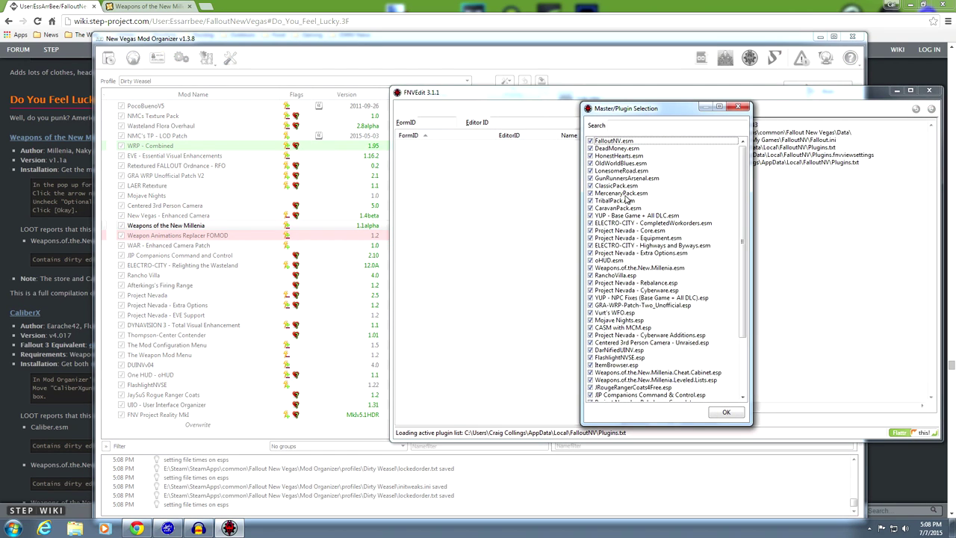
right_click(702, 181)
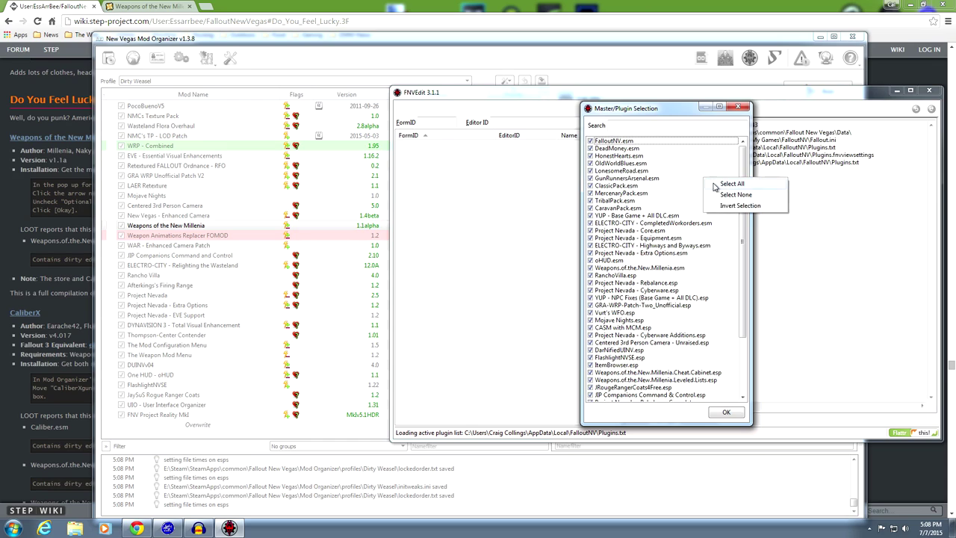
click(733, 193)
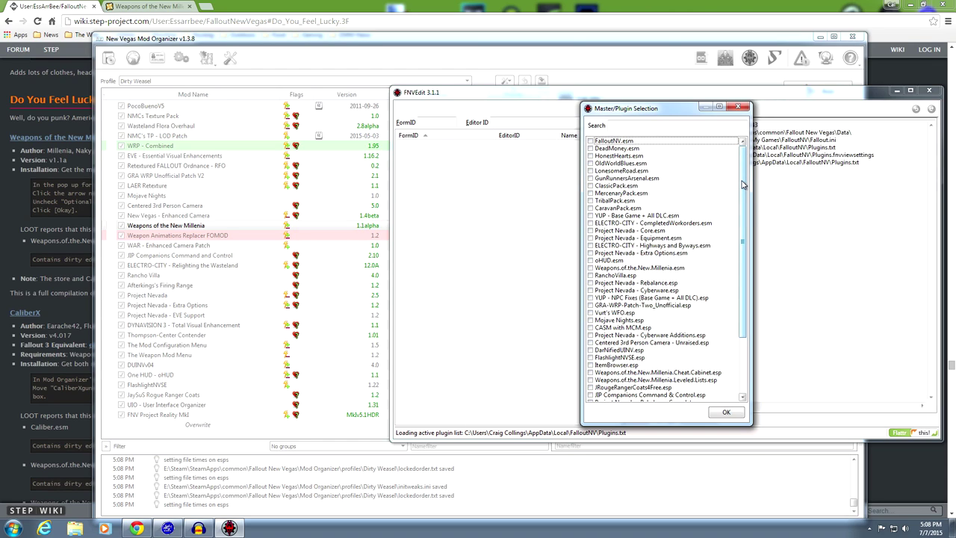
scroll(743, 187, down, 3)
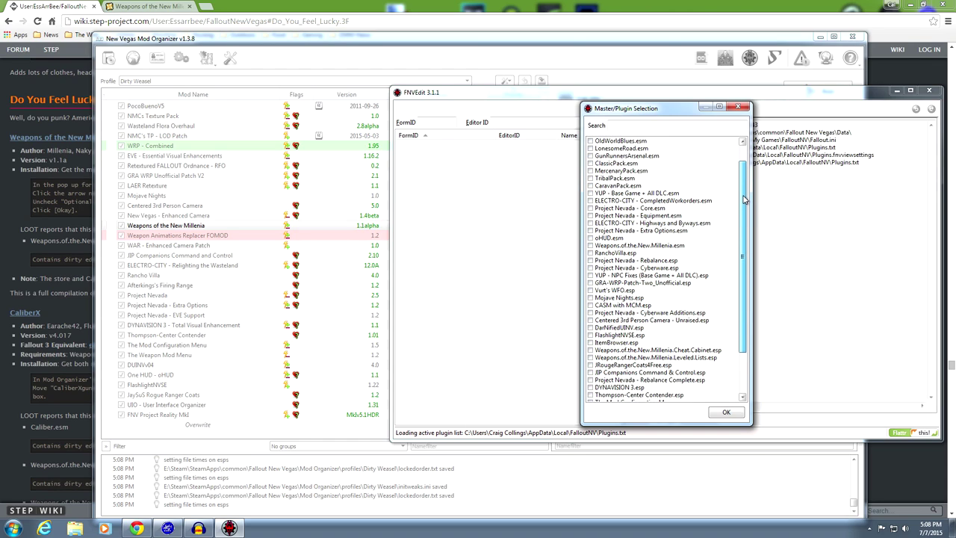
double_click(661, 246)
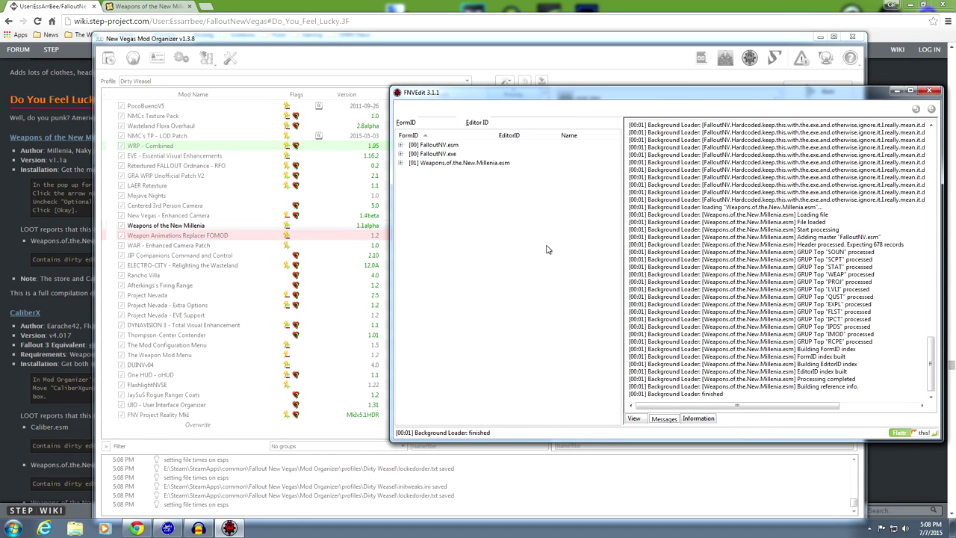
Step: Apply the filter for cleaning to Weapons.of.the.New.Millenia.esm
click(461, 164)
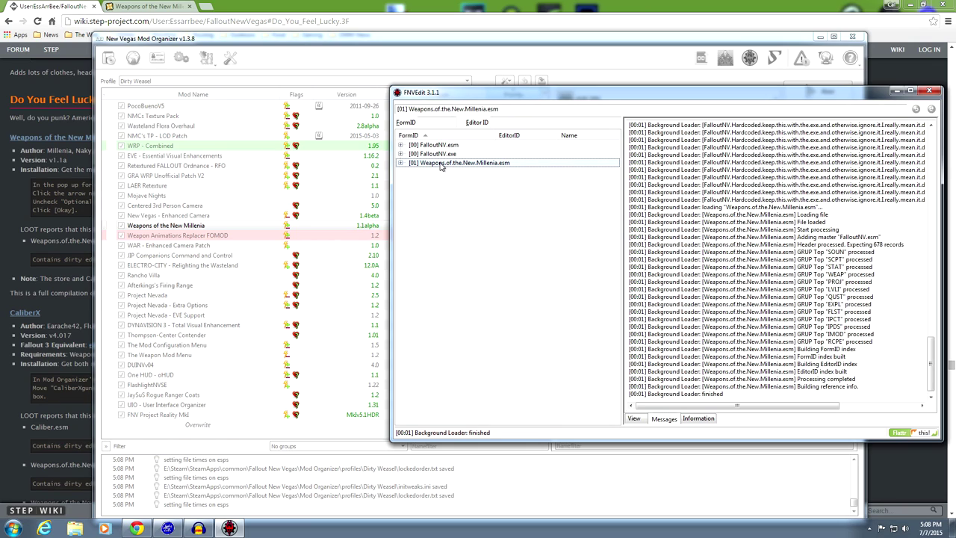
right_click(441, 167)
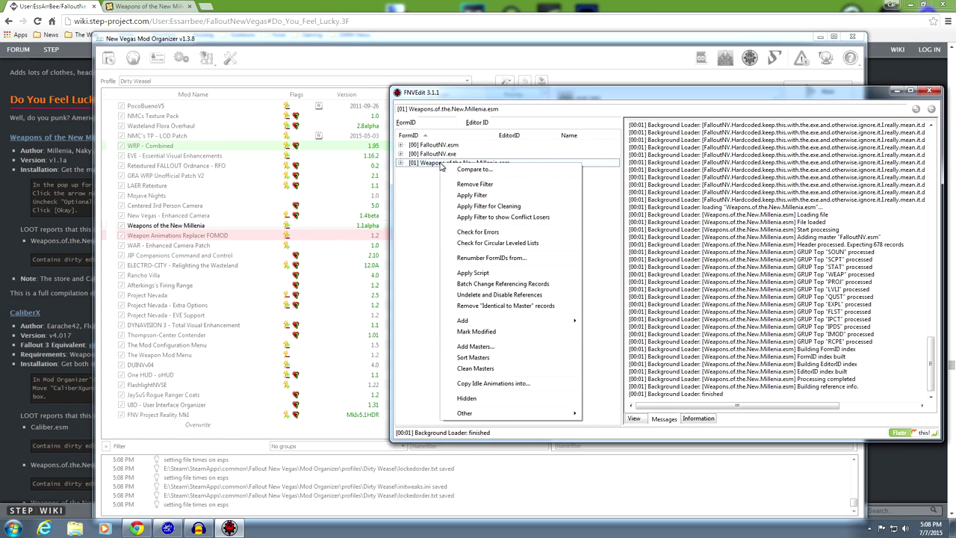
click(459, 206)
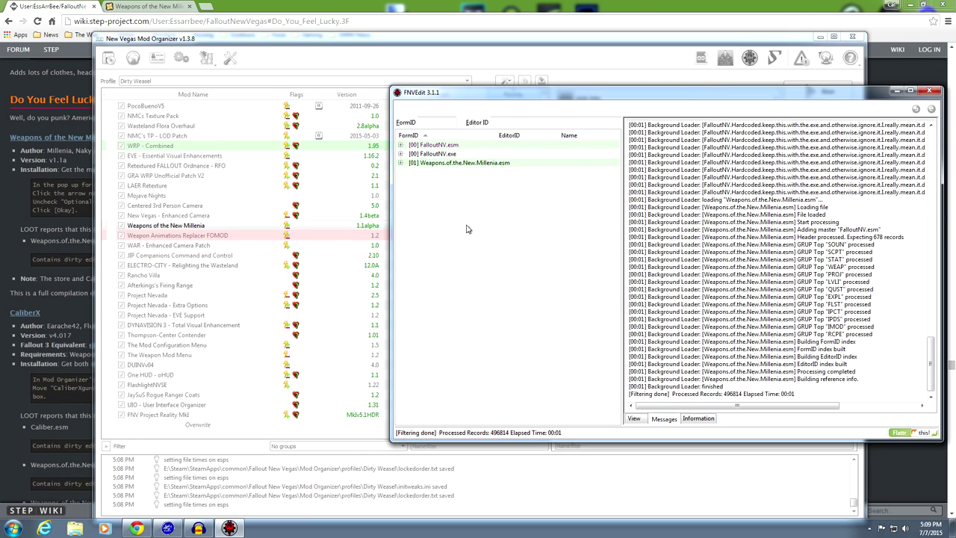
Step: Remove the "Identical to Master" records from Weapons.of.the.New.Millenia.esm and save the plugin while closing FNVEdit
right_click(460, 165)
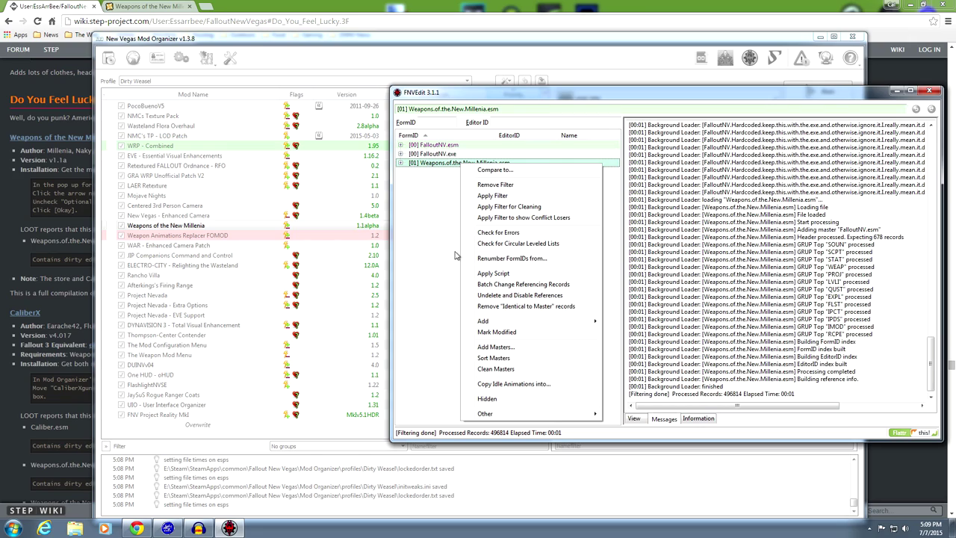
click(505, 307)
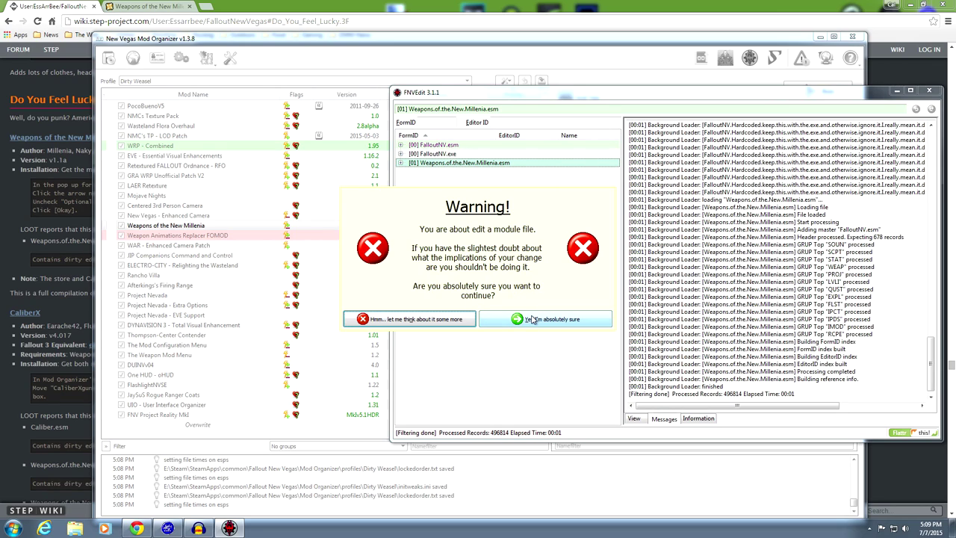
click(531, 319)
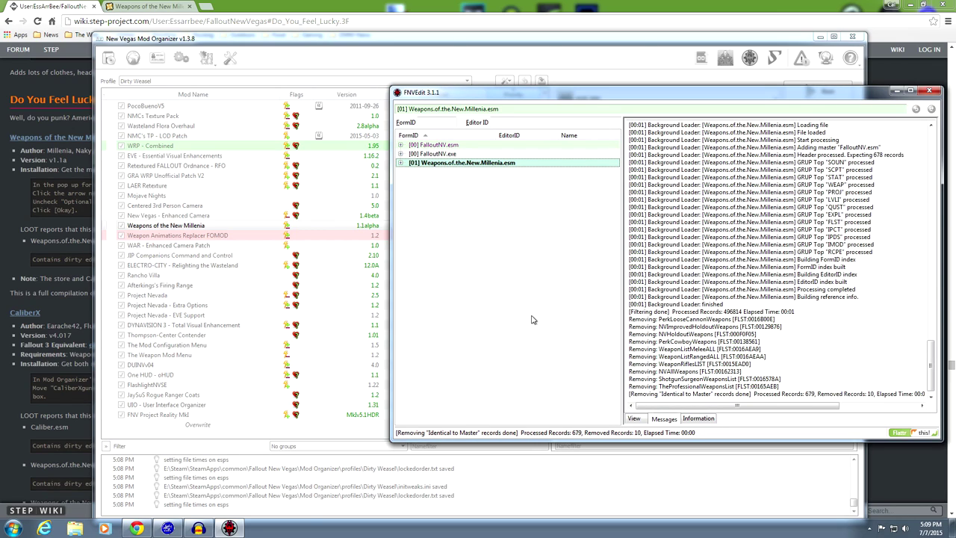
click(928, 91)
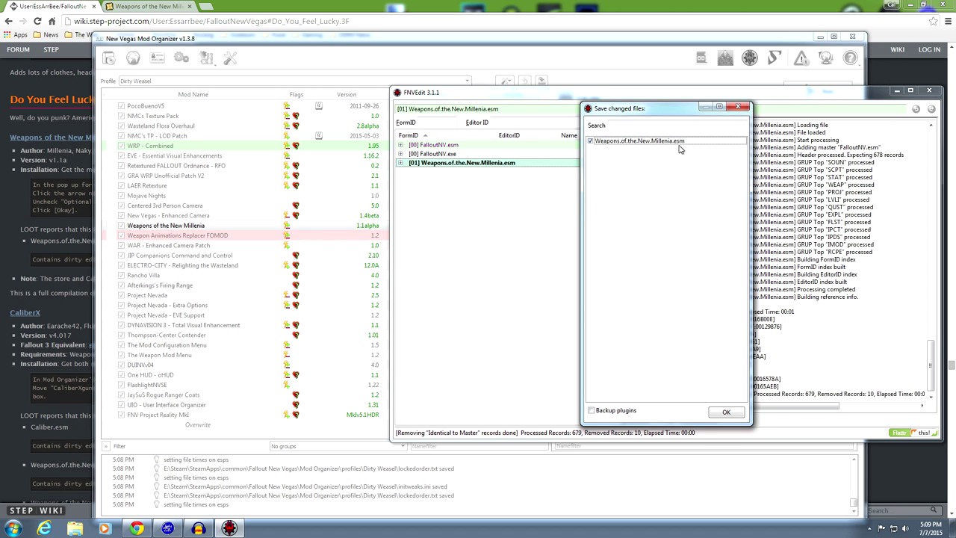
click(722, 413)
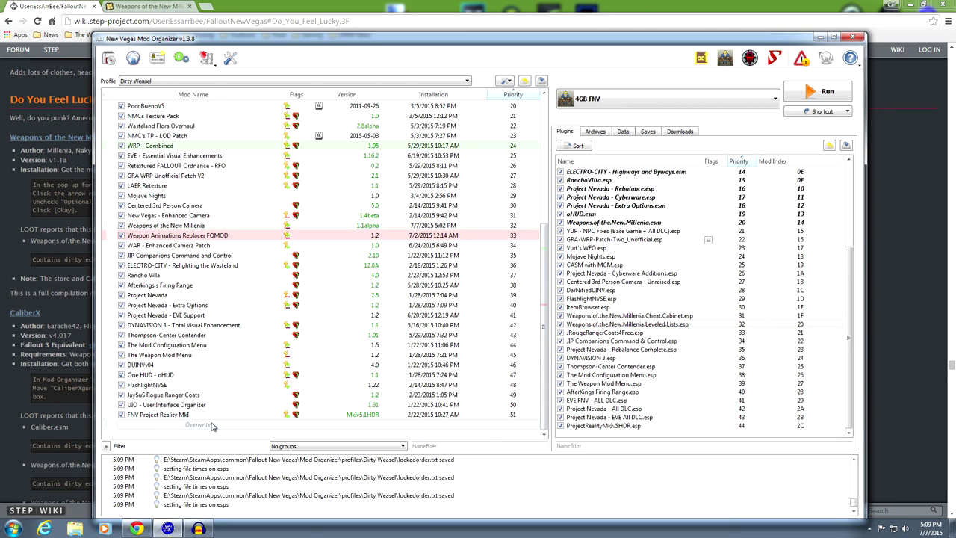
Step: Delete the FNVEdit Backups and uio folders from the Overwrite contents in Mod Organizer
click(212, 425)
double_click(212, 425)
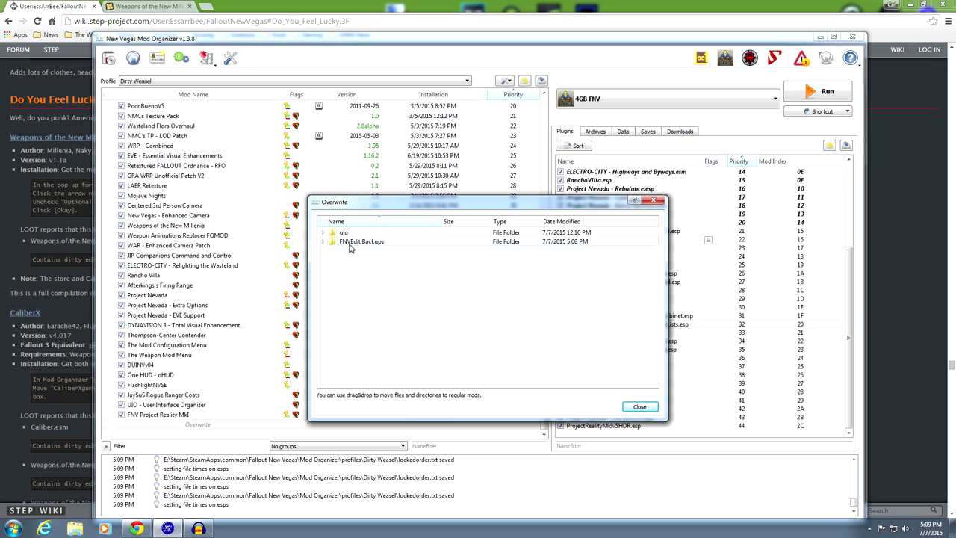
click(351, 243)
right_click(351, 241)
click(370, 265)
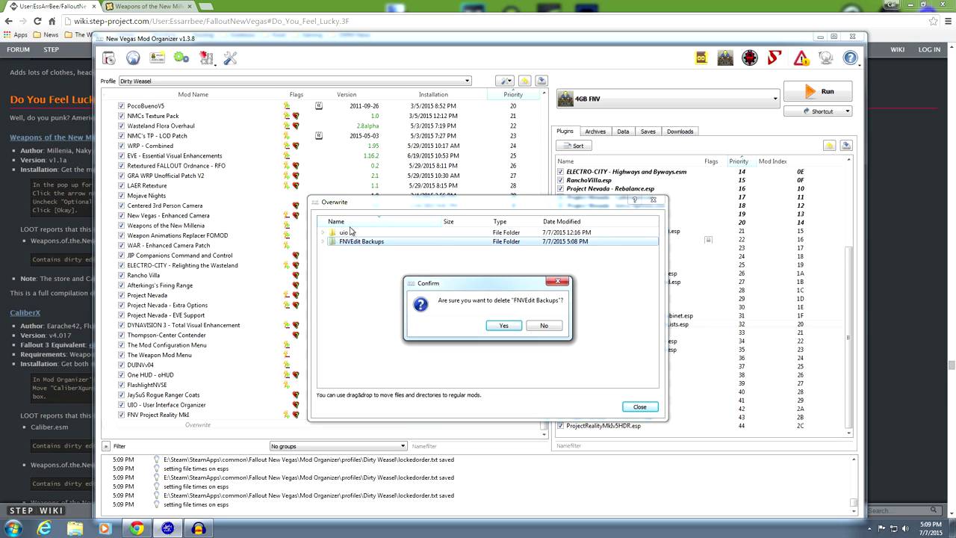
click(491, 324)
right_click(354, 234)
click(377, 248)
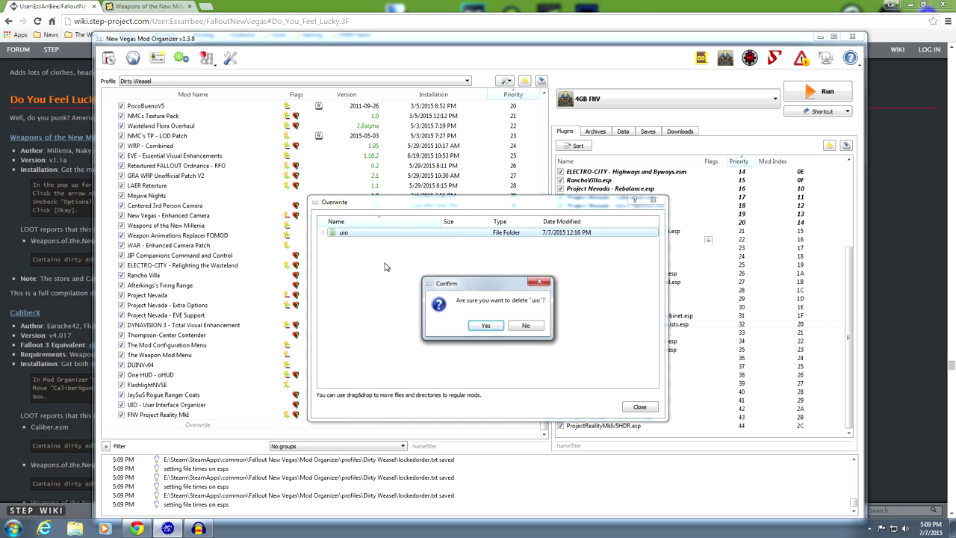
click(480, 326)
click(639, 407)
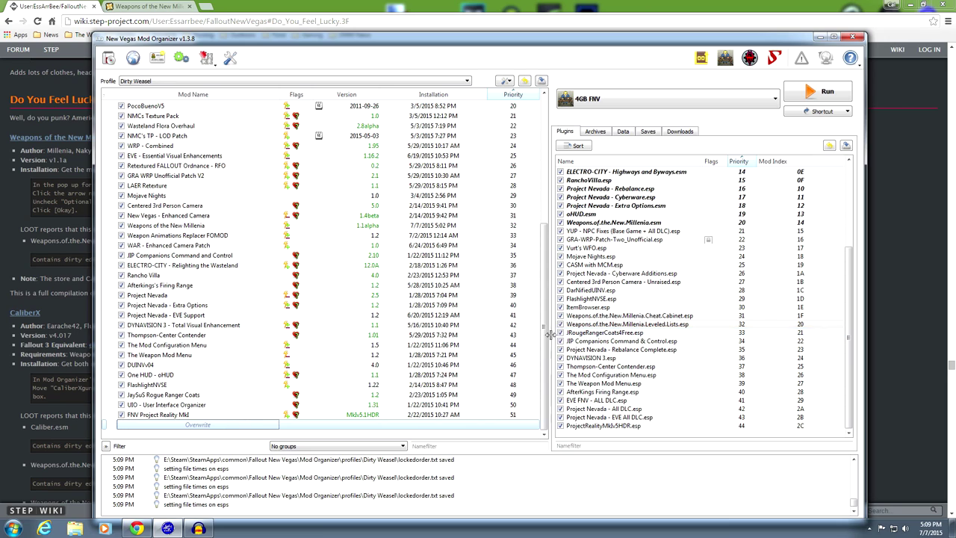
Step: Review the placement of Weapons of the New Millenia in the mod order and of its plugins in the load order
drag(545, 337, 546, 301)
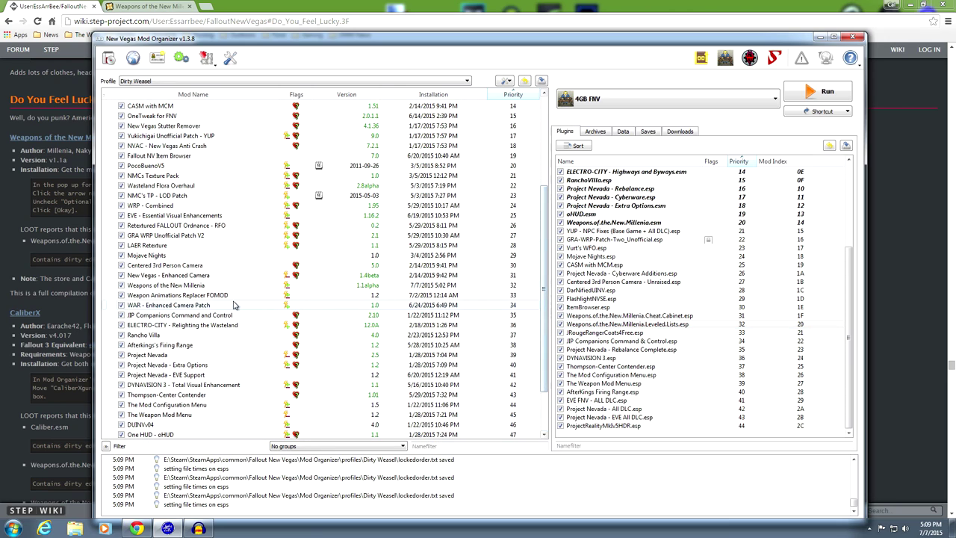
click(196, 287)
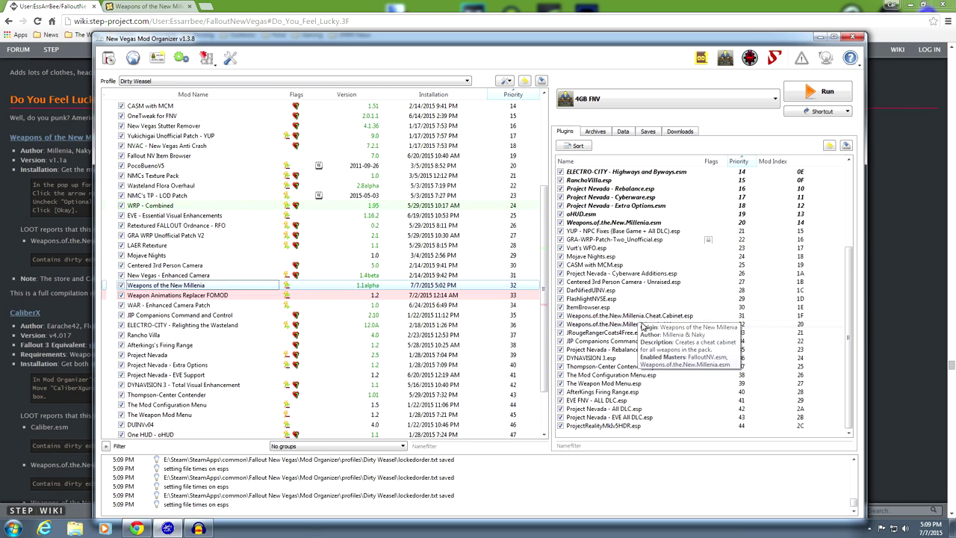
mouse_move(681, 318)
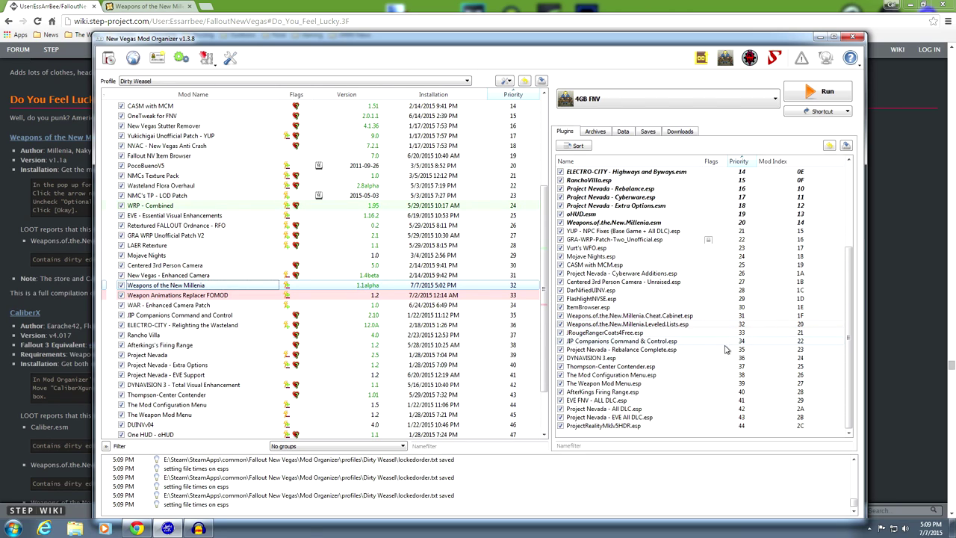
mouse_move(709, 376)
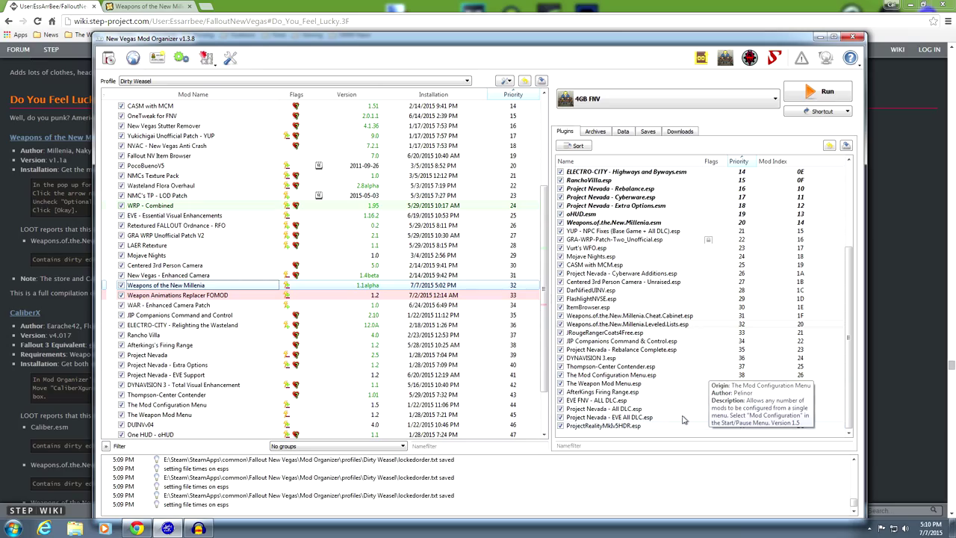
mouse_move(704, 224)
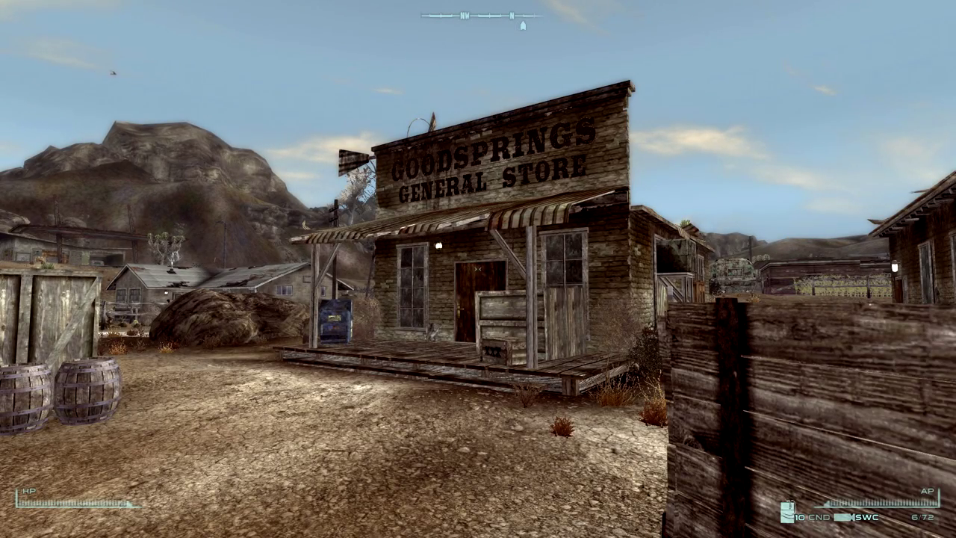
Step: In Fallout: New Vegas, walk to the broken-glass cabinet along the side wall of the Goodsprings General Store
key(w)
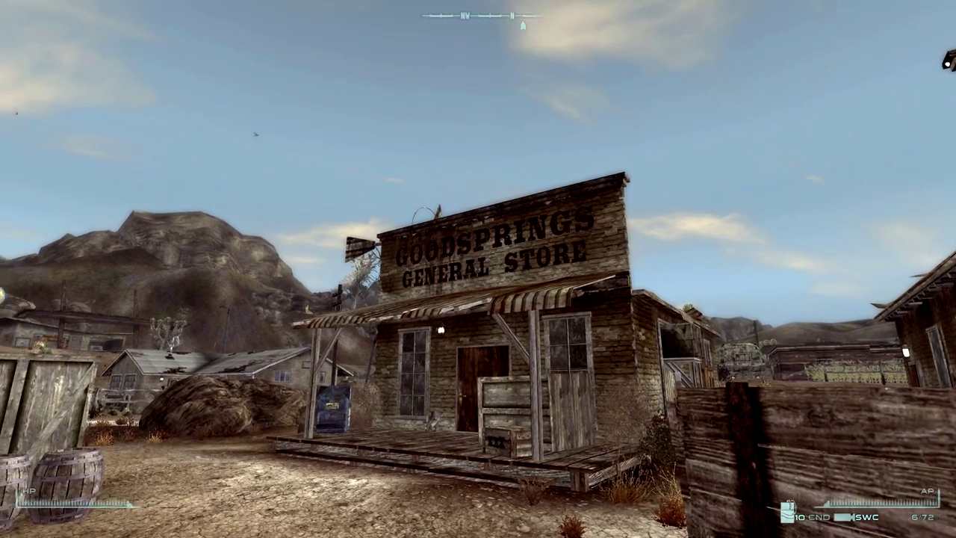
key(w)
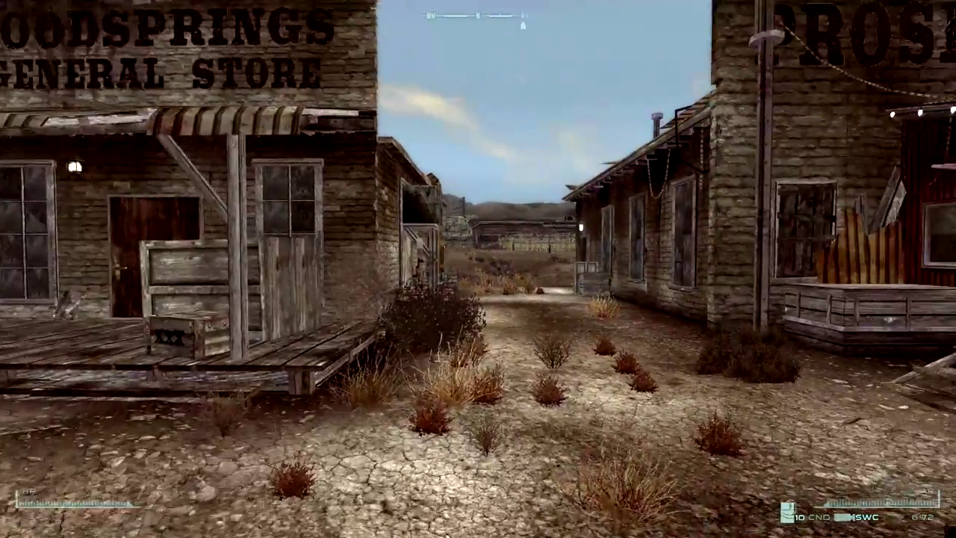
key(a)
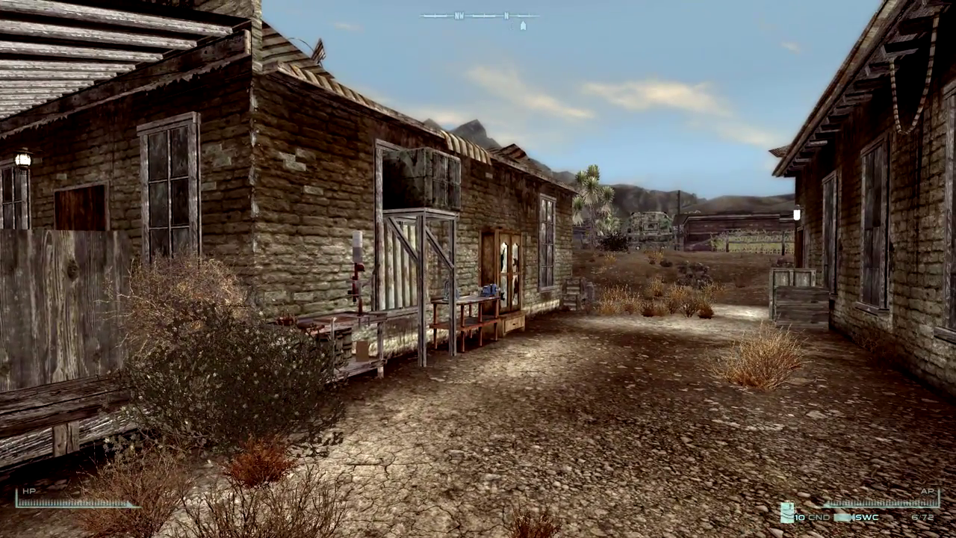
key(w)
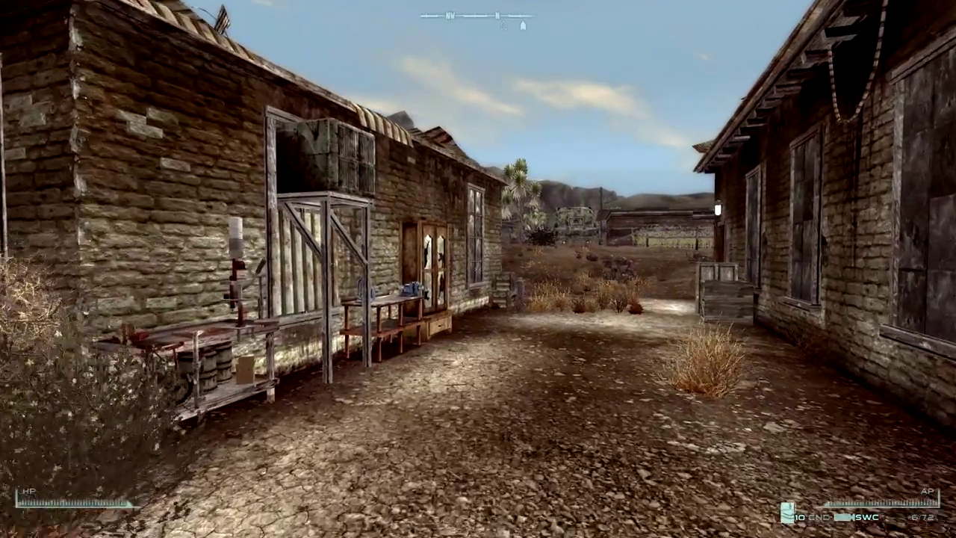
key(w)
key(w)
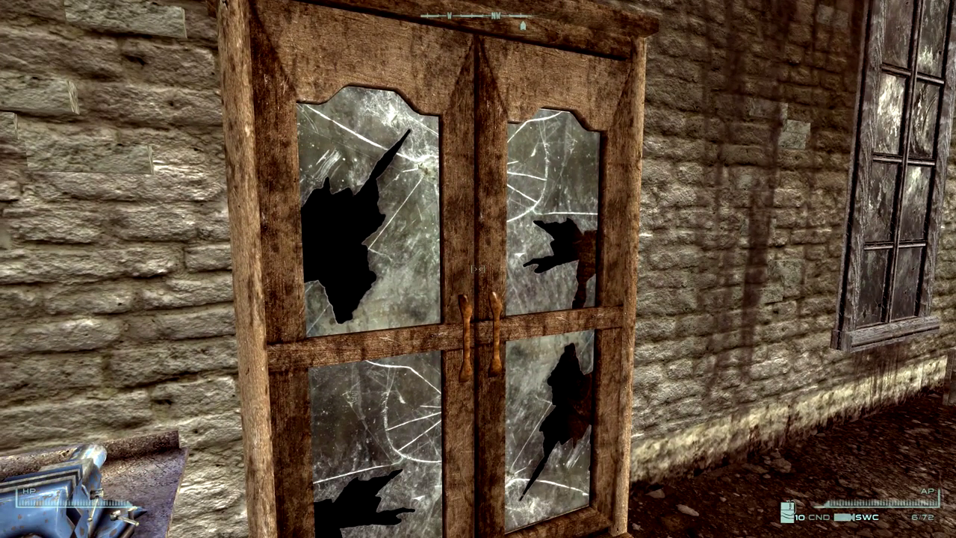
Step: Open the Tickle Trunk cabinet, limit its contents to weapons, and take the H&K G36K
key(e)
scroll(664, 149, down, 2)
scroll(670, 153, down, 13)
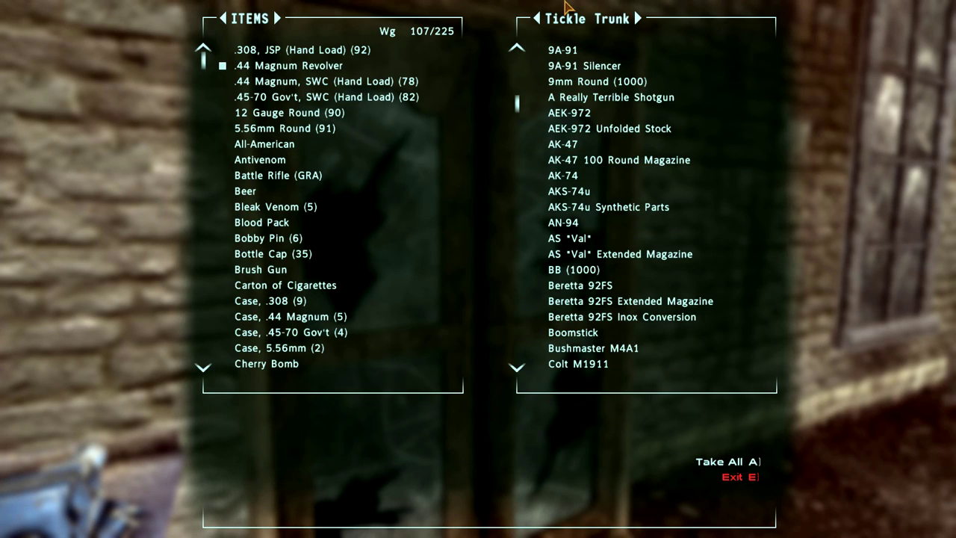
click(577, 28)
scroll(619, 112, down, 6)
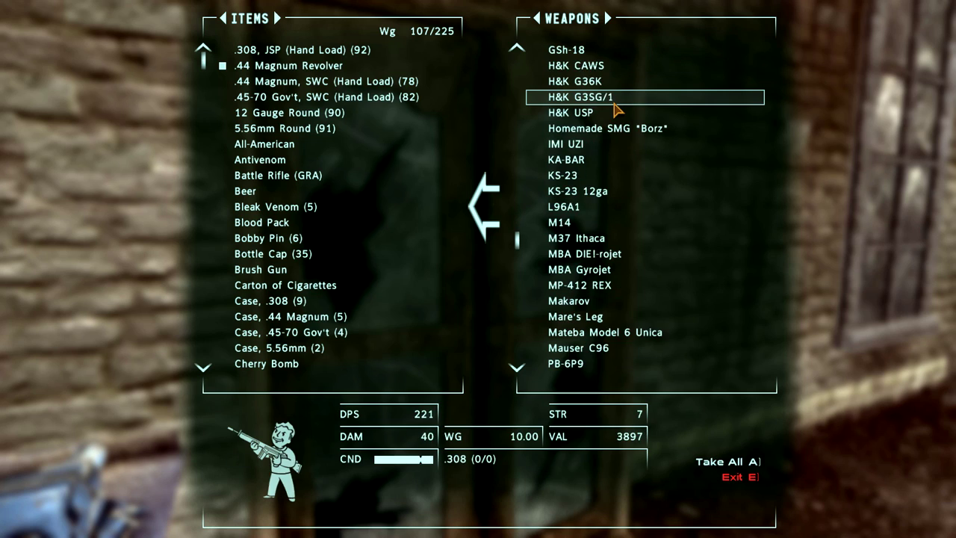
scroll(618, 114, down, 10)
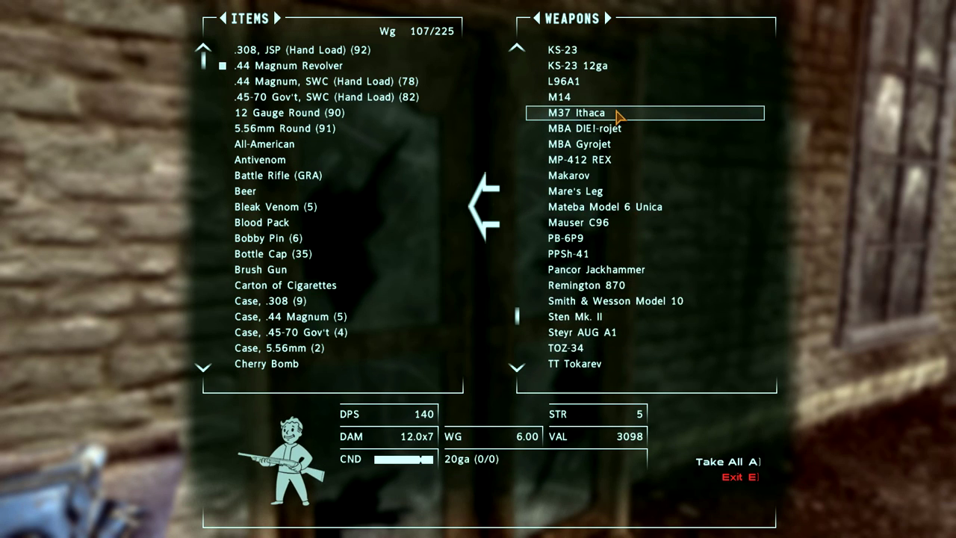
scroll(618, 114, up, 10)
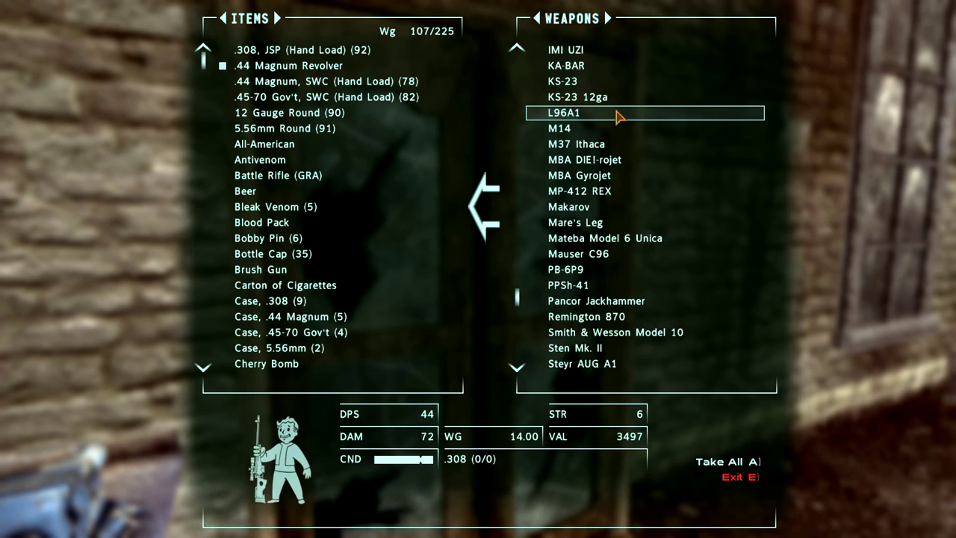
scroll(618, 116, up, 3)
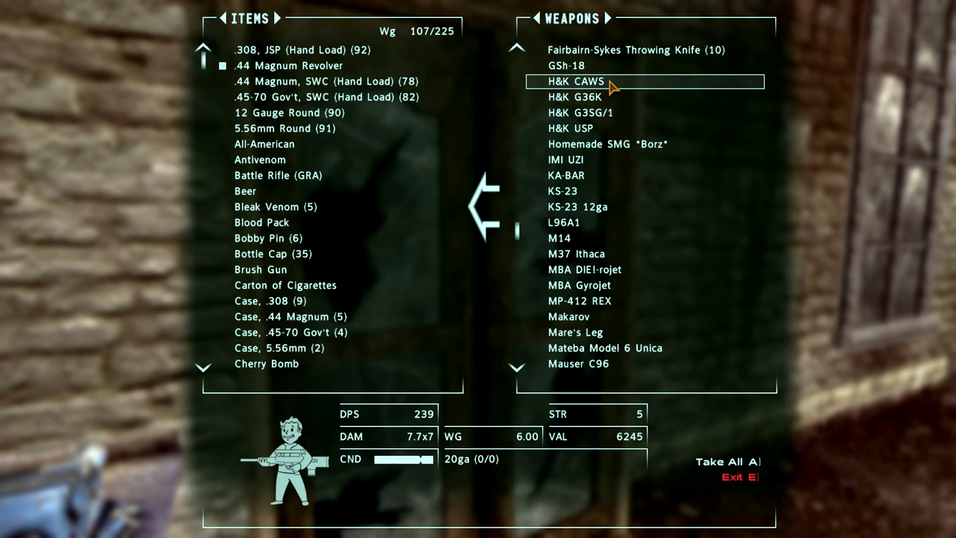
click(611, 97)
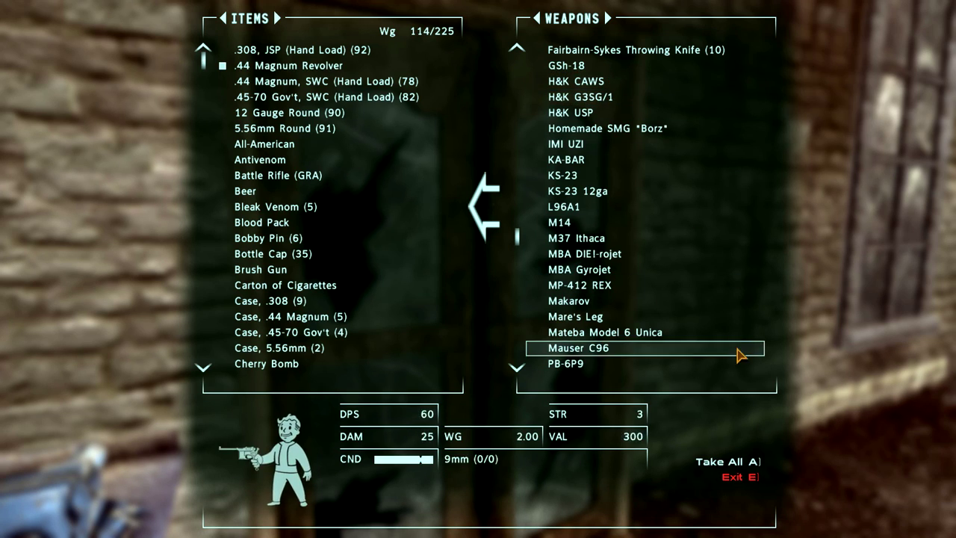
Step: Look through the Misc weapon mods and the Ammo in the Tickle Trunk, and close the cabinet
click(573, 22)
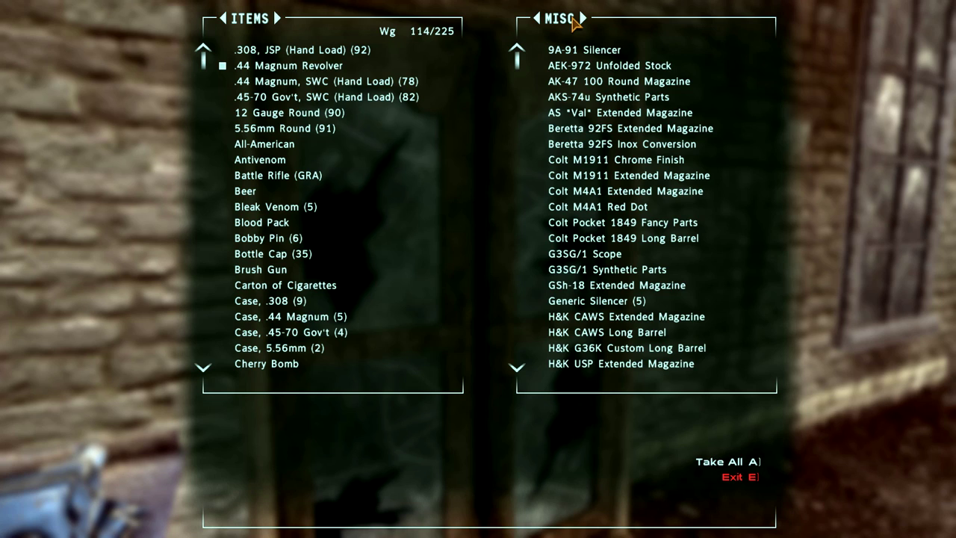
scroll(610, 160, down, 11)
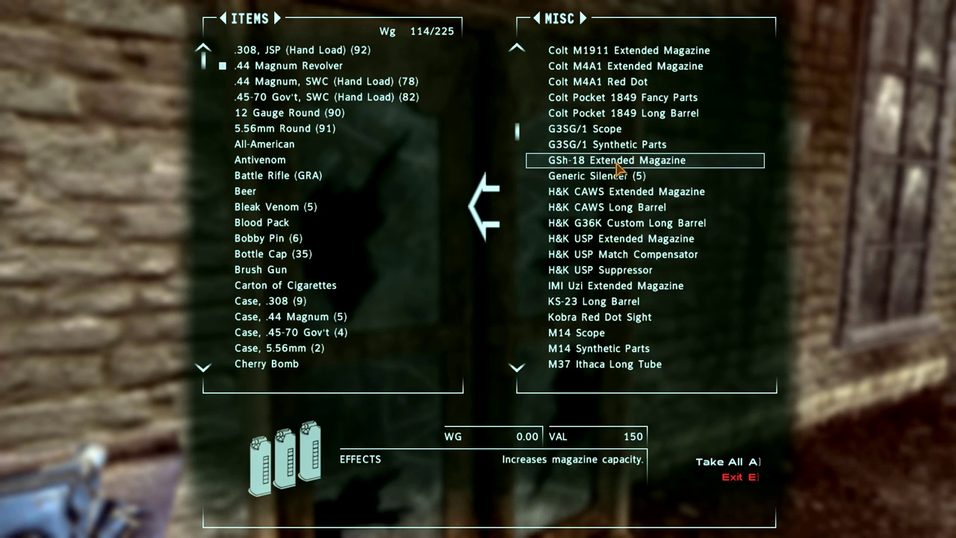
scroll(619, 170, down, 7)
scroll(620, 171, down, 15)
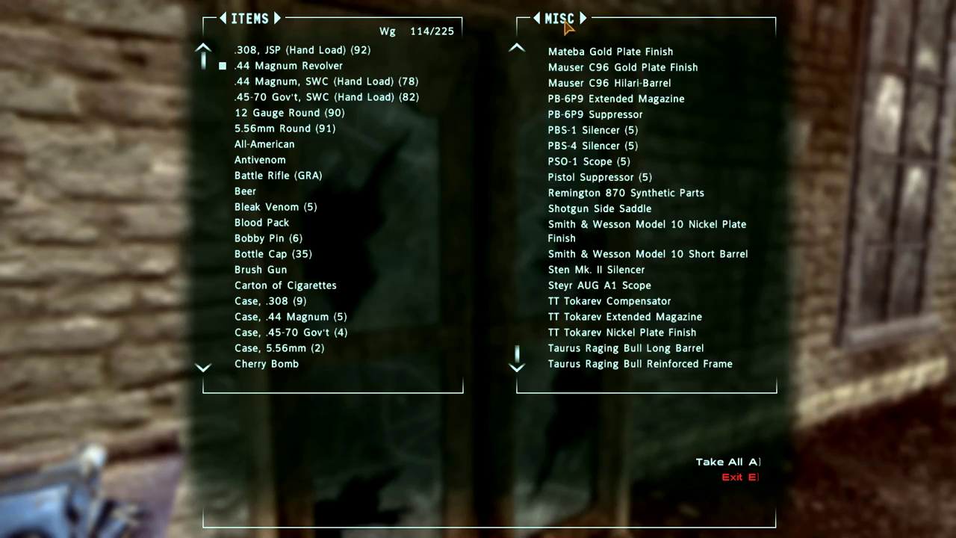
click(565, 23)
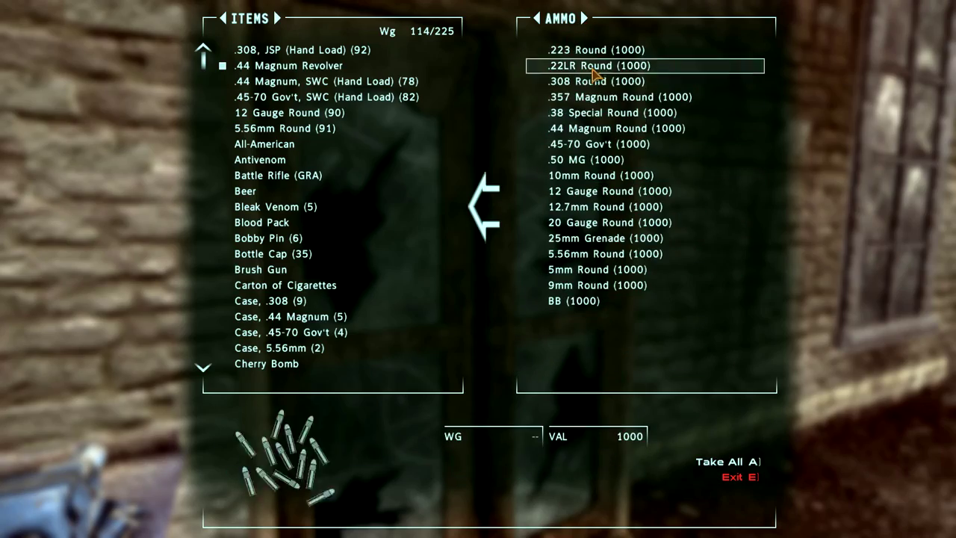
click(734, 478)
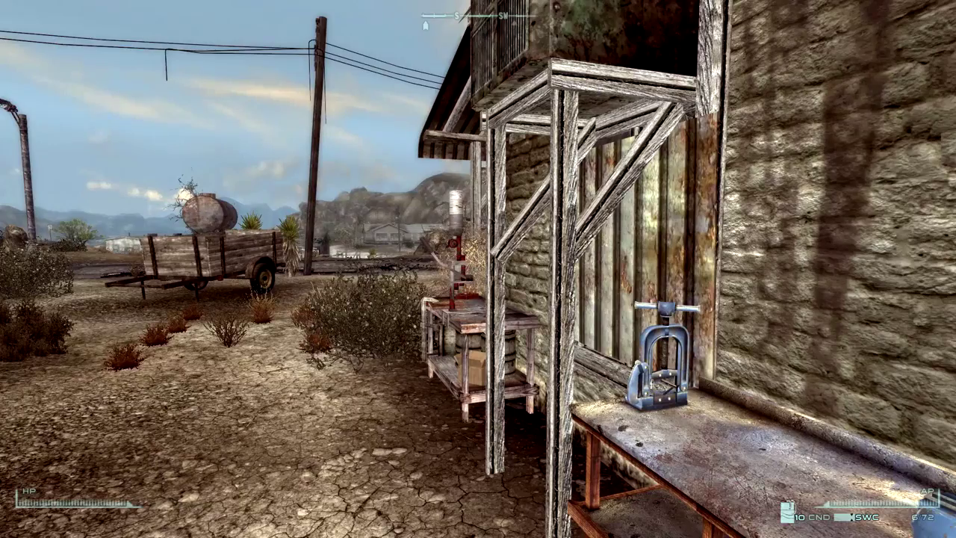
Step: Equip the H&K G36K from the Pip-Boy's weapons list and return to the game
key(Tab)
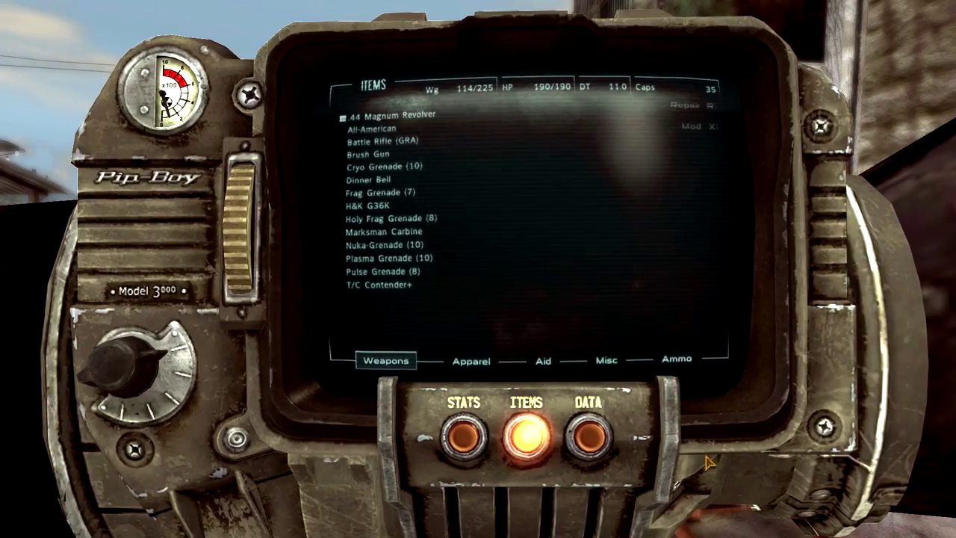
click(409, 209)
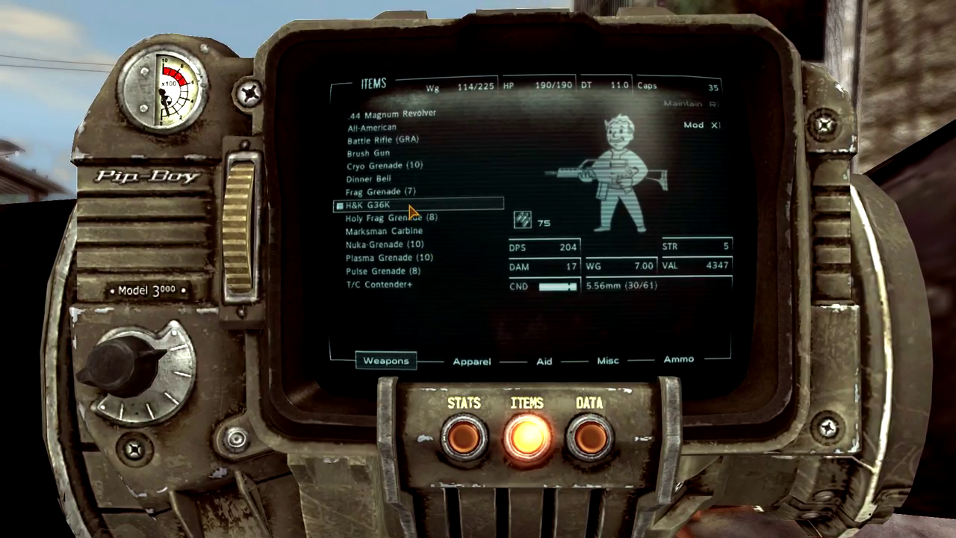
key(Tab)
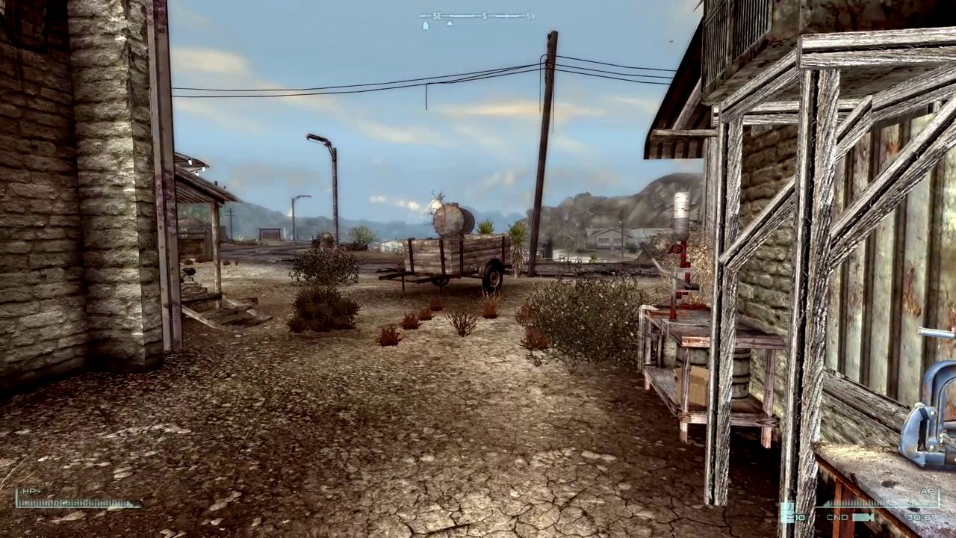
Step: Walk past the wooden wagon to the cracked road in front of the Goodsprings General Store
key(w)
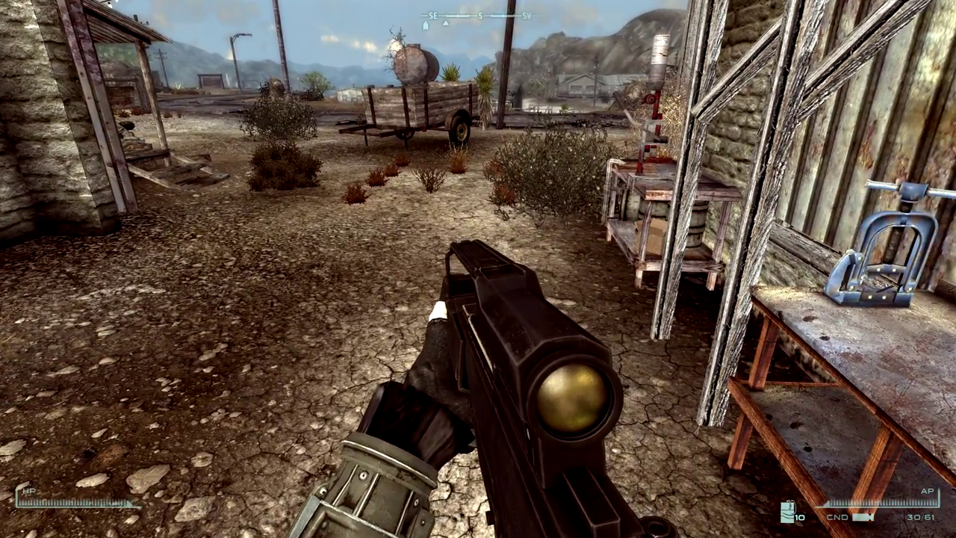
key(w)
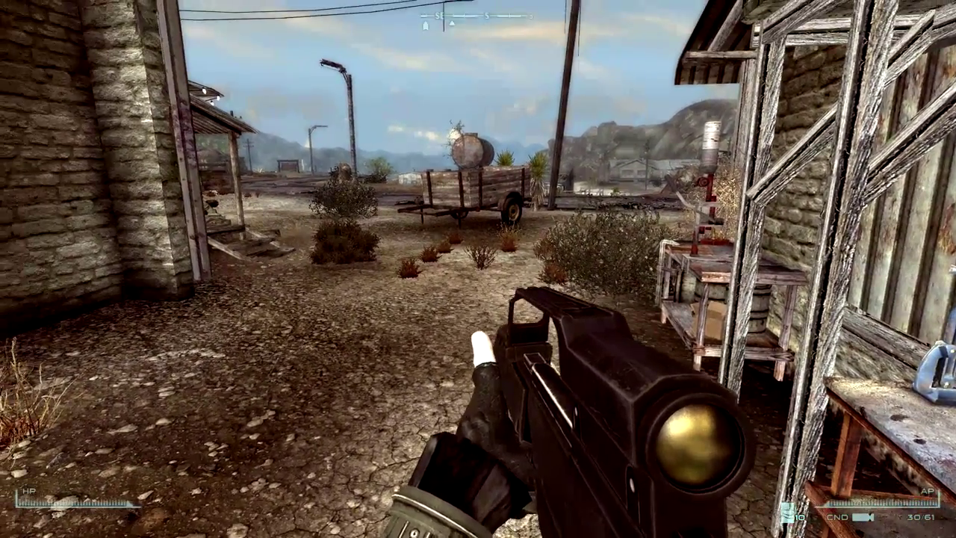
key(r)
key(w)
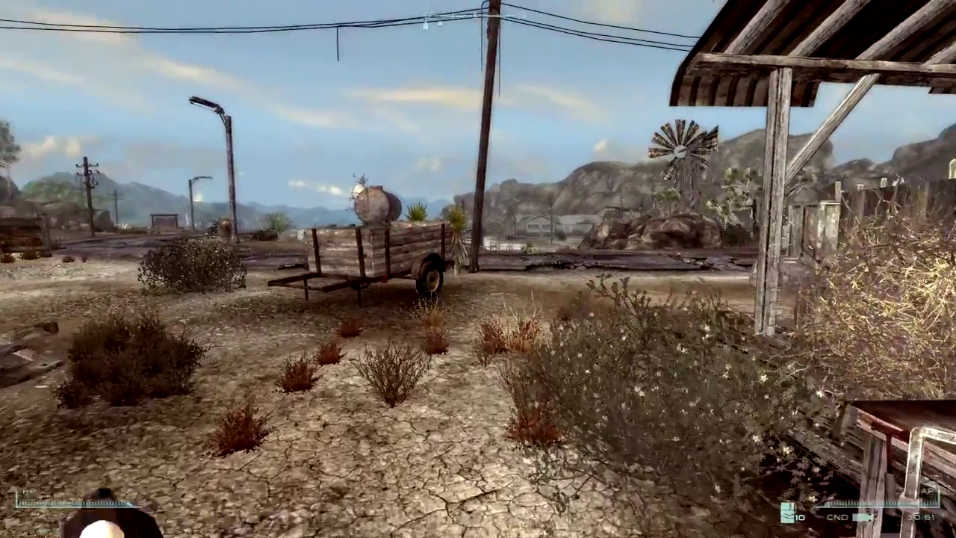
key(w)
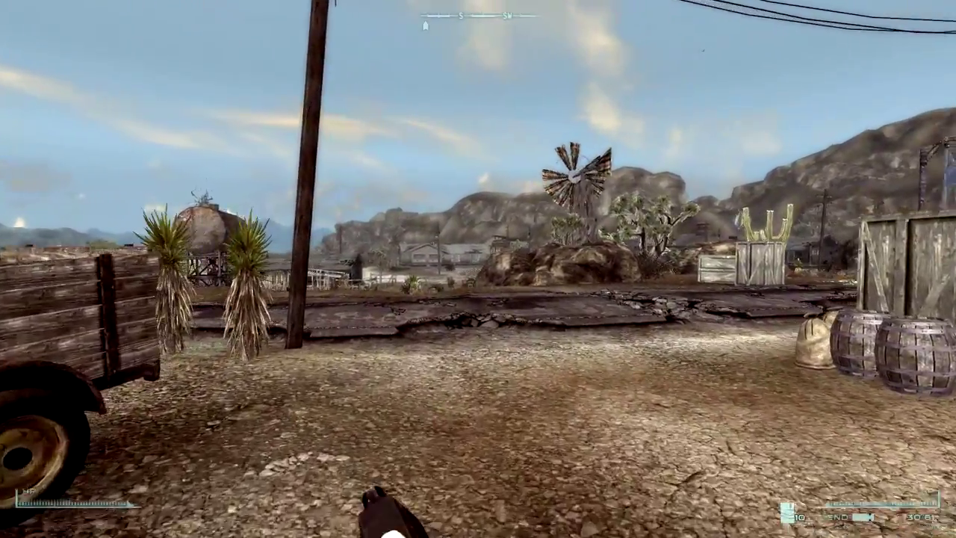
key(w)
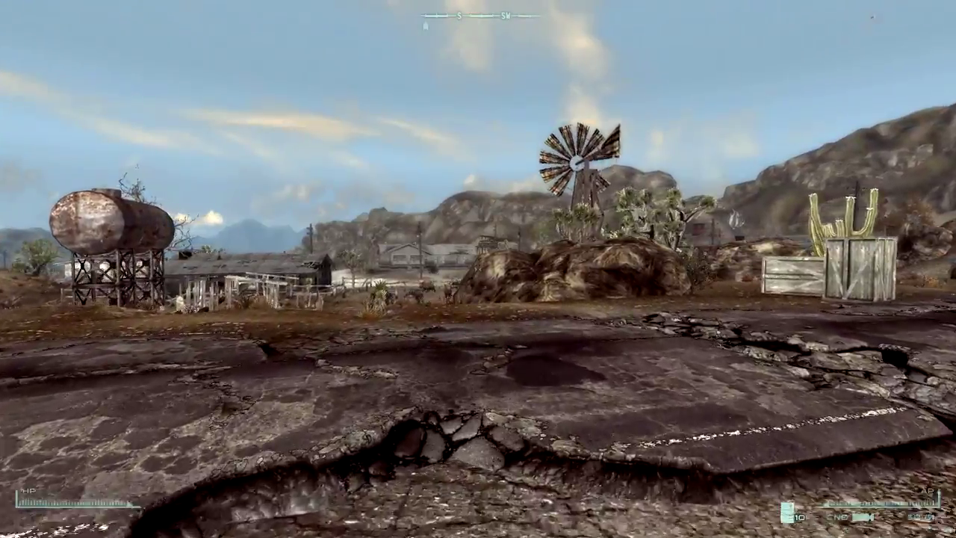
key(r)
key(w)
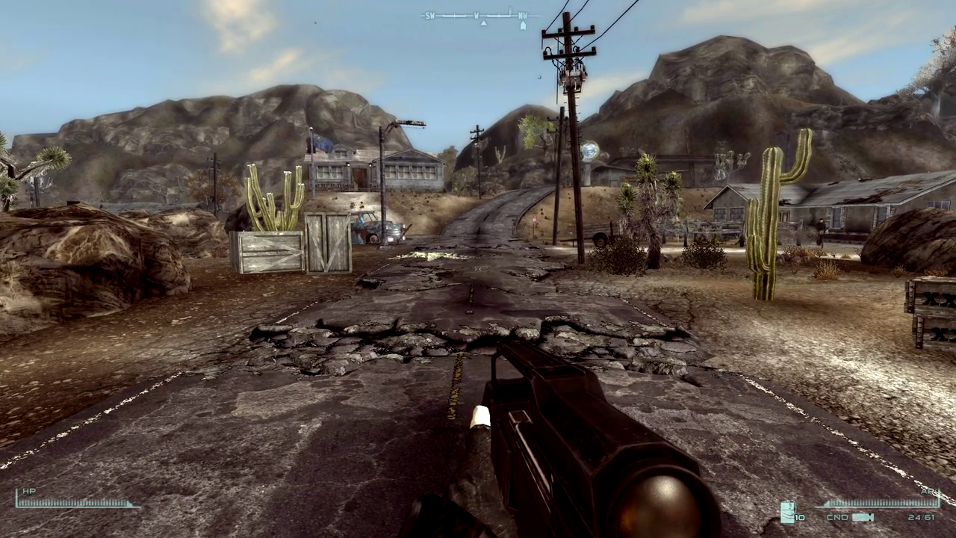
Step: Check which weapon modifications the H&K G36K accepts, close the Pip-Boy, and view the rifle in hand
key(Tab)
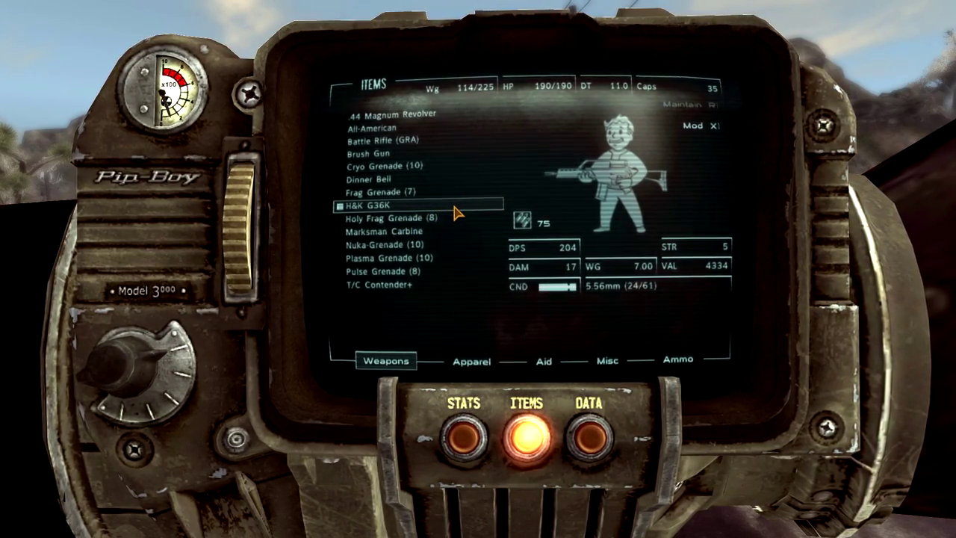
key(x)
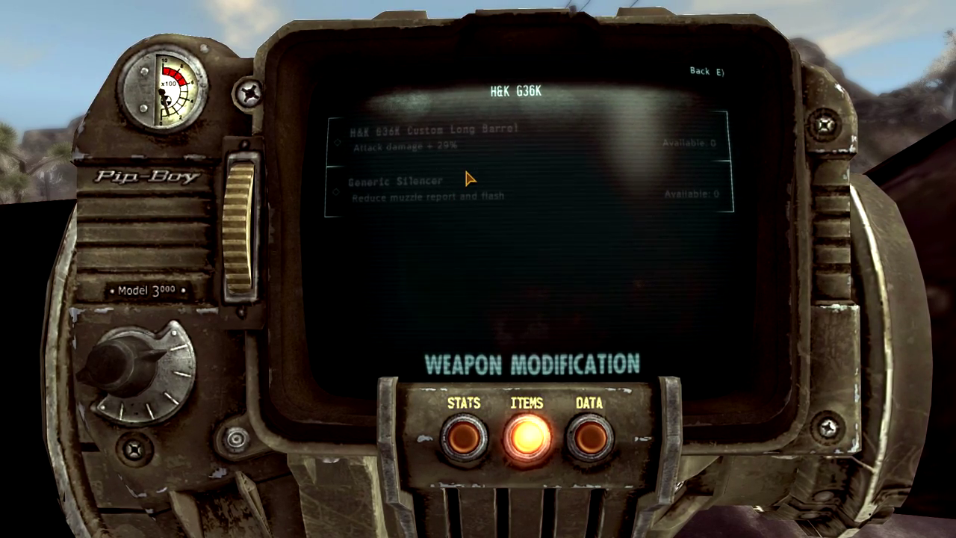
key(Tab)
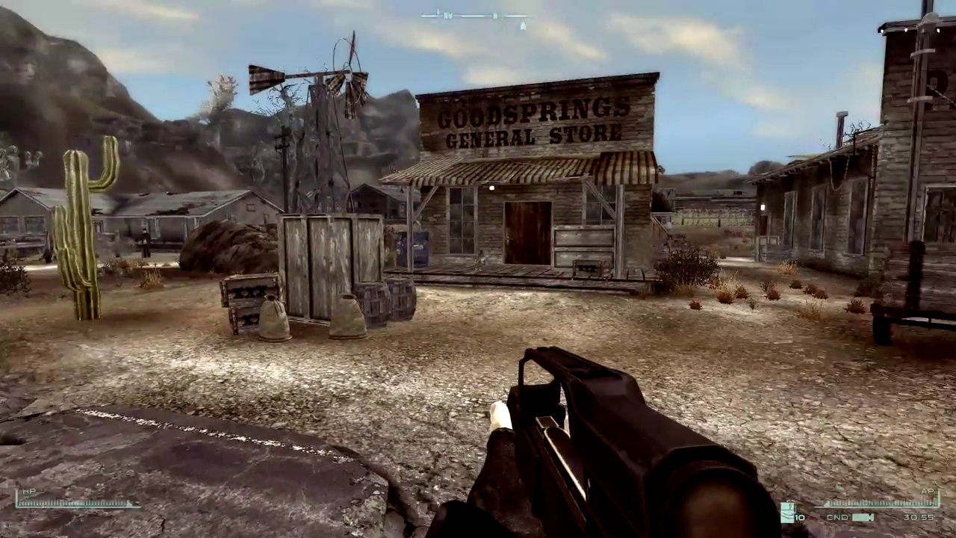
mouse_move(478, 268)
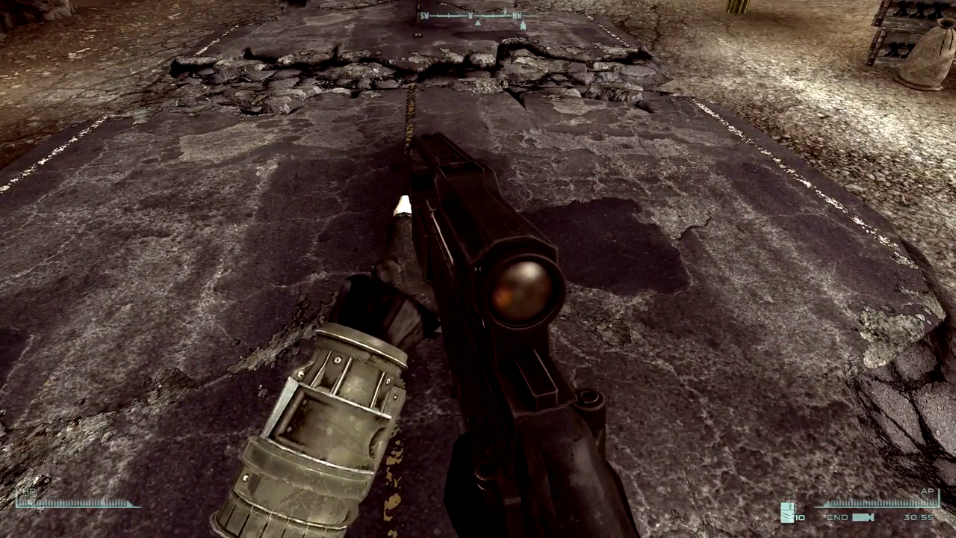
key(f)
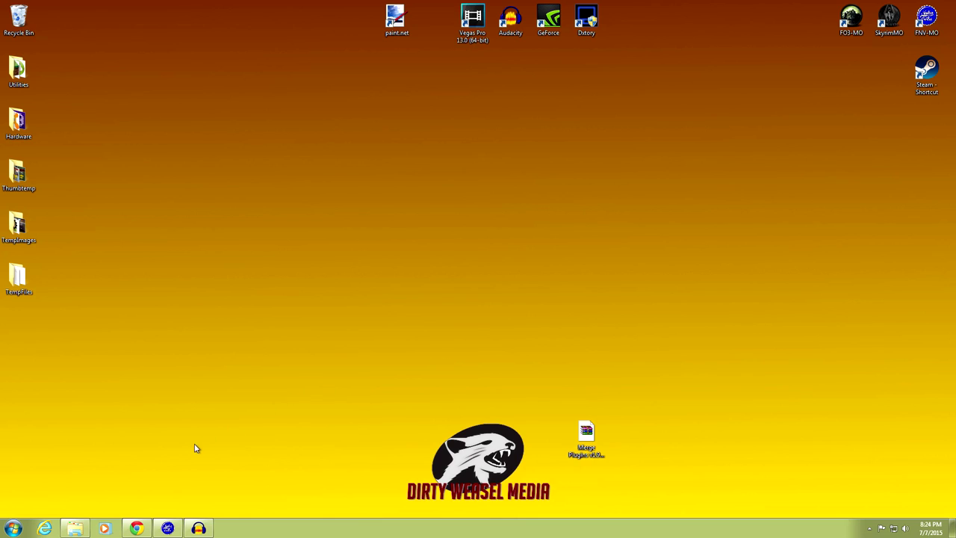
Step: Switch to Chrome and open the Millenia's Additional Weapons page from the guide's Additional Weapons section in a new tab
click(137, 527)
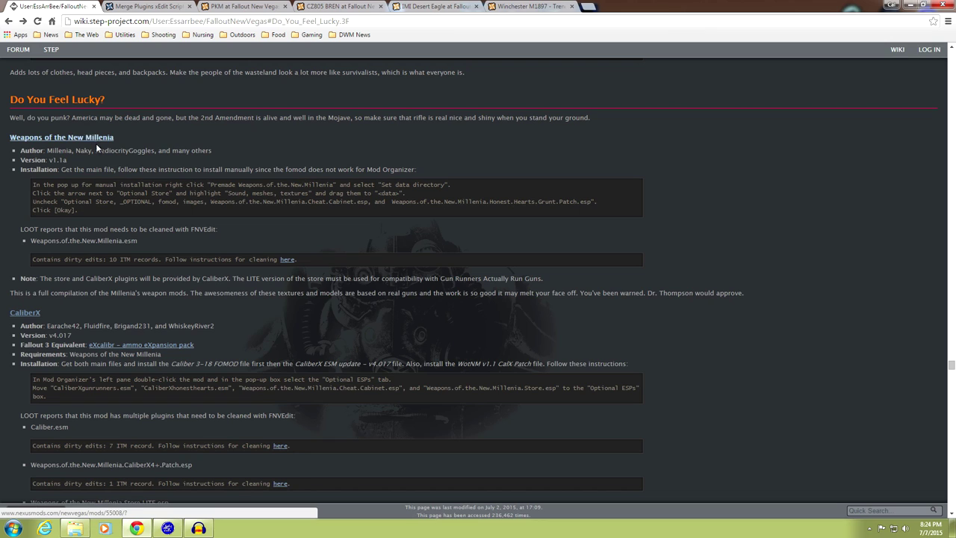
scroll(190, 203, down, 5)
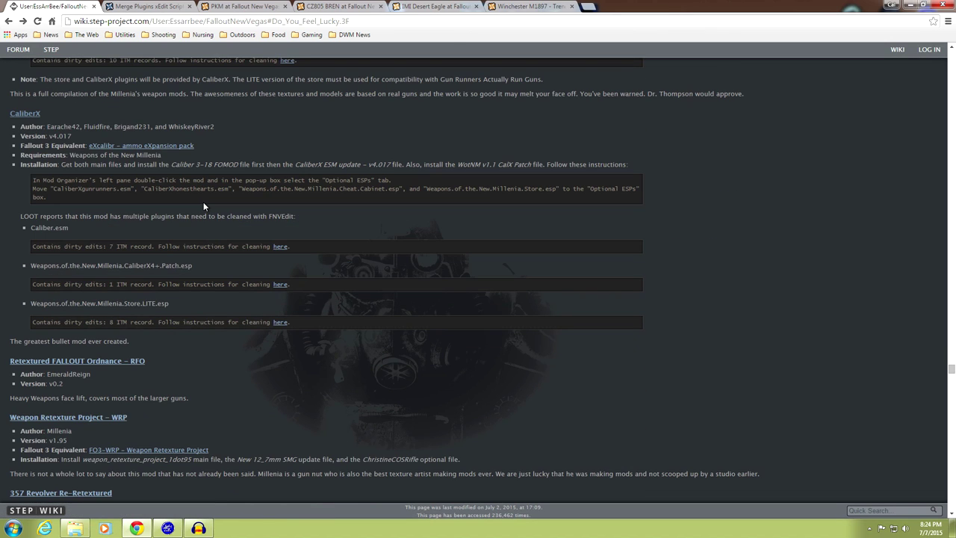
scroll(206, 210, down, 10)
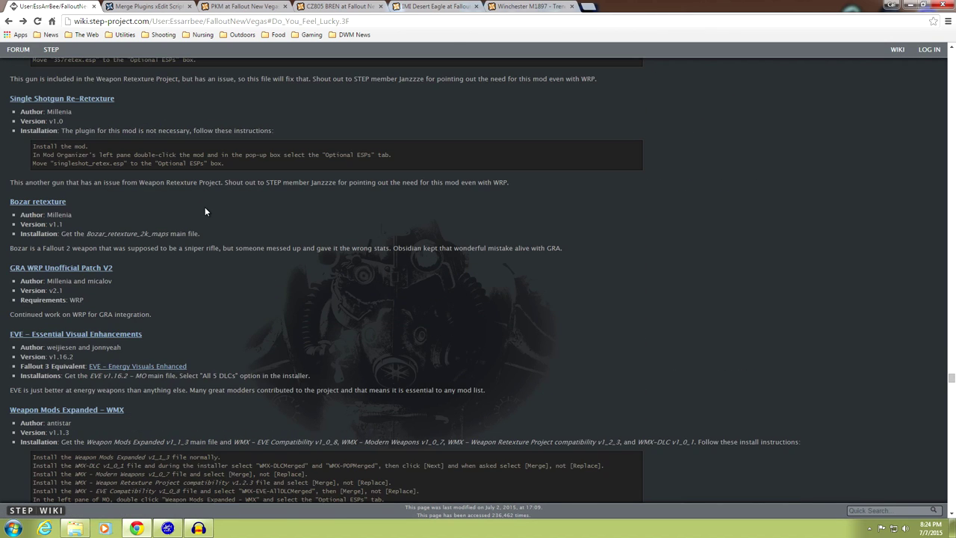
scroll(205, 208, down, 4)
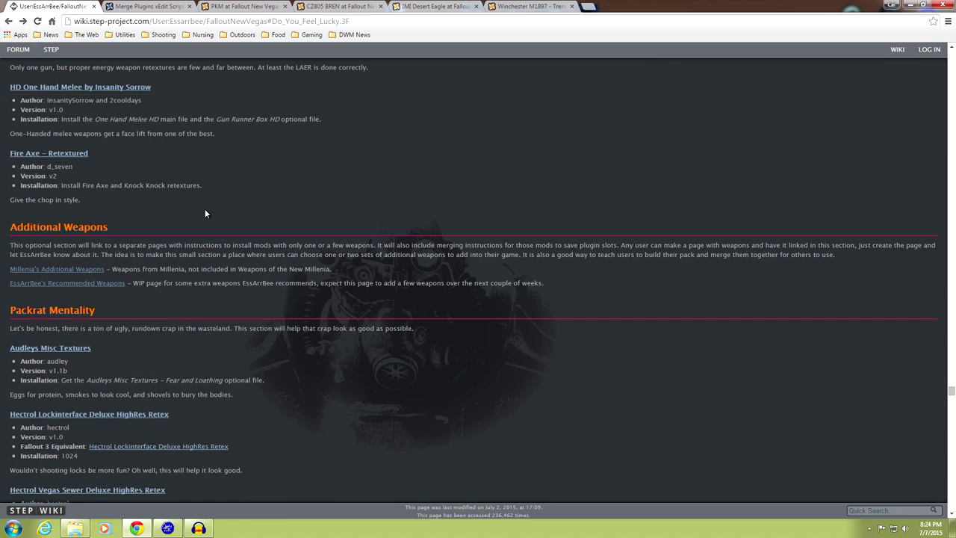
right_click(46, 271)
click(51, 278)
click(142, 6)
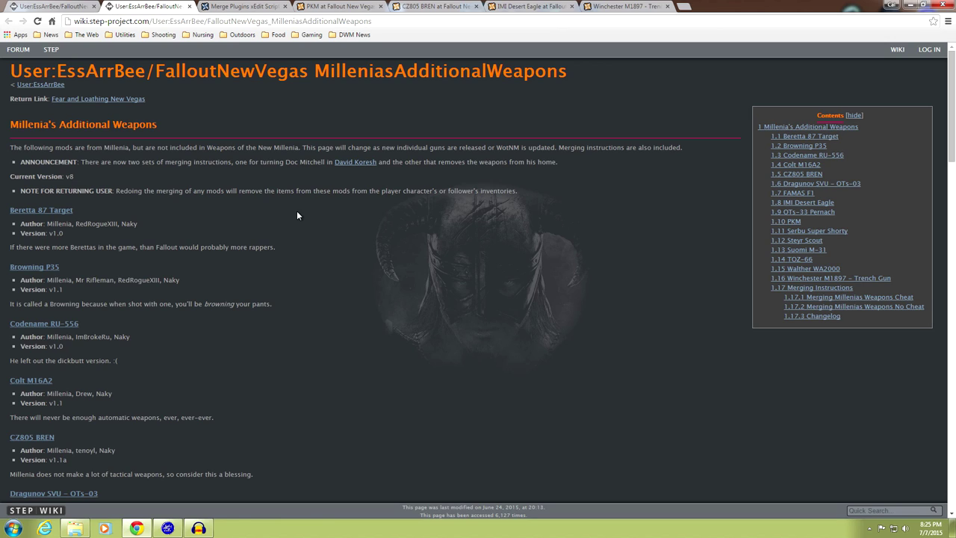
Step: Review the individual weapon mods listed on the Millenia's Additional Weapons page down to the Merging Instructions
scroll(296, 215, down, 3)
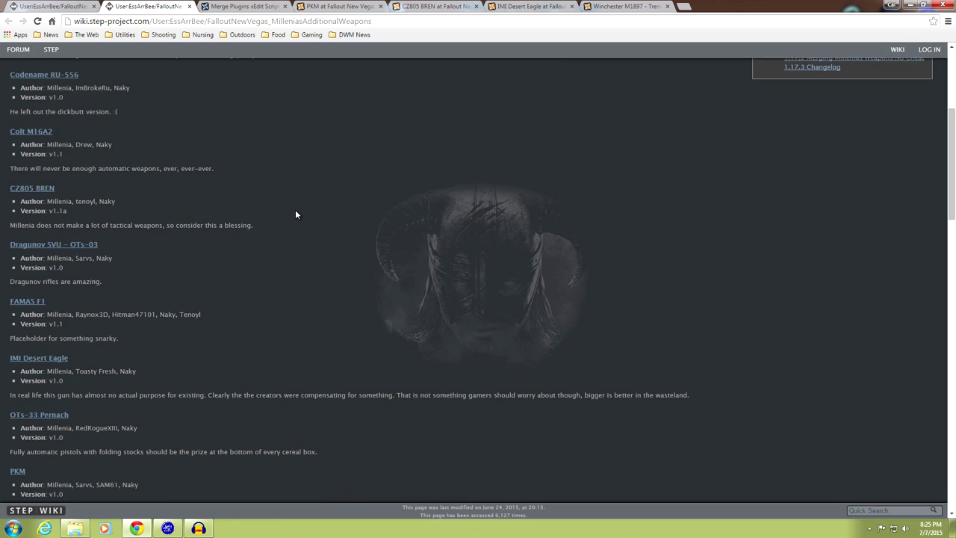
scroll(293, 215, down, 4)
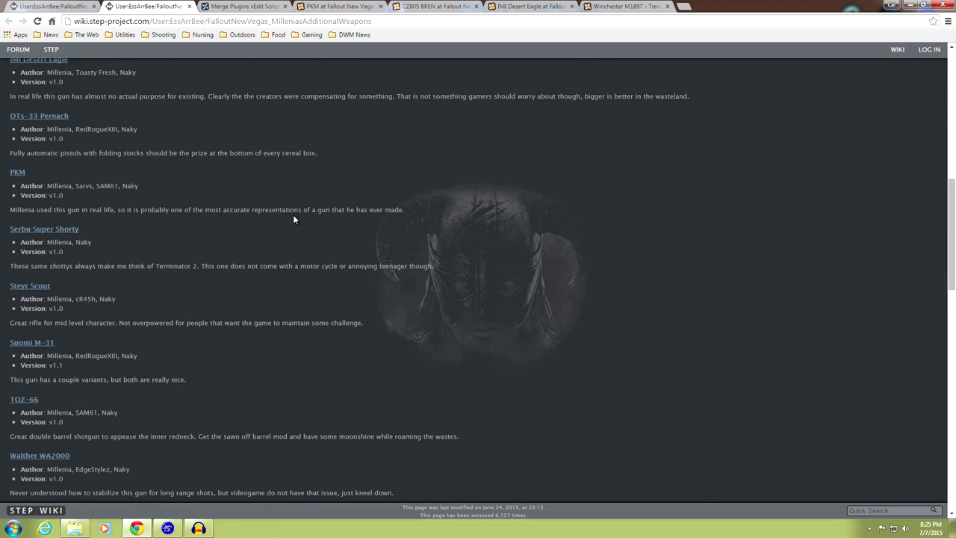
scroll(293, 218, down, 3)
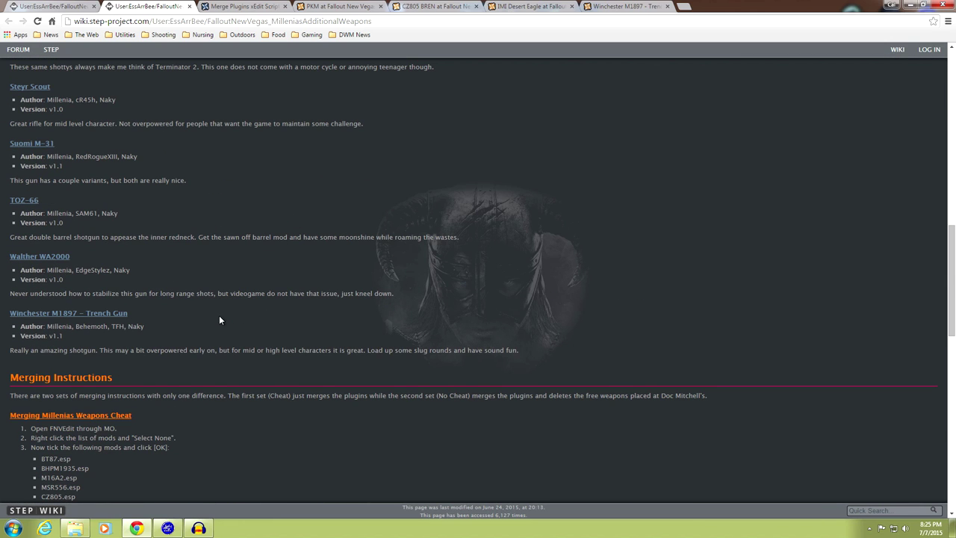
scroll(239, 301, up, 7)
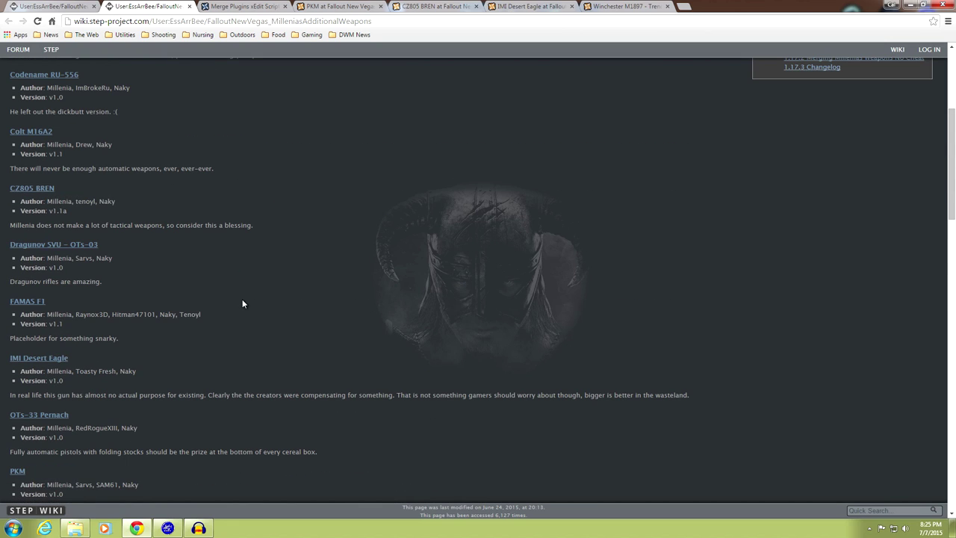
scroll(248, 291, up, 4)
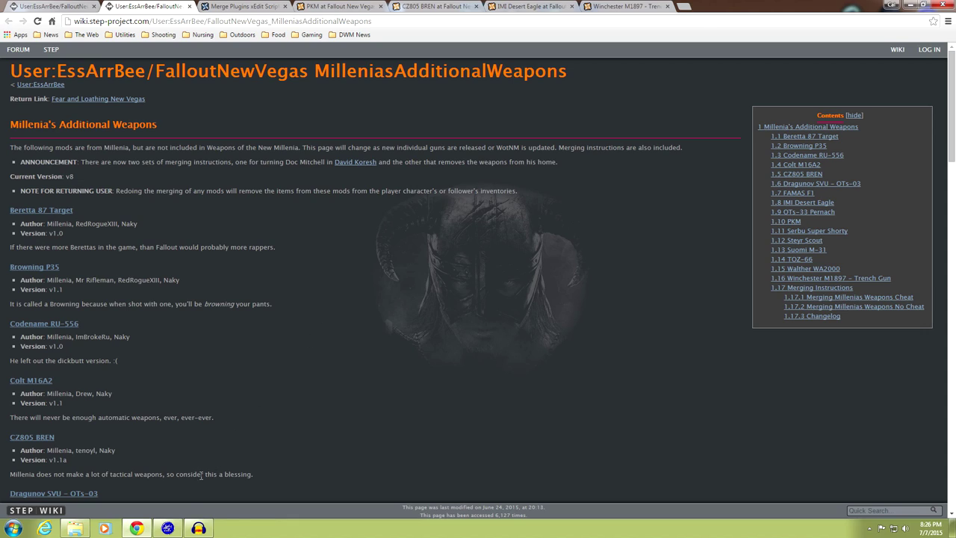
Step: Locate the FNVedit folder in the Fallout New Vegas game directory in File Explorer, and minimize the window
click(75, 528)
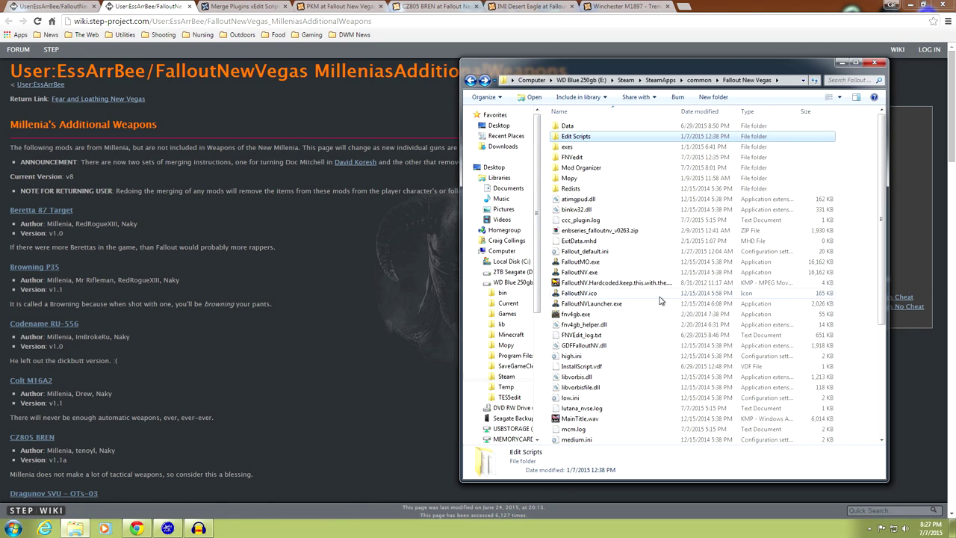
click(599, 160)
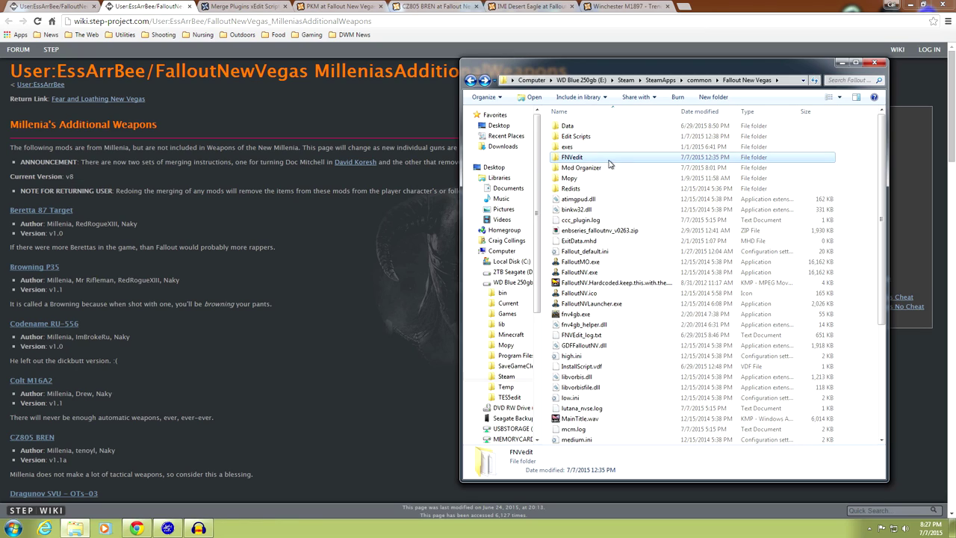
click(840, 63)
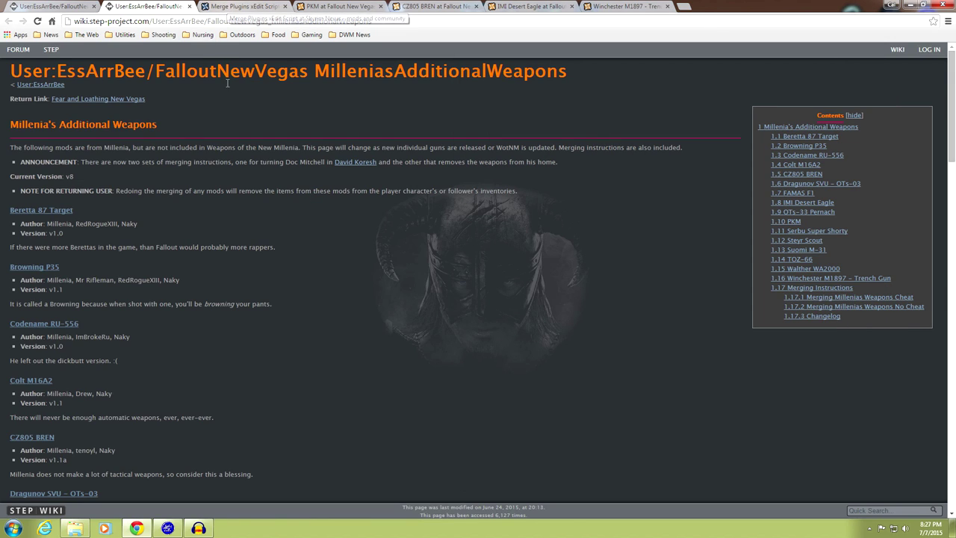
Step: Go over the wiki's additional weapons again, from Beretta 87 Target to Winchester M1897 - Trench Gun
scroll(231, 258, down, 2)
scroll(231, 257, down, 7)
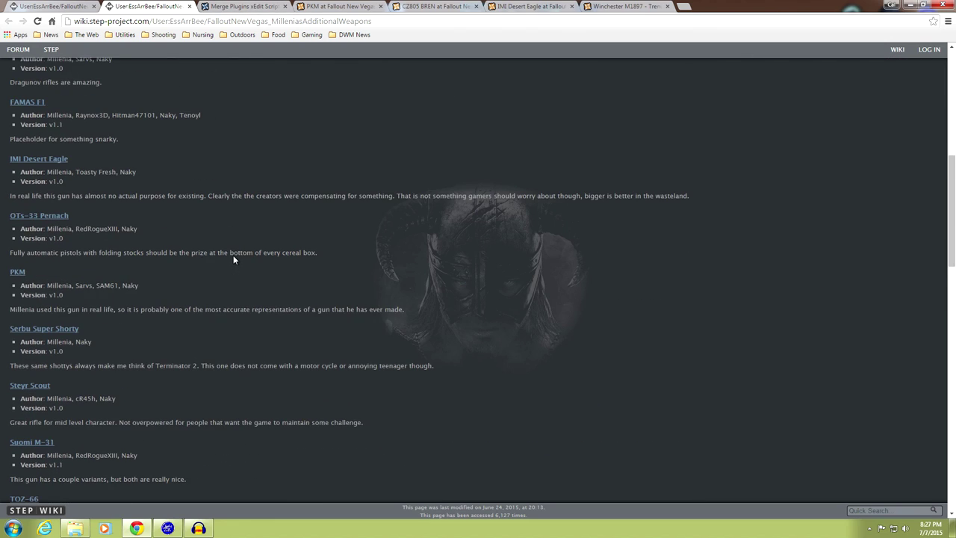
scroll(233, 261, down, 1)
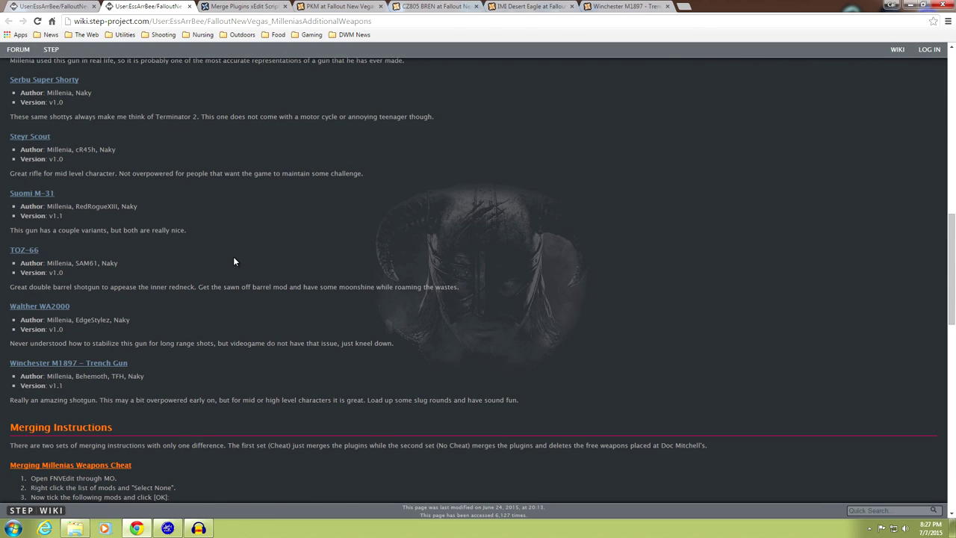
scroll(233, 261, up, 6)
scroll(233, 259, up, 4)
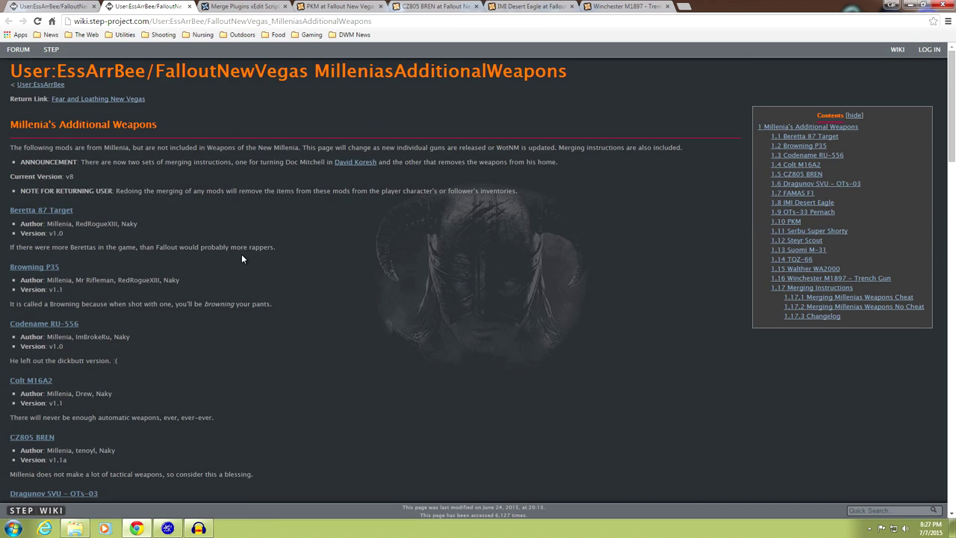
Step: Review the Merge Plugins xEdit Script page on Nexus, covering its description and its list of downloadable files
click(255, 7)
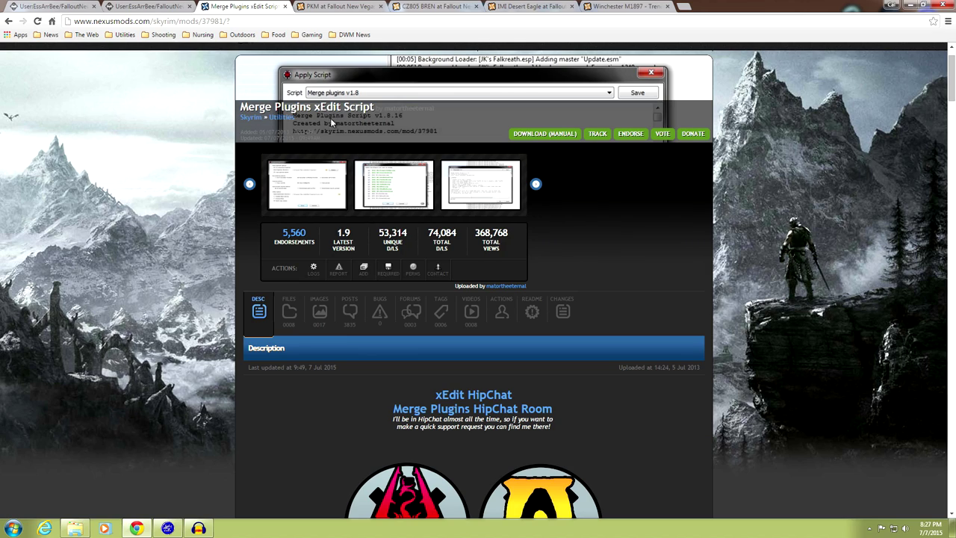
scroll(230, 238, down, 3)
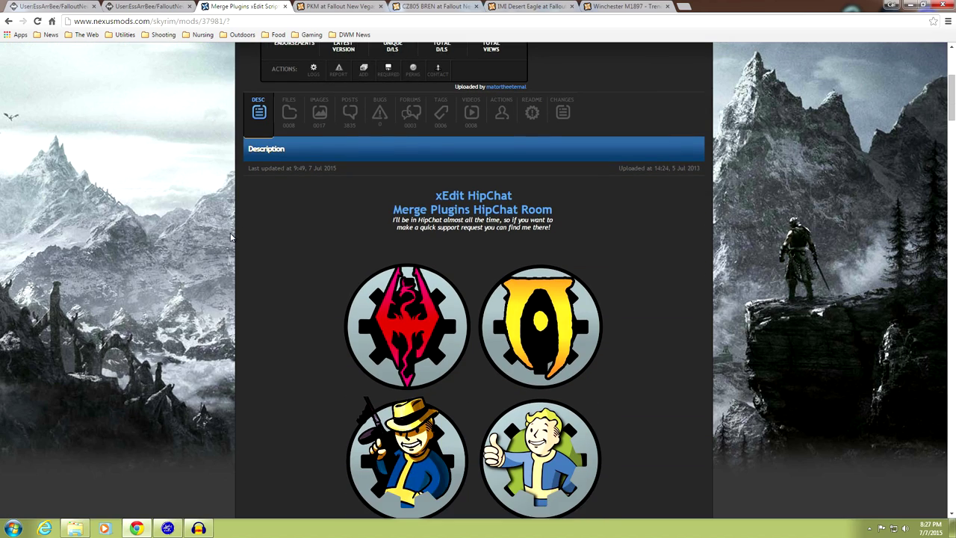
scroll(230, 238, down, 1)
scroll(230, 237, down, 1)
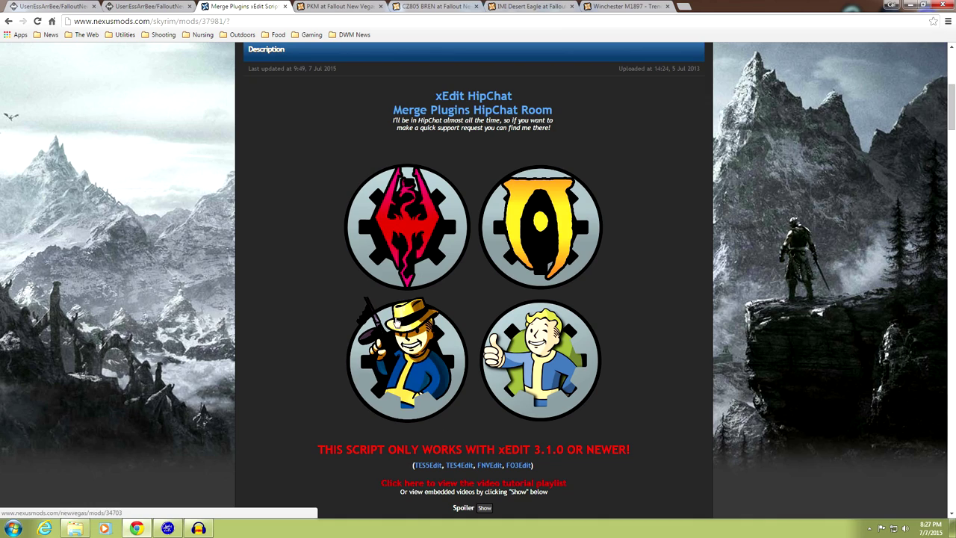
scroll(224, 303, up, 3)
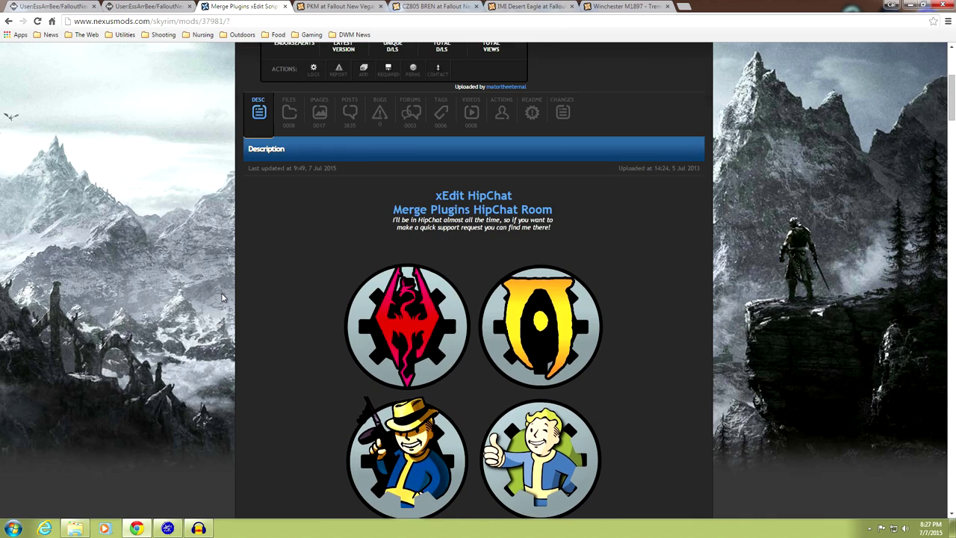
scroll(195, 265, up, 2)
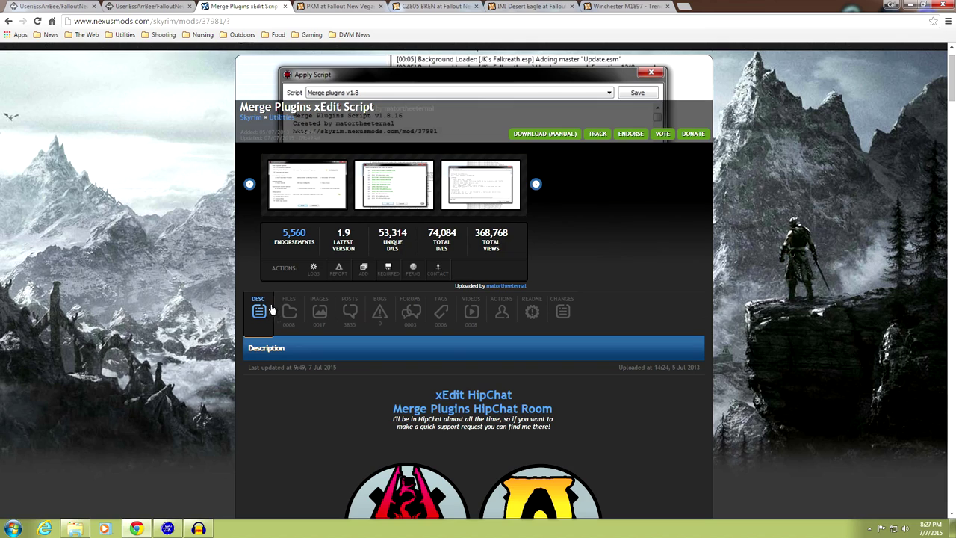
click(285, 313)
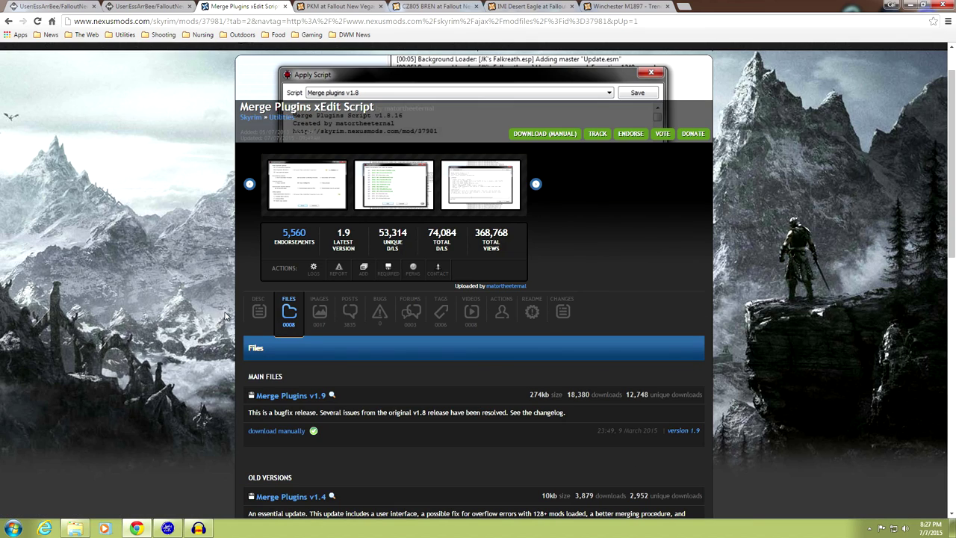
scroll(228, 317, down, 1)
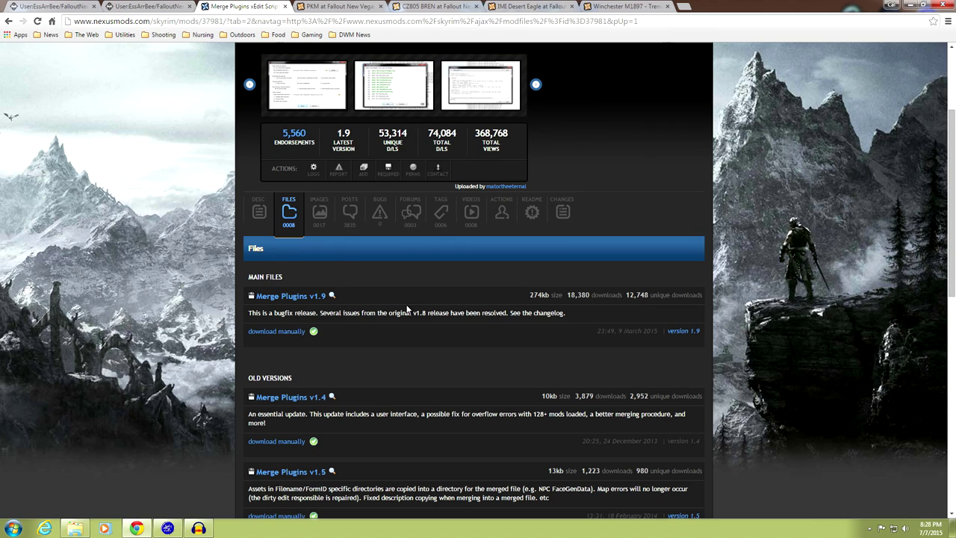
Step: Switch to File Explorer, inspect the contents of the FNVedit folder, return to the Fallout New Vegas folder, and minimize the window
click(75, 528)
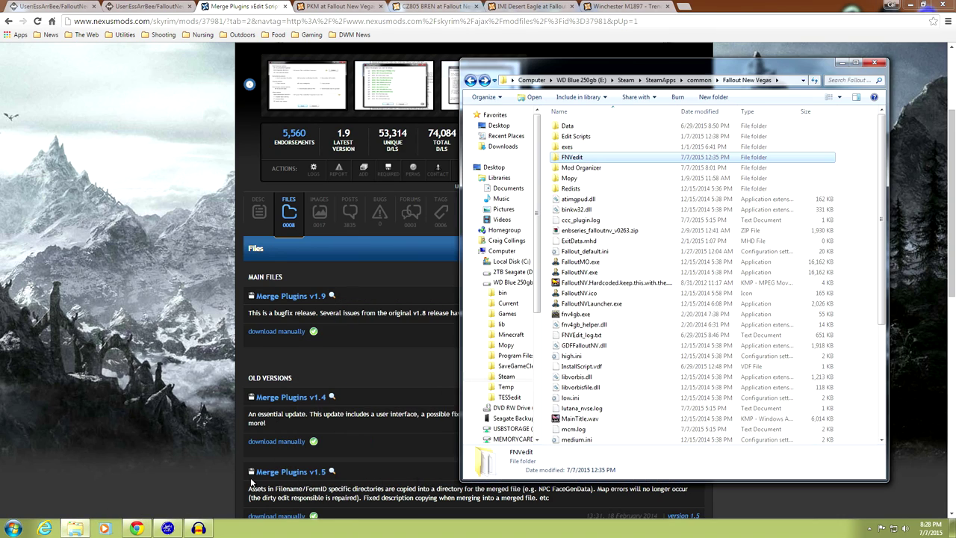
double_click(573, 158)
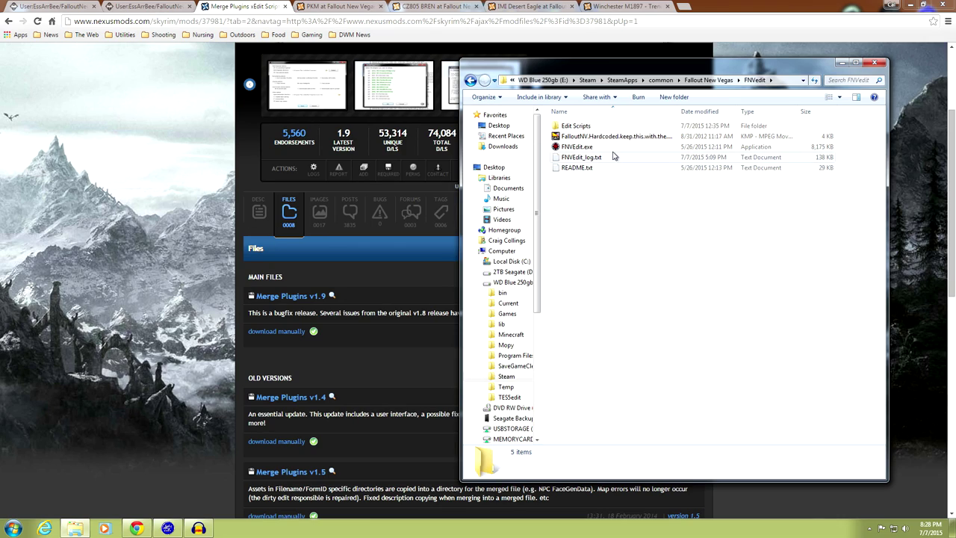
click(470, 80)
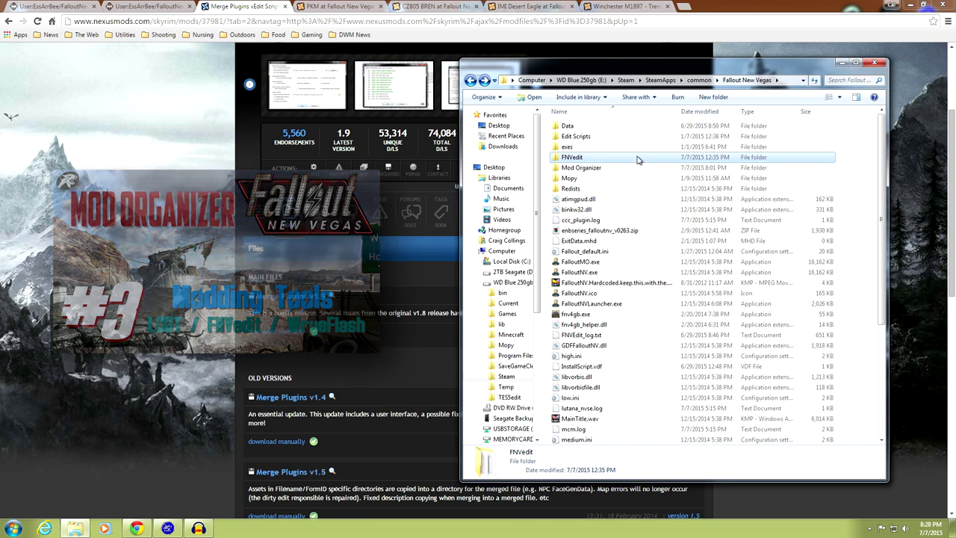
click(842, 62)
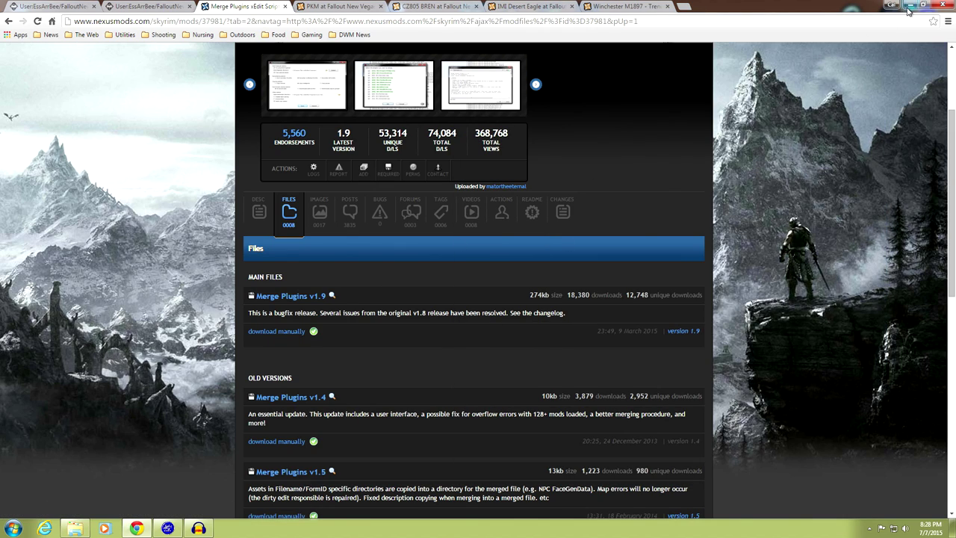
Step: Request the manual download of Merge Plugins v1.9, dismiss the requirements notice, and open the Merge Plugins v1.9 zip on the desktop
click(282, 331)
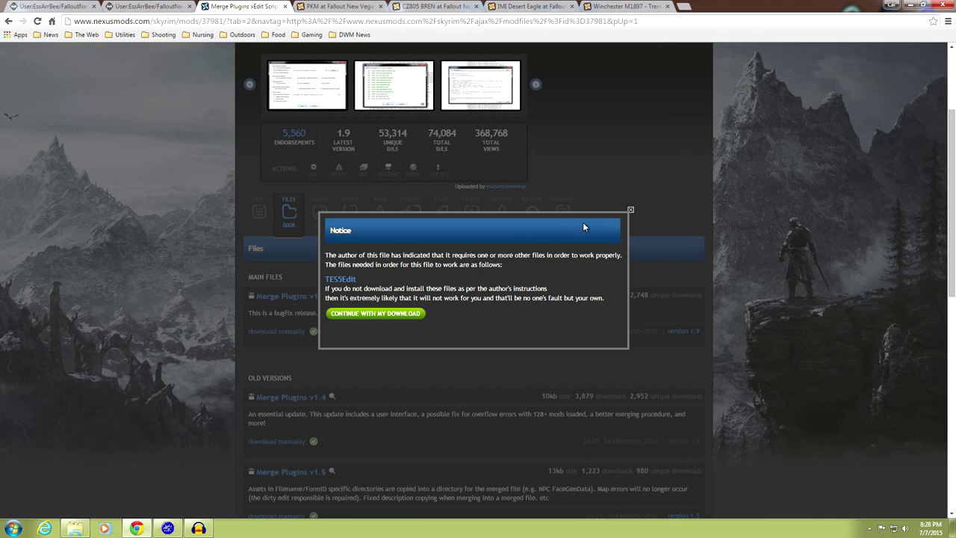
click(630, 212)
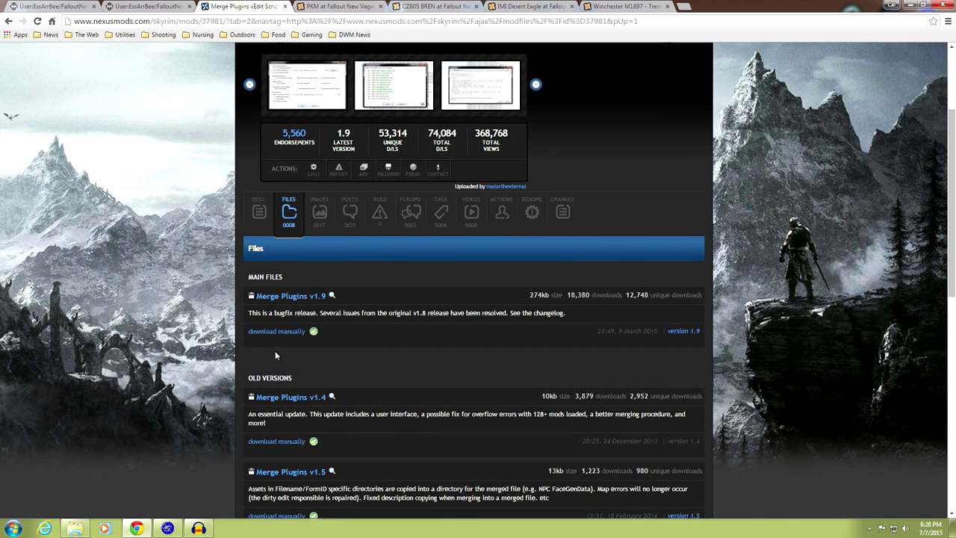
click(910, 6)
drag(586, 436, 237, 224)
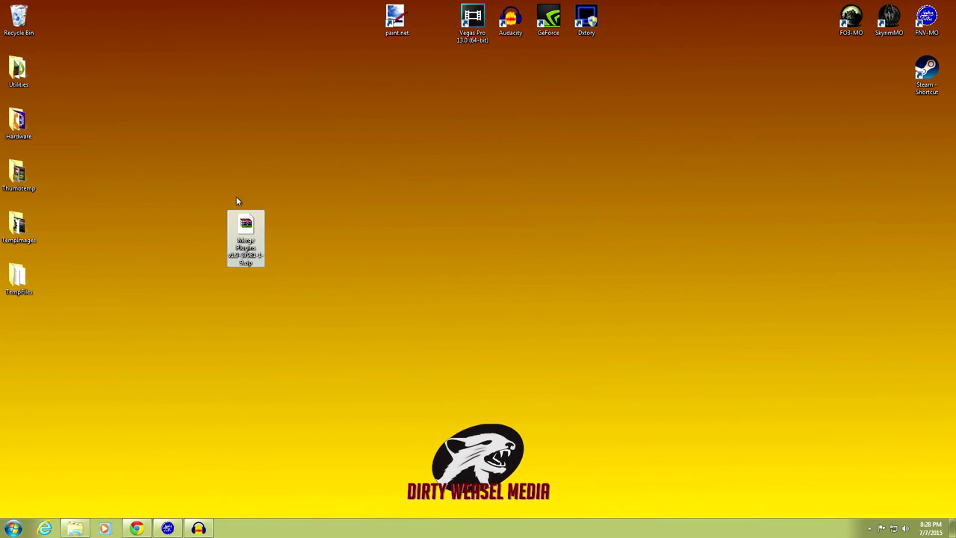
double_click(241, 251)
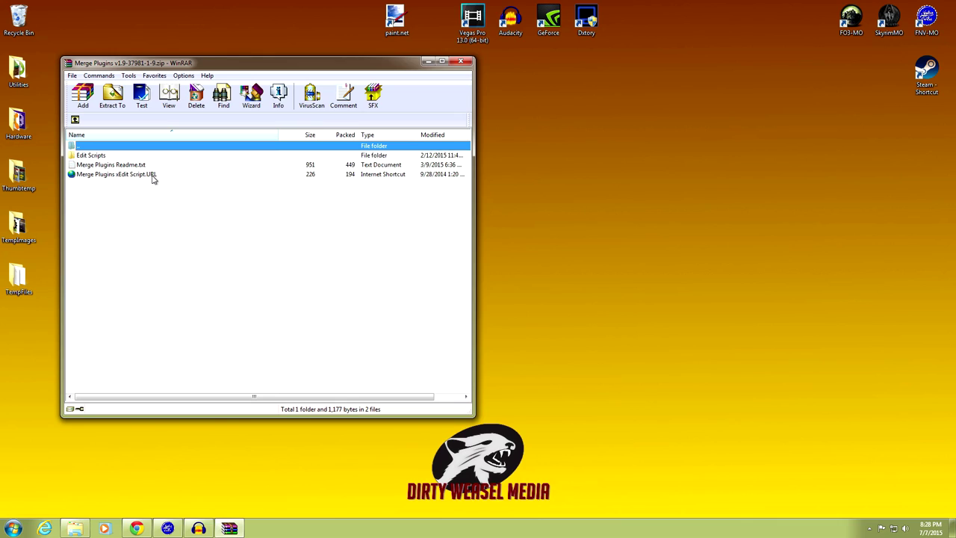
Step: Extract all the Merge Plugins archive contents into the game's FNVedit folder, merging the Edit Scripts folder for all current items
click(75, 528)
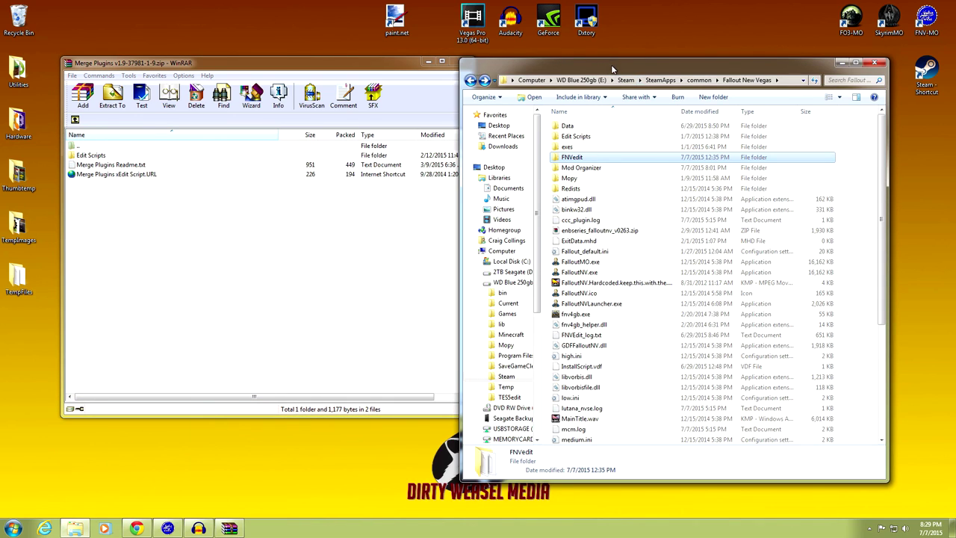
drag(634, 66, 679, 65)
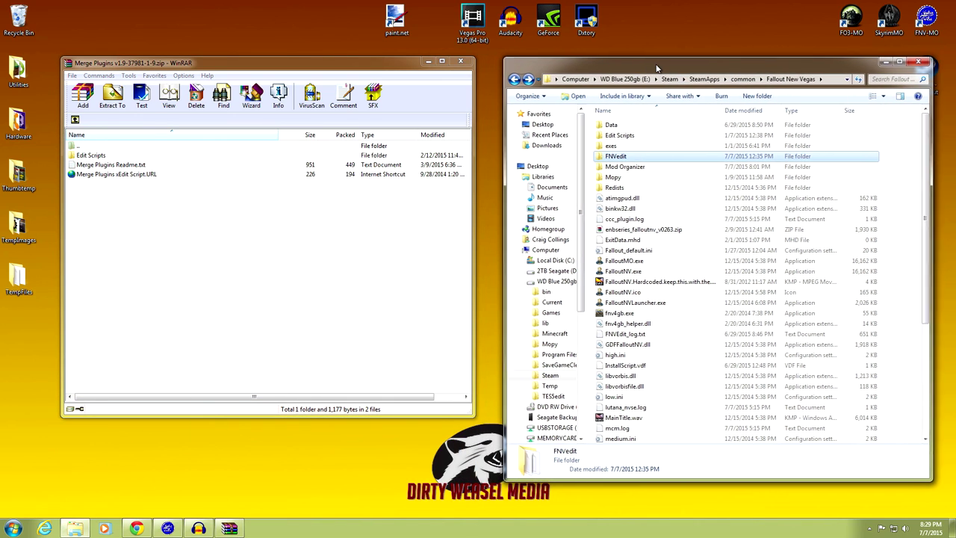
double_click(624, 158)
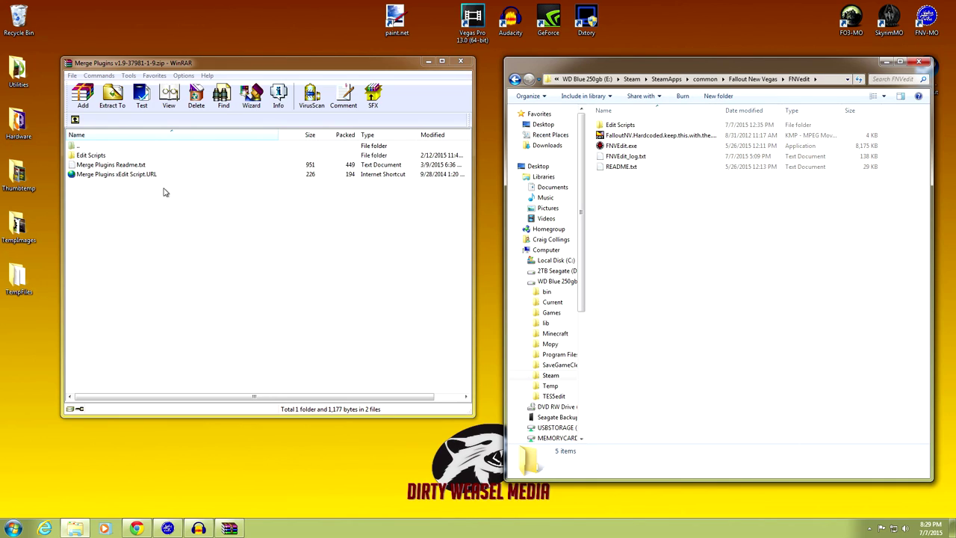
drag(158, 197, 644, 220)
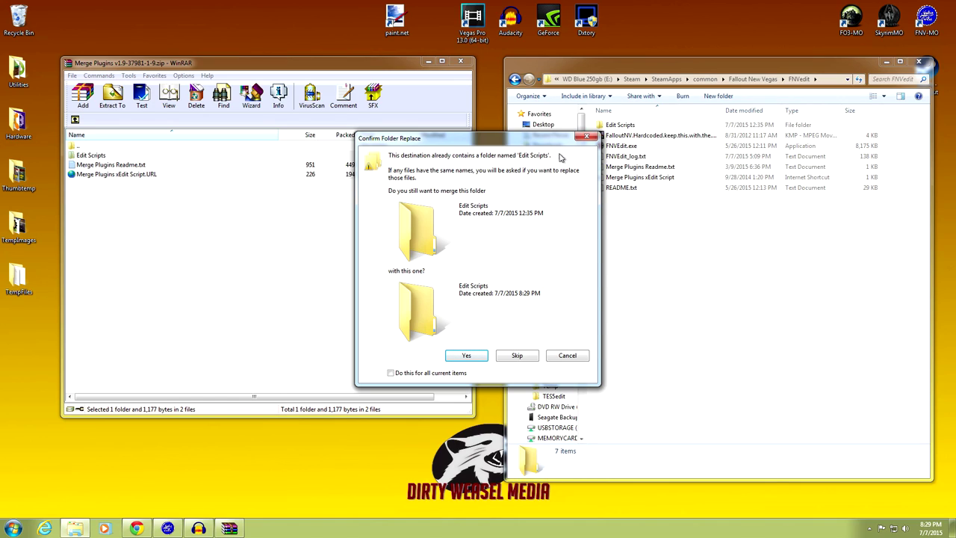
click(390, 372)
click(466, 356)
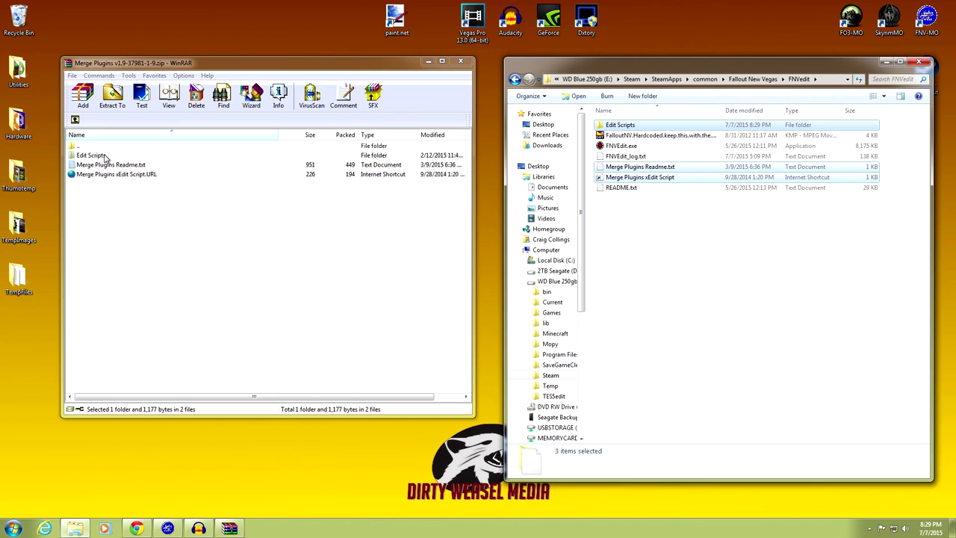
Step: Compare the script files in the archive's Edit Scripts folder with those in FNVedit's Edit Scripts folder
double_click(90, 155)
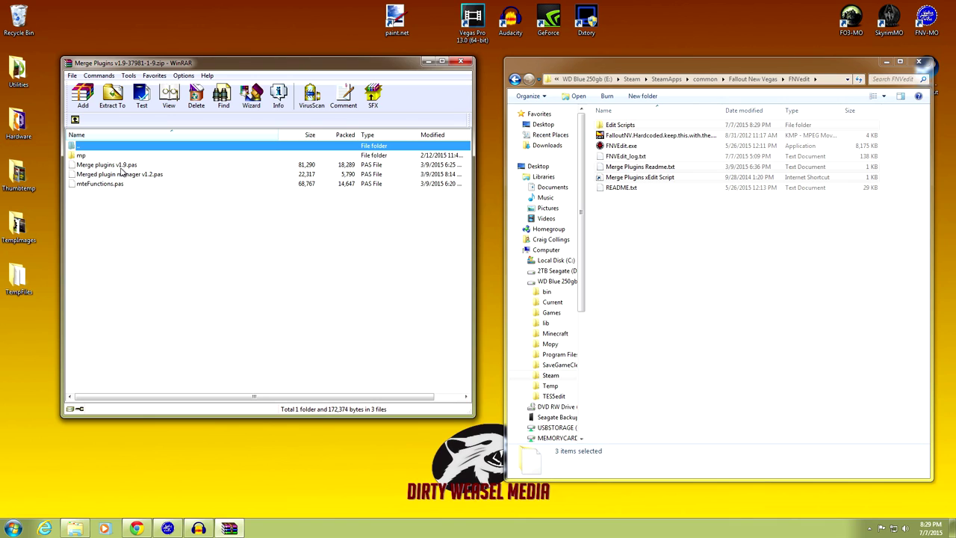
click(640, 128)
double_click(640, 129)
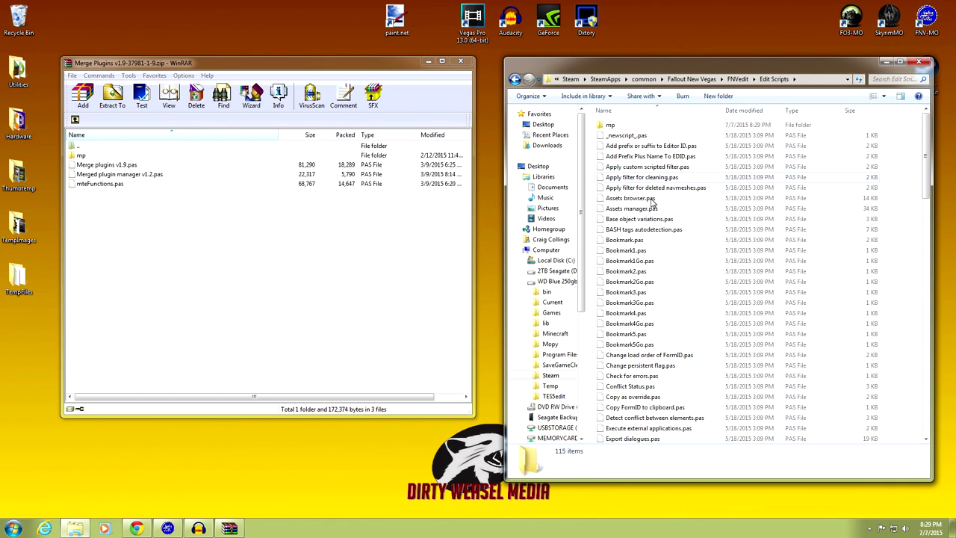
scroll(668, 282, down, 3)
scroll(670, 277, down, 7)
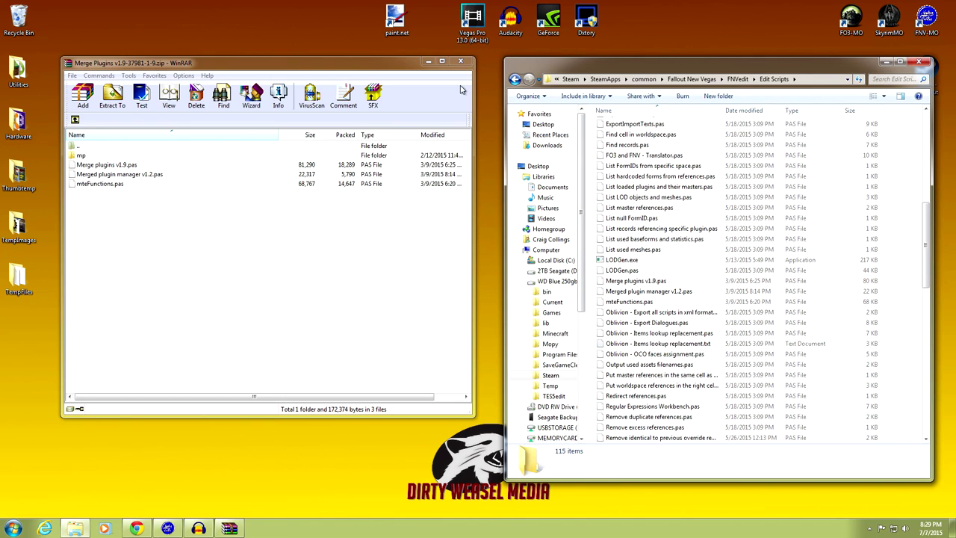
Step: Close the archive, move the Merge Plugins zip from the desktop to the Recycle Bin, and close the Edit Scripts folder window
click(460, 61)
drag(246, 225, 20, 21)
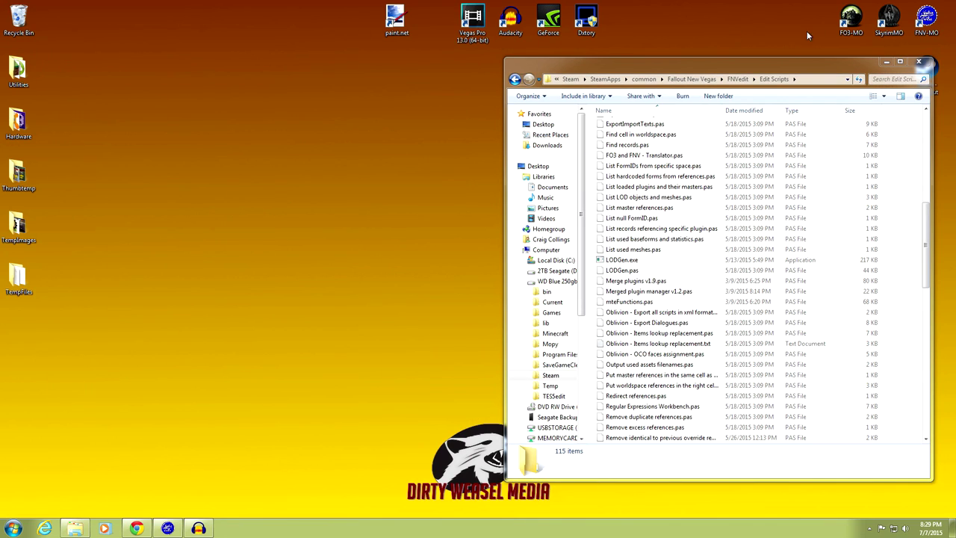
click(916, 64)
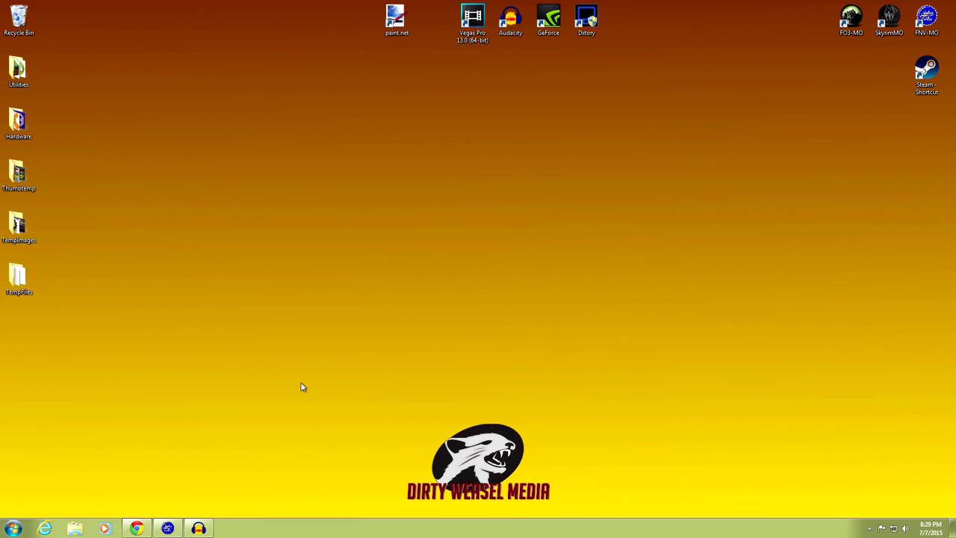
Step: Switch to Chrome, close the Merge Plugins xEdit Script page, and return to the Millenia's Additional Weapons wiki page
click(140, 524)
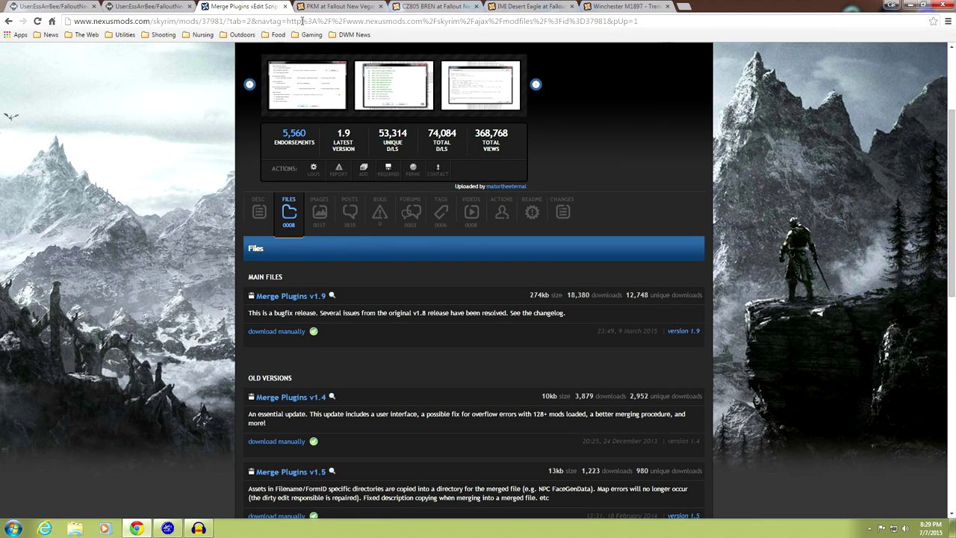
click(285, 7)
click(152, 6)
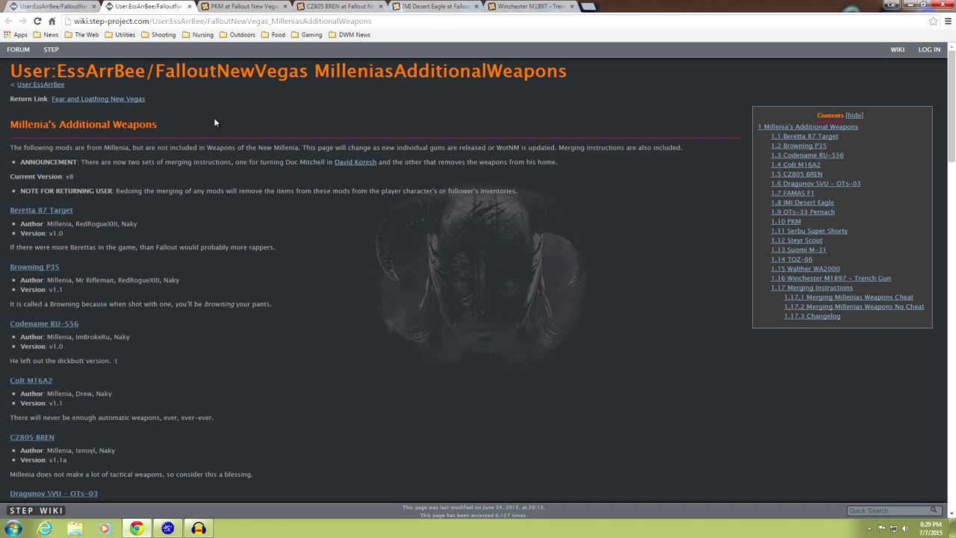
Step: Look through the wiki's weapon mod entries from Beretta 87 Target down to Winchester M1897 - Trench Gun
scroll(267, 215, down, 1)
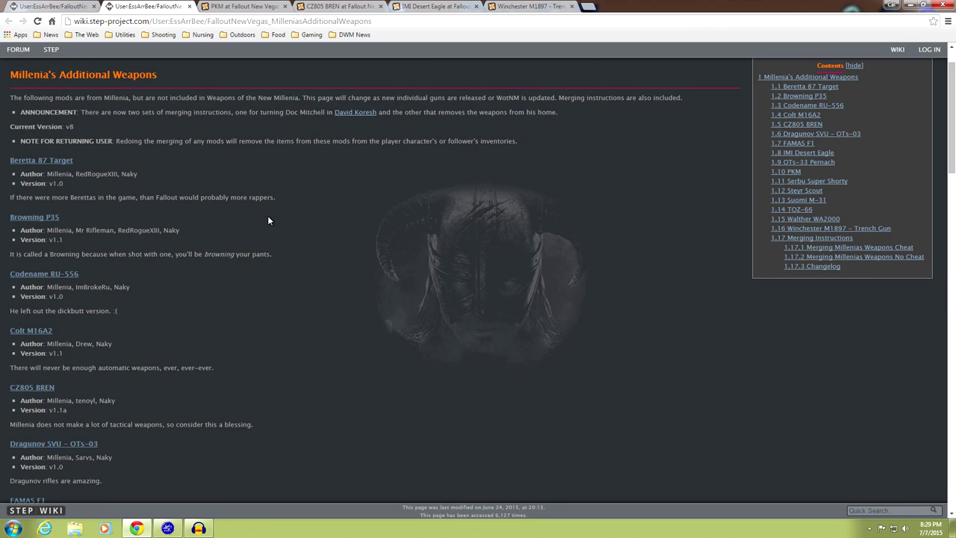
scroll(269, 215, up, 1)
scroll(269, 214, down, 2)
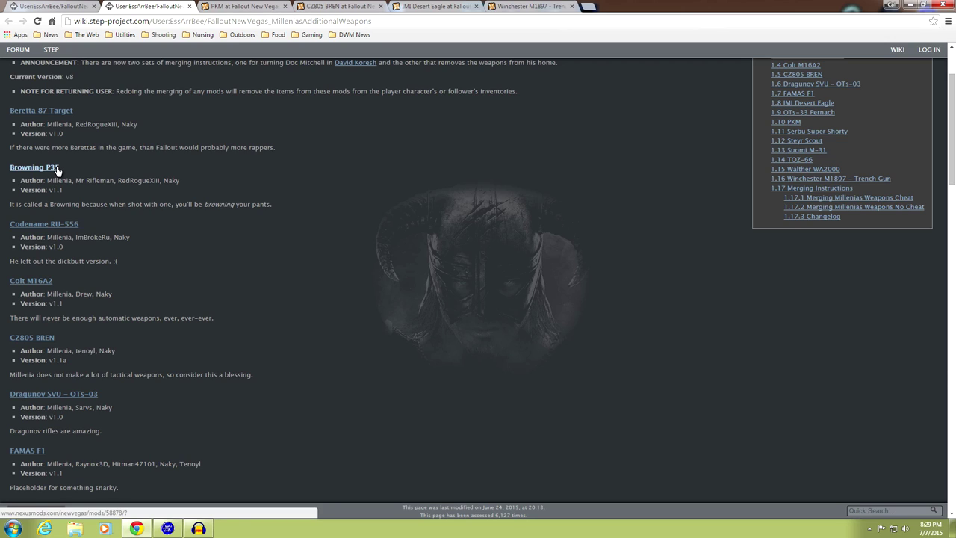
scroll(168, 222, down, 2)
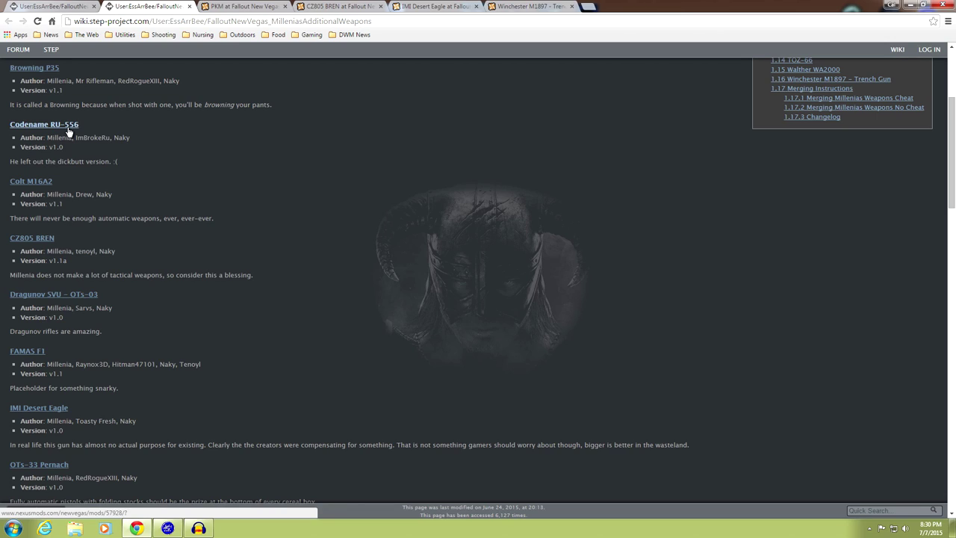
scroll(185, 215, down, 3)
scroll(191, 213, down, 4)
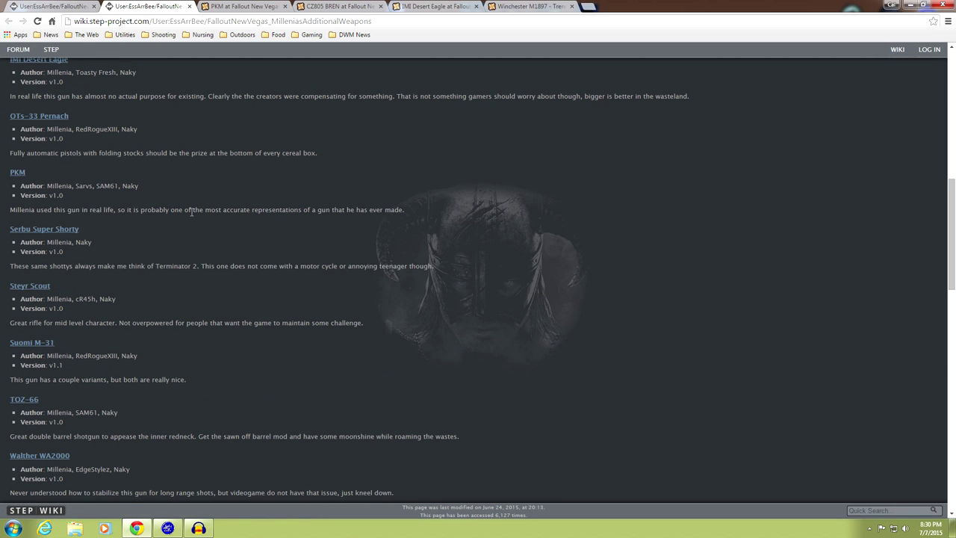
scroll(191, 212, down, 2)
scroll(197, 254, up, 1)
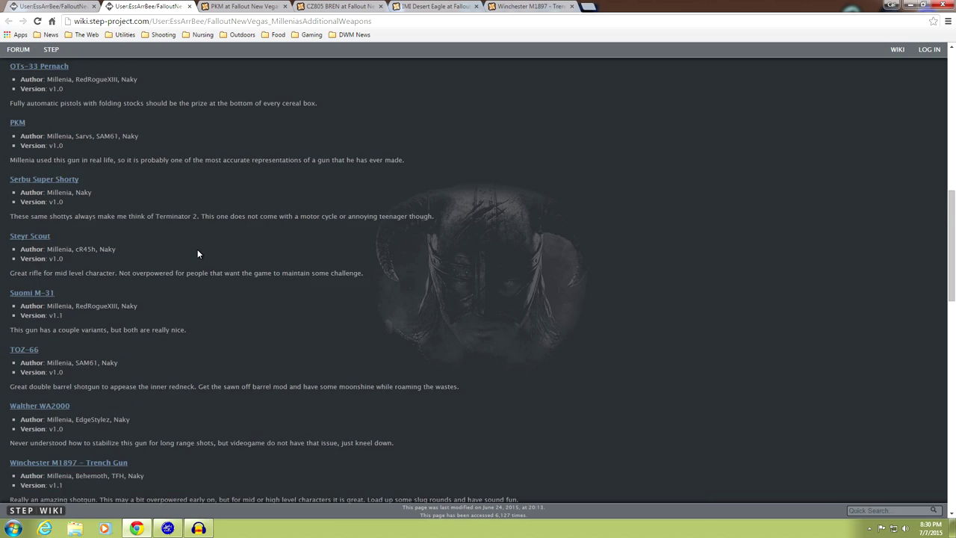
scroll(198, 254, up, 3)
scroll(198, 249, up, 2)
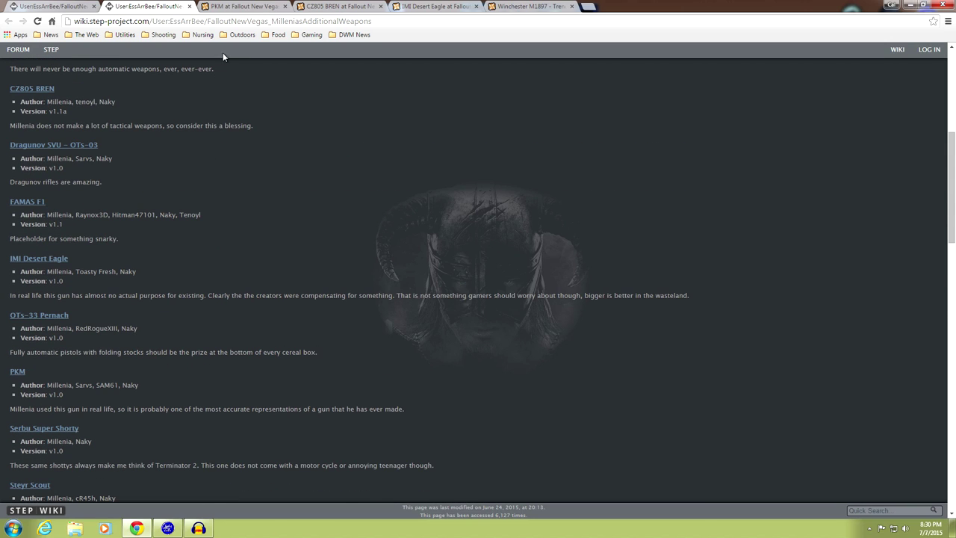
Step: View the PKM and CZ805 BREN mod pages on Nexus and enlarge the first CZ805 BREN image
click(231, 6)
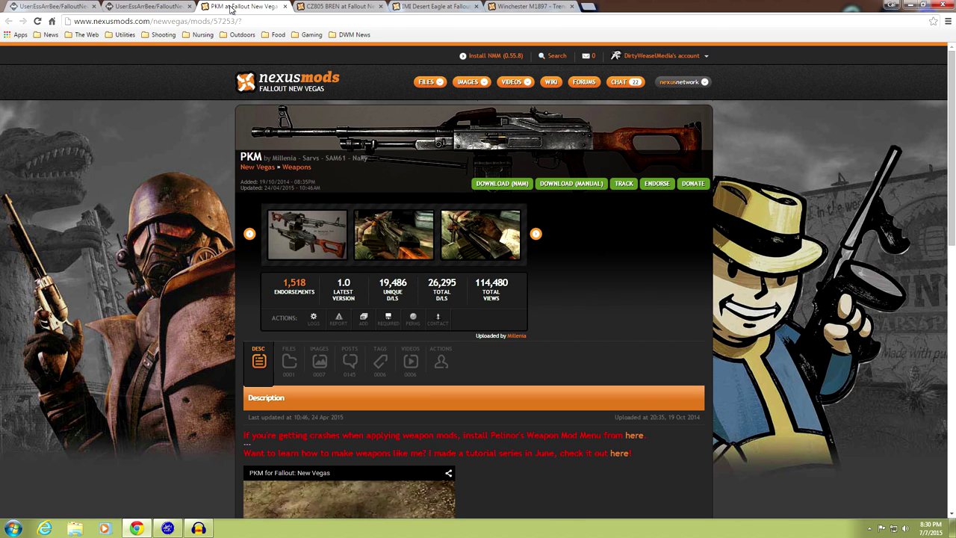
click(334, 7)
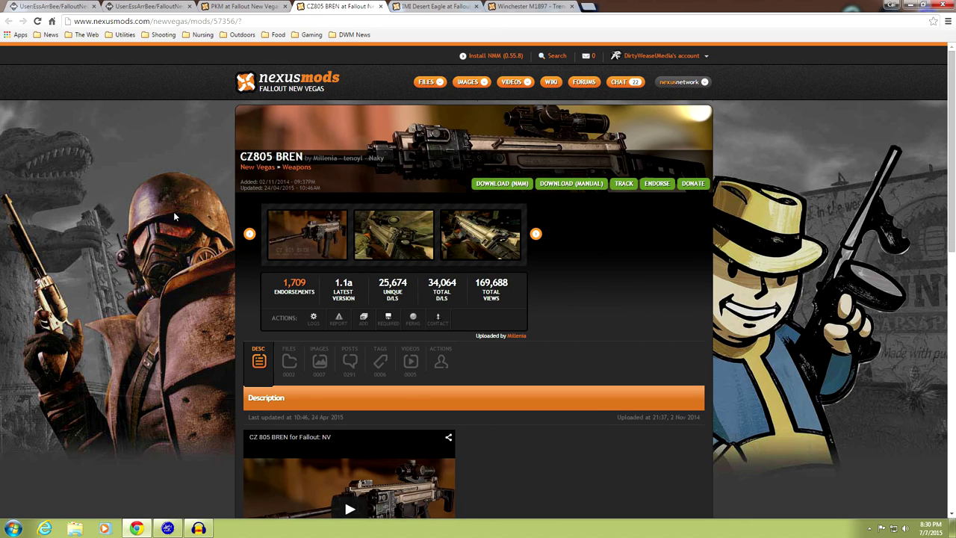
click(290, 244)
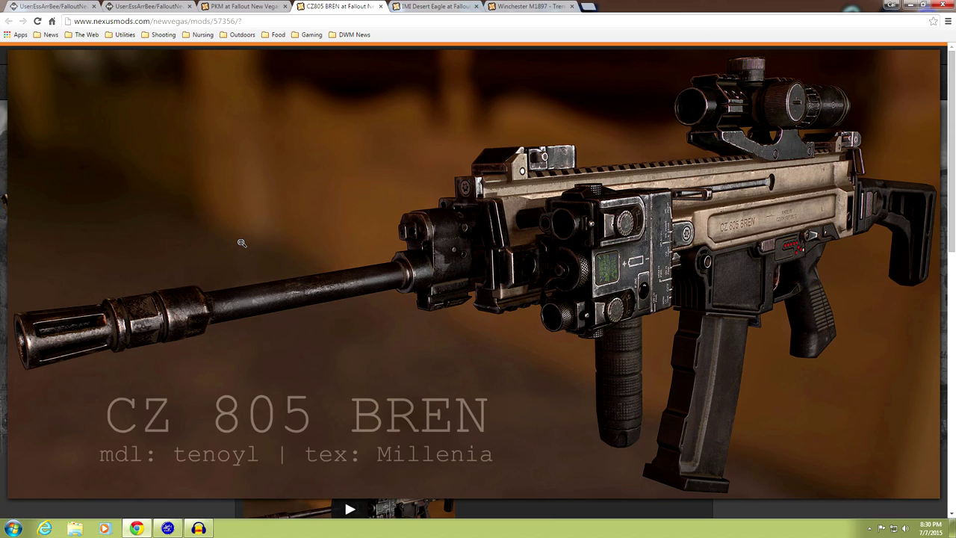
click(403, 243)
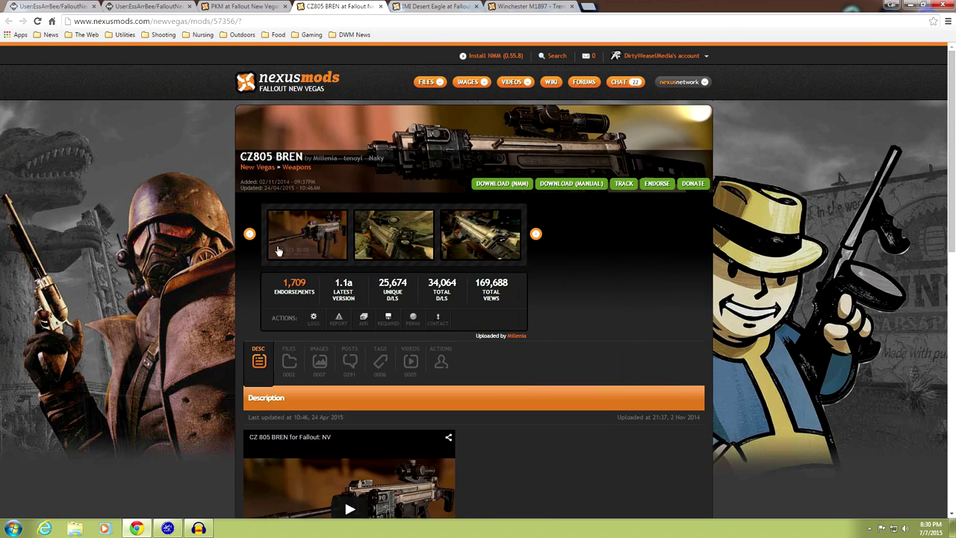
Step: Close the CZ805 BREN, IMI Desert Eagle, Winchester M1897 and PKM pages, enlarging the Winchester's first image before closing it
click(379, 6)
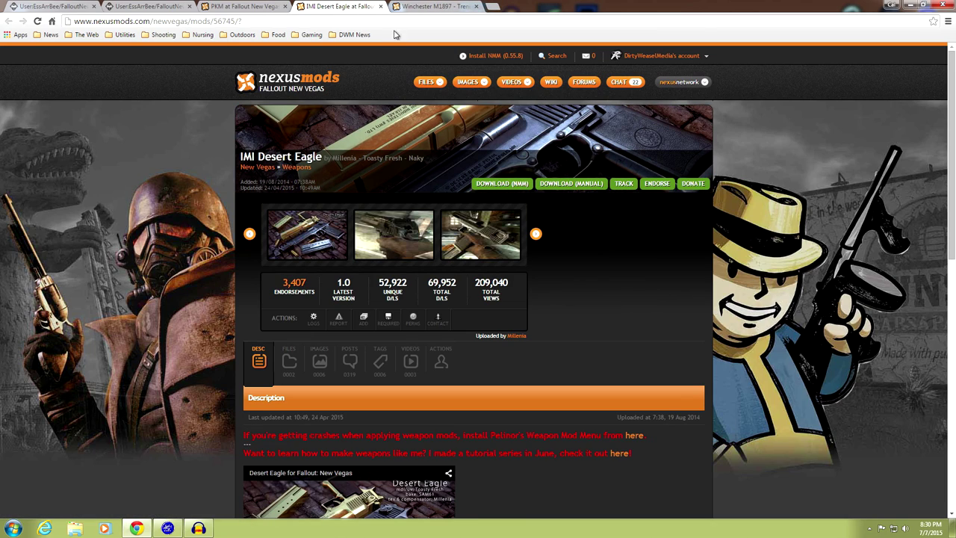
click(380, 7)
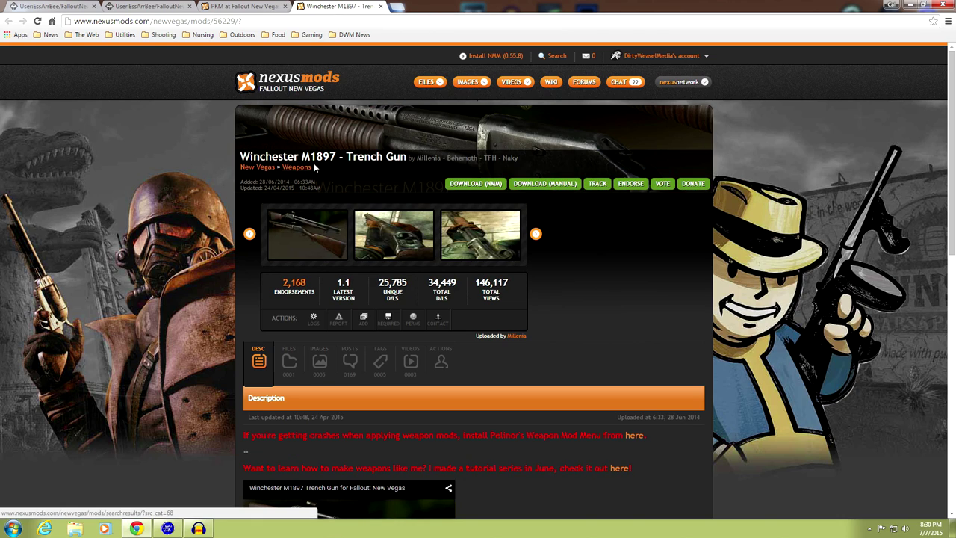
click(319, 233)
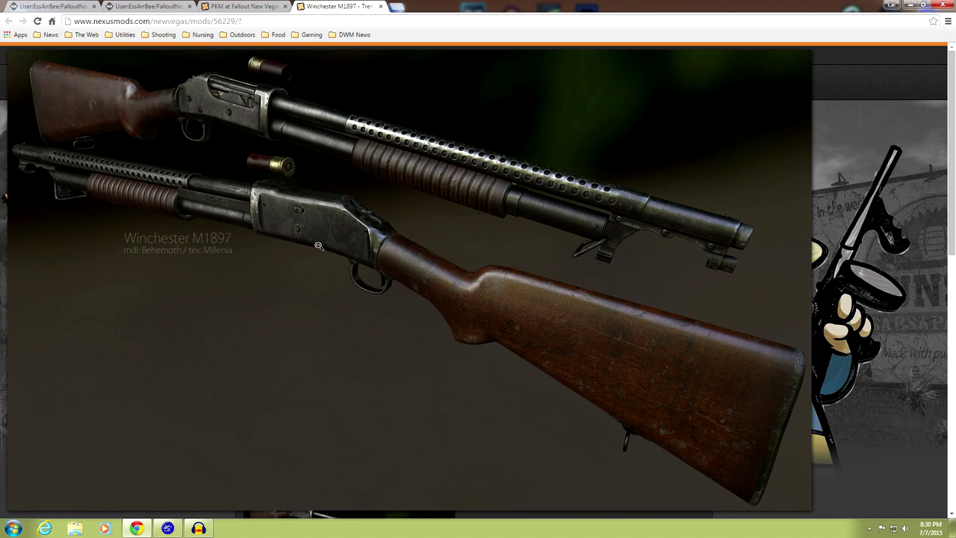
click(380, 6)
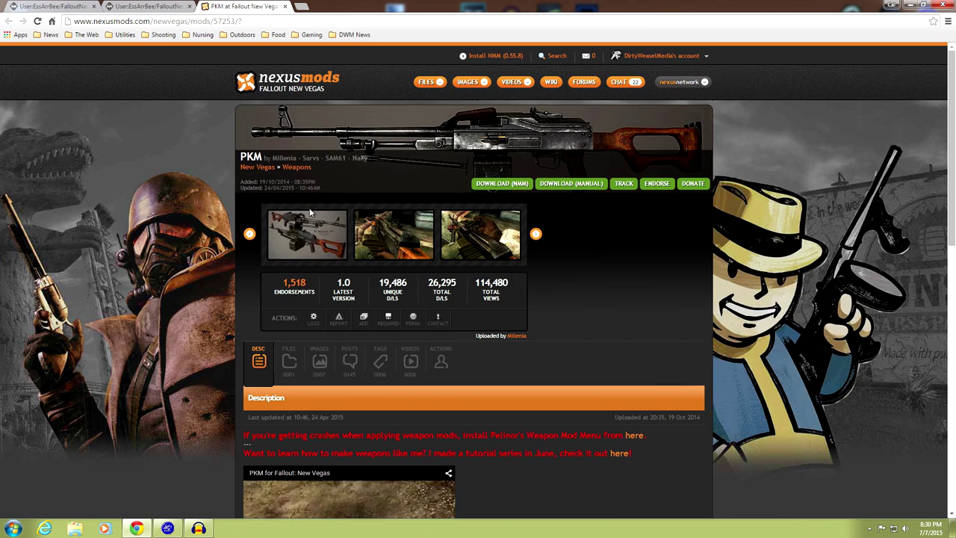
click(292, 6)
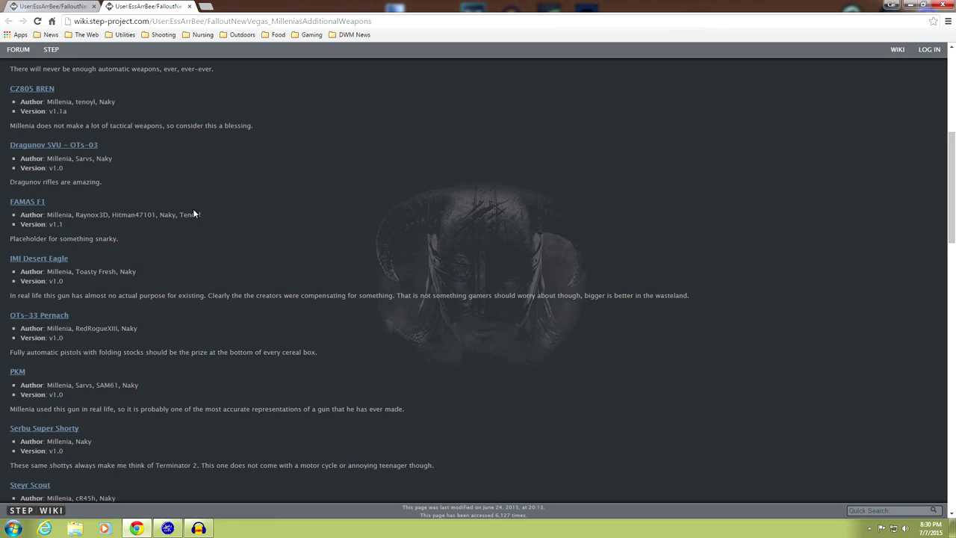
Step: Open the Colt M16A2 mod page from the wiki, examine its available files, and close the page
scroll(193, 208, down, 2)
scroll(193, 208, up, 2)
scroll(185, 185, up, 1)
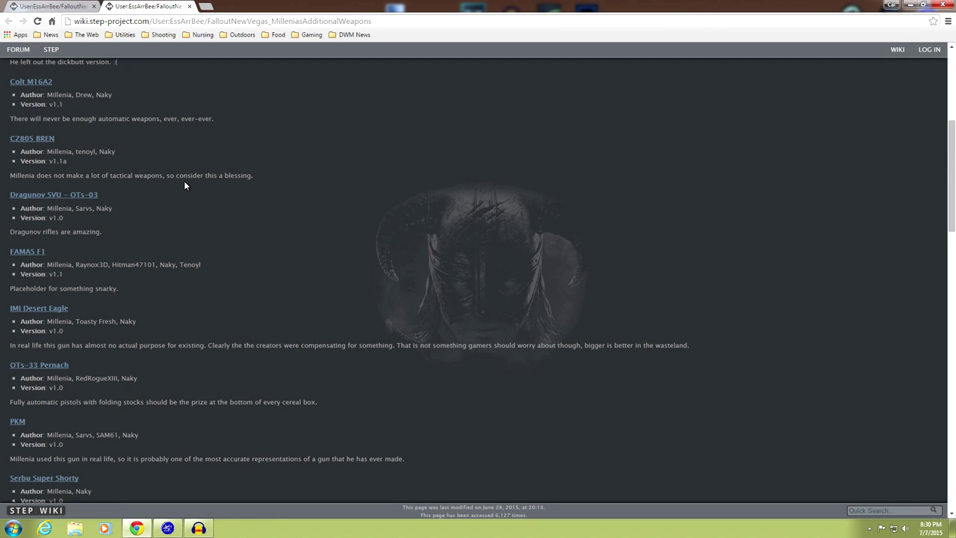
click(47, 85)
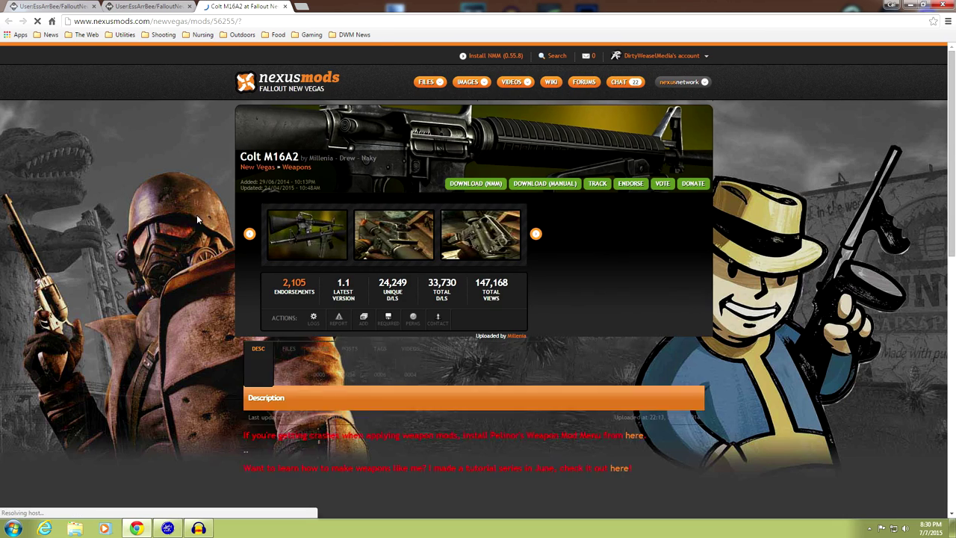
scroll(239, 283, down, 3)
click(287, 218)
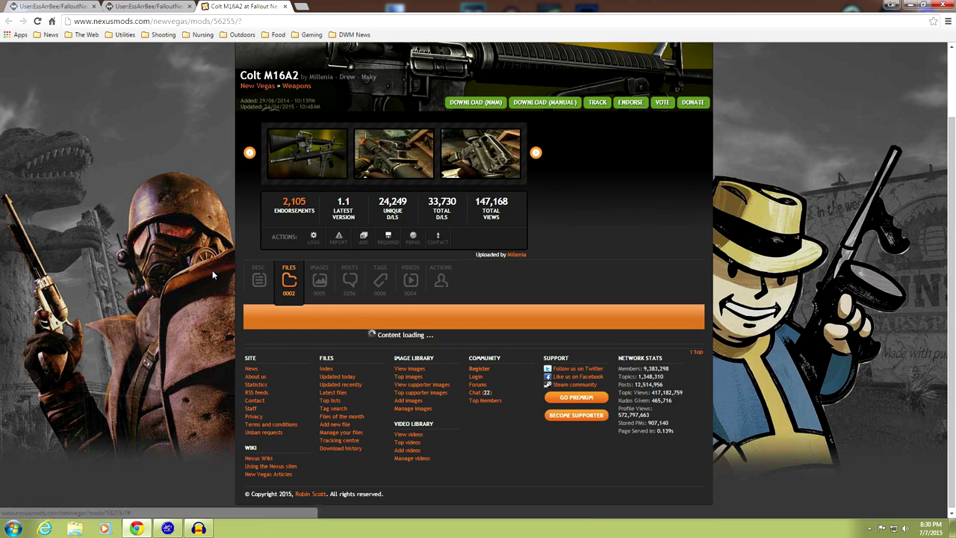
scroll(212, 275, down, 2)
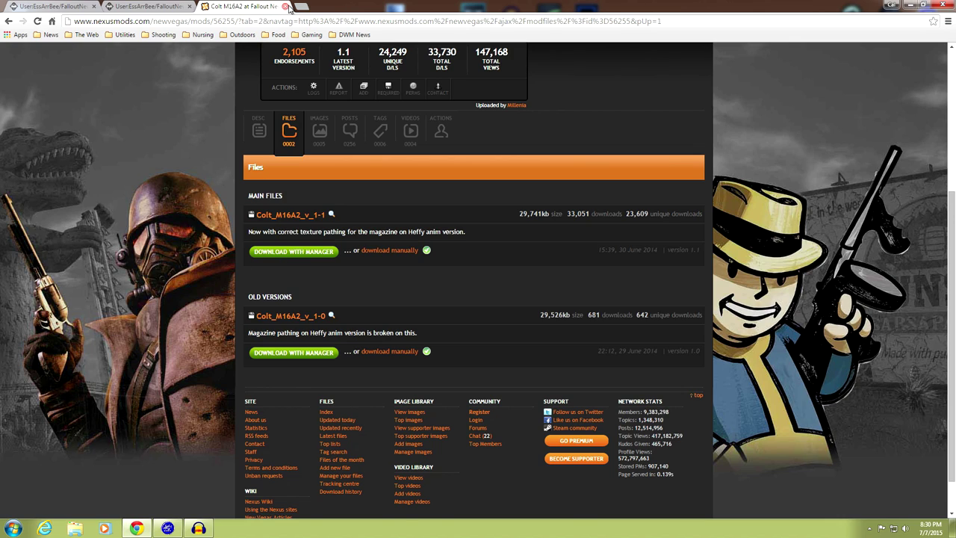
click(286, 7)
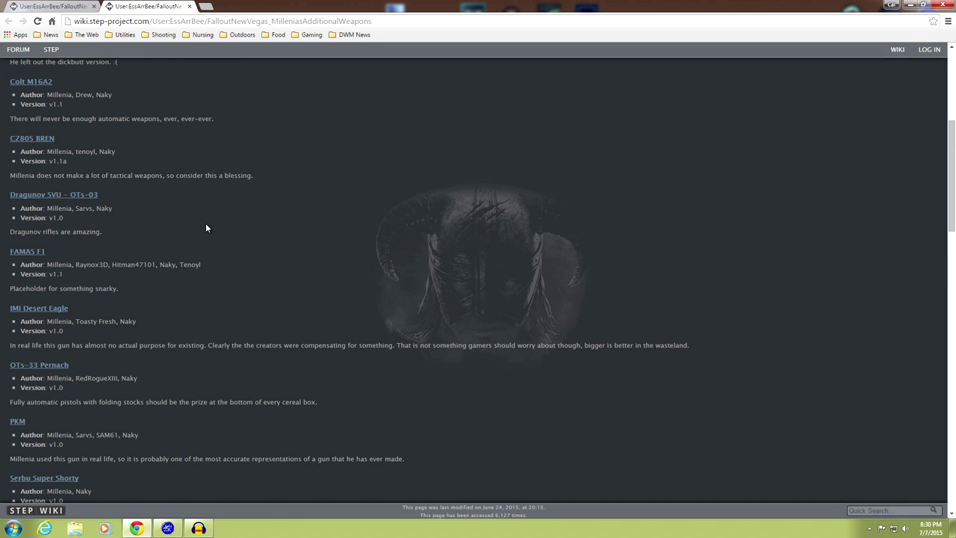
Step: Skim the wiki's weapon list down to Merging Instructions and back, and switch from Chrome to Mod Organizer
scroll(206, 225, down, 3)
scroll(205, 225, down, 3)
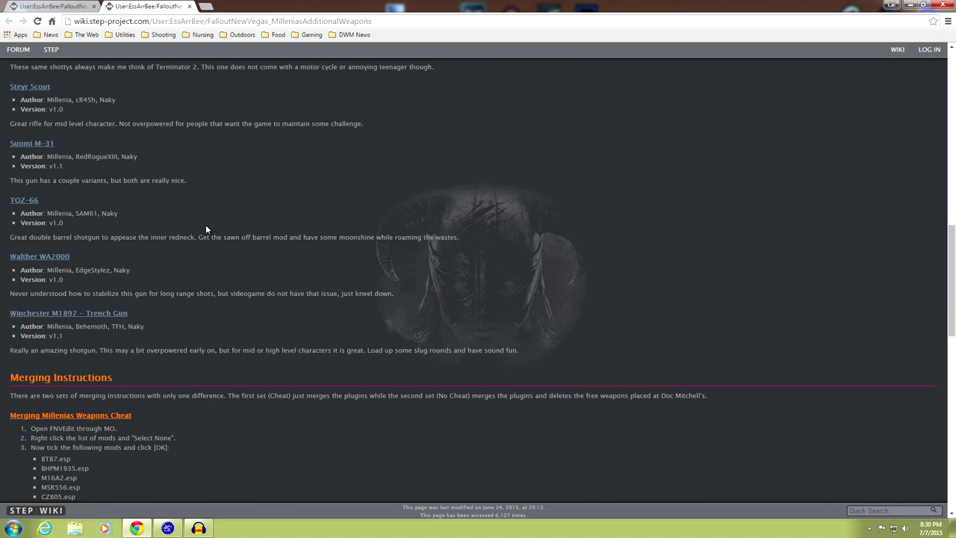
scroll(206, 229, up, 9)
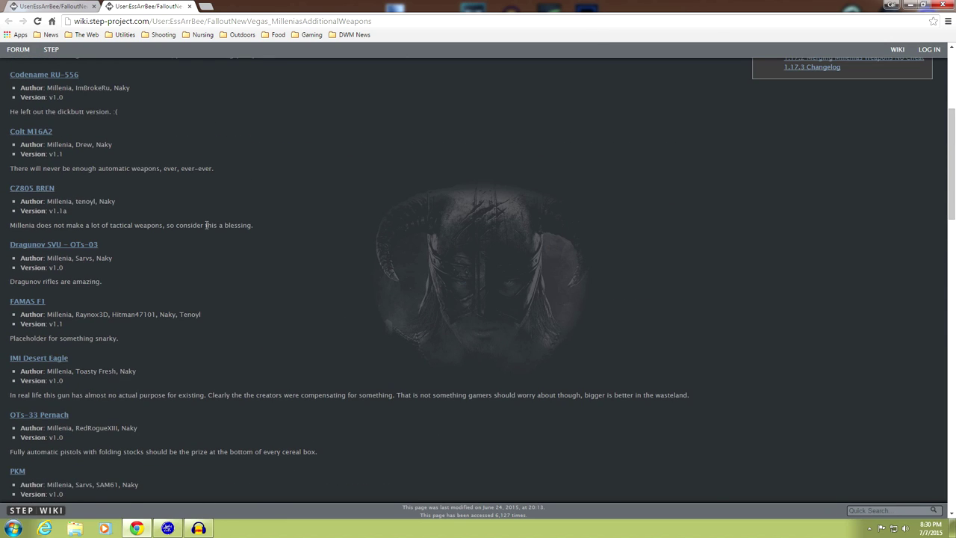
scroll(206, 228, up, 2)
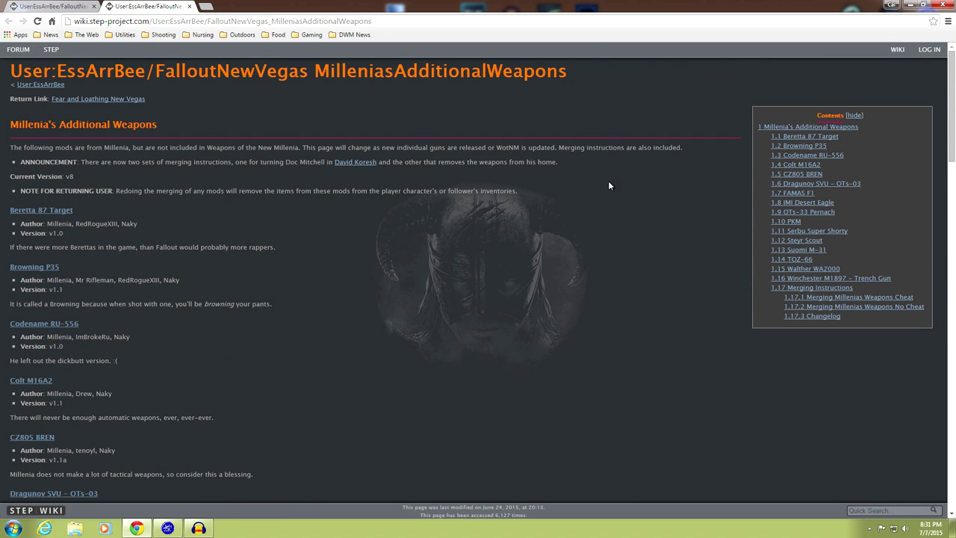
click(910, 6)
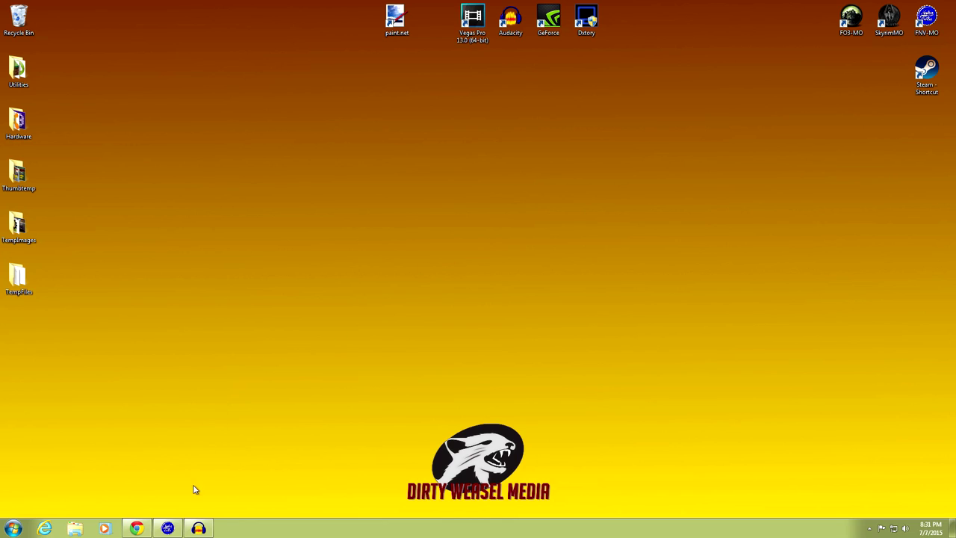
click(178, 528)
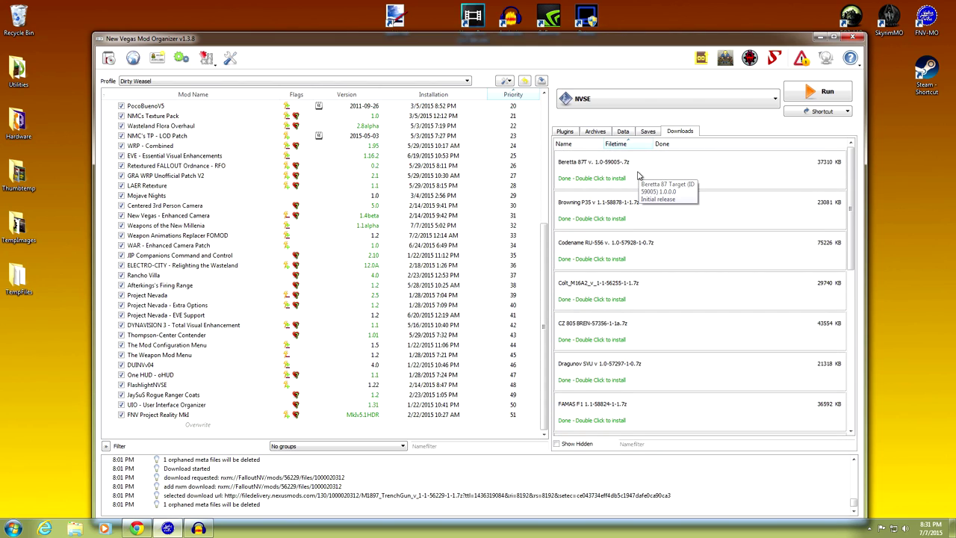
Step: Install the downloaded Beretta 87 Target and Browning P35 mods manually, accepting their suggested names
double_click(637, 175)
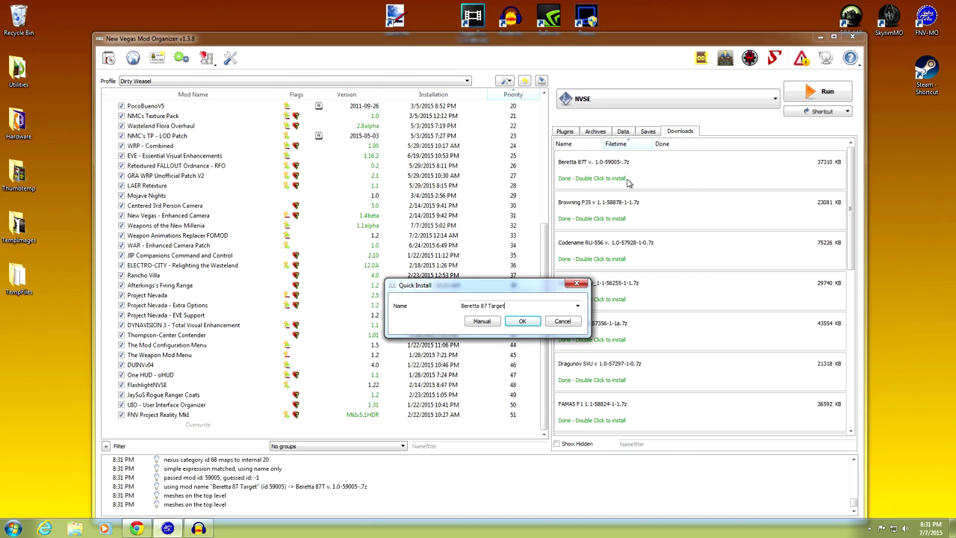
click(482, 321)
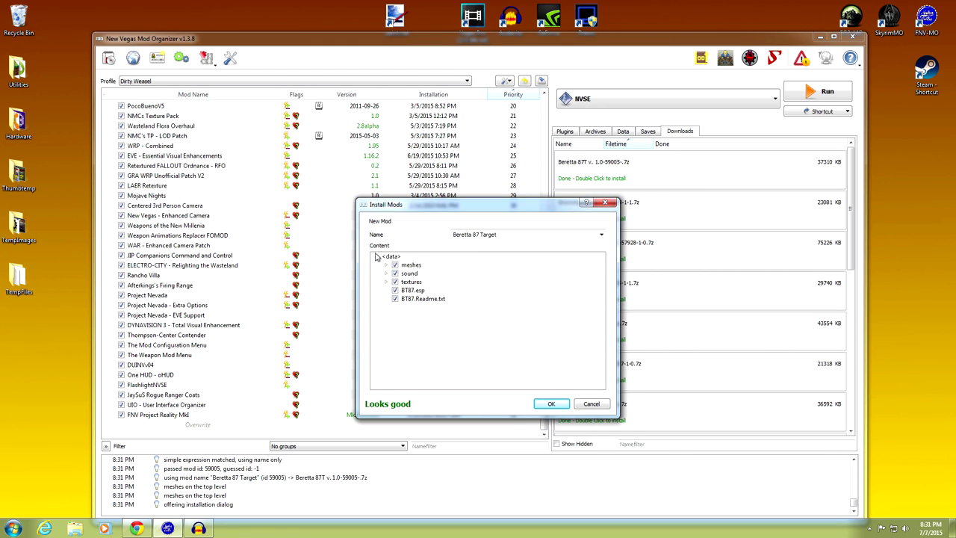
click(549, 404)
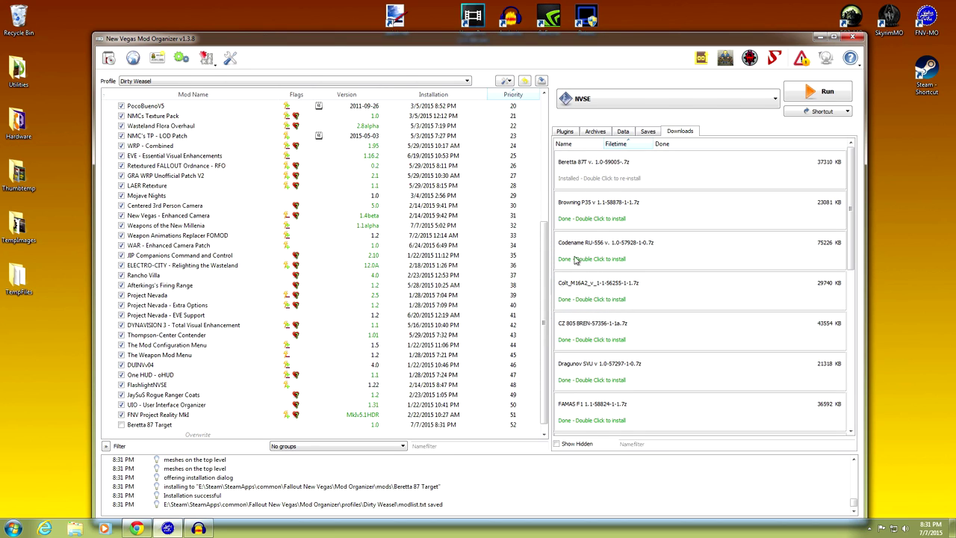
double_click(602, 223)
click(481, 321)
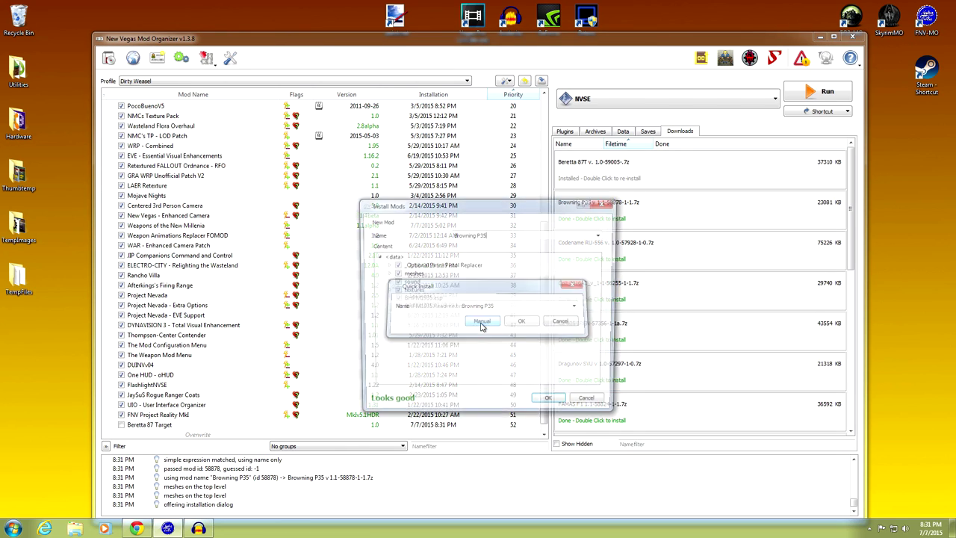
click(547, 403)
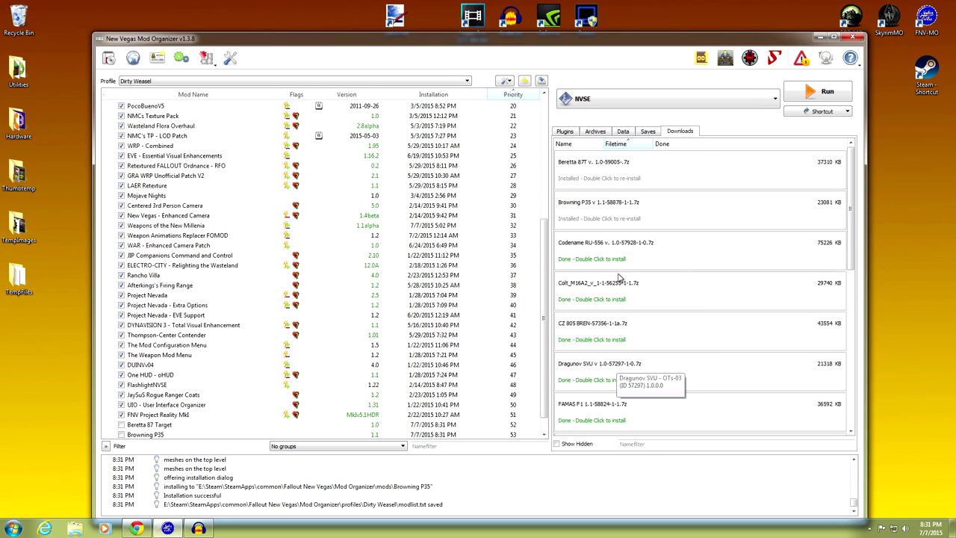
Step: Install the remaining downloaded Millenia weapon mods, including CZ805 BREN and Dragunov SVU - OTs-03
double_click(597, 330)
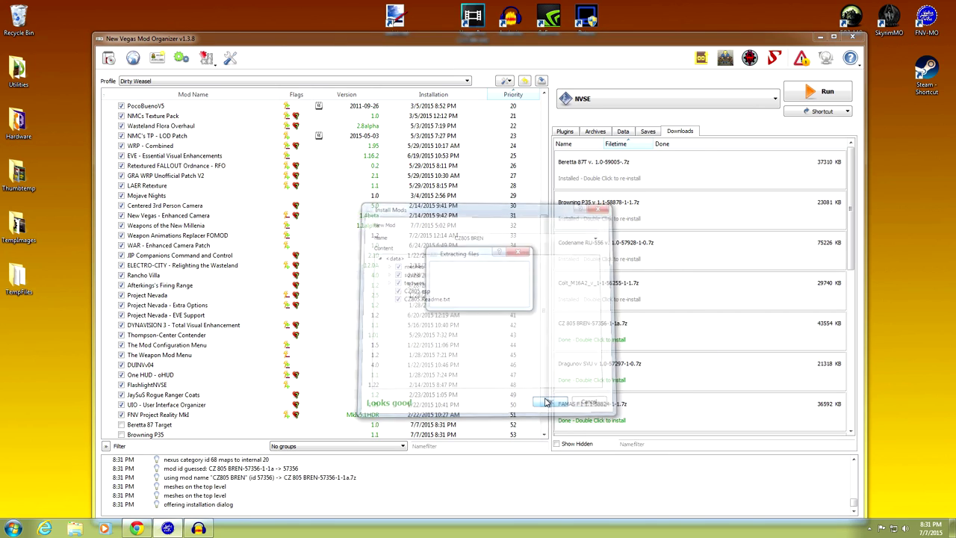
click(556, 399)
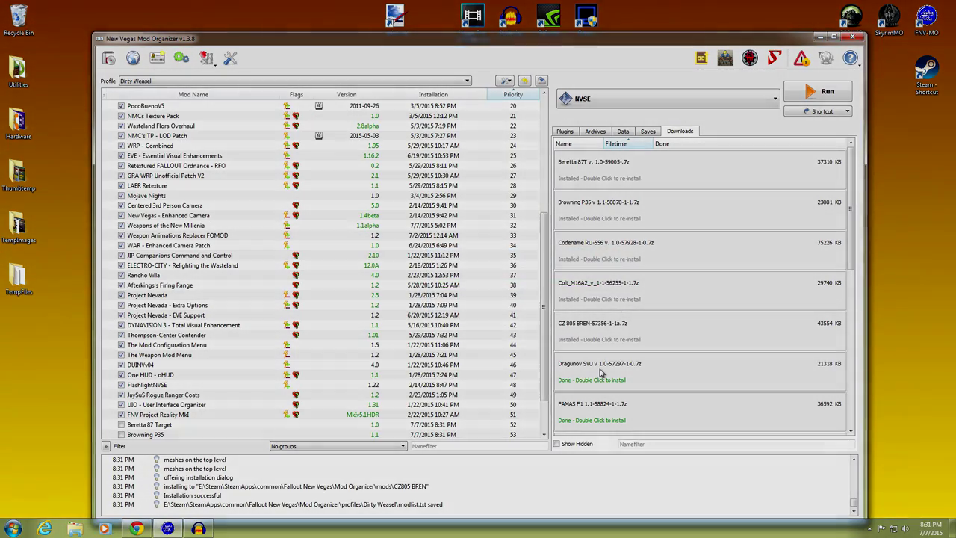
double_click(601, 371)
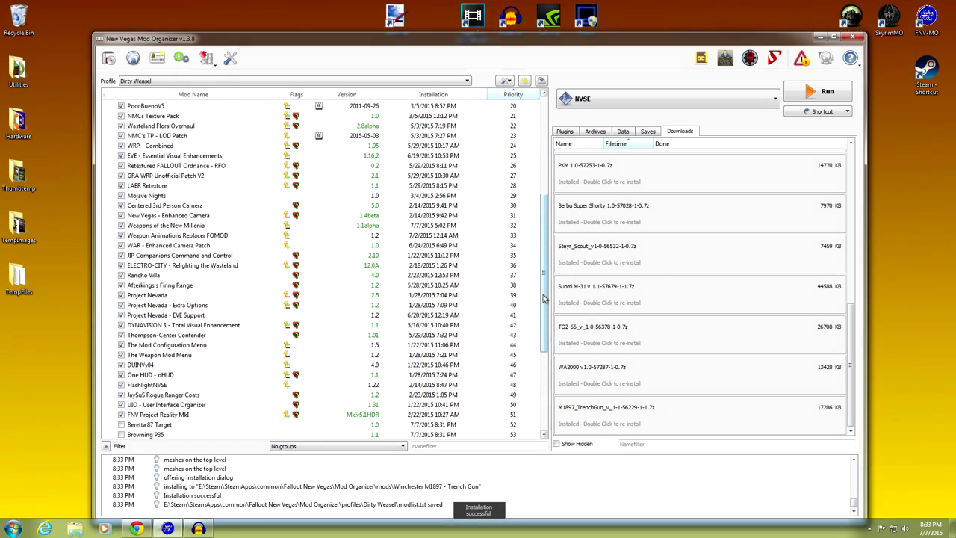
Step: Check the version warning on the Suomi M-31 mod and set its update to be ignored
drag(552, 290, 553, 376)
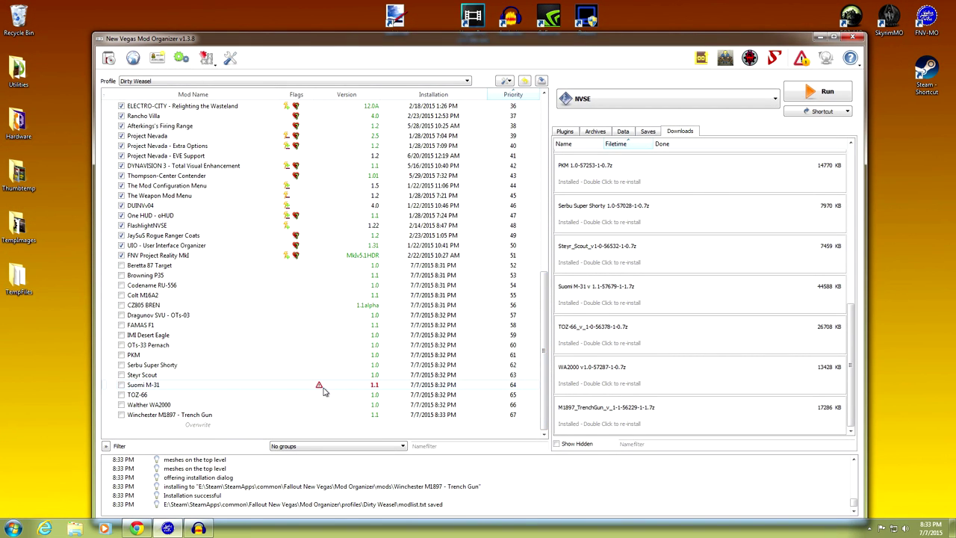
mouse_move(320, 389)
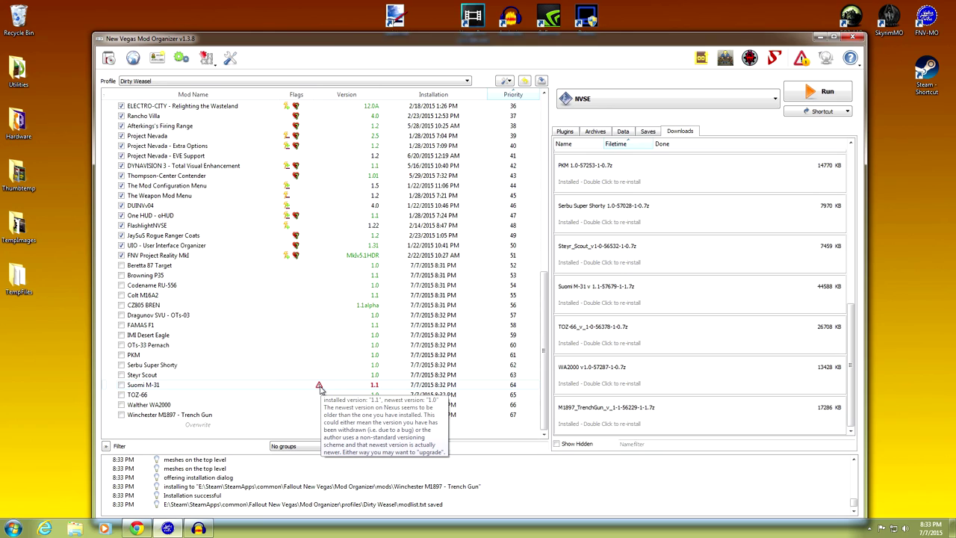
right_click(319, 387)
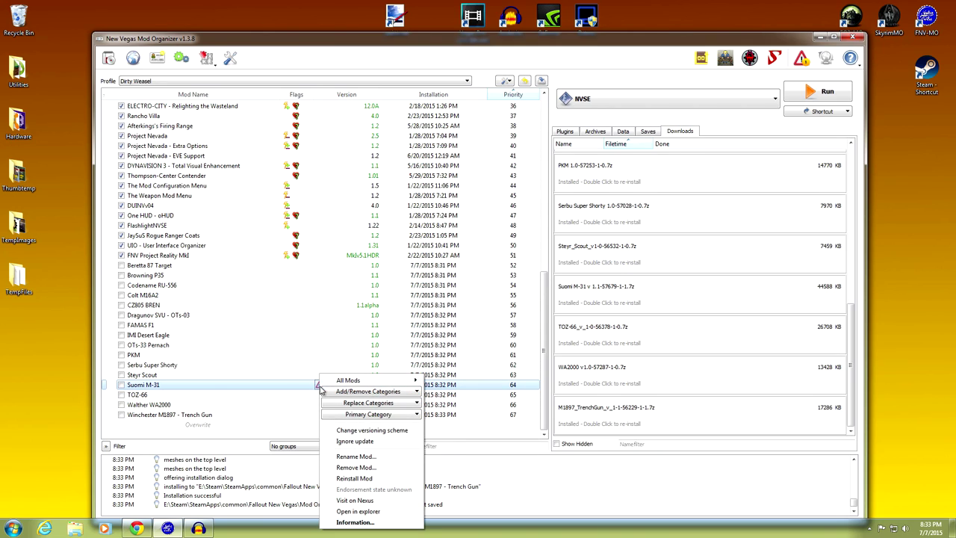
click(333, 441)
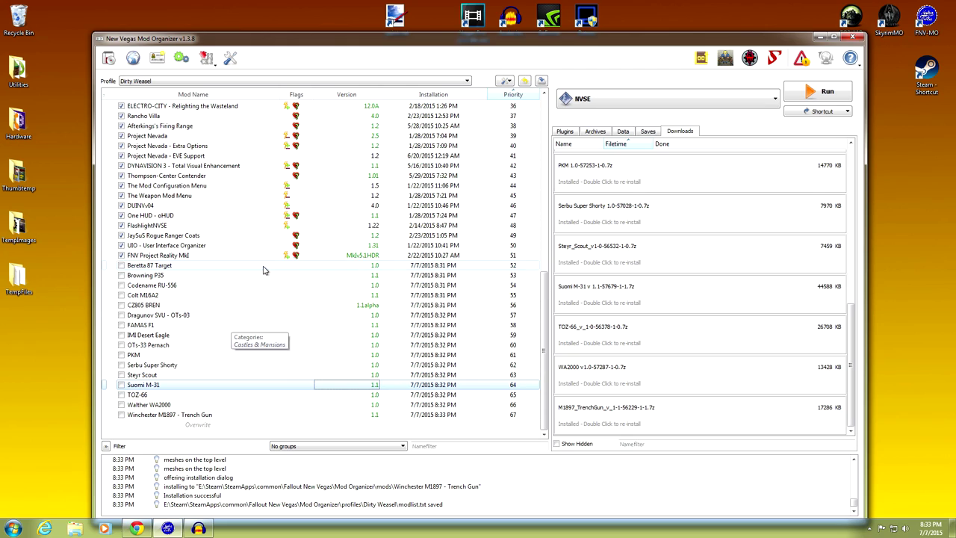
Step: Show the plugin list and enable all the new weapon mods from Beretta 87 Target to Winchester M1897 - Trench Gun
click(571, 132)
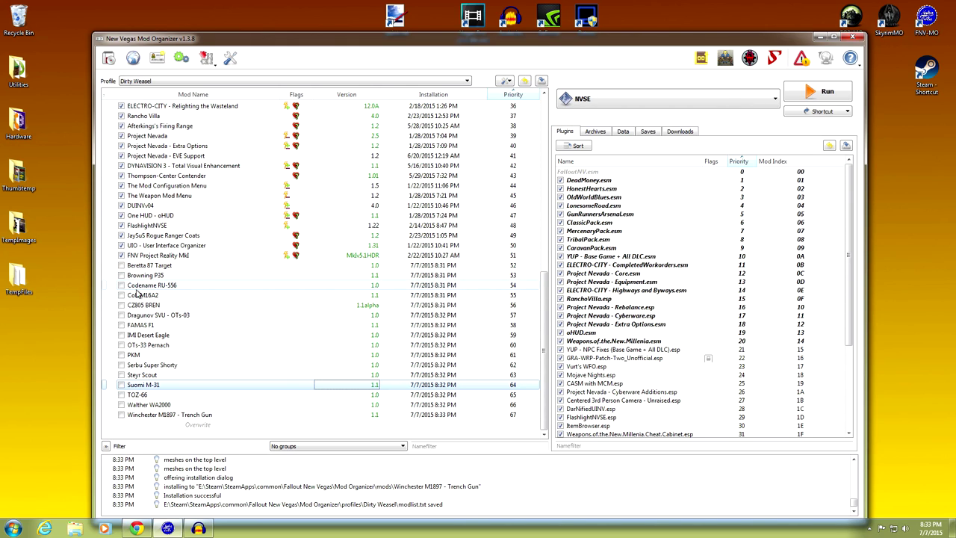
click(121, 265)
click(121, 278)
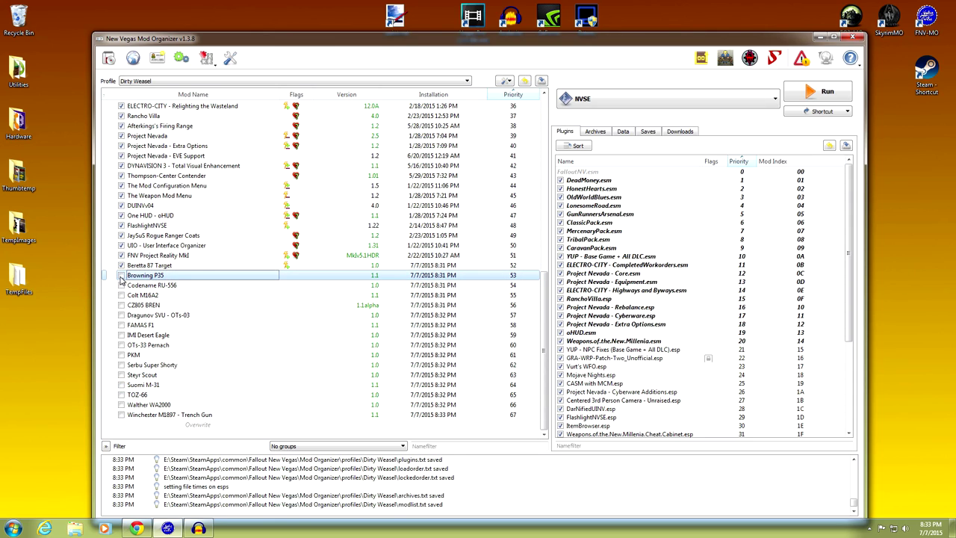
click(121, 285)
click(120, 295)
click(121, 305)
click(121, 314)
click(121, 325)
click(121, 335)
click(121, 345)
click(121, 354)
click(121, 364)
click(121, 374)
click(121, 384)
click(121, 394)
click(121, 404)
click(121, 415)
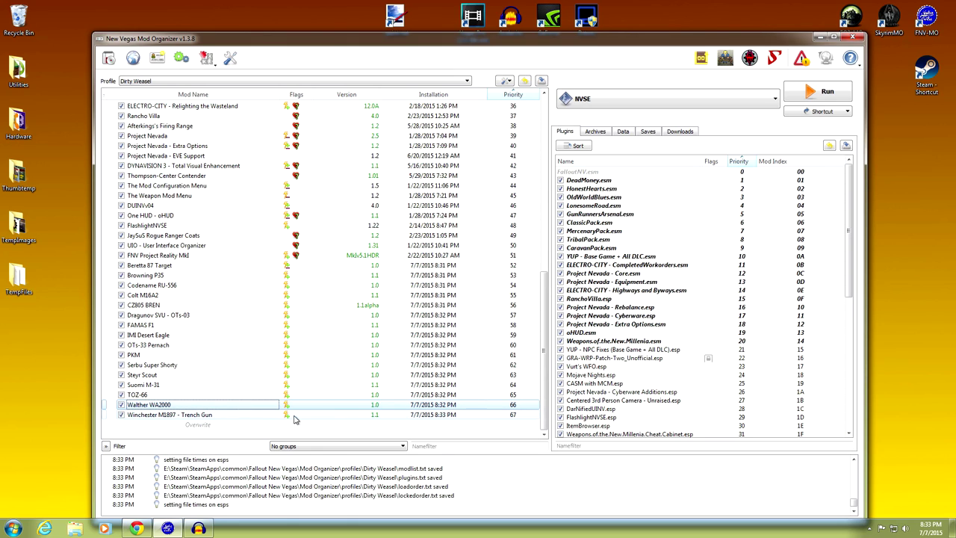
Step: Check the new weapon plugins at the end of the load order and run FNVedit through Mod Organizer
drag(851, 240, 854, 363)
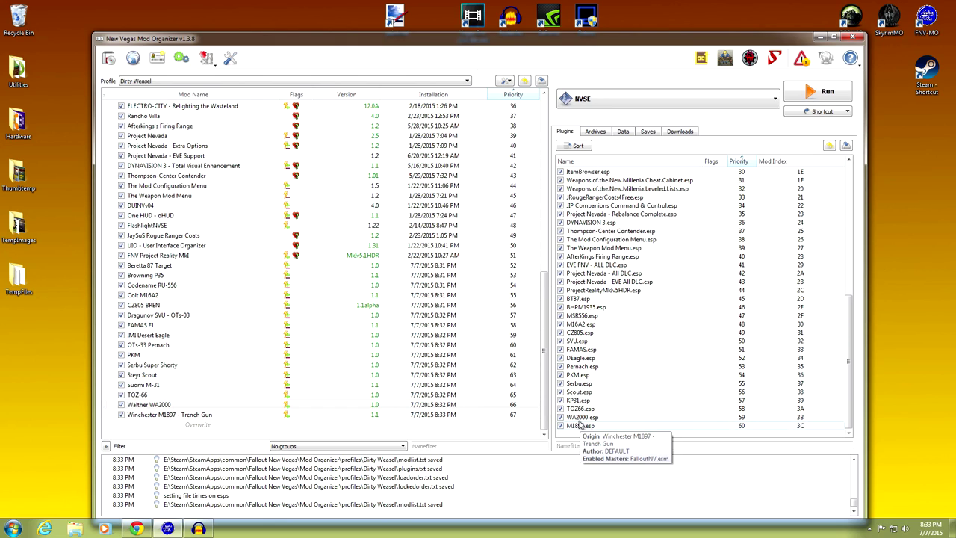
click(770, 105)
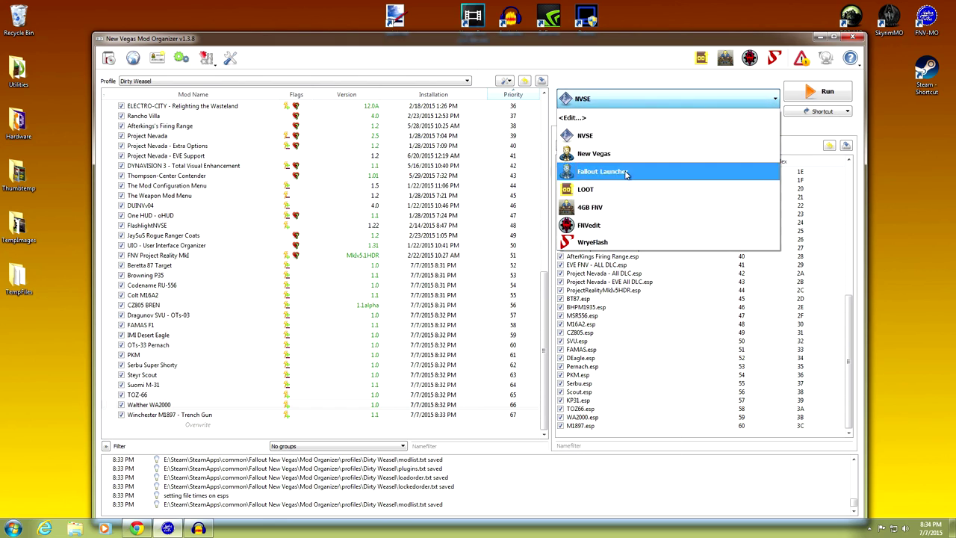
click(606, 227)
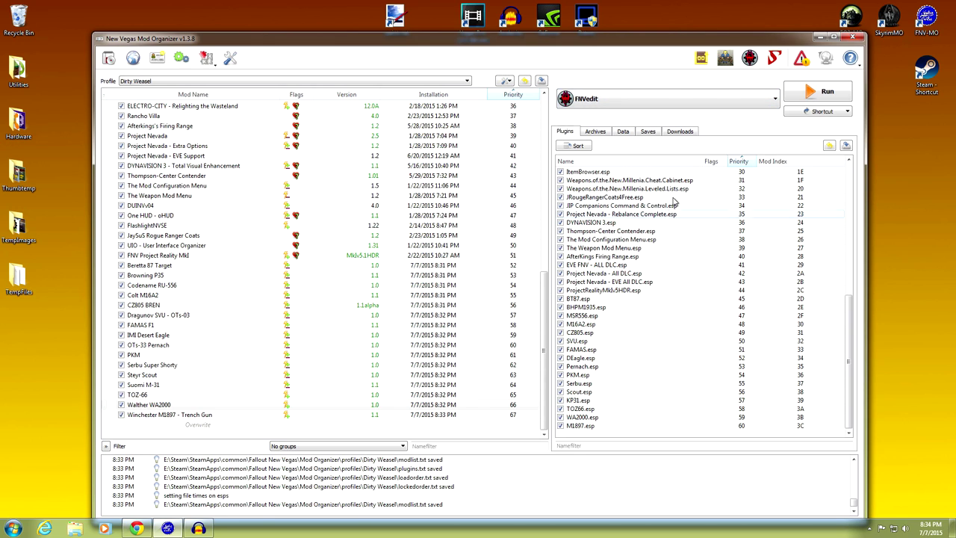
click(803, 93)
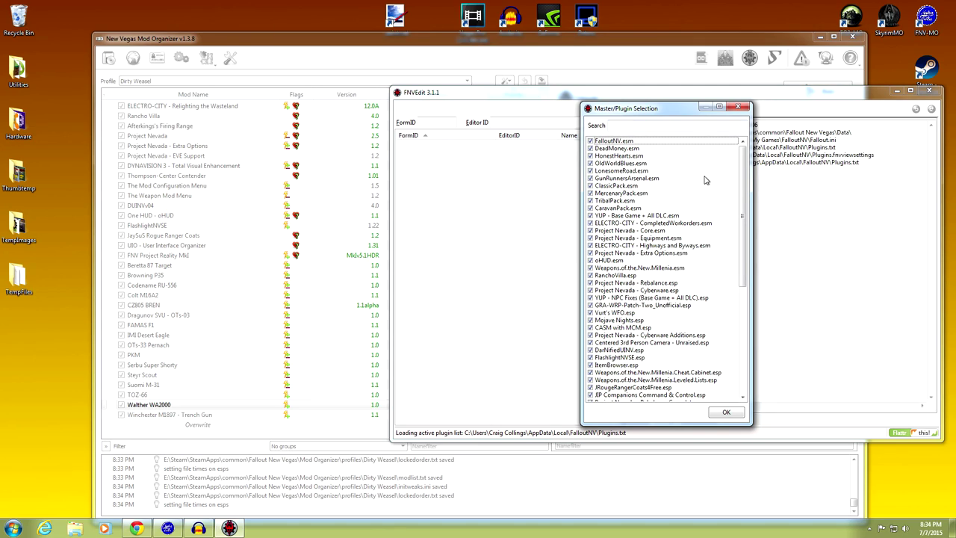
Step: Deselect every plugin in FNVEdit's Master/Plugin Selection list
right_click(699, 179)
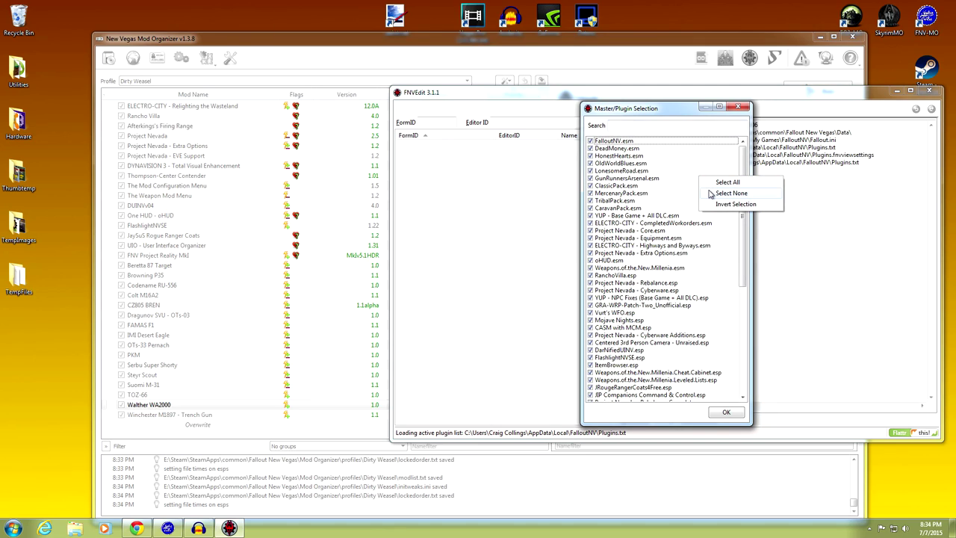
Step: Clear the whole plugin selection and load only the individual weapon plugins from BT87.esp through M1897.esp
click(706, 195)
drag(741, 174, 745, 278)
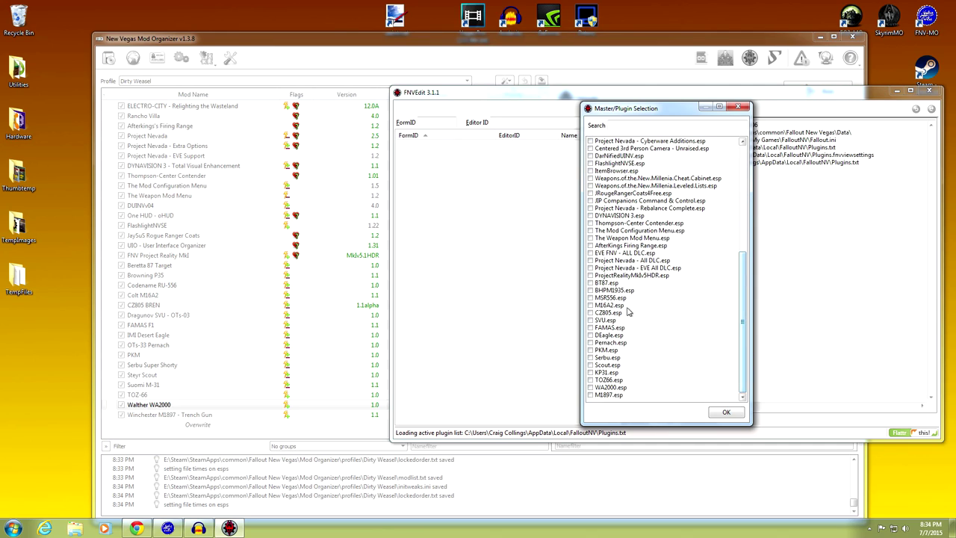
click(590, 283)
click(590, 290)
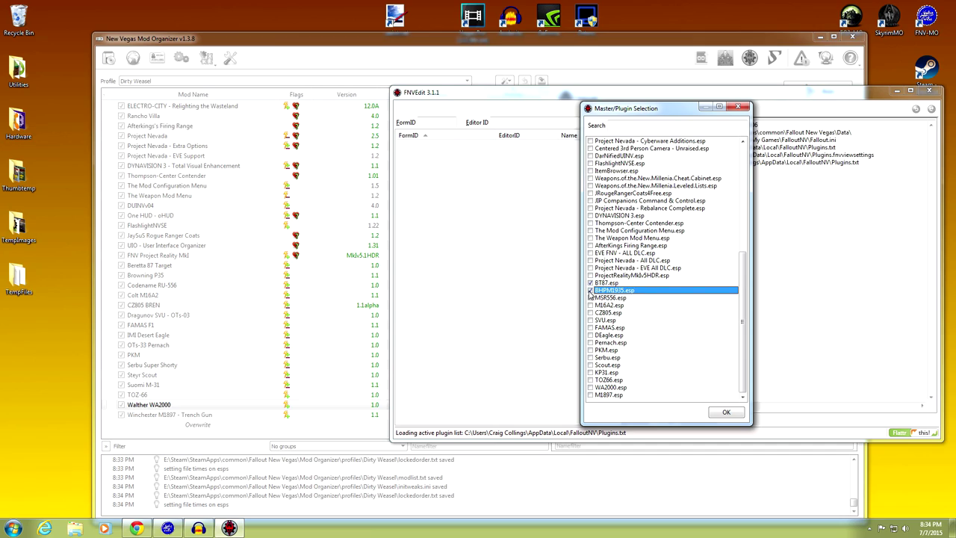
click(591, 298)
click(591, 306)
click(590, 313)
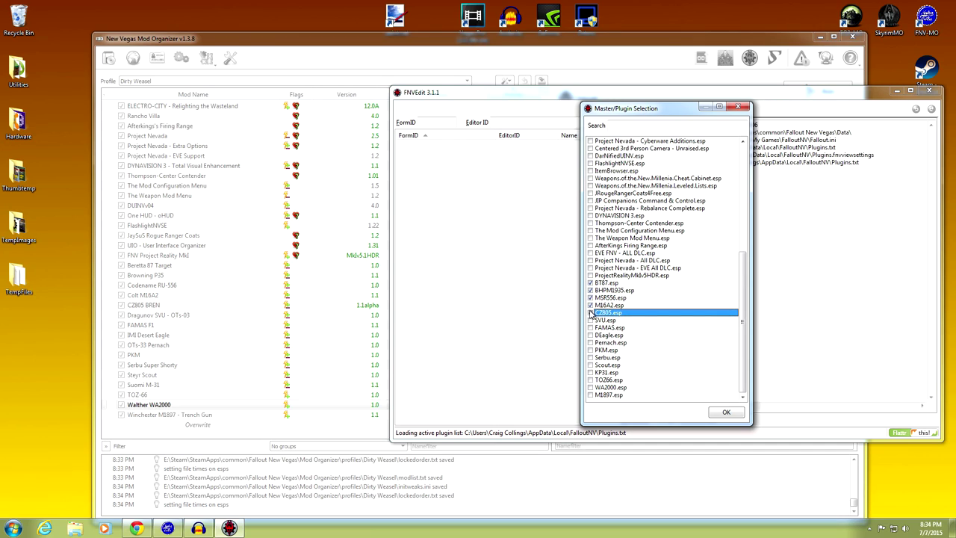
click(590, 320)
click(591, 328)
click(590, 336)
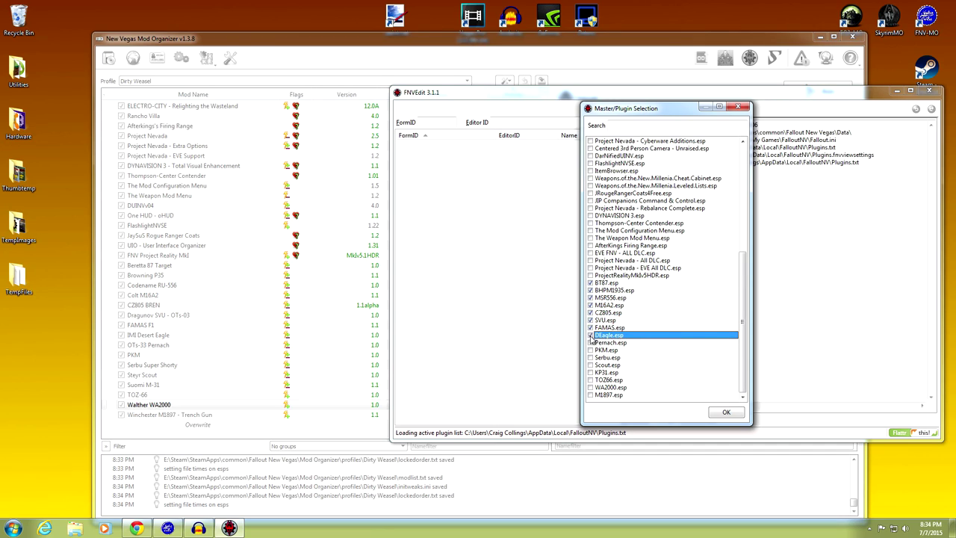
click(590, 343)
click(590, 350)
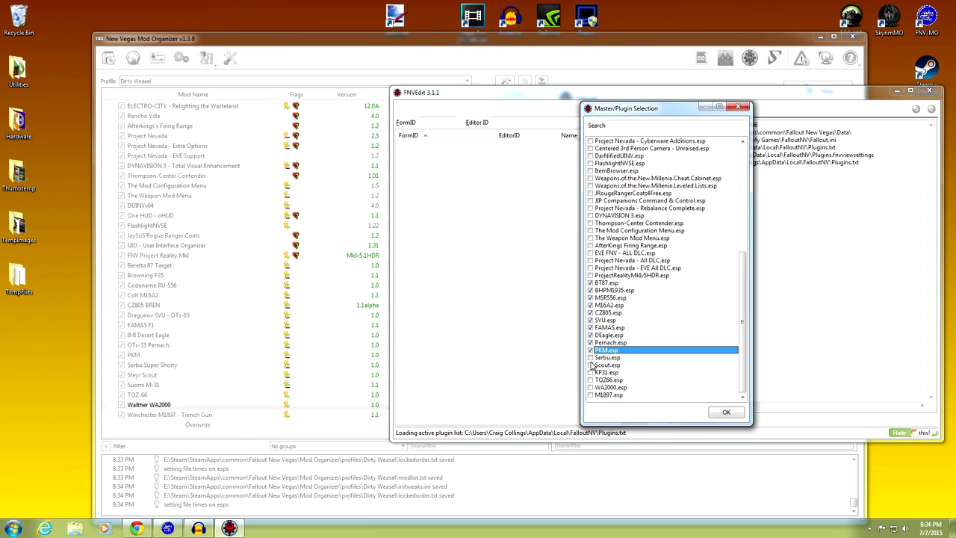
click(590, 358)
click(591, 365)
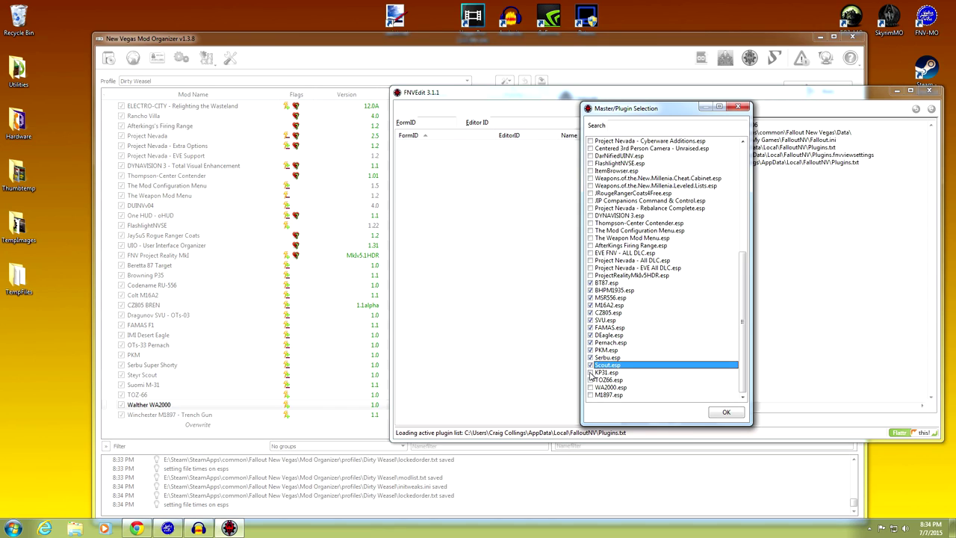
click(591, 372)
click(591, 380)
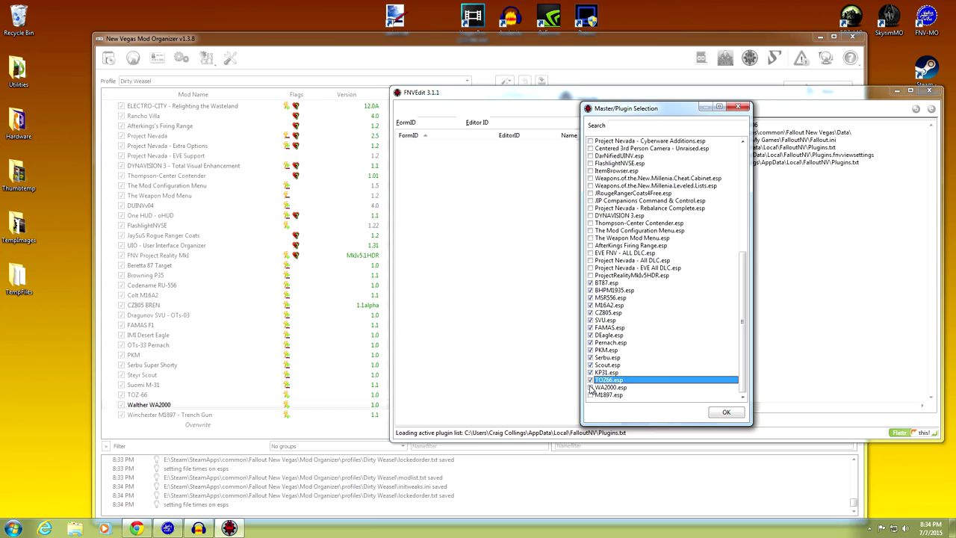
click(590, 388)
click(591, 395)
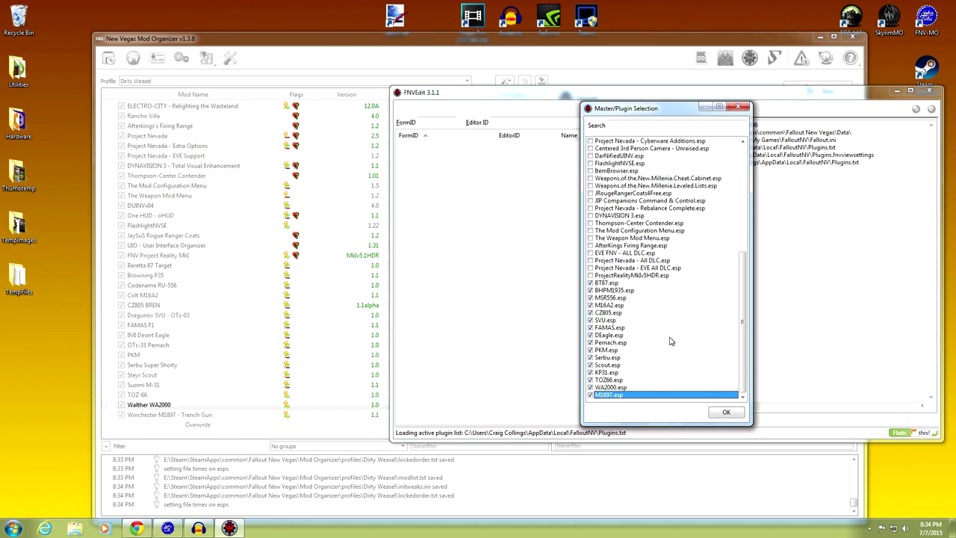
click(716, 412)
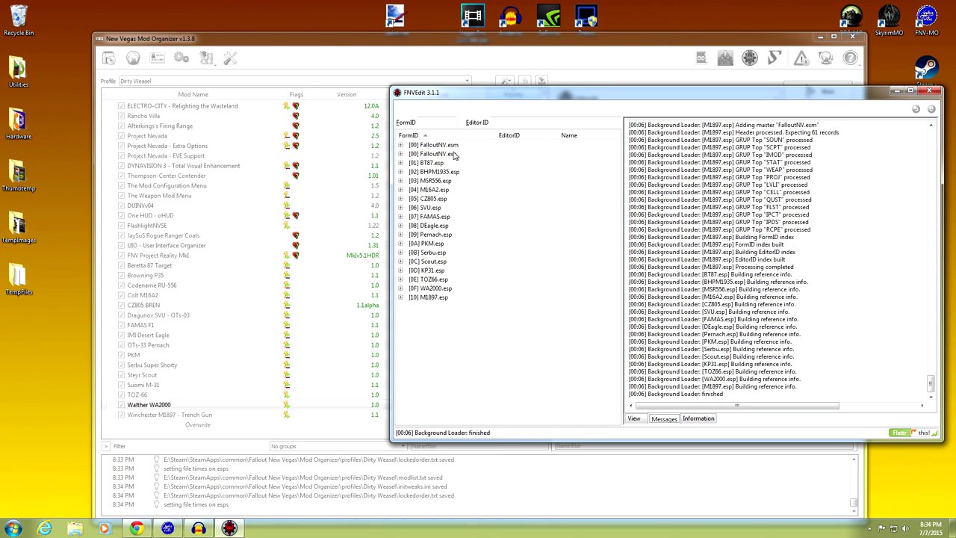
Step: Check all loaded weapon plugins, BT87.esp through M1897.esp, for errors
drag(465, 305, 441, 167)
right_click(469, 208)
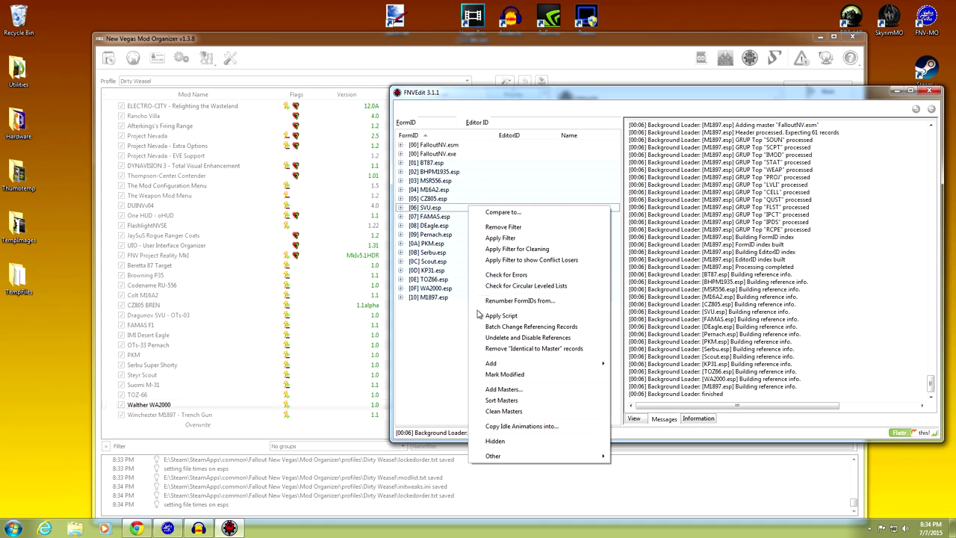
click(488, 275)
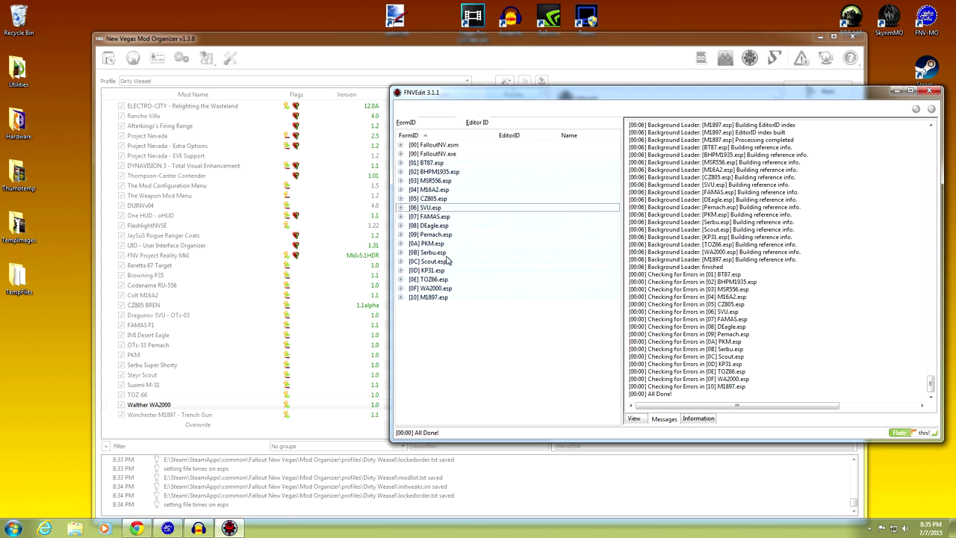
Step: Choose the Merge plugins v1.9 script to apply to the selected weapon plugins
right_click(447, 165)
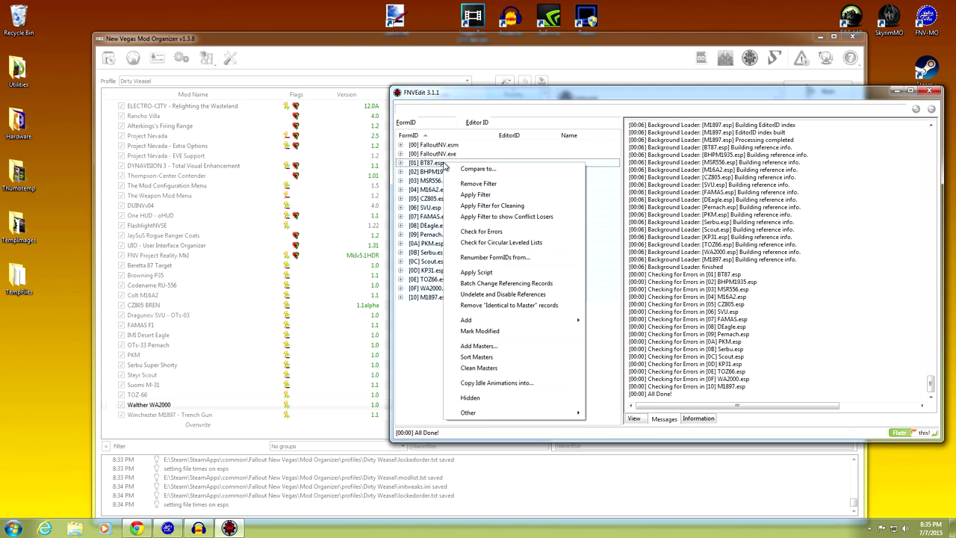
click(467, 273)
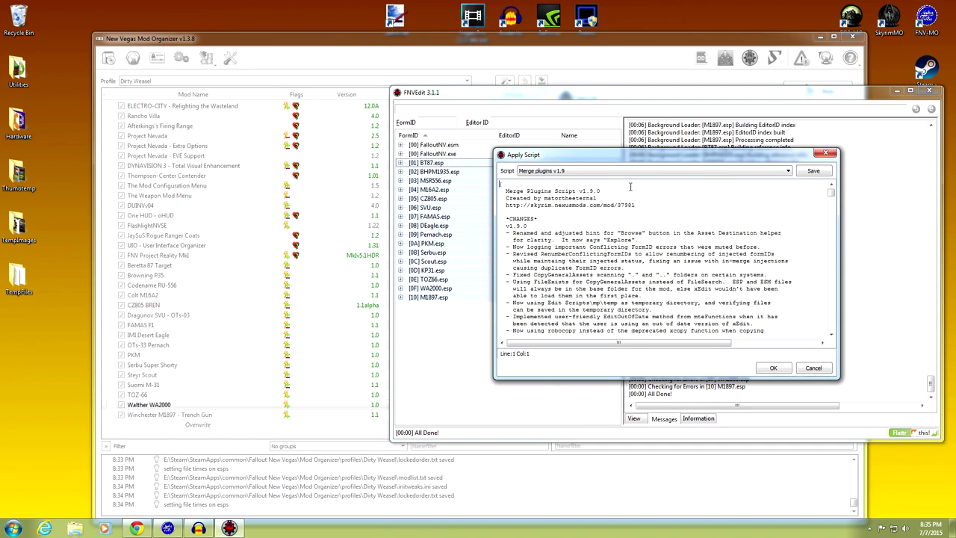
click(787, 171)
drag(787, 240, 789, 199)
scroll(668, 216, down, 6)
scroll(669, 219, down, 6)
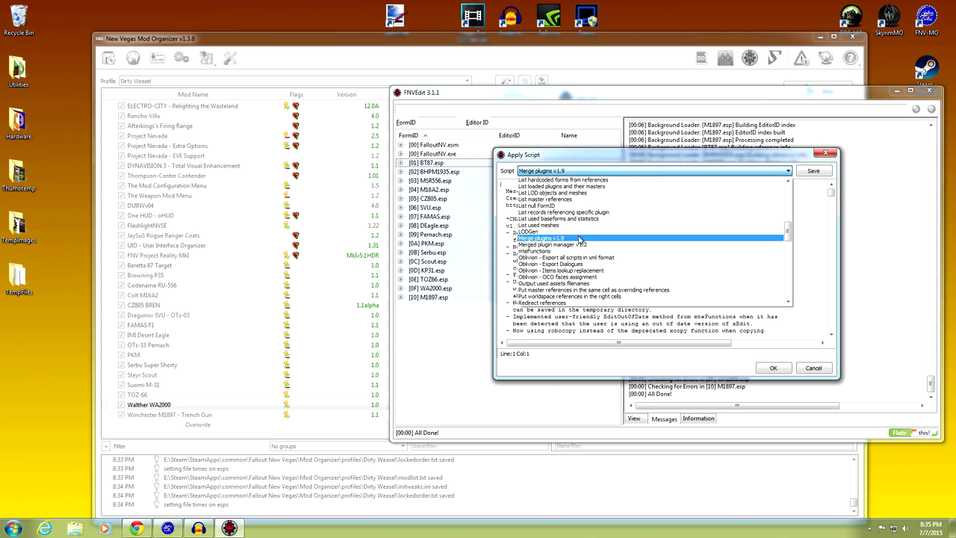
click(579, 239)
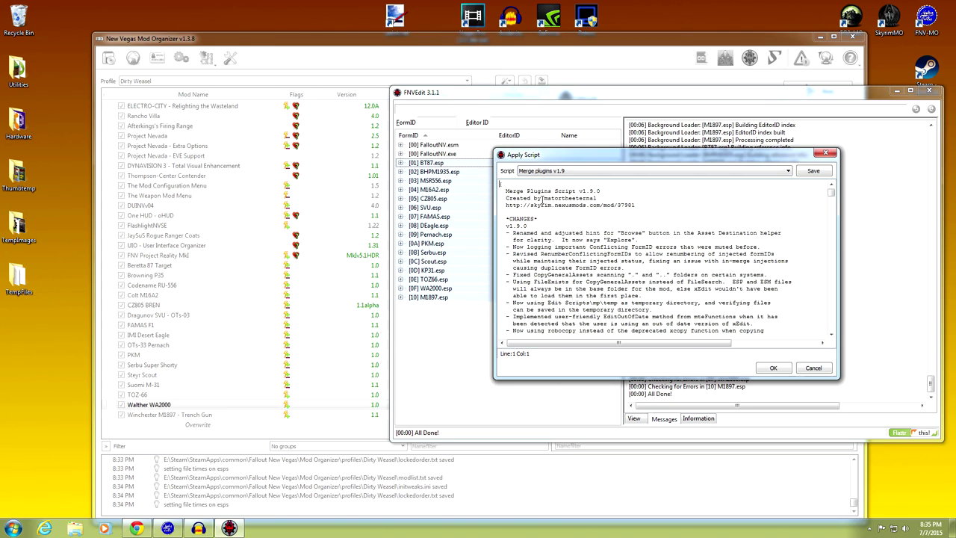
Step: Review the merge script's version and change notes, then run it and accept the first-run notice
drag(505, 191, 601, 191)
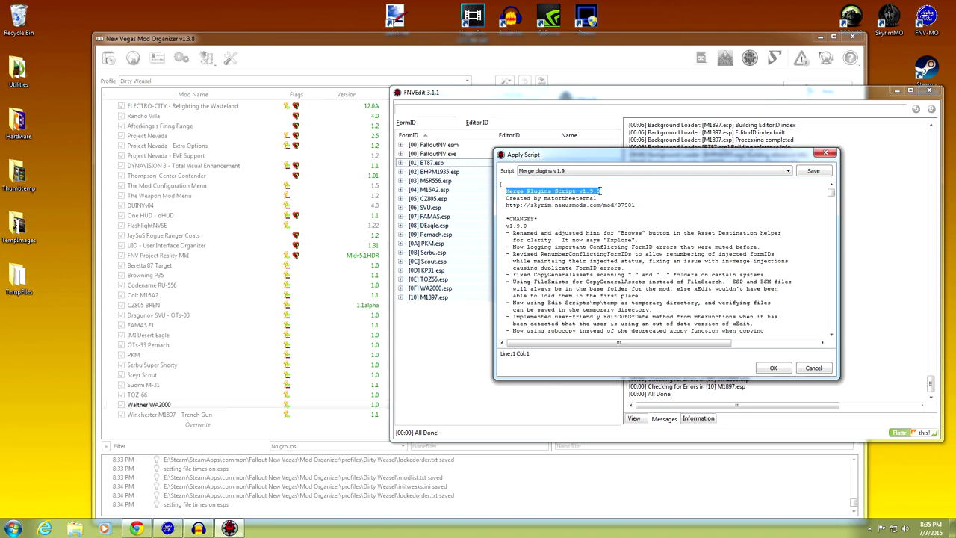
click(506, 190)
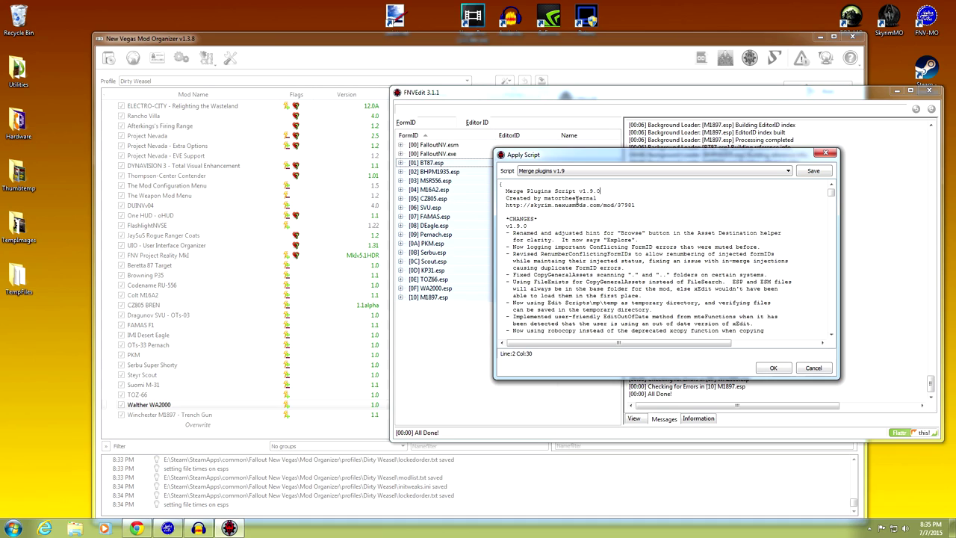
scroll(612, 232, down, 1)
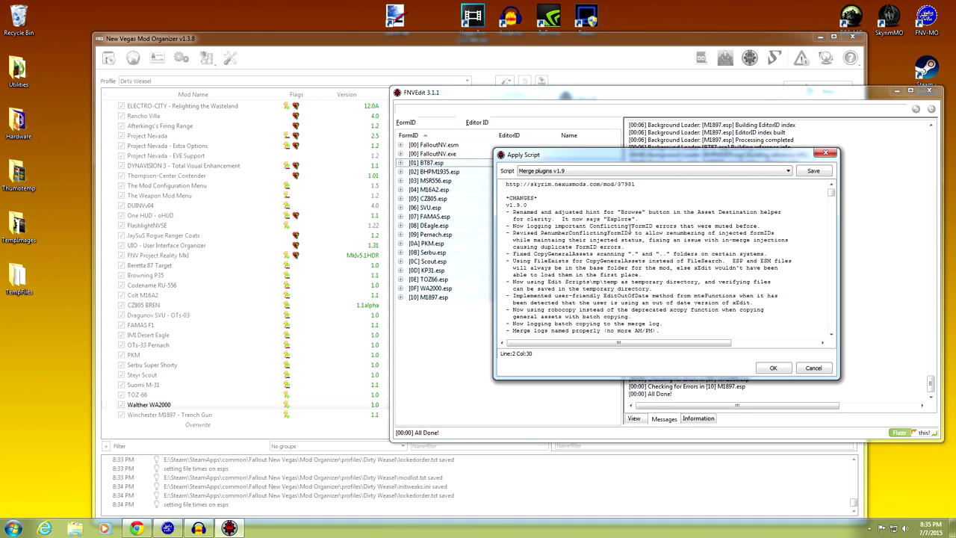
scroll(598, 210, down, 2)
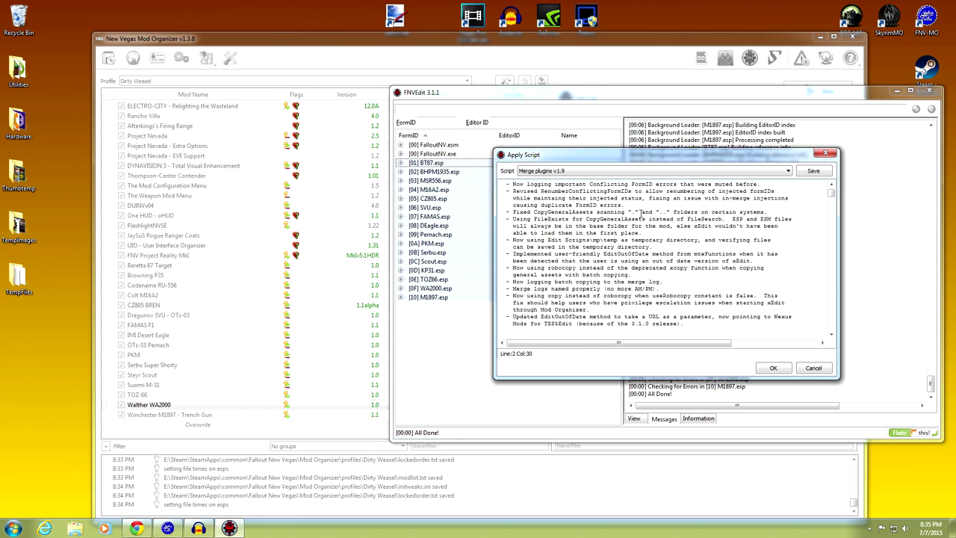
scroll(631, 243, up, 1)
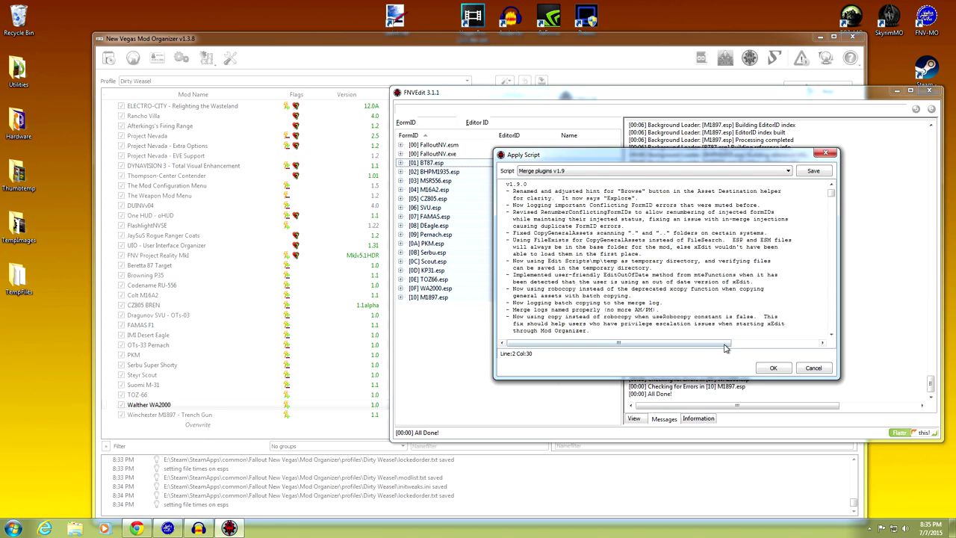
click(768, 368)
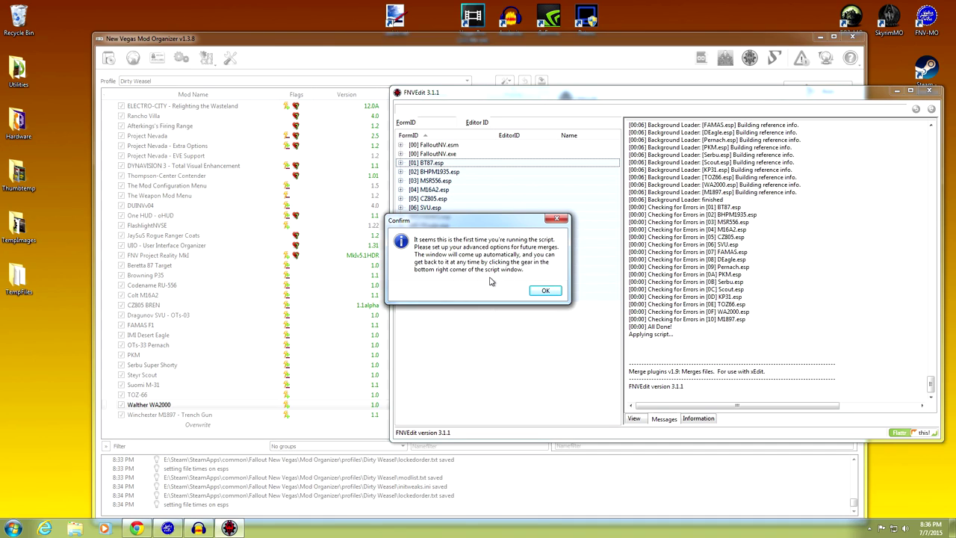
click(543, 291)
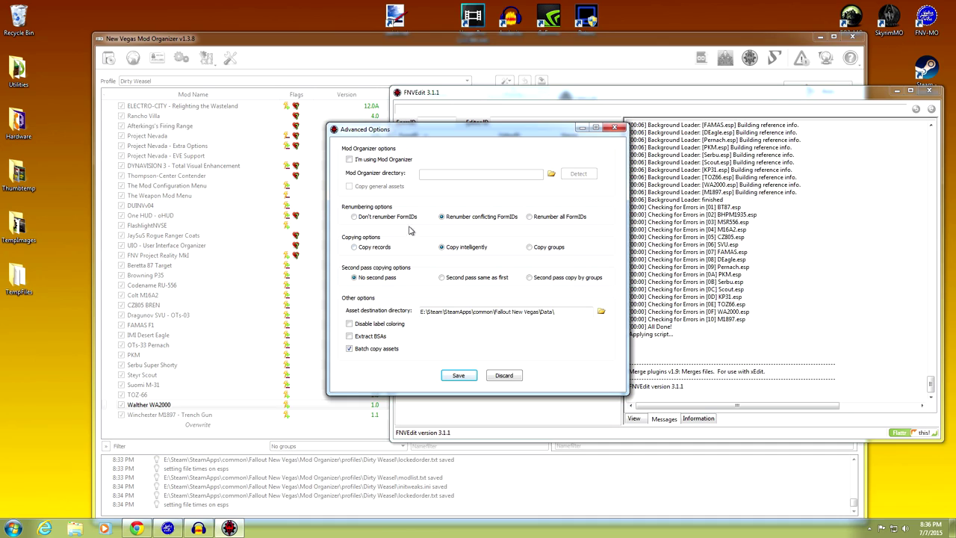
Step: Enable "I'm using Mod Organizer" and set its directory to E:\Steam\SteamApps\common\Fallout New Vegas\Mod Organizer
click(349, 160)
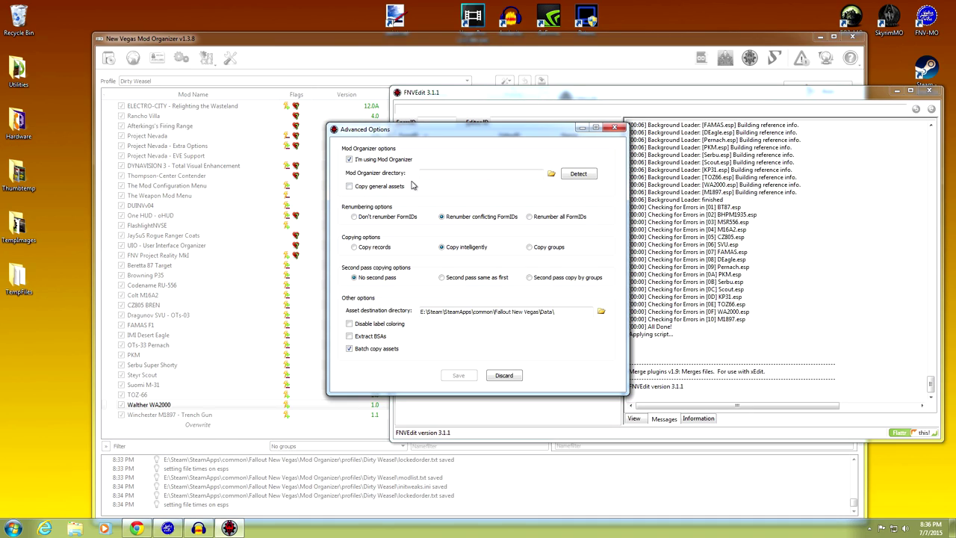
click(572, 176)
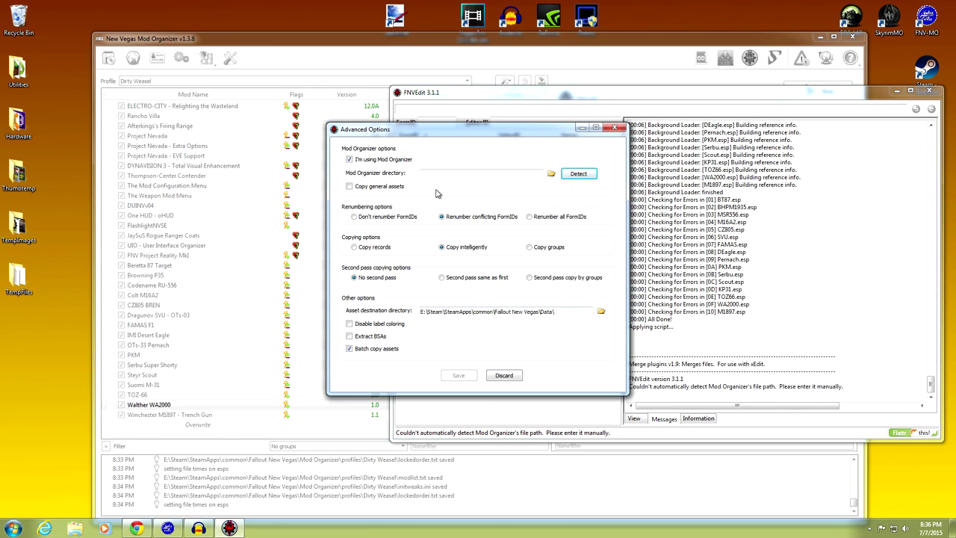
click(551, 174)
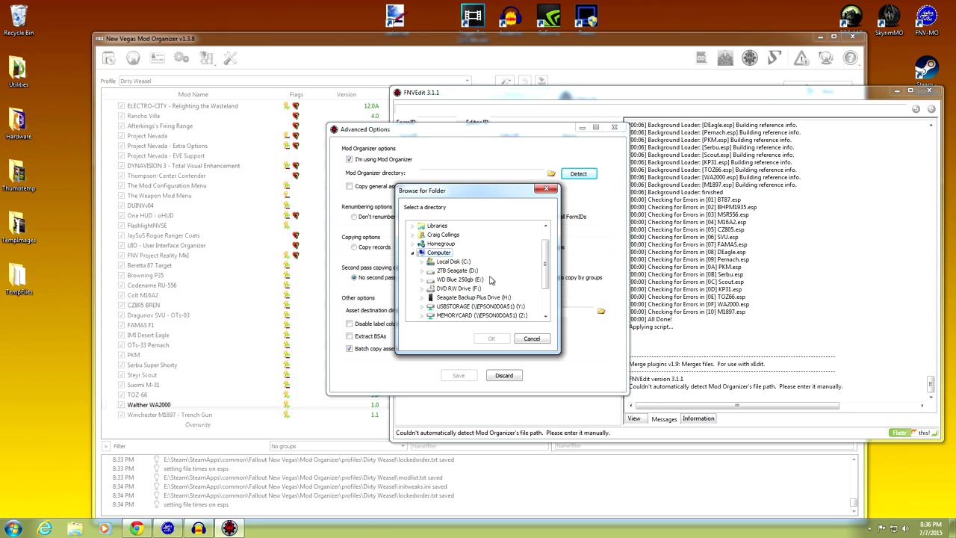
drag(545, 263, 545, 276)
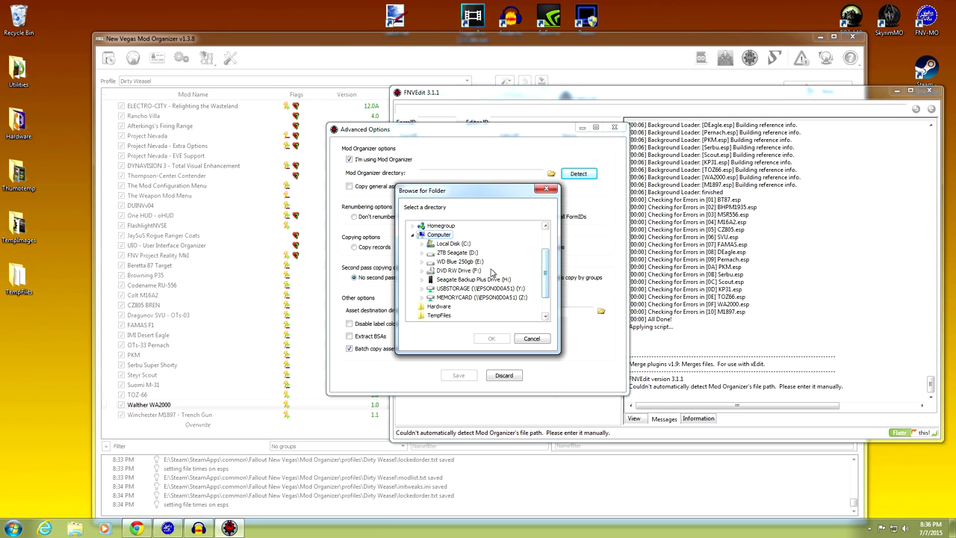
click(457, 261)
drag(545, 267, 546, 287)
click(453, 263)
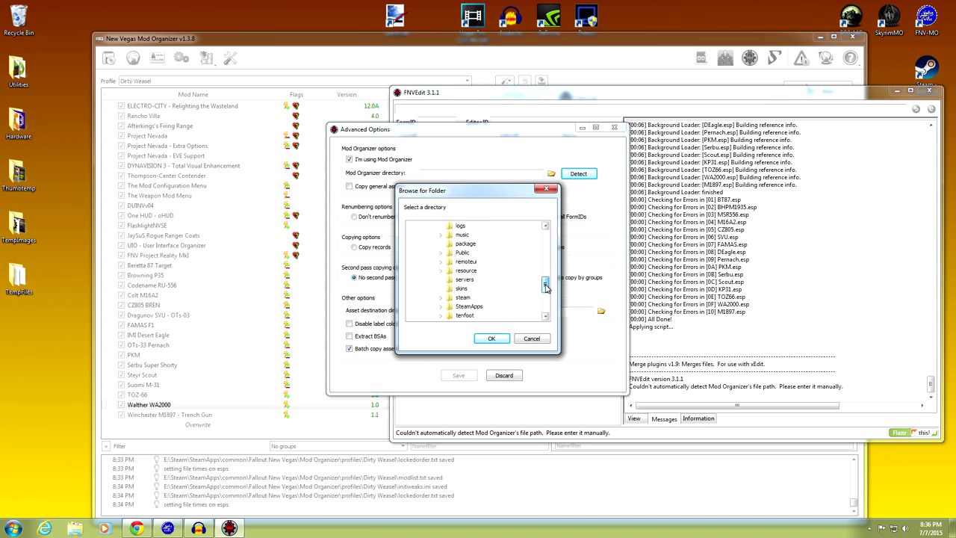
click(470, 306)
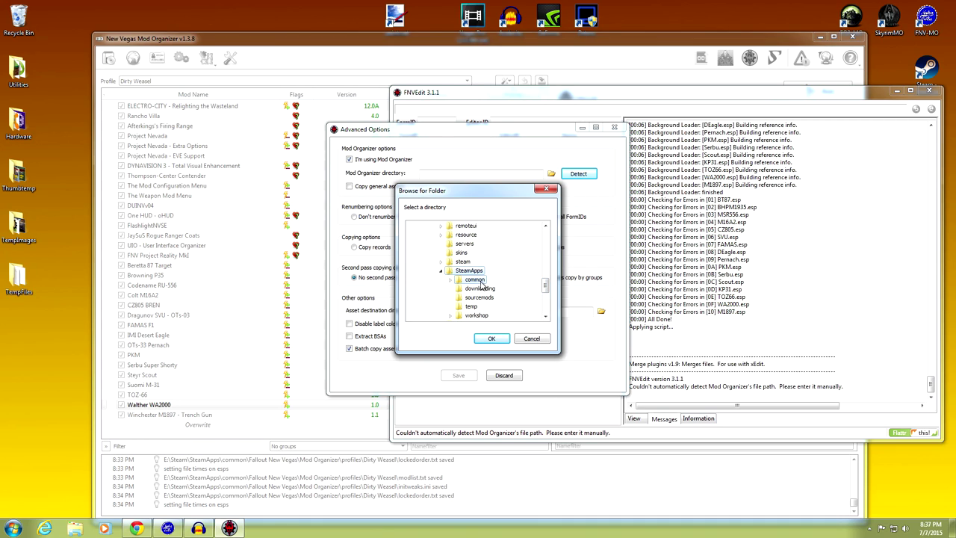
click(477, 280)
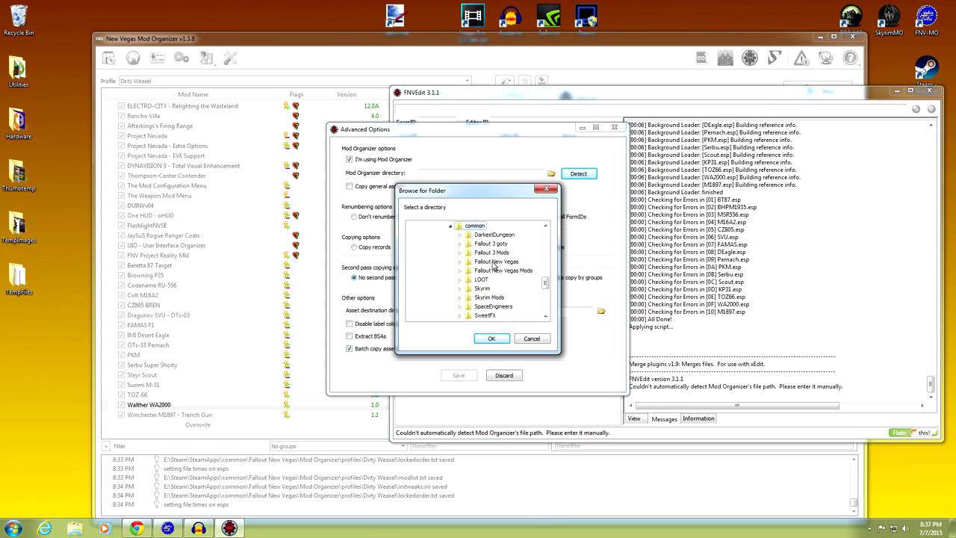
click(493, 263)
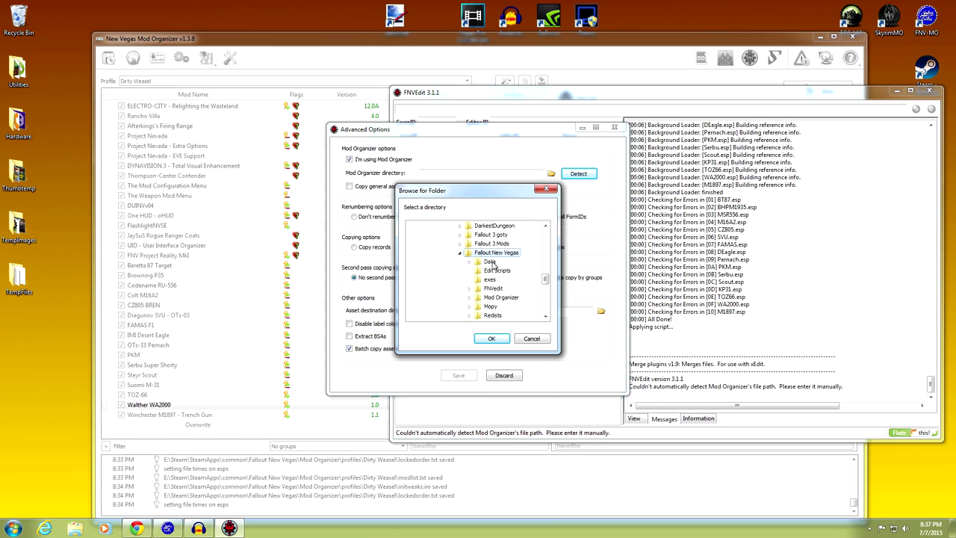
scroll(543, 279, down, 1)
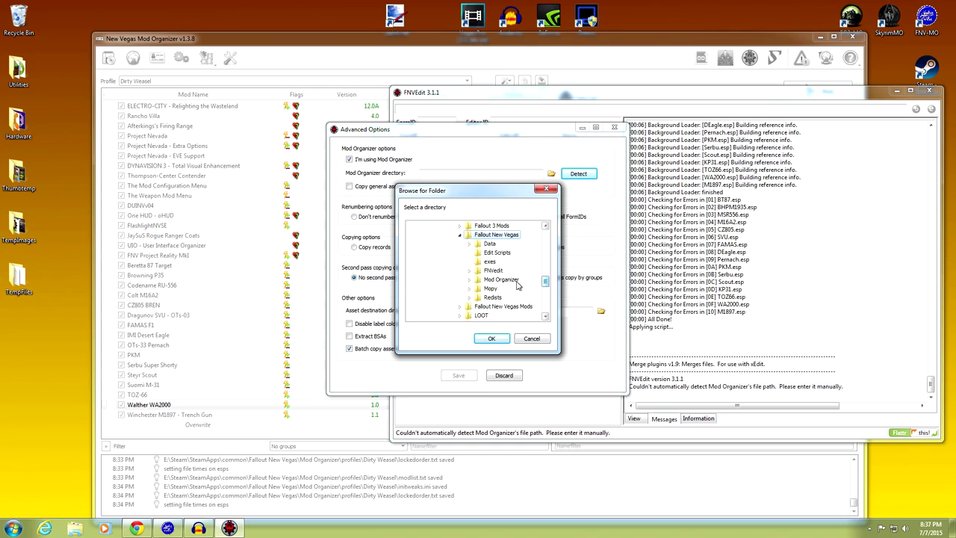
click(501, 279)
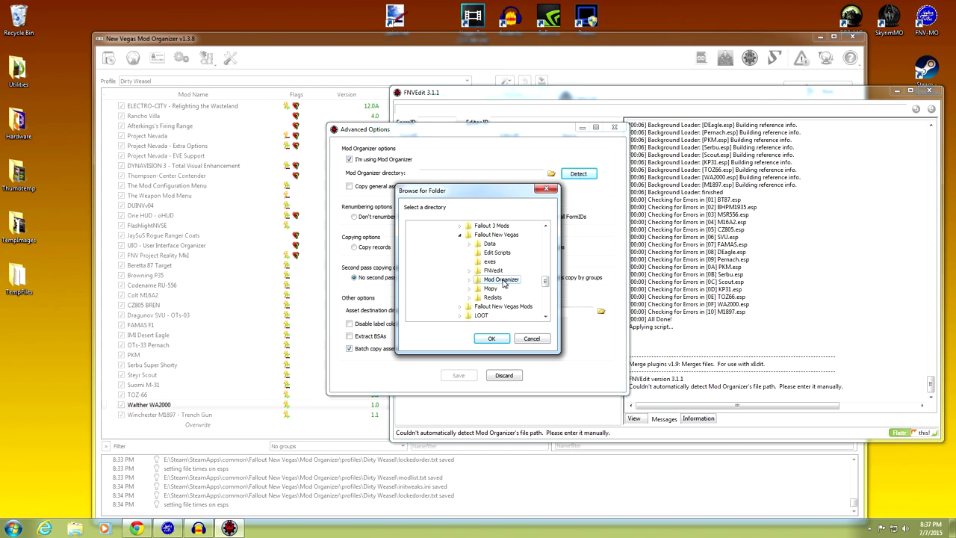
click(492, 339)
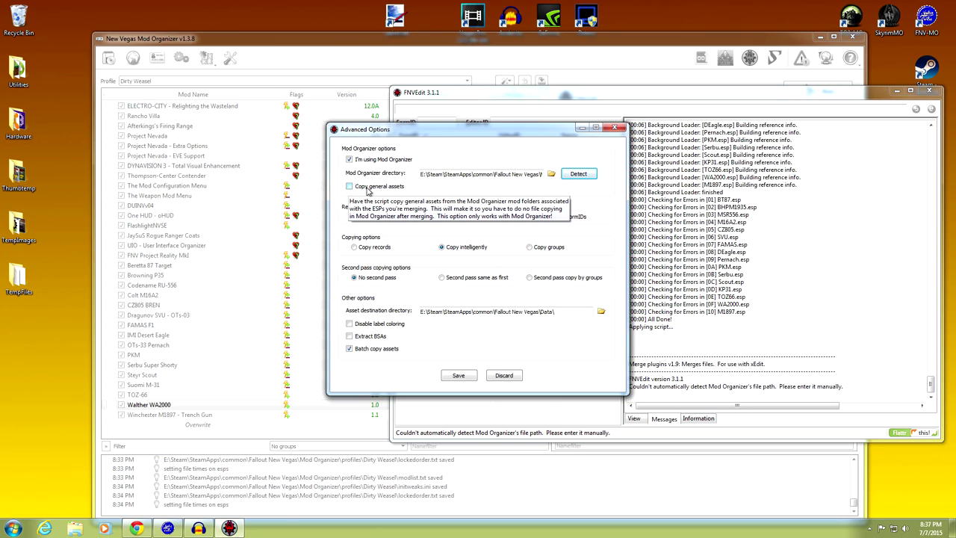
Step: Enable "Copy general assets", set the asset destination directory to Mod Organizer's overwrite folder, and save the advanced options
click(350, 187)
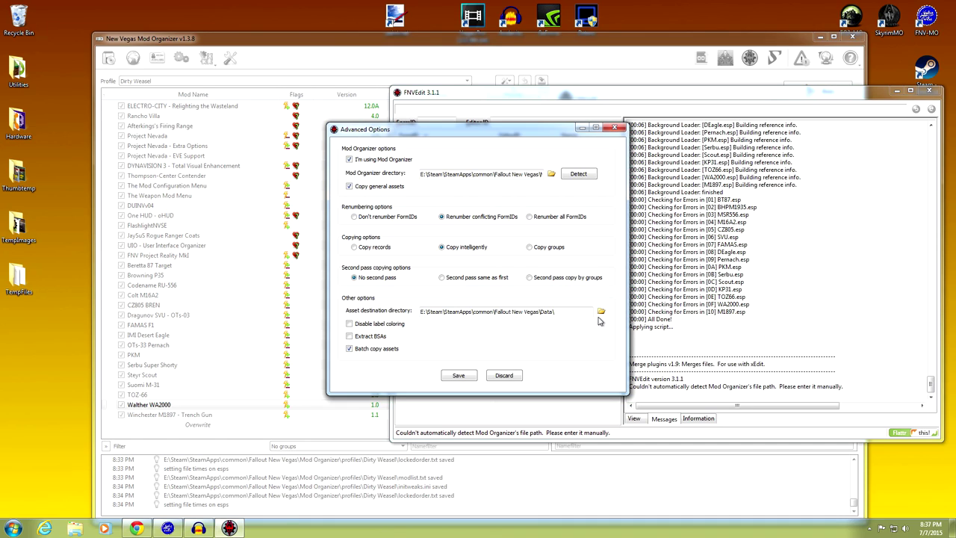
click(601, 314)
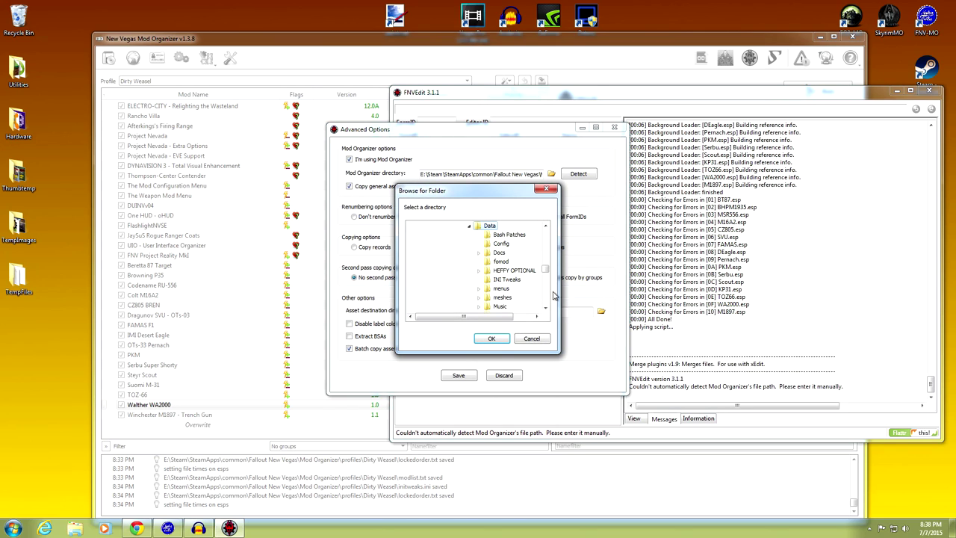
mouse_move(547, 271)
mouse_down()
mouse_move(545, 263)
mouse_move(548, 282)
mouse_up()
click(501, 270)
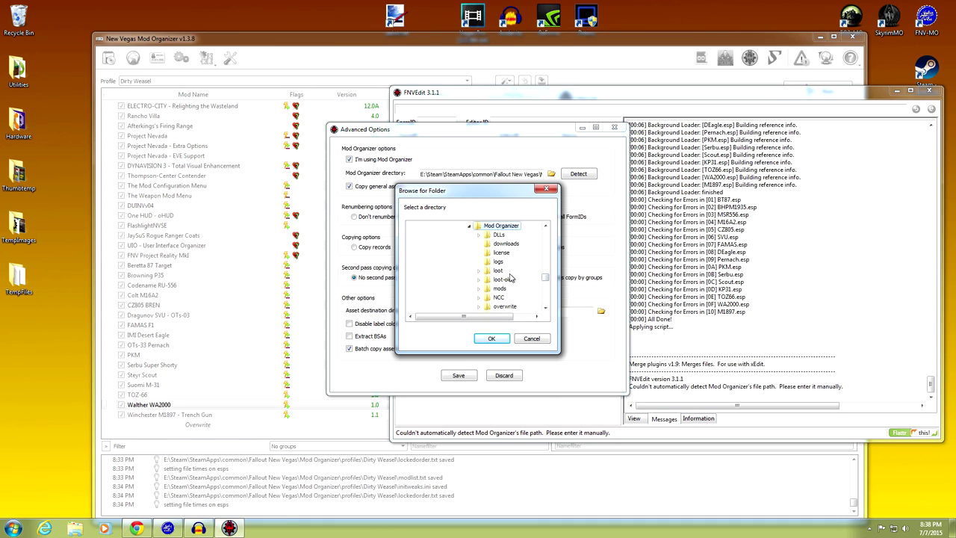
click(506, 307)
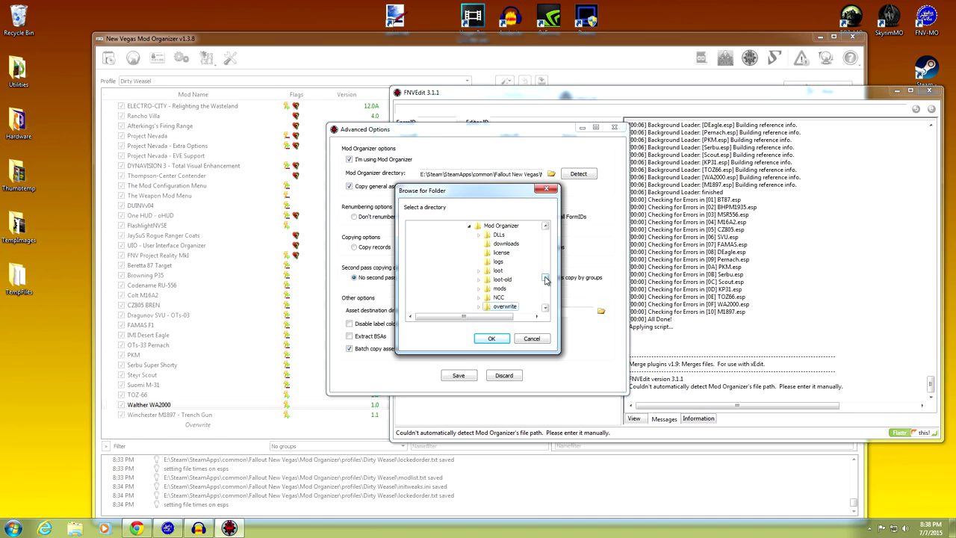
drag(546, 278, 546, 281)
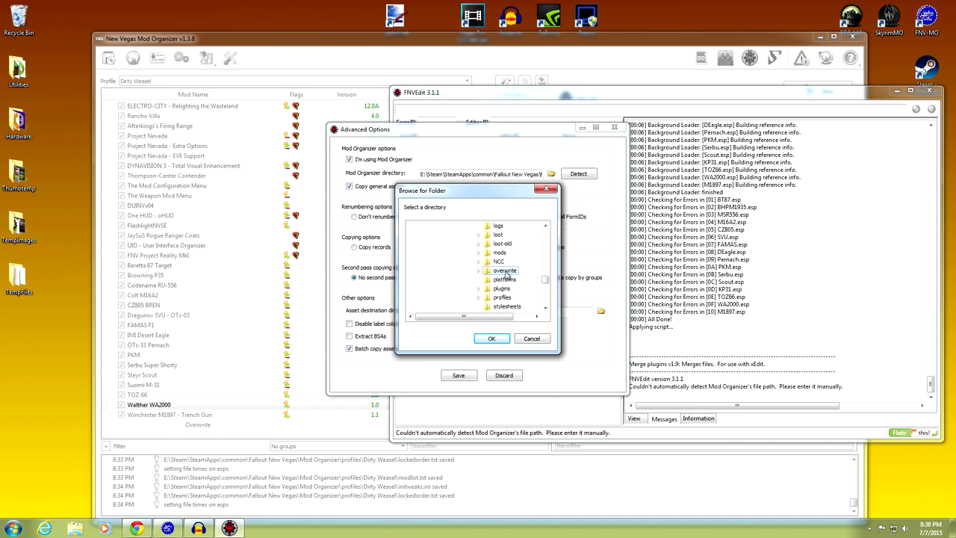
click(491, 339)
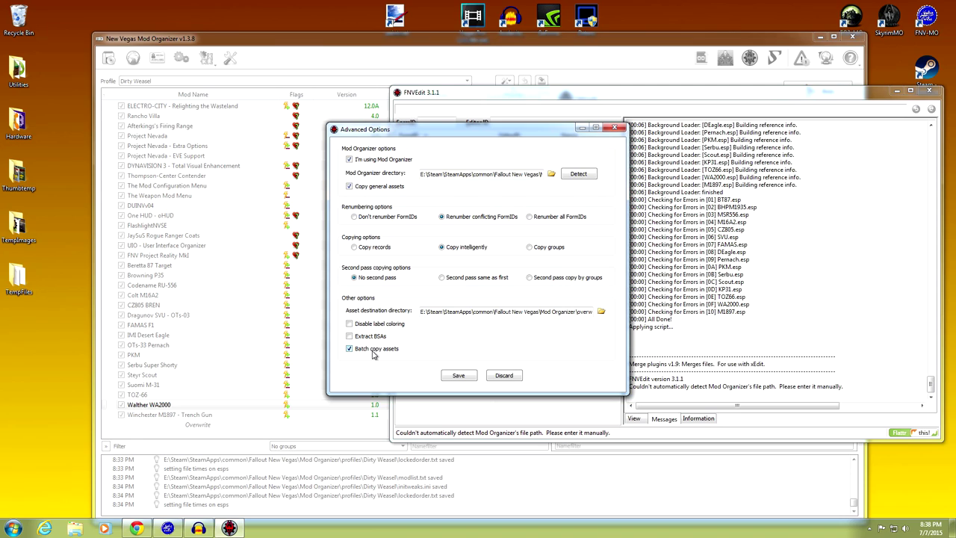
mouse_move(376, 349)
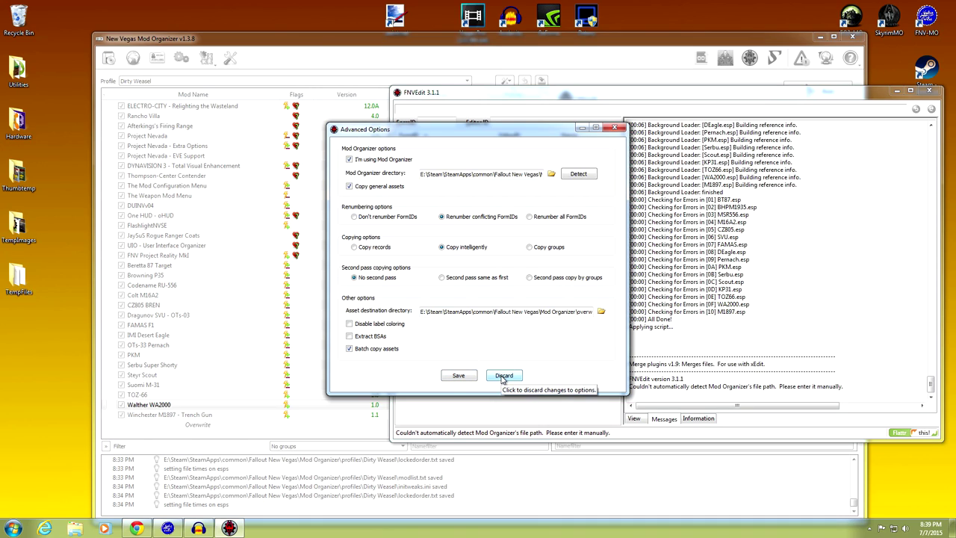
click(459, 375)
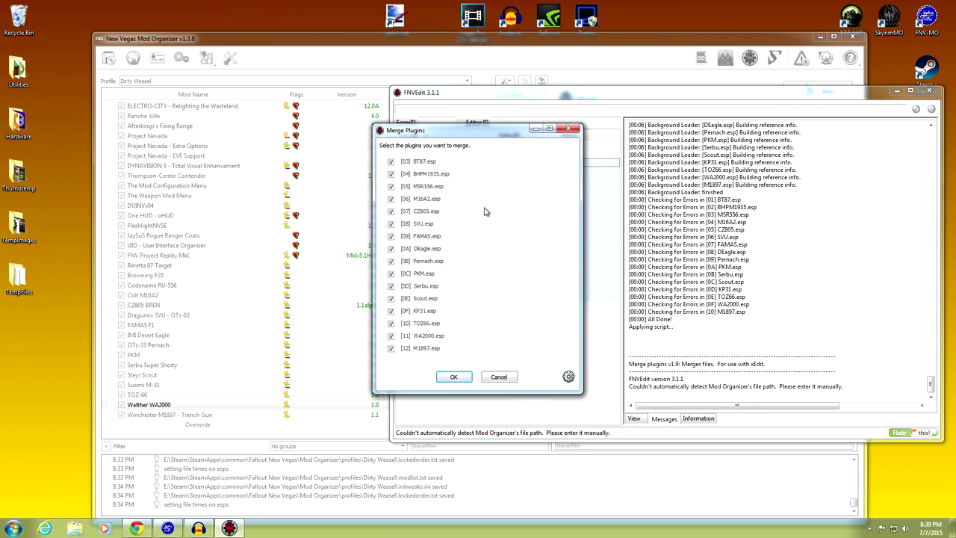
Step: Confirm all listed weapon plugins, BT87.esp through M1897.esp, for merging and proceed without clearing the asset destination directory
drag(480, 393, 480, 439)
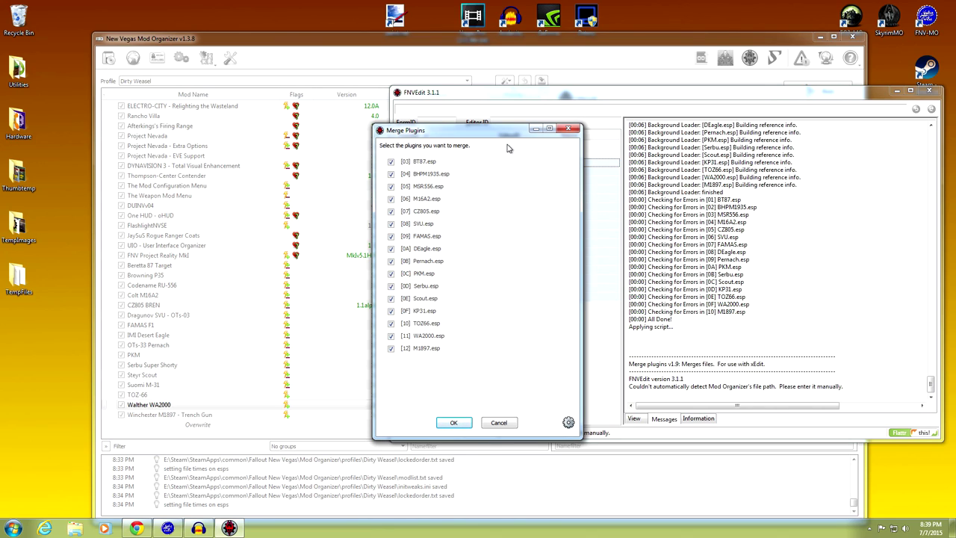
drag(503, 130, 320, 134)
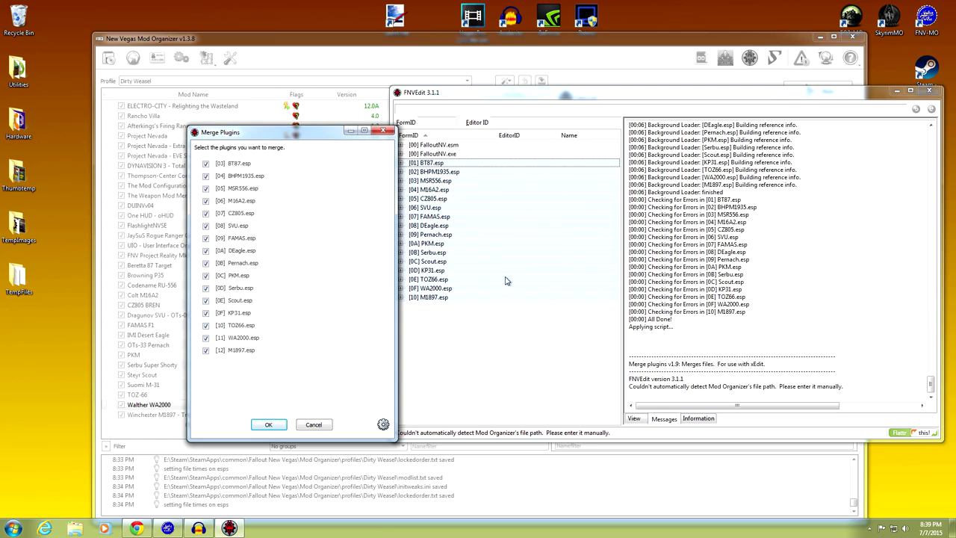
mouse_move(282, 133)
mouse_down()
mouse_move(404, 135)
mouse_move(281, 138)
mouse_up()
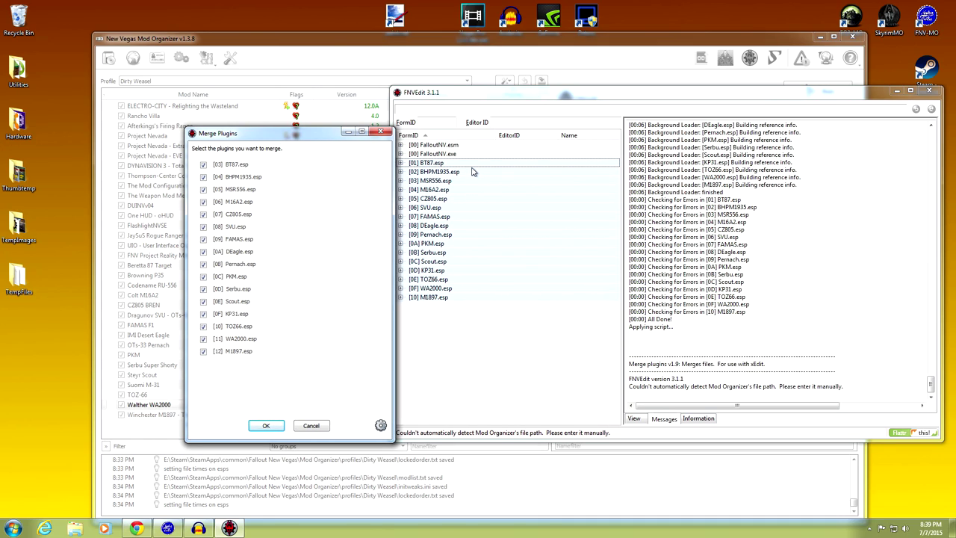
drag(285, 133, 420, 141)
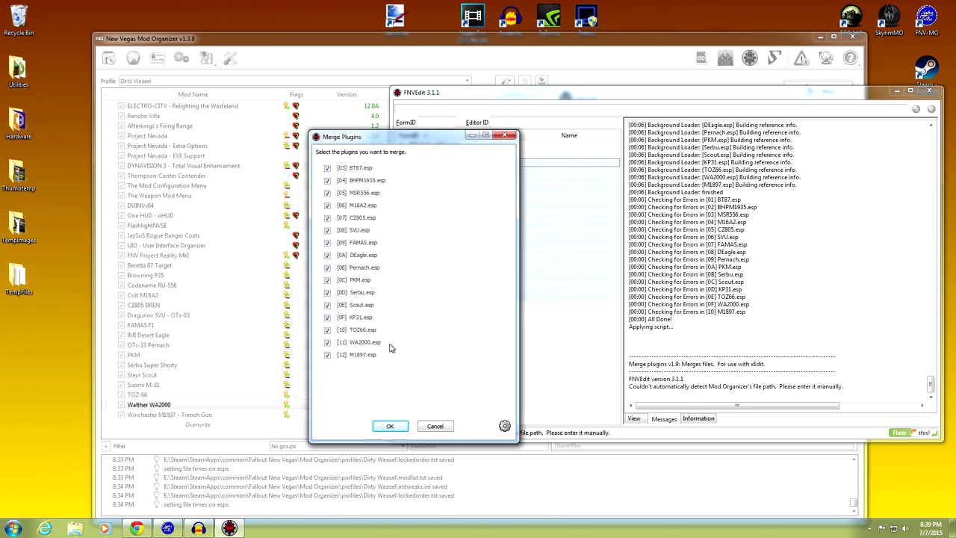
click(399, 430)
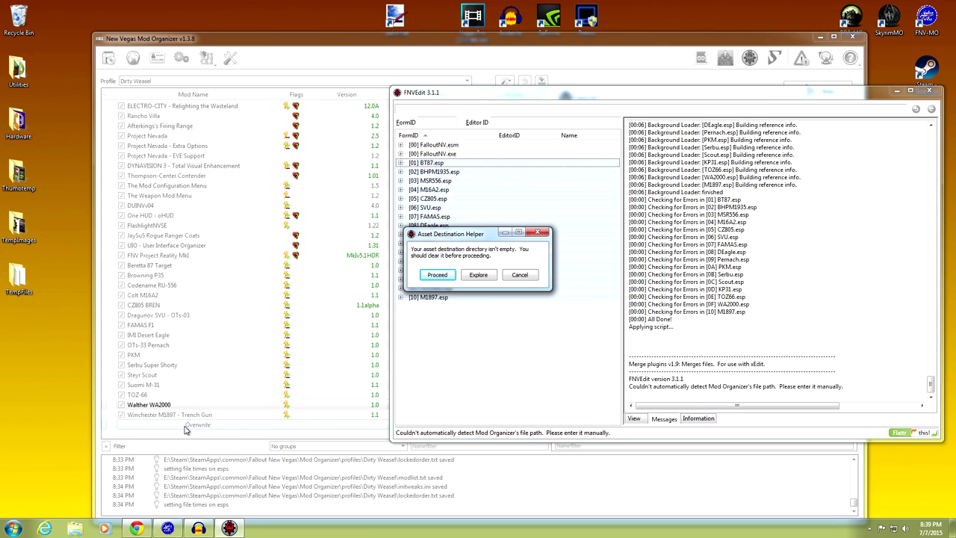
click(437, 275)
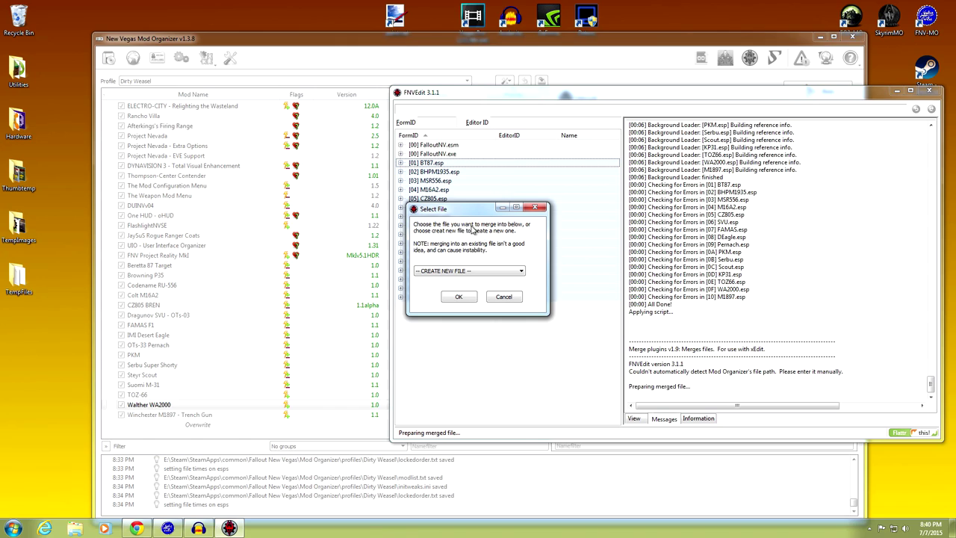
Step: Merge the plugins into a new file named "More Millenia Weapons" and dismiss the merge log once it completes
click(521, 272)
click(521, 273)
click(459, 297)
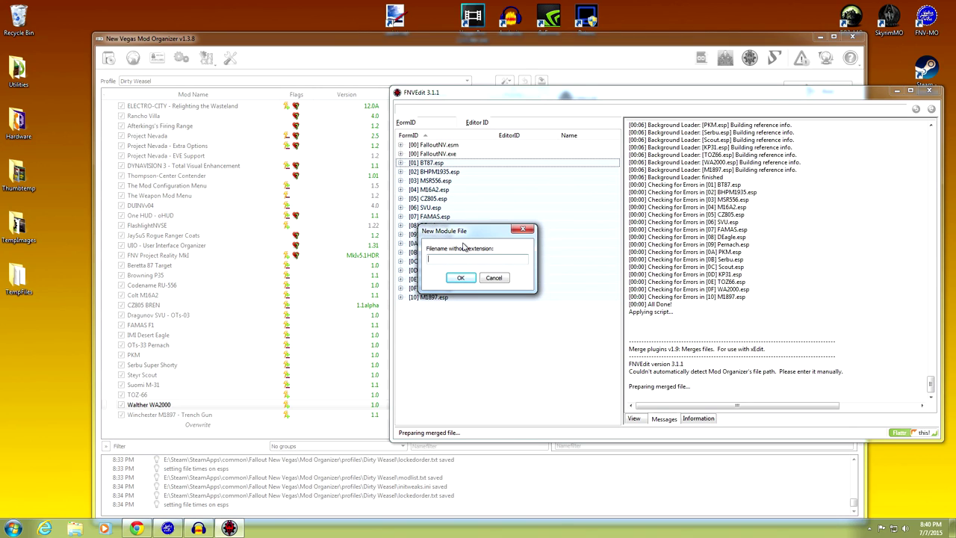
text(More Millenia Weapons)
click(457, 278)
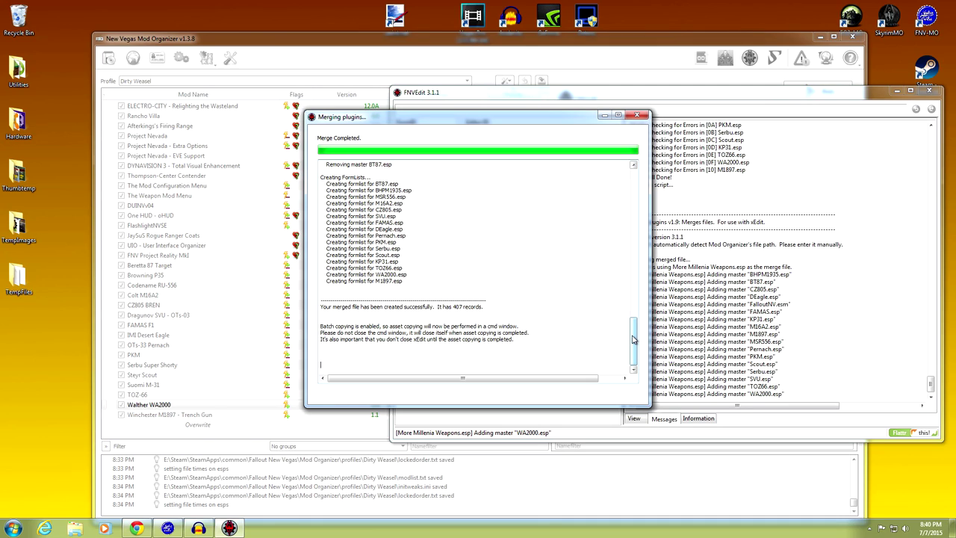
drag(530, 379, 482, 386)
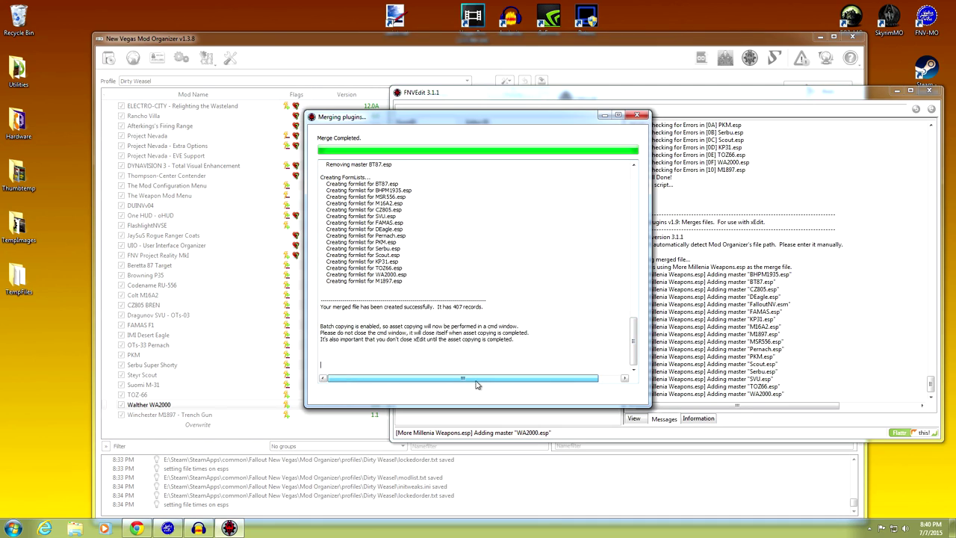
click(639, 116)
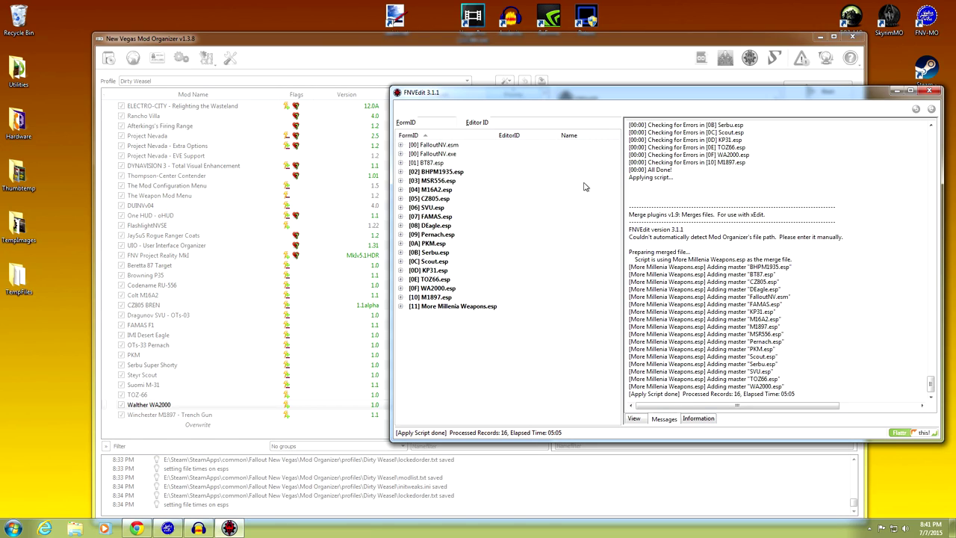
Step: Exit FNVEdit, saving only More Millenia Weapons.esp and leaving the individual weapon plugins unsaved
drag(643, 95, 478, 96)
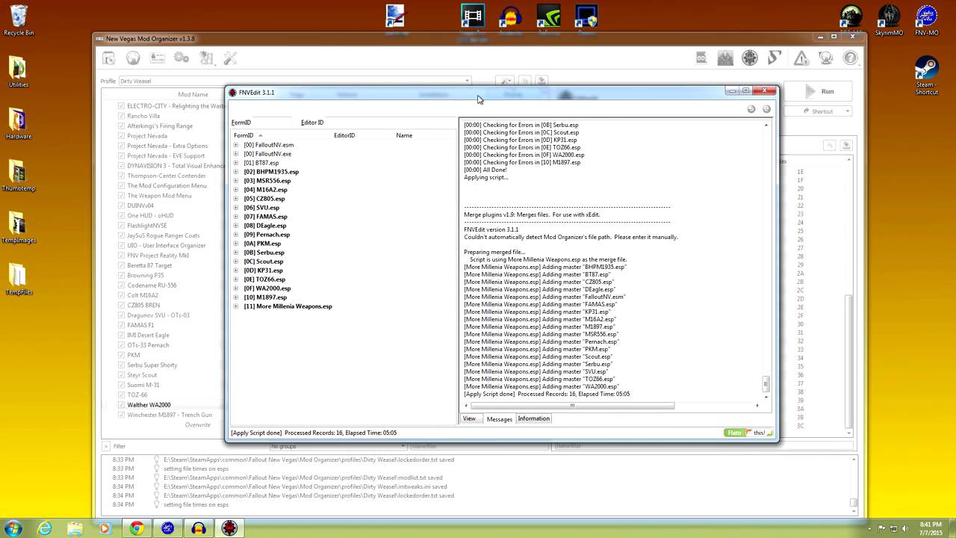
click(765, 94)
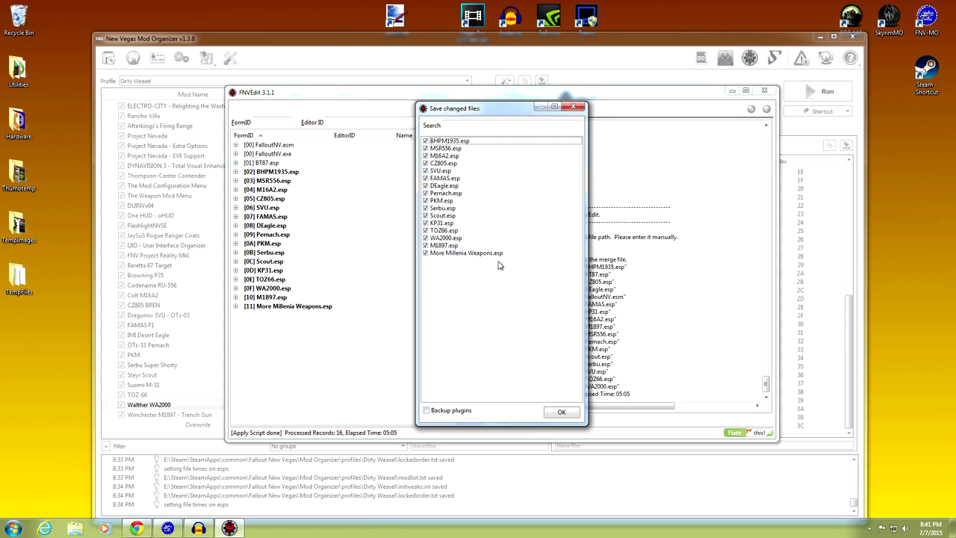
right_click(495, 204)
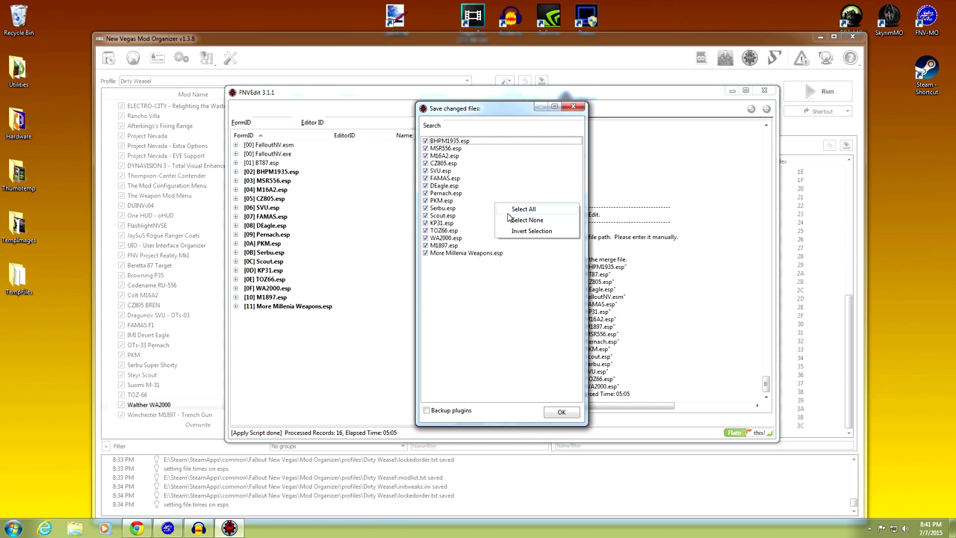
click(523, 220)
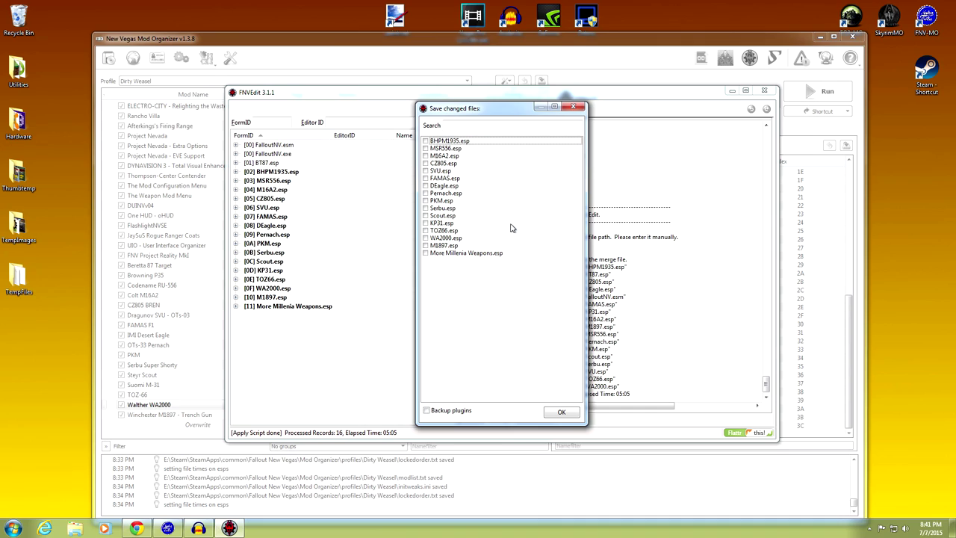
click(425, 254)
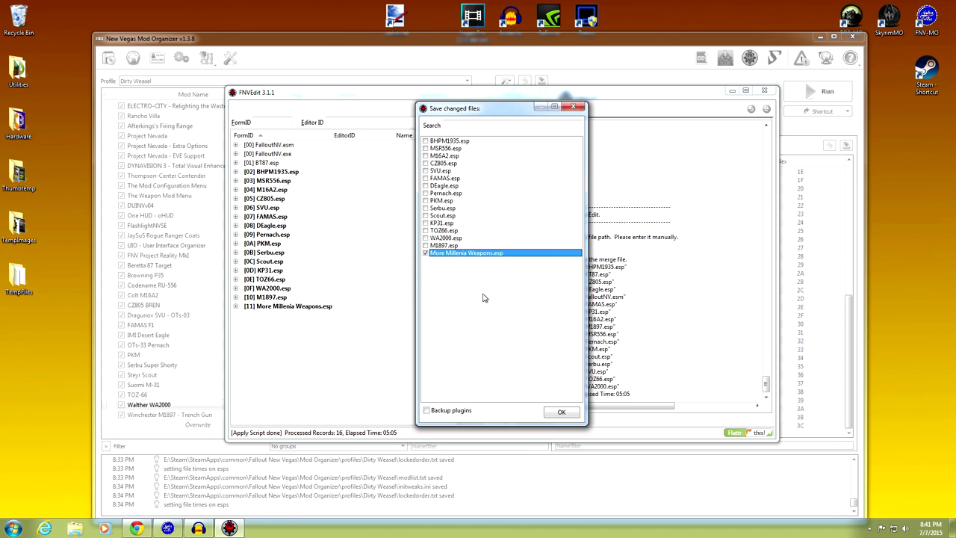
click(559, 413)
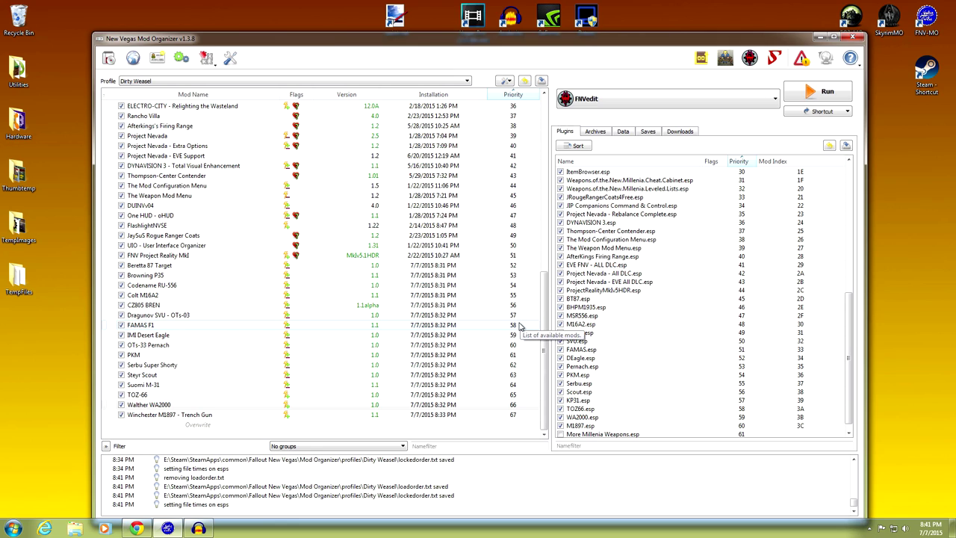
Step: Delete the uio folder from Mod Organizer's Overwrite contents and look through the remaining merged files
click(291, 406)
double_click(193, 425)
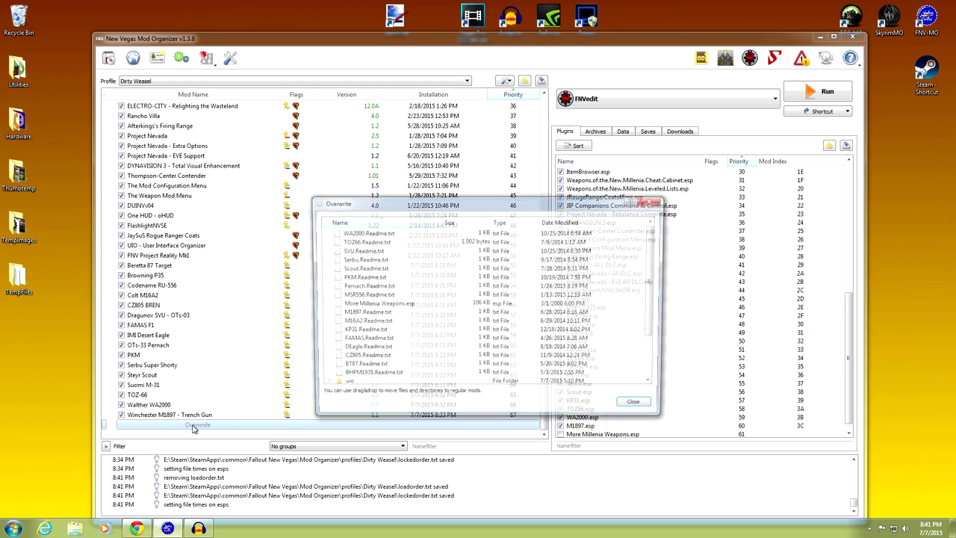
scroll(651, 280, down, 2)
click(352, 333)
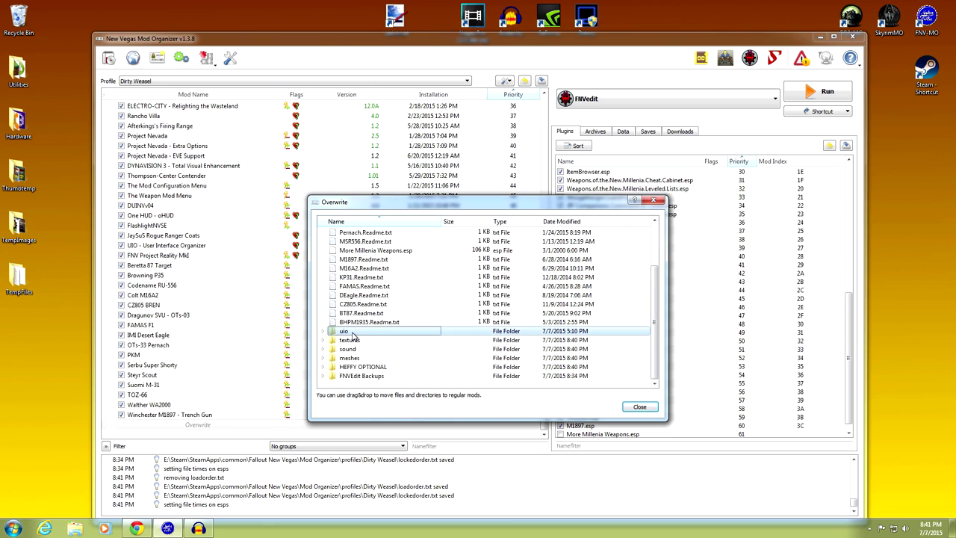
right_click(352, 334)
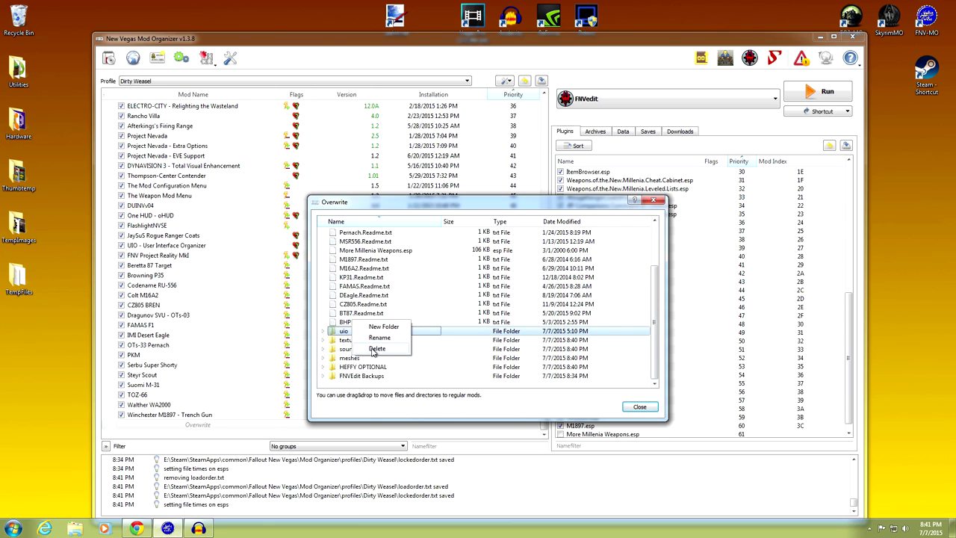
click(375, 348)
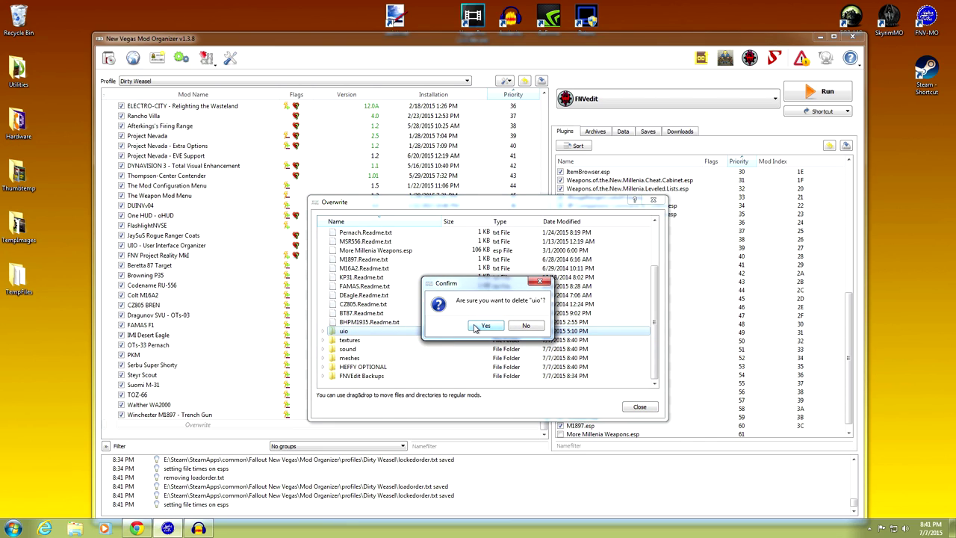
click(484, 325)
drag(655, 351, 654, 316)
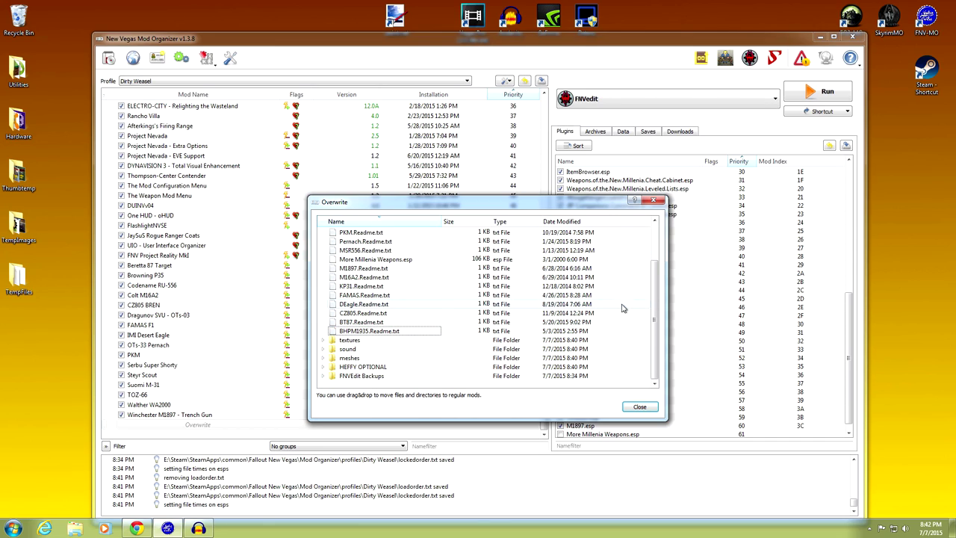
drag(657, 302, 655, 252)
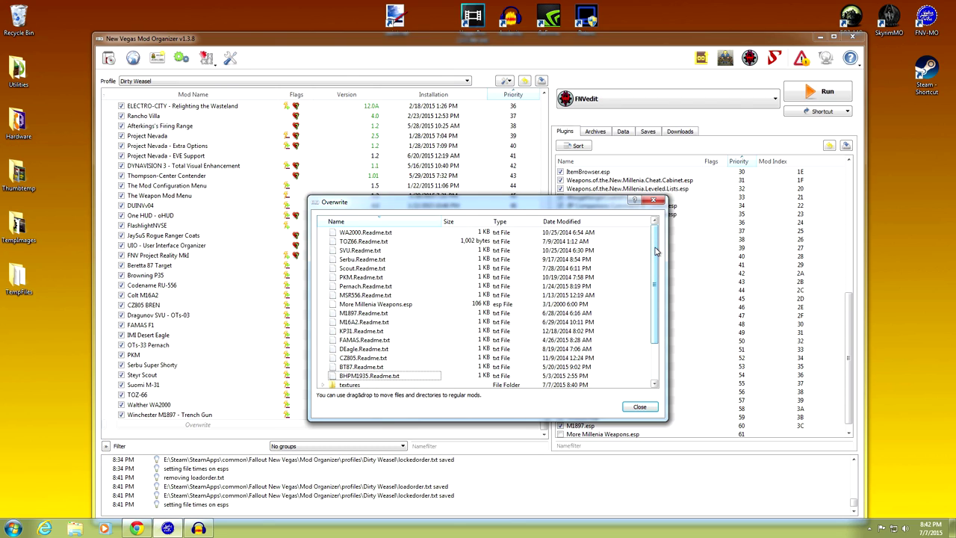
click(634, 407)
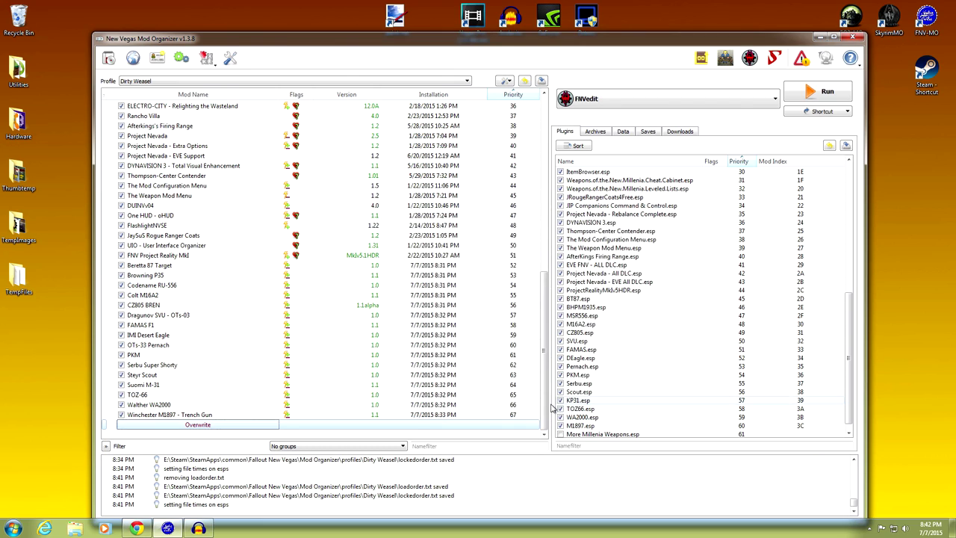
Step: Create a new mod named "More Millenia Weapons" from the Overwrite files and enable it in the mod list
right_click(212, 427)
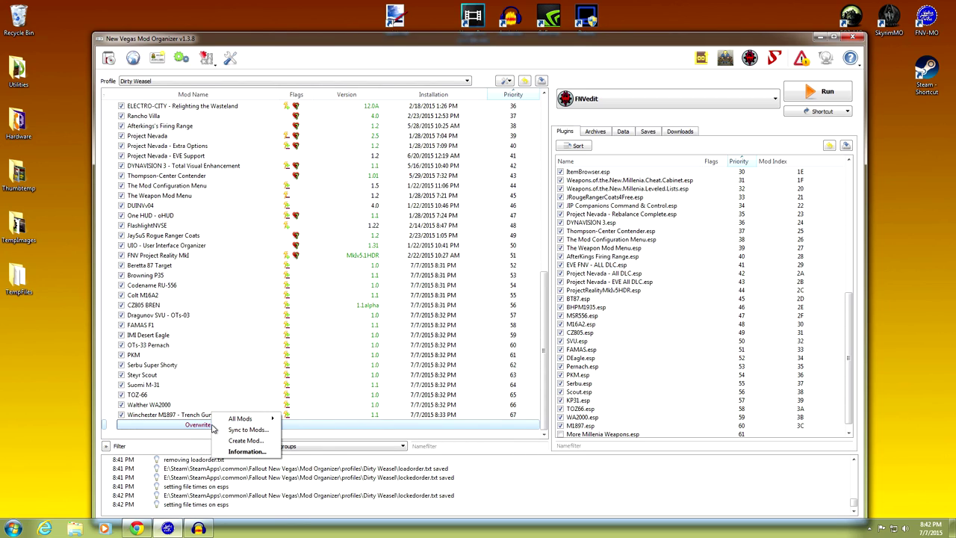
click(238, 440)
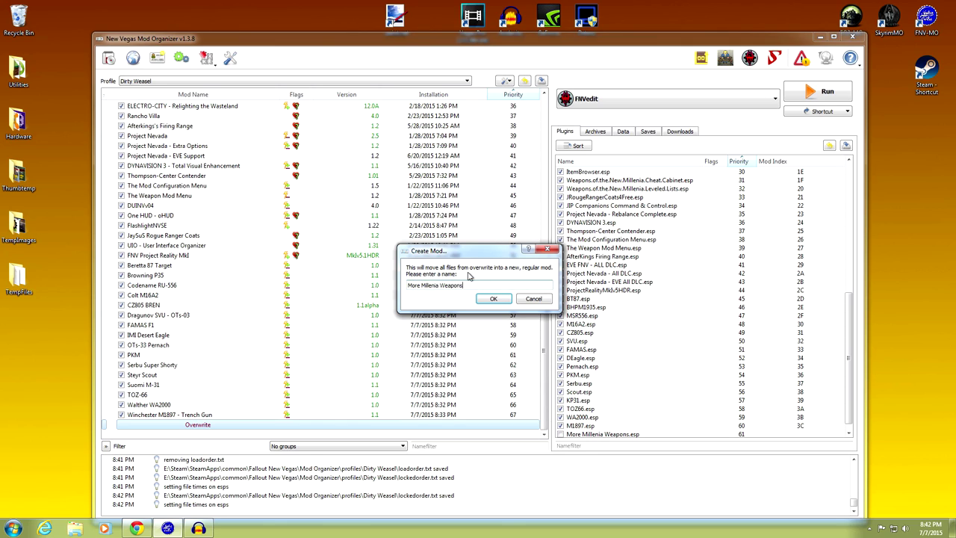
click(493, 299)
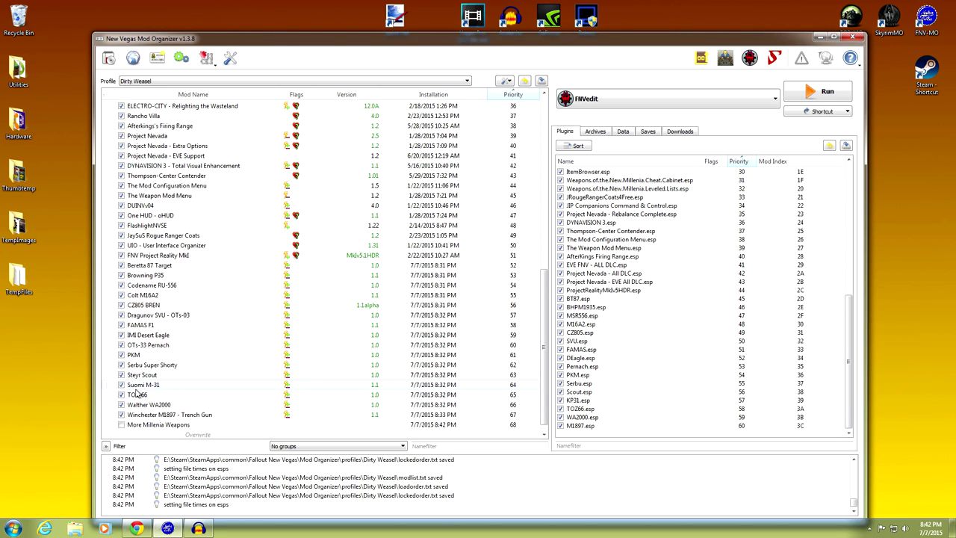
click(121, 424)
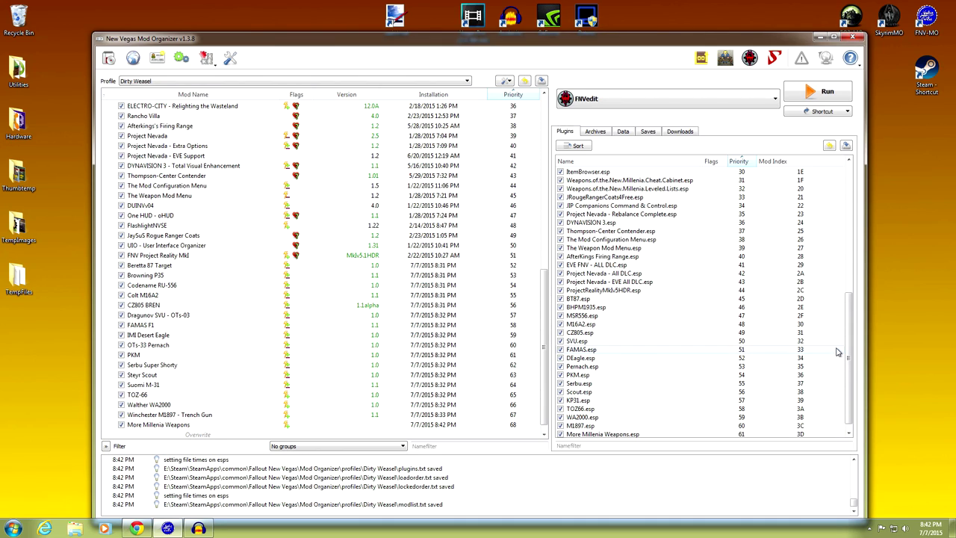
Step: Disable the individual weapon mods from Beretta 87 Target through Winchester M1897 - Trench Gun in the mod list
drag(849, 336, 848, 345)
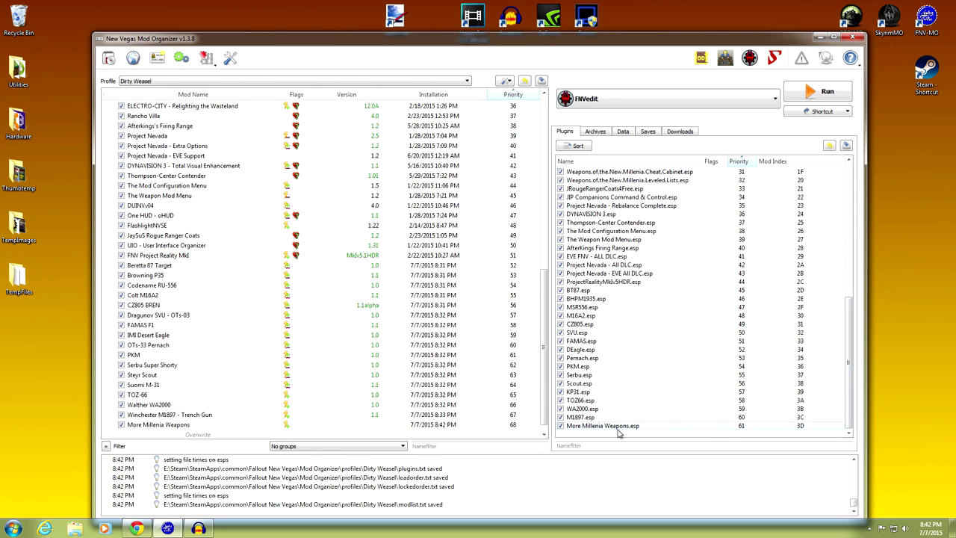
mouse_move(621, 428)
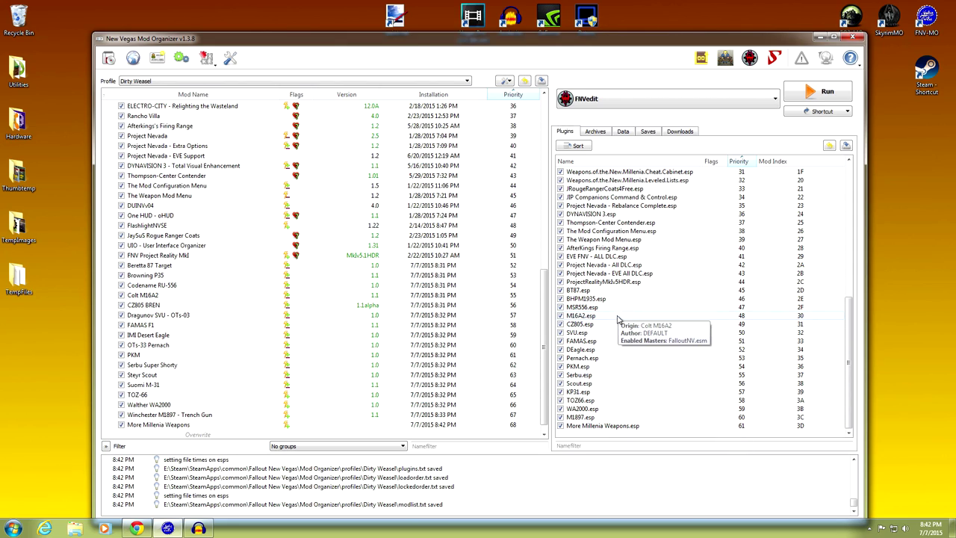
click(618, 409)
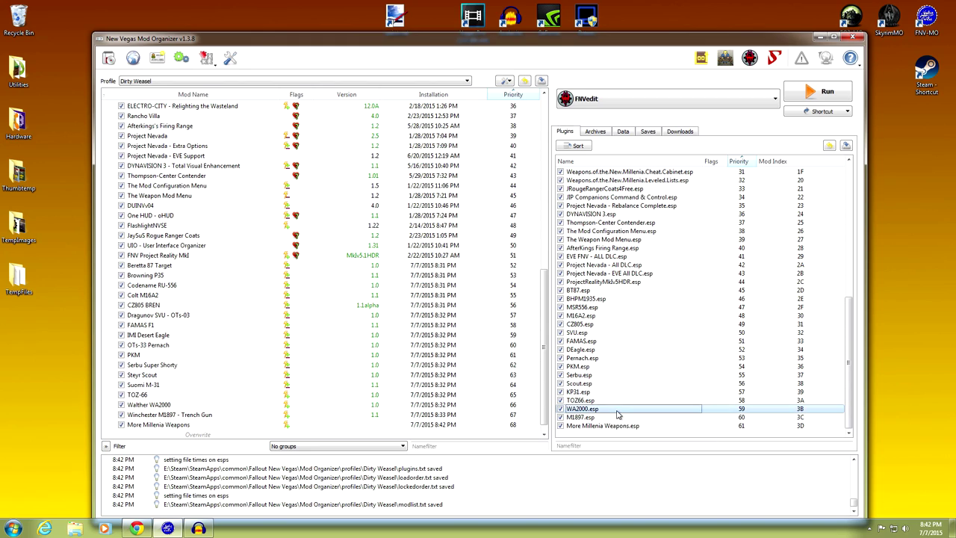
click(121, 265)
click(121, 275)
click(121, 284)
click(121, 295)
click(121, 305)
click(121, 315)
click(121, 324)
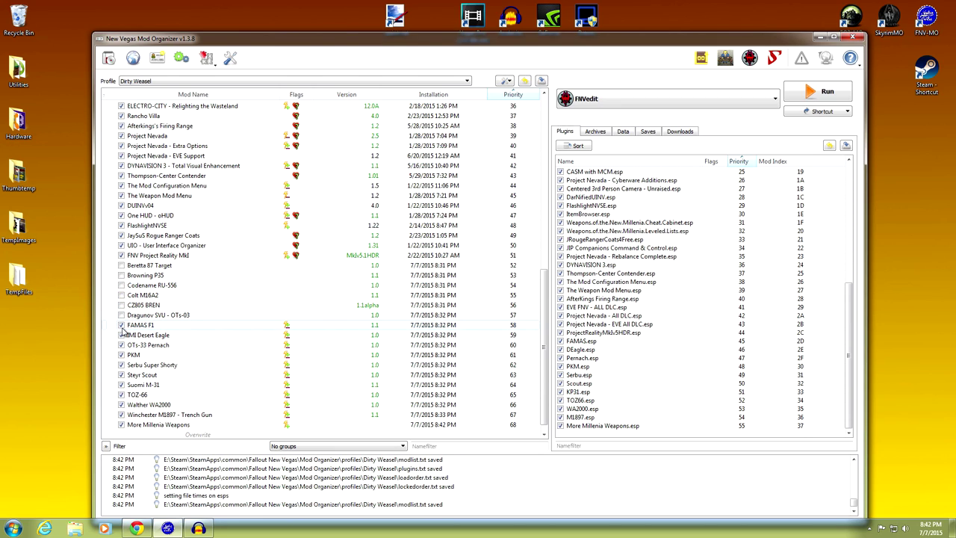
click(121, 335)
click(121, 345)
click(121, 355)
click(121, 365)
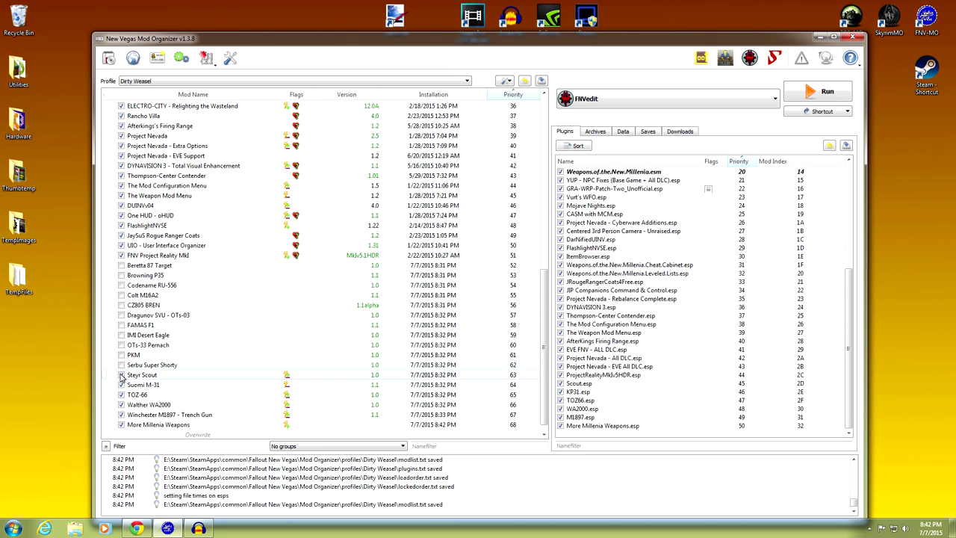
click(121, 374)
click(121, 385)
click(121, 394)
click(120, 404)
click(120, 414)
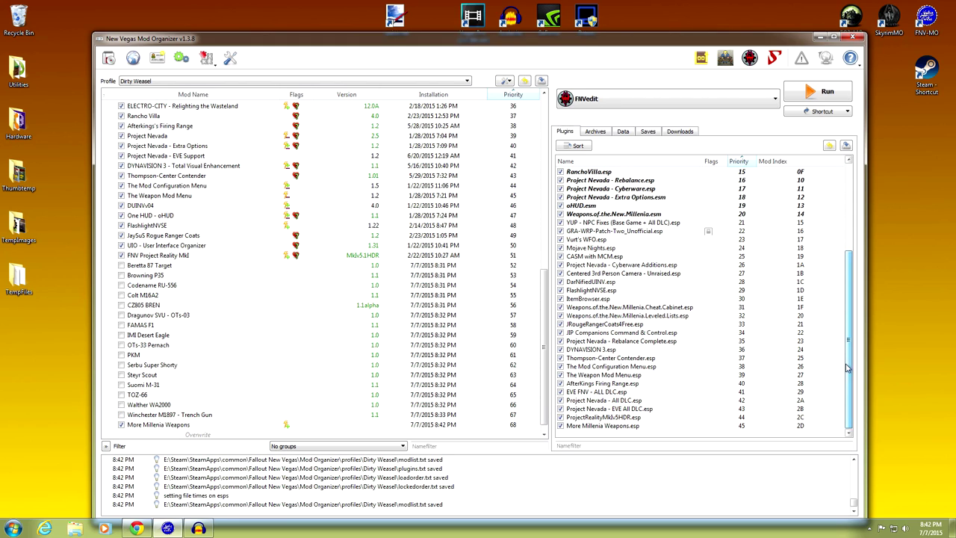
Step: Move the More Millenia Weapons mod up to priority 33, directly below Weapons of the New Millenia in the mod list
mouse_move(618, 428)
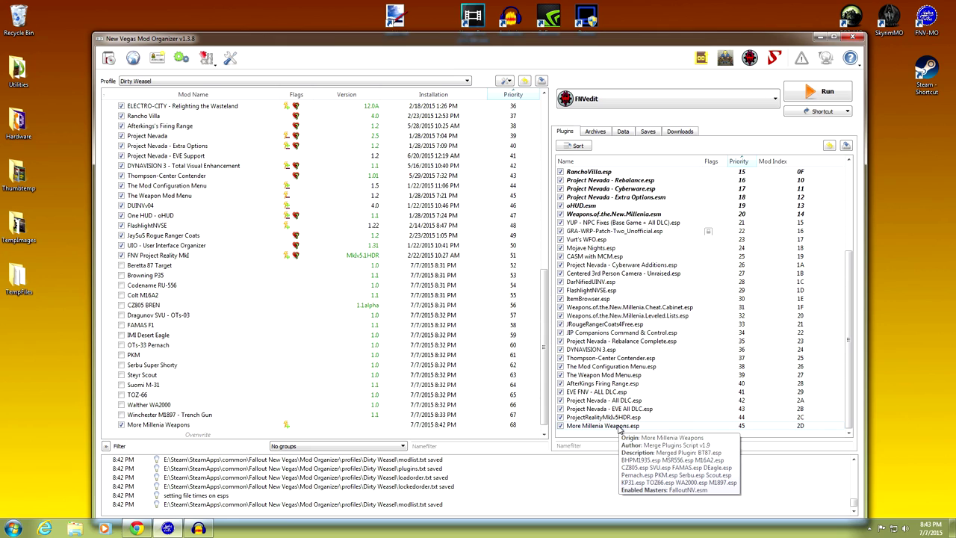
drag(159, 429, 187, 245)
scroll(200, 284, up, 2)
scroll(201, 283, up, 1)
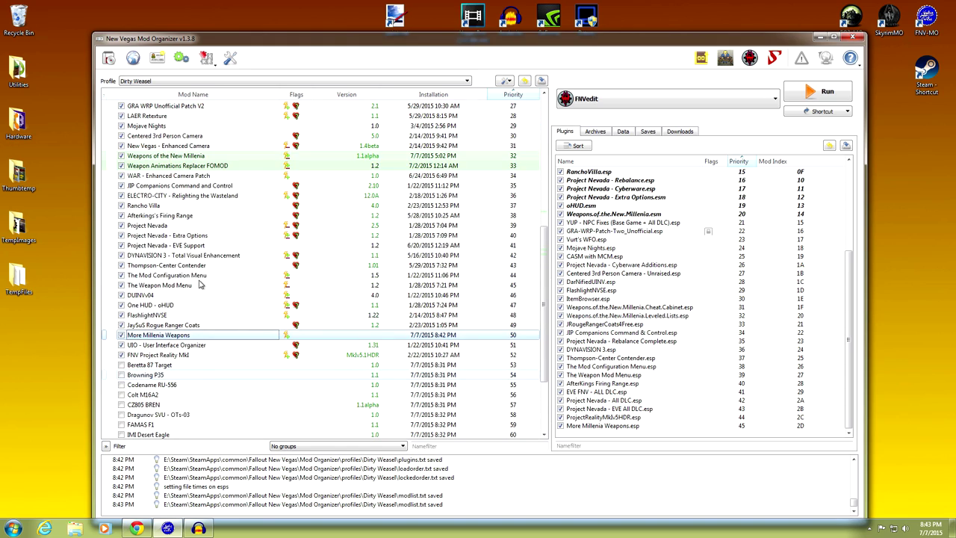
drag(177, 335, 182, 175)
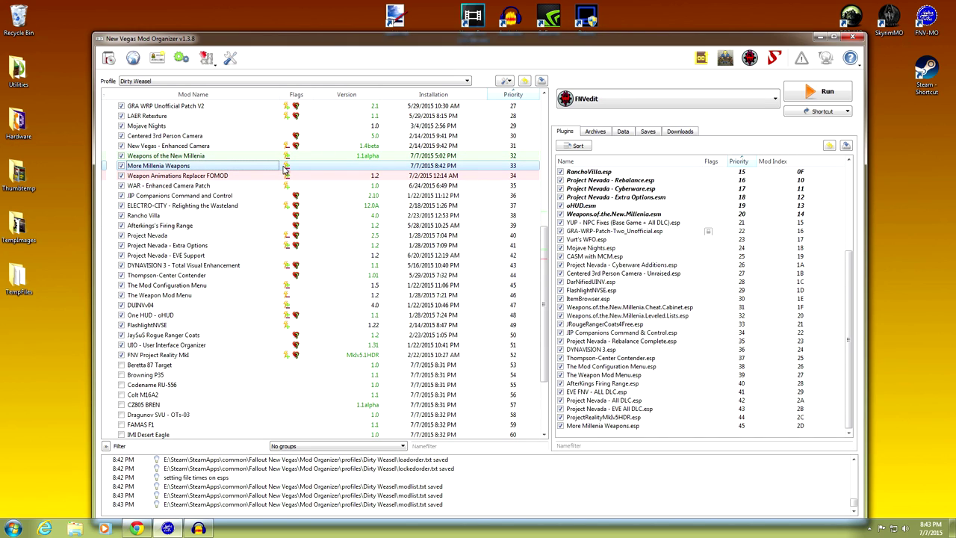
Step: Review the file conflicts of the More Millenia Weapons mod and close its information window
double_click(286, 169)
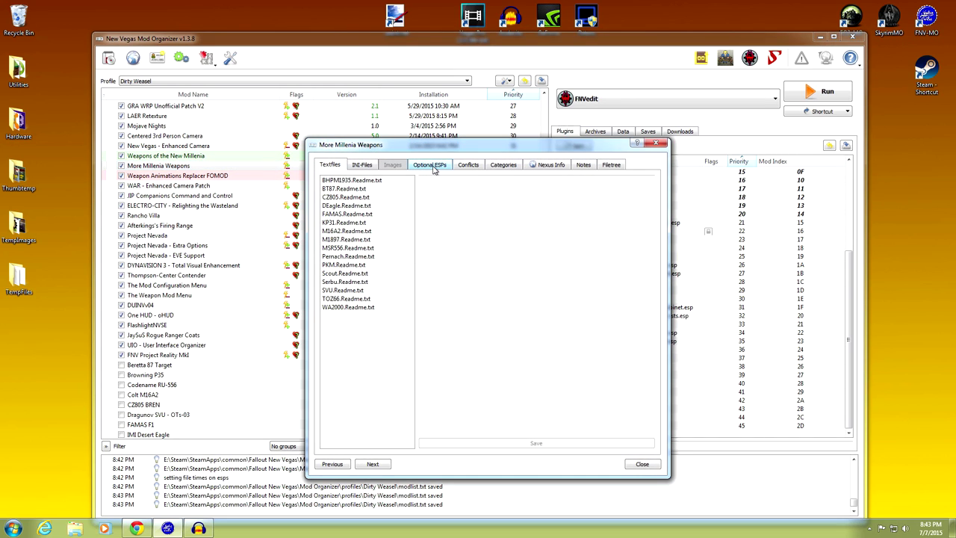
click(463, 166)
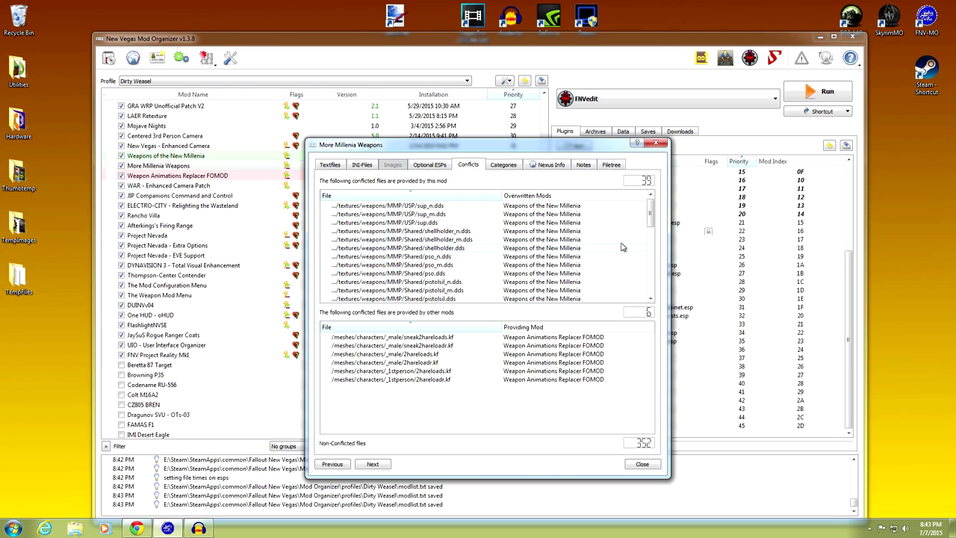
mouse_move(652, 214)
mouse_down()
mouse_move(652, 295)
mouse_move(653, 213)
mouse_up()
click(640, 464)
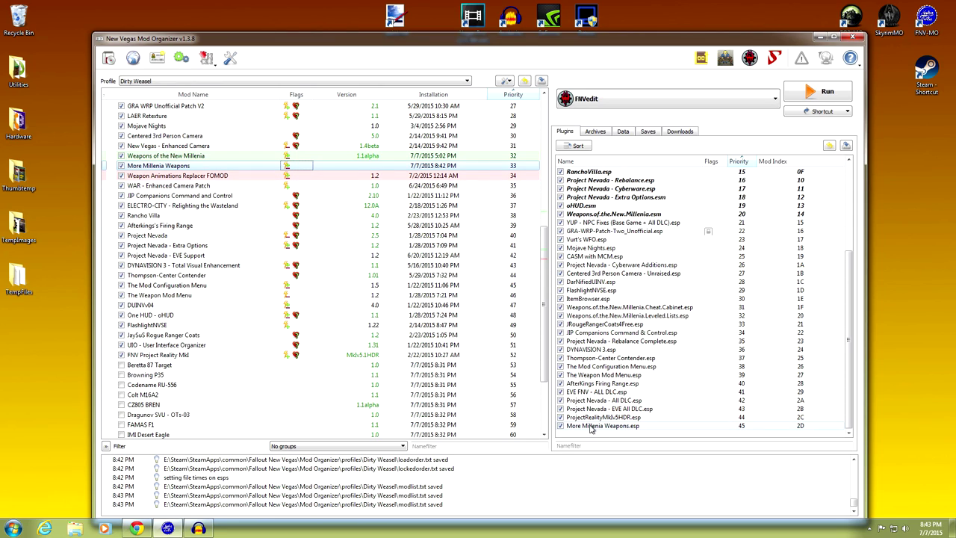
Step: Move More Millenia Weapons.esp between the Weapons.of.the.New.Millenia Cheat.Cabinet and Leveled.Lists plugins in the load order
drag(590, 428, 630, 317)
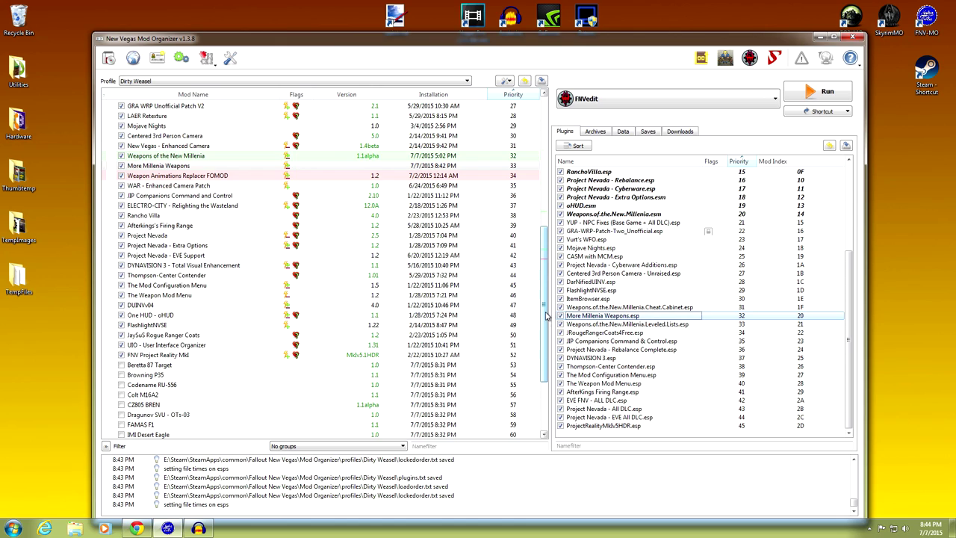
scroll(545, 360, down, 3)
scroll(549, 361, down, 1)
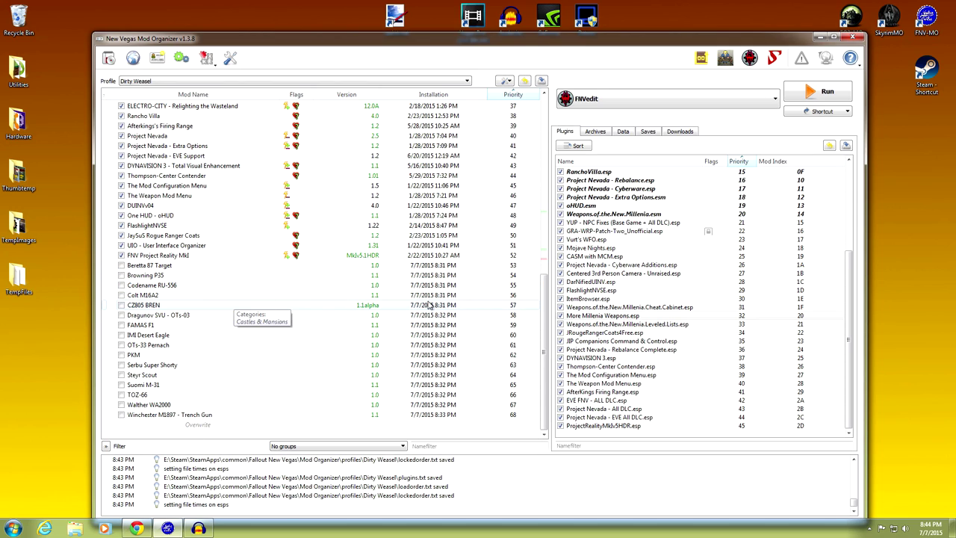
Step: Select 4GB FNV as the executable and launch the game with it
click(772, 99)
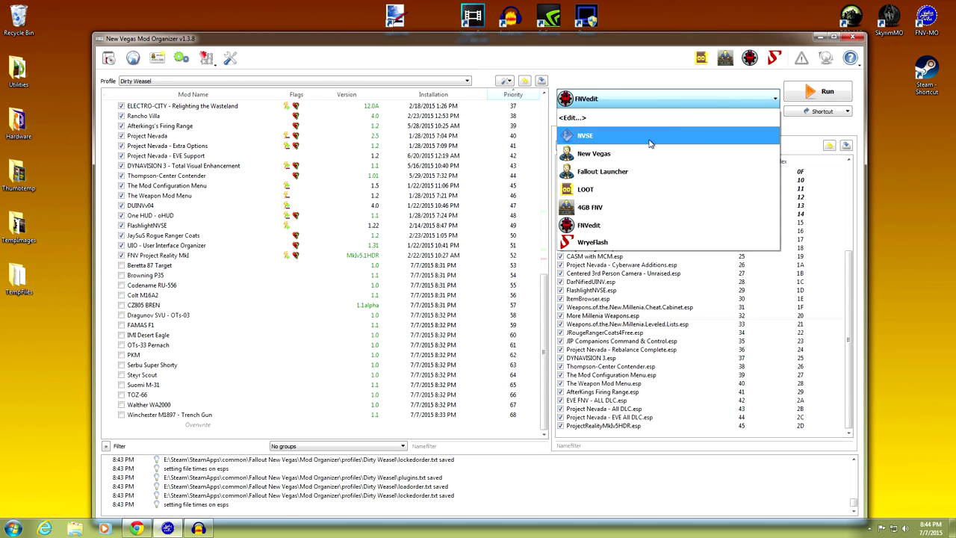
click(654, 206)
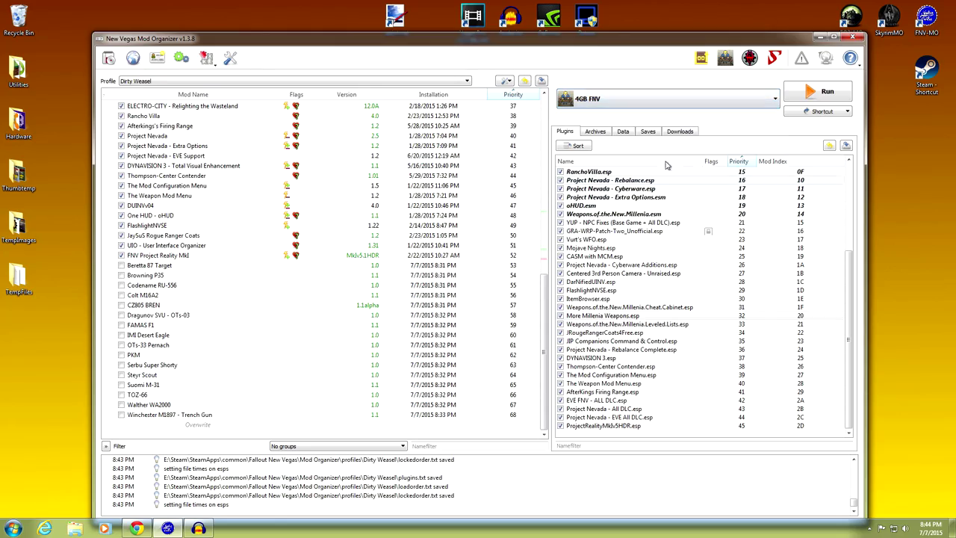
click(805, 92)
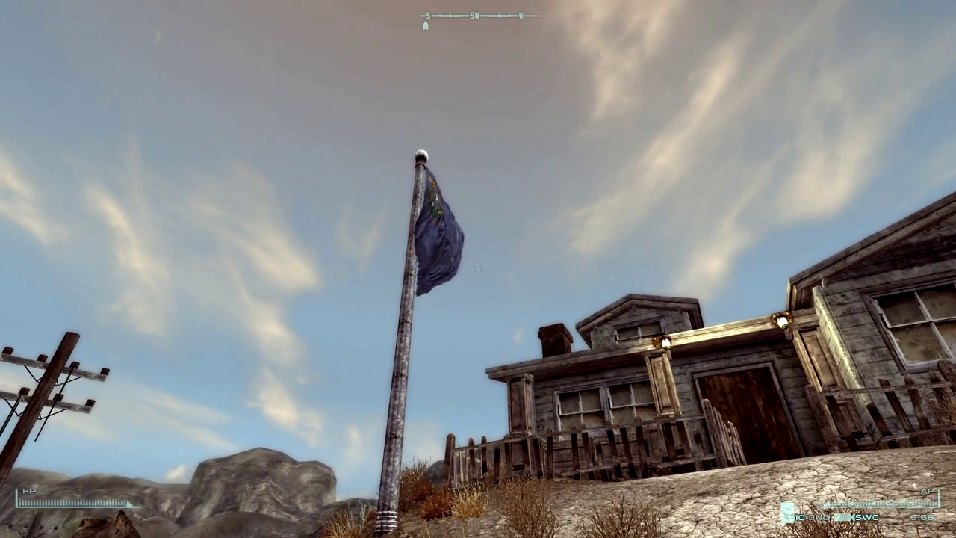
key(w)
key(w)
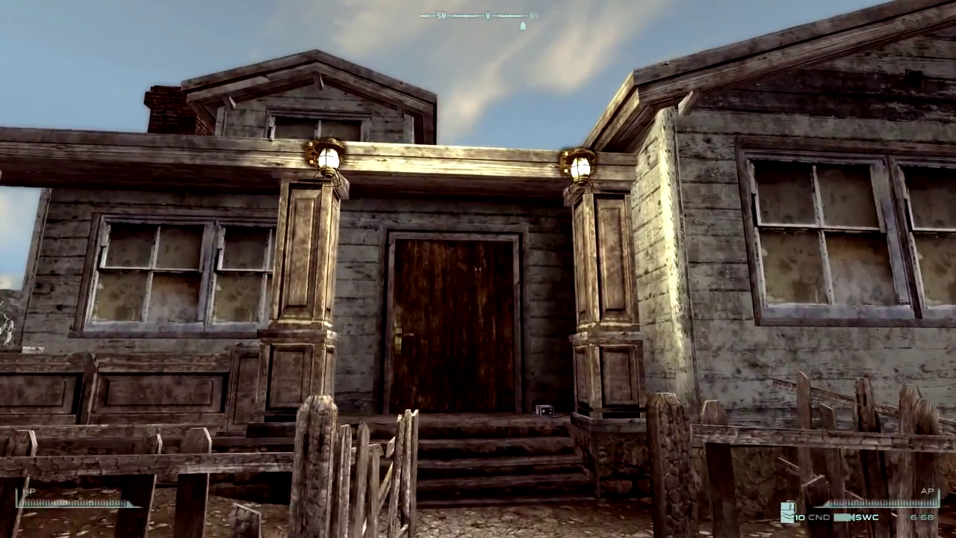
key(w)
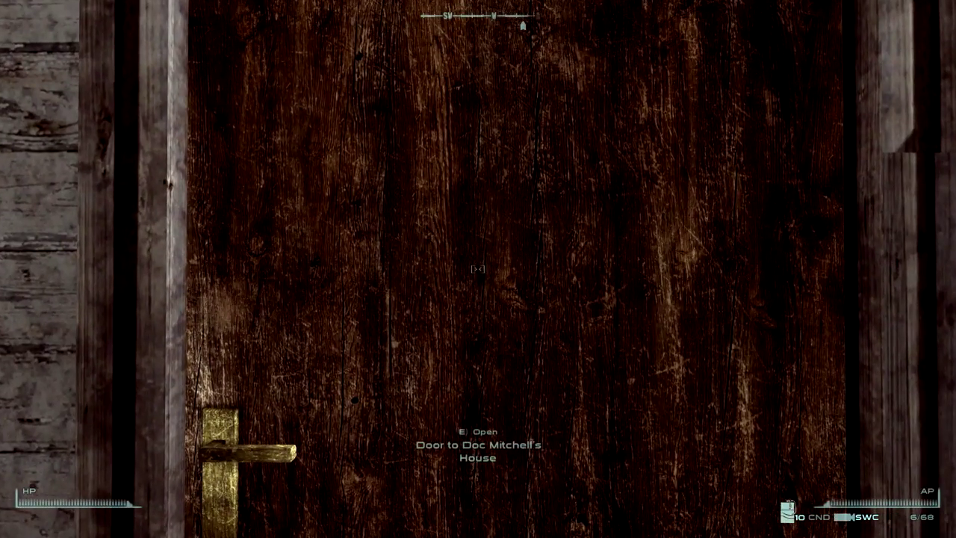
key(e)
key(w)
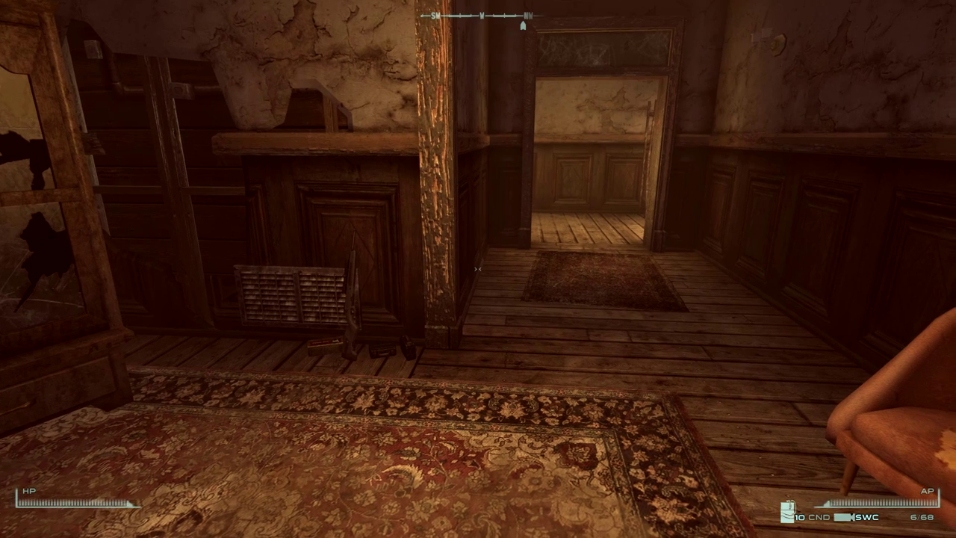
key(w)
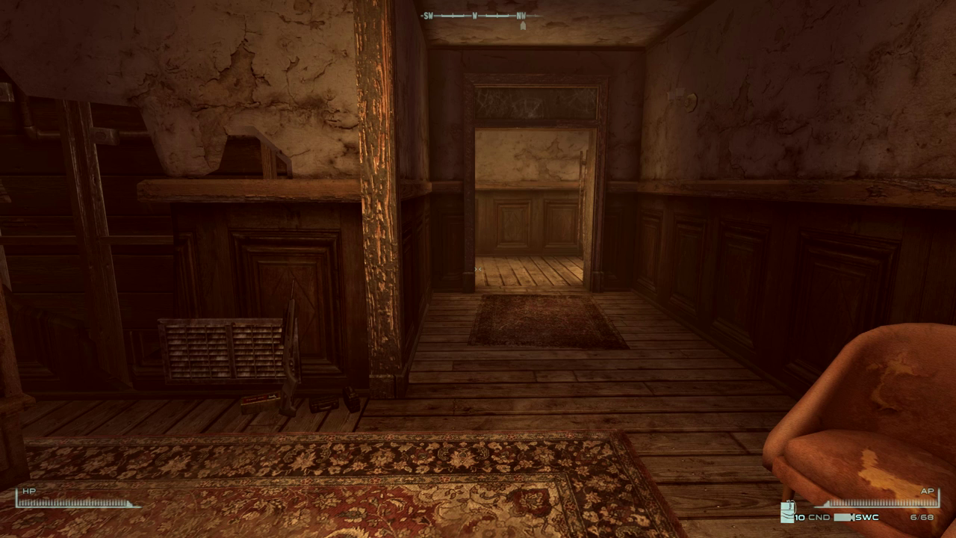
key(f)
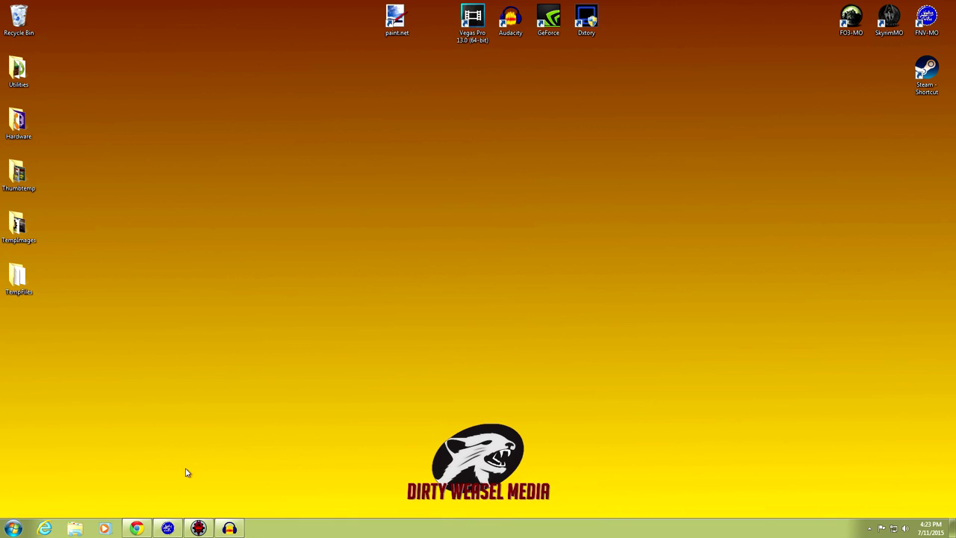
Step: Switch to Chrome and open the Millenia's Additional Weapons page from the guide's Additional Weapons section
click(135, 527)
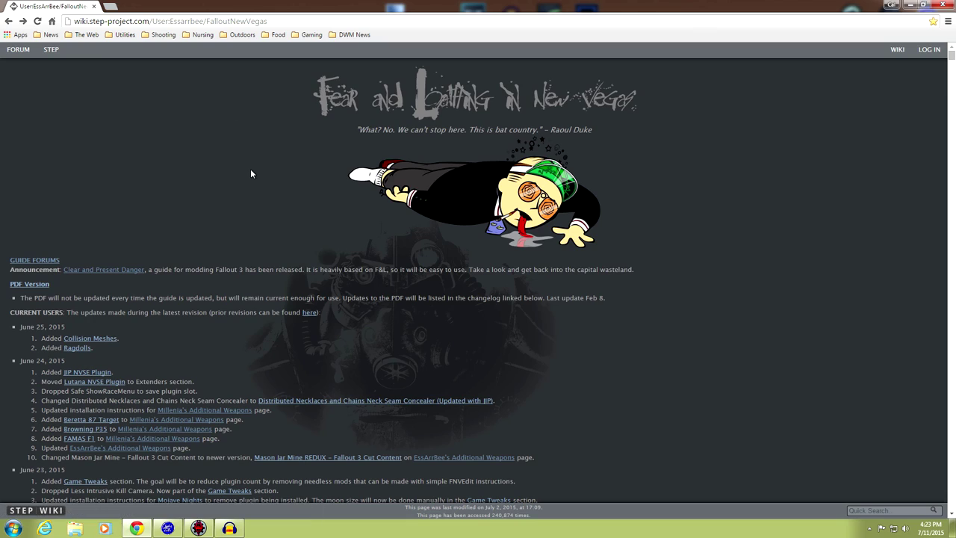
scroll(419, 261, down, 12)
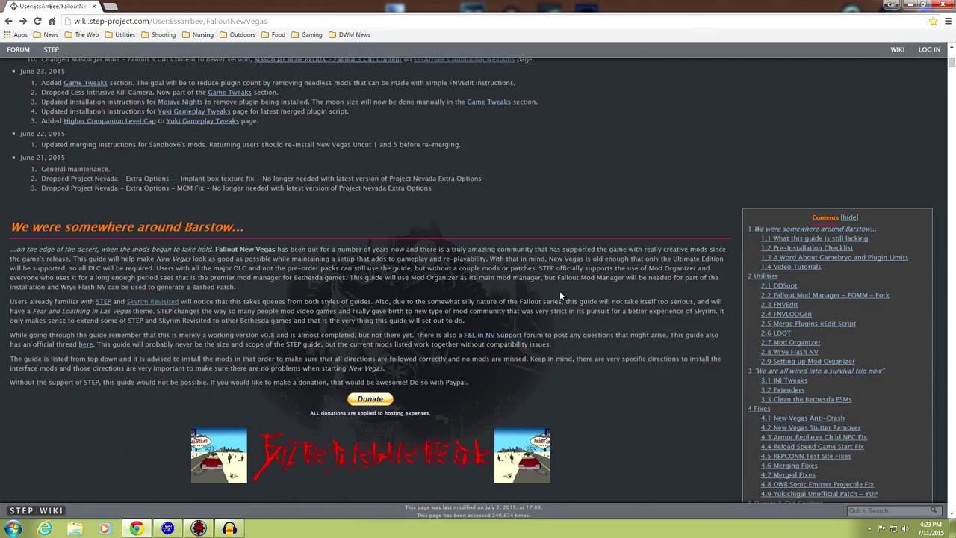
scroll(598, 295, down, 3)
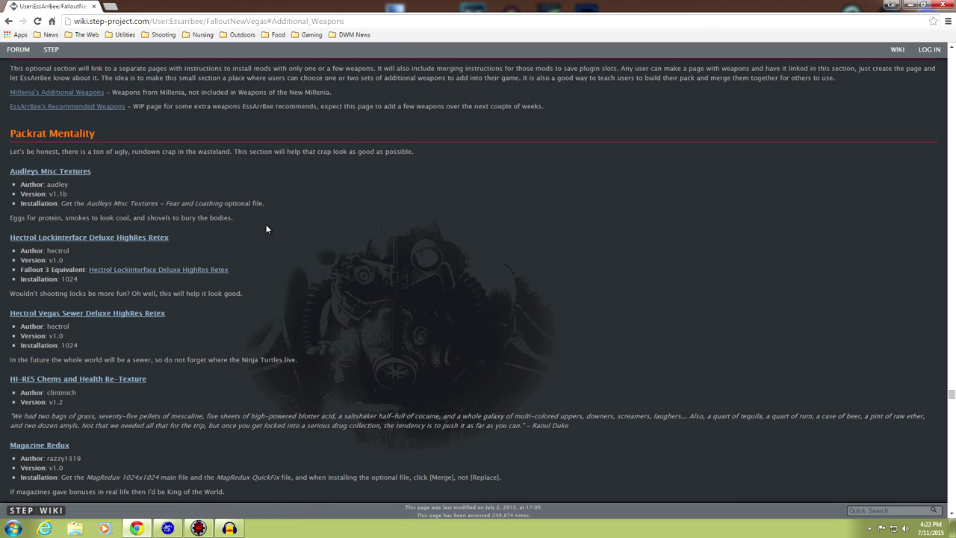
scroll(262, 231, up, 2)
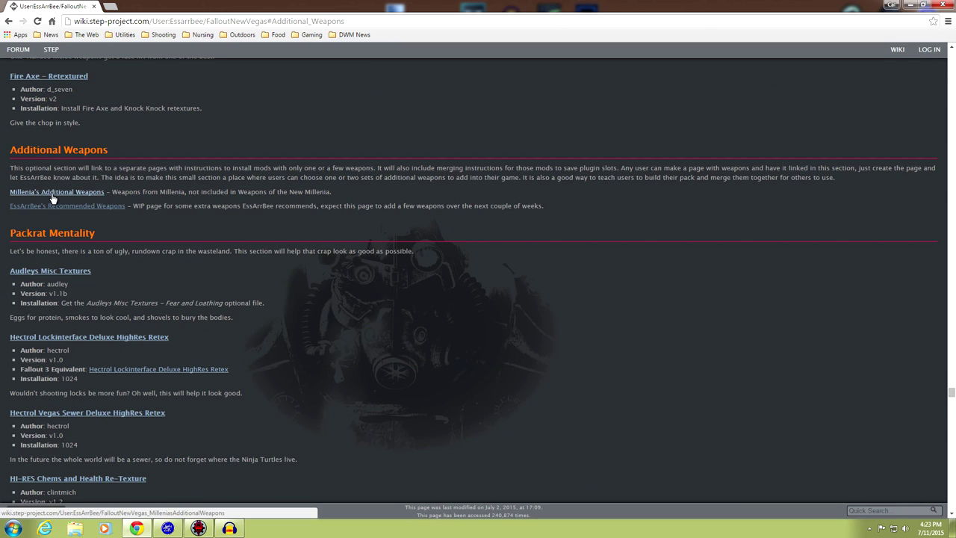
click(52, 194)
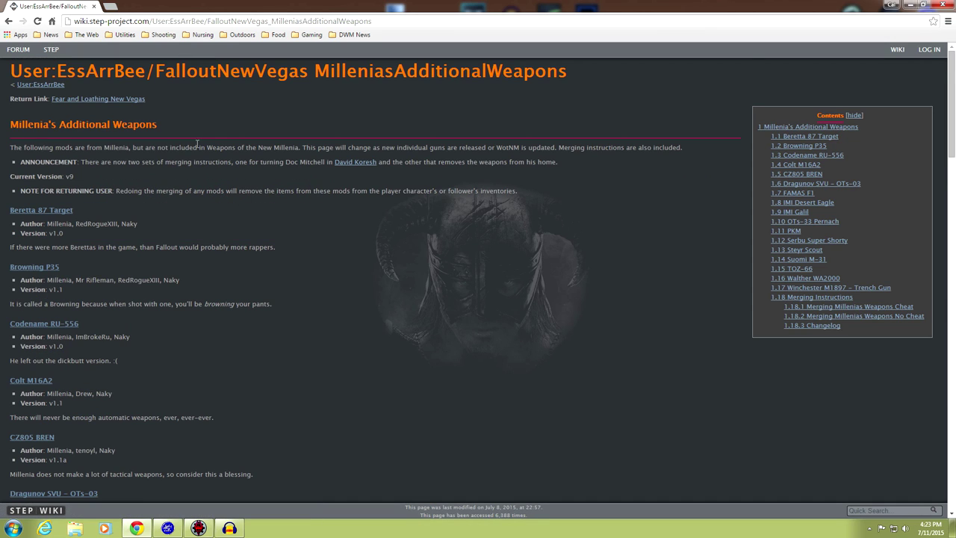
Step: Look through the weapon mods listed on the Millenia's Additional Weapons page, checking the IMI Galil entry
scroll(222, 155, down, 3)
scroll(222, 160, down, 3)
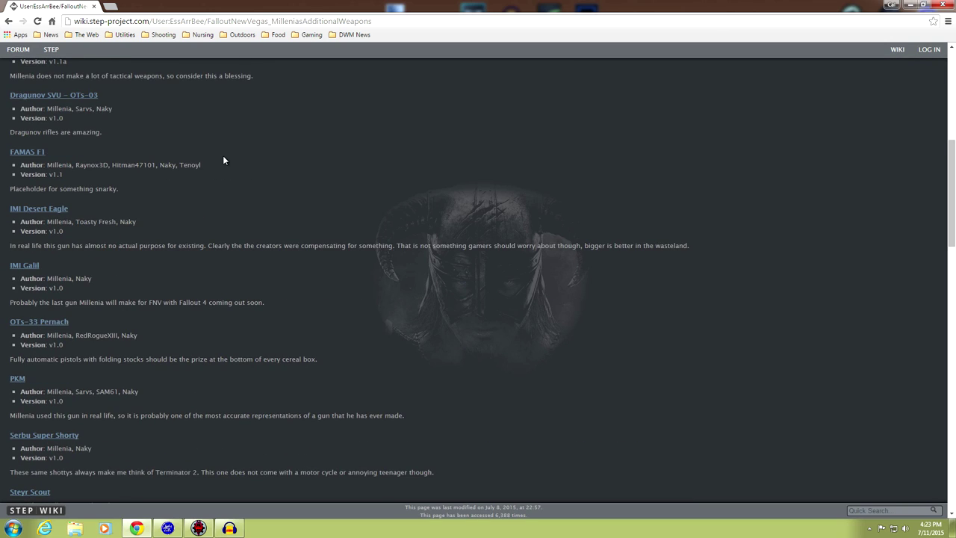
drag(6, 215, 46, 213)
click(107, 222)
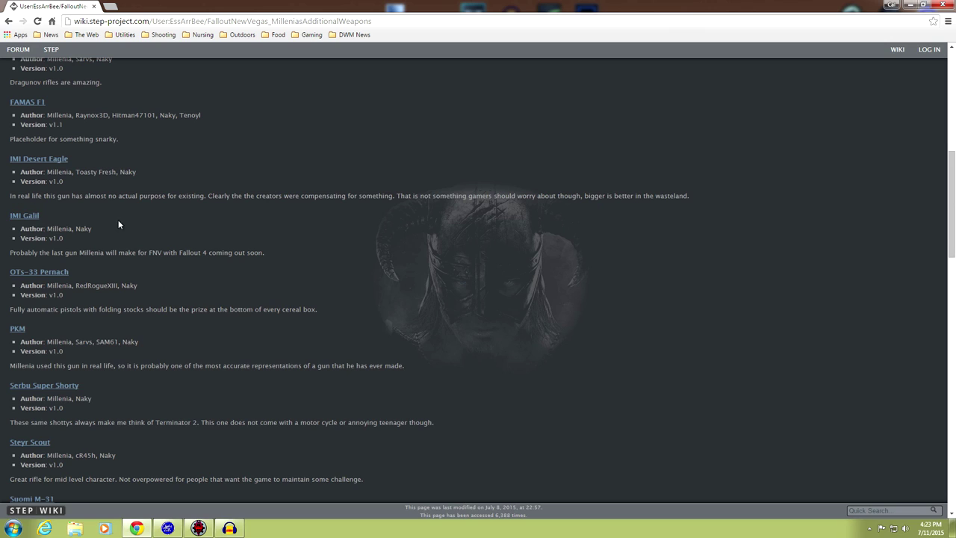
scroll(227, 220, down, 1)
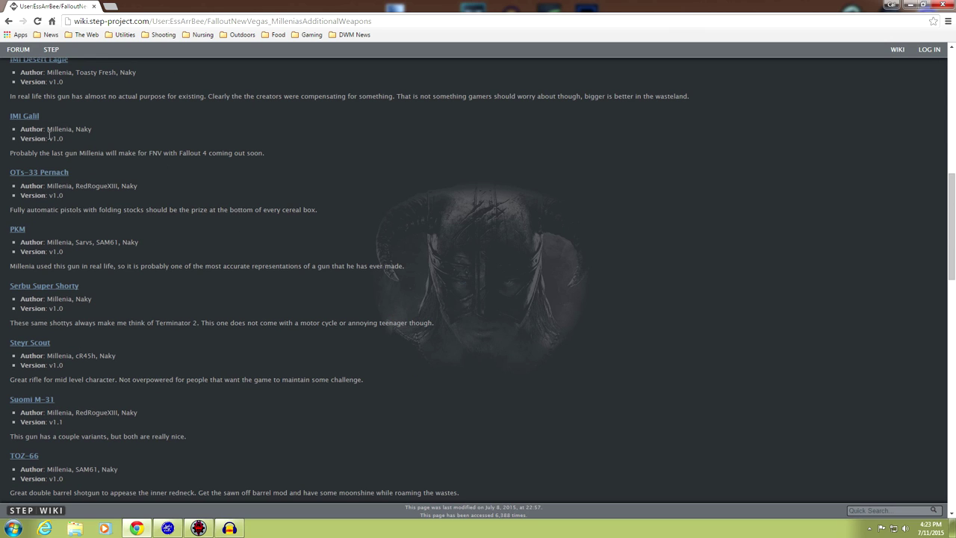
scroll(242, 211, down, 3)
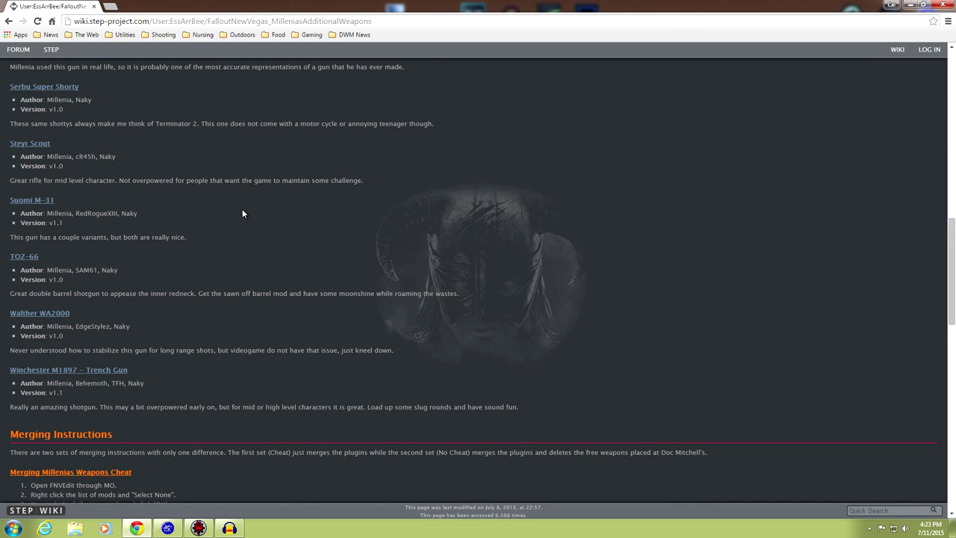
Step: Read the Cheat and No Cheat merging instructions for Millenia's weapons
scroll(242, 214, down, 1)
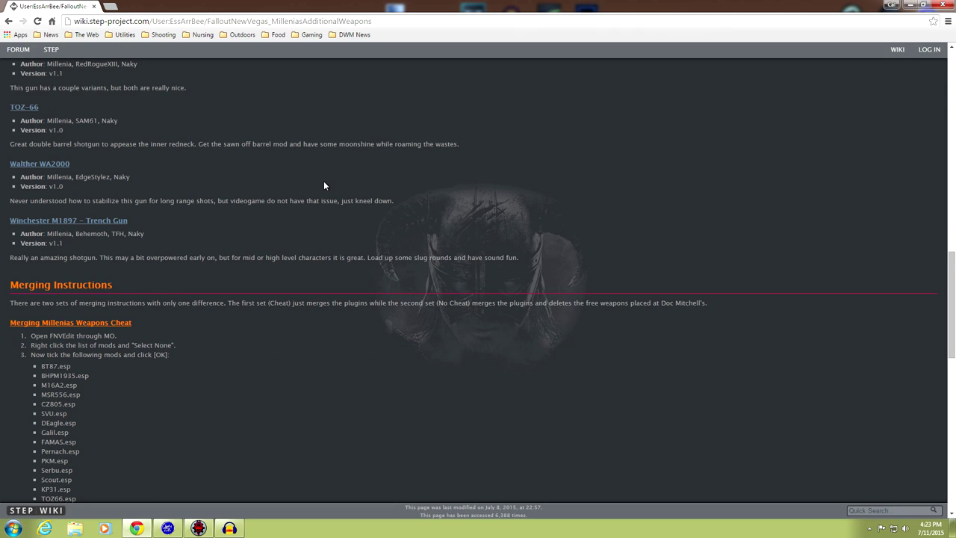
scroll(324, 195, down, 2)
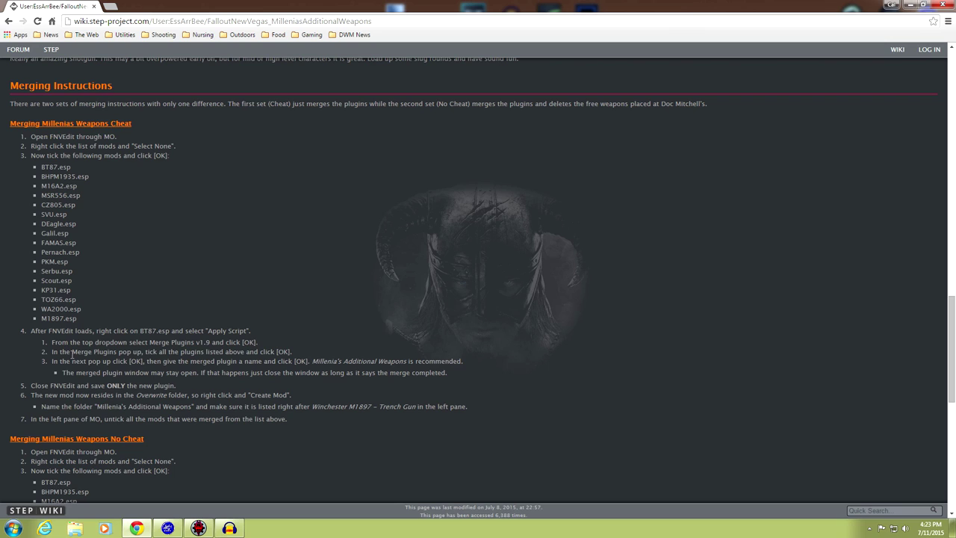
scroll(215, 324, down, 3)
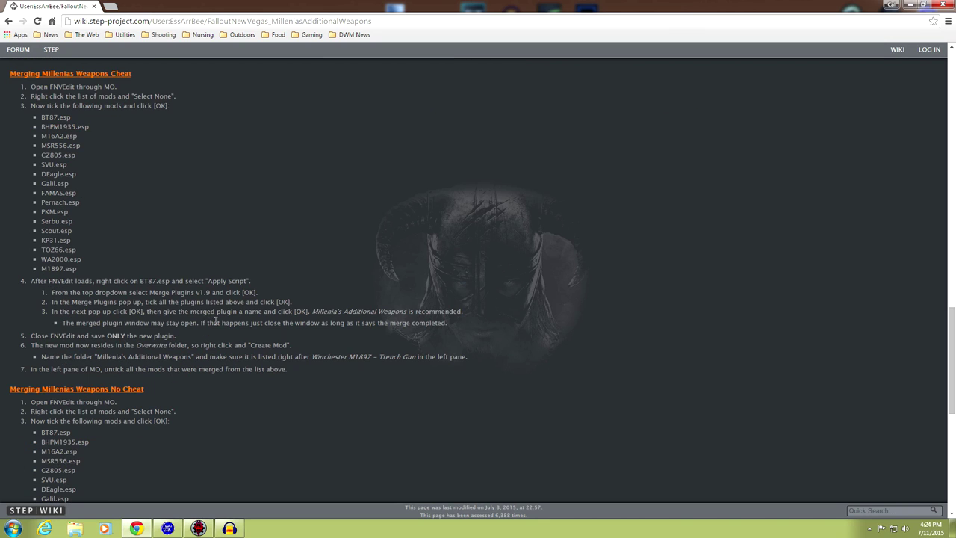
scroll(215, 324, down, 2)
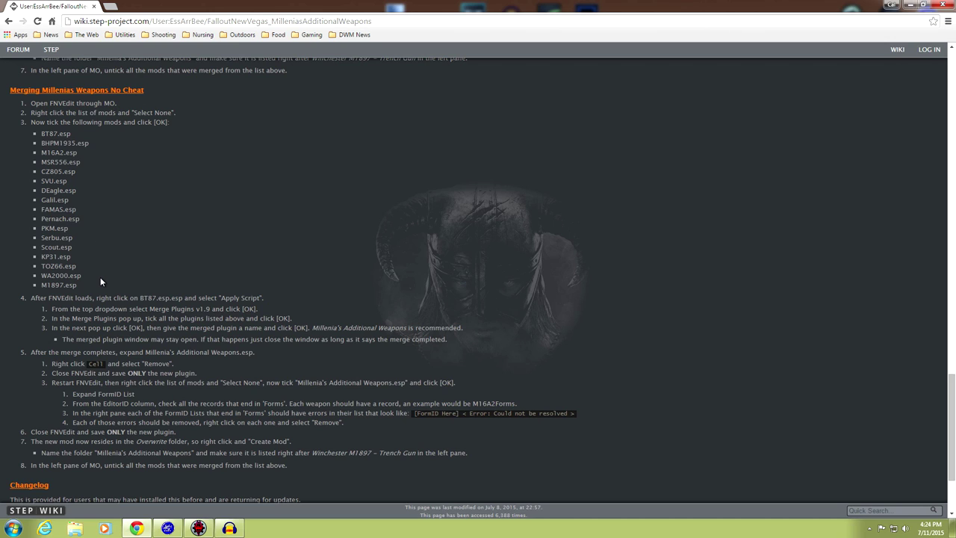
Step: Compare the Cheat and No Cheat merging steps in the guide, highlighting the "Error: Could not be resolved" example text
scroll(196, 207, up, 3)
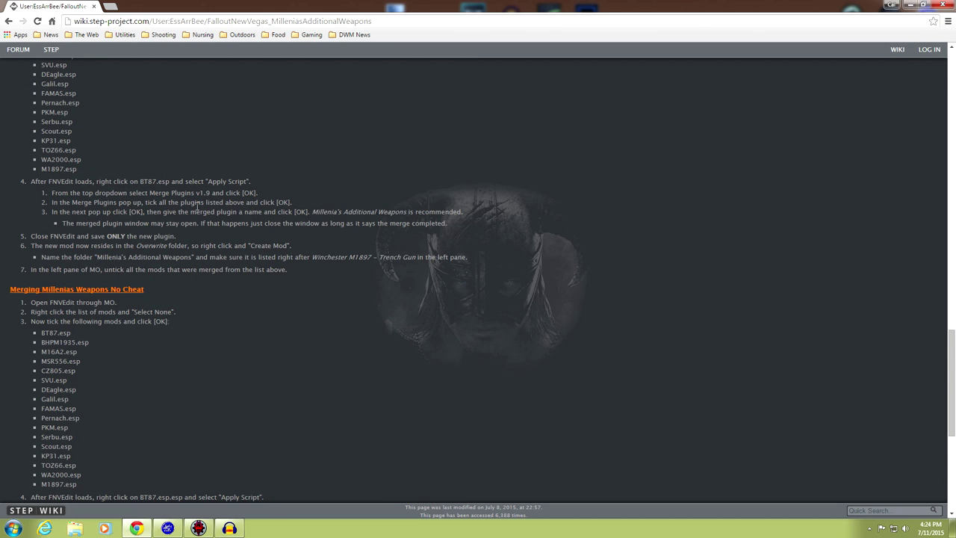
scroll(150, 194, down, 3)
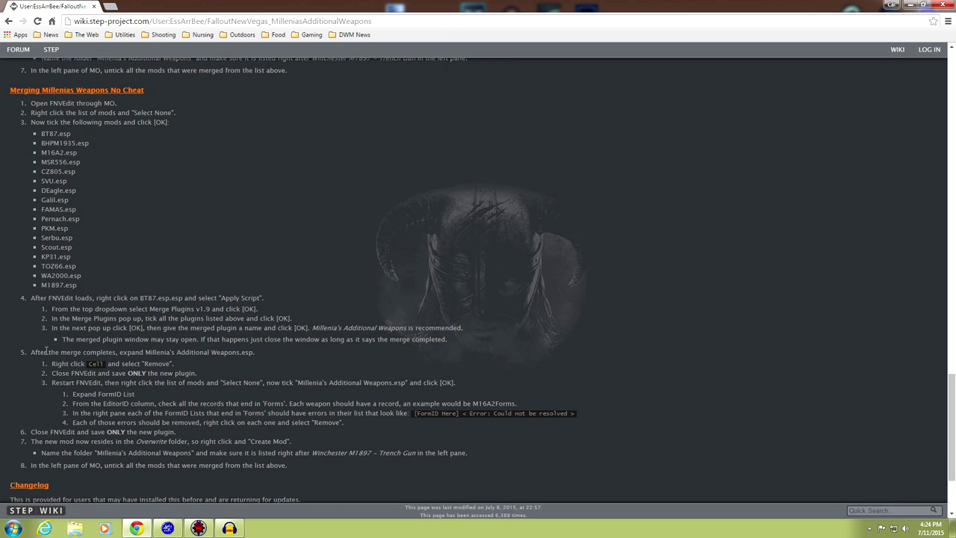
scroll(156, 295, up, 2)
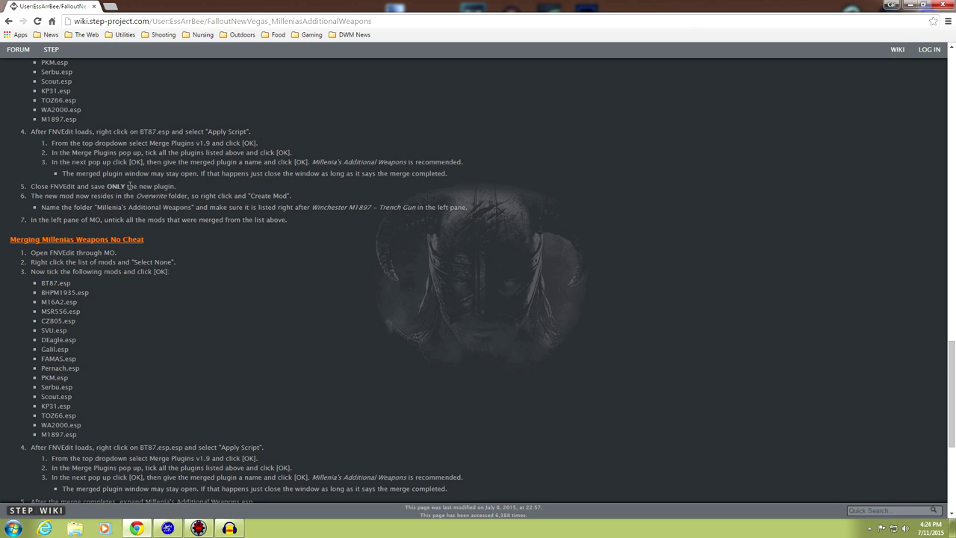
scroll(221, 240, down, 2)
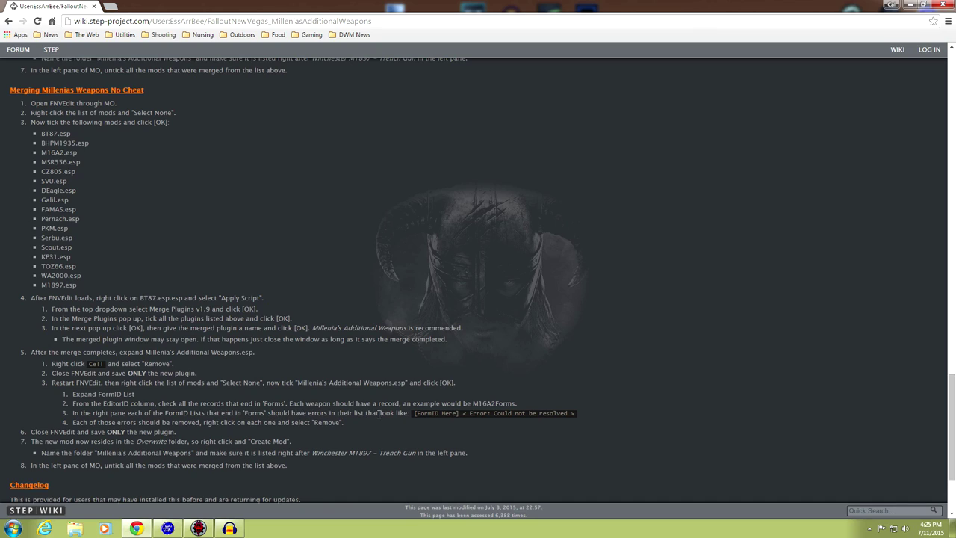
drag(413, 413, 584, 412)
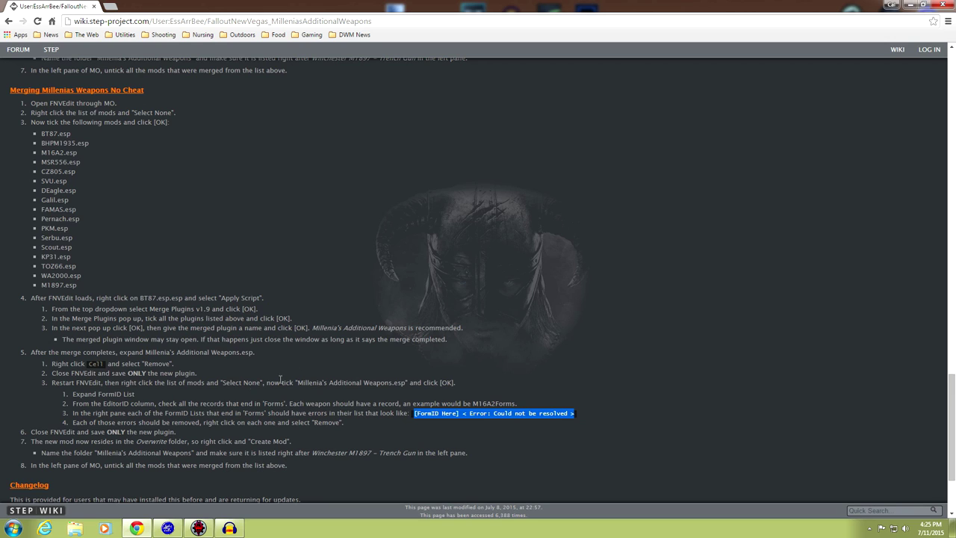
scroll(268, 260, up, 5)
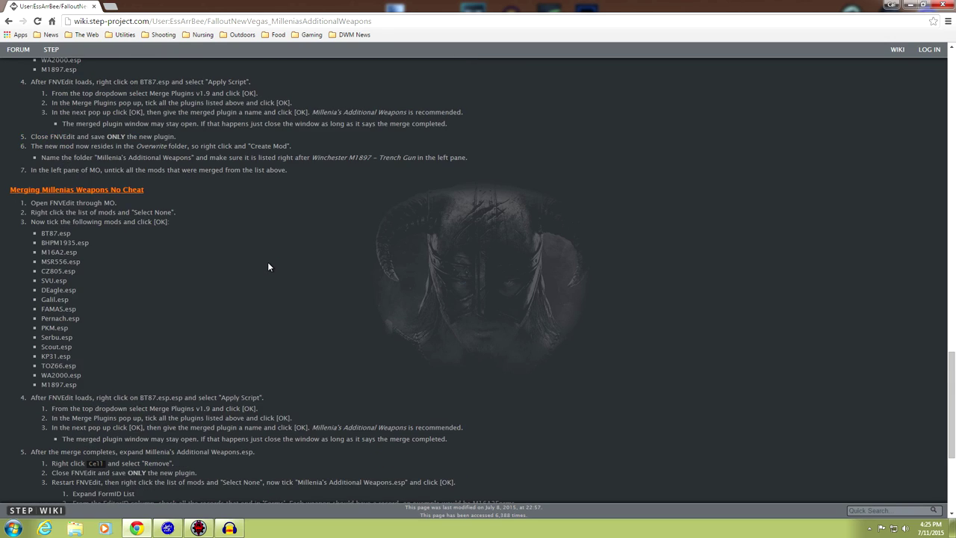
scroll(267, 263, down, 4)
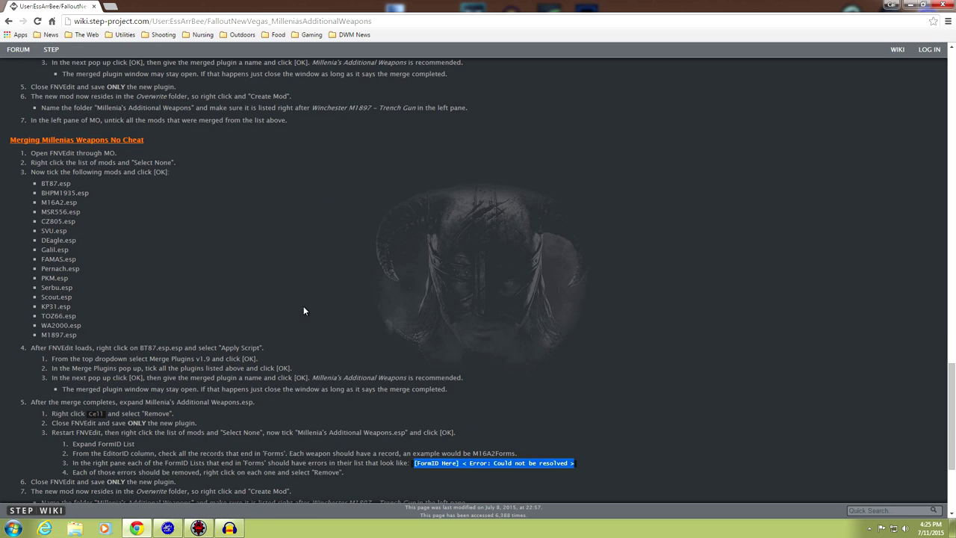
Step: Bring up FNVEdit and move its window off the guide's steps, and return to Chrome to recheck the post-merge instructions
click(198, 528)
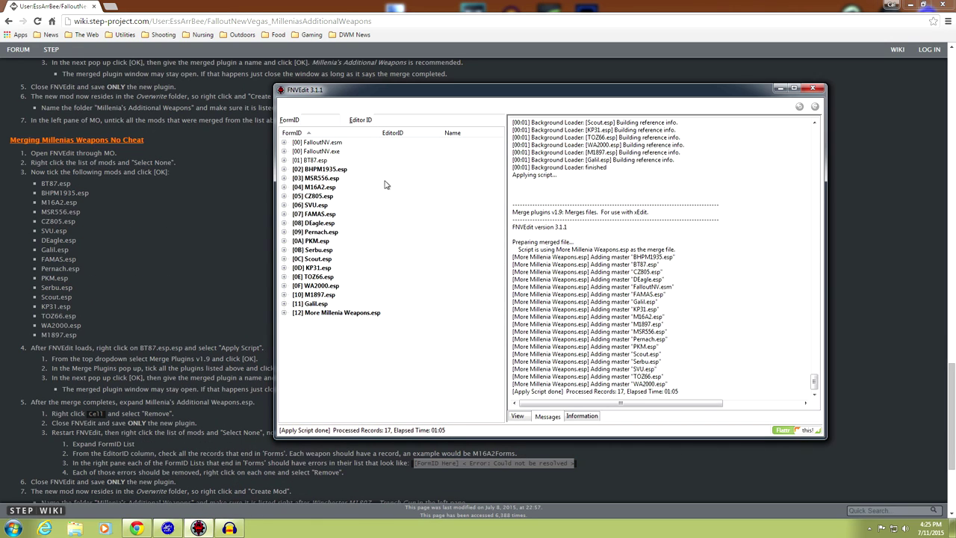
drag(472, 94, 573, 74)
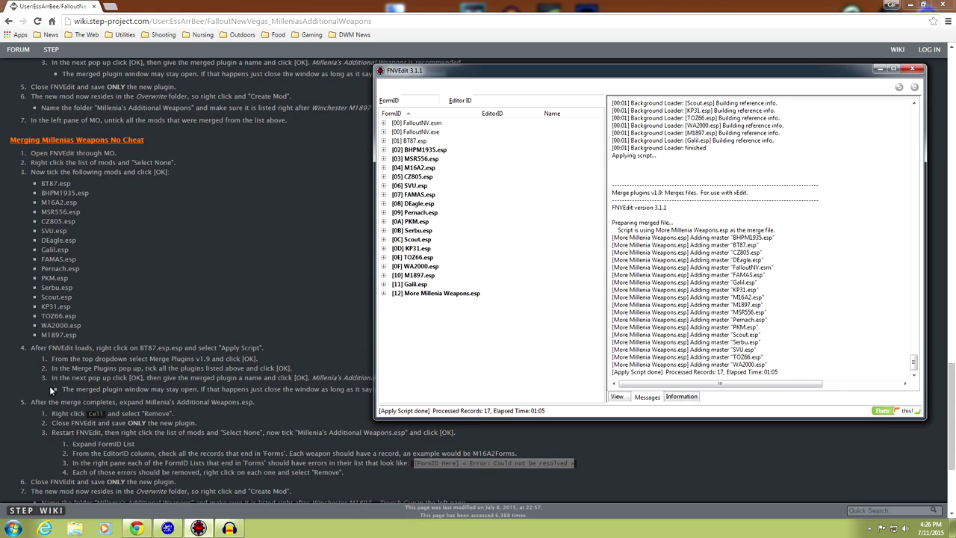
click(186, 309)
scroll(187, 309, up, 3)
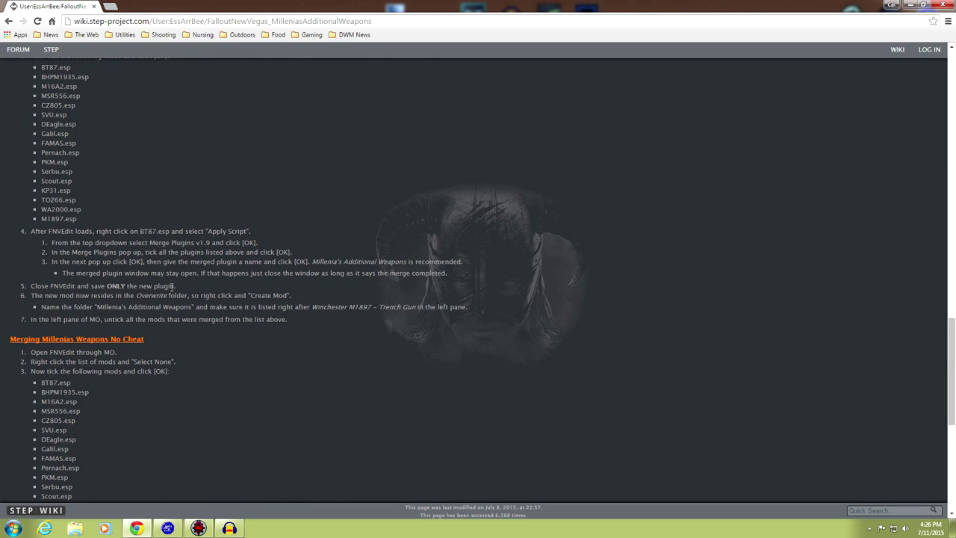
scroll(208, 293, down, 4)
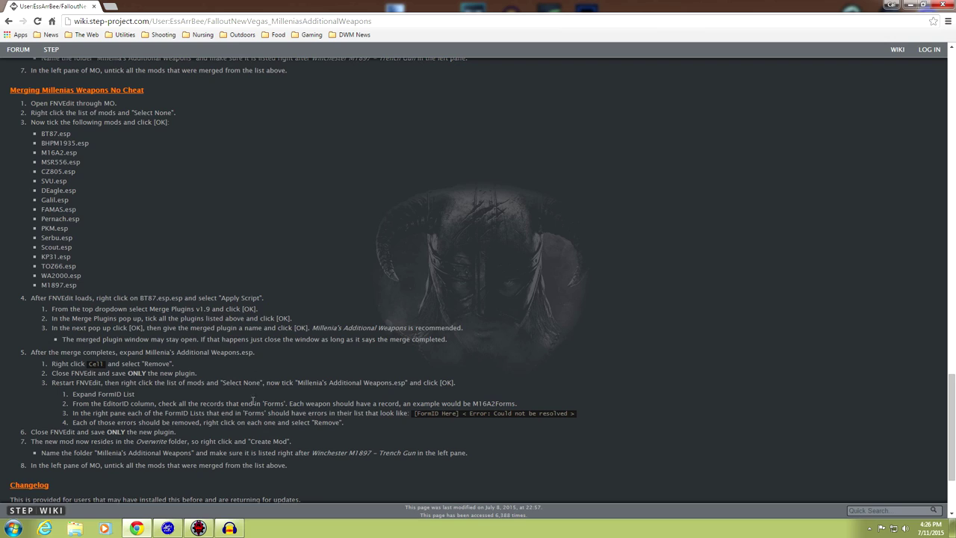
Step: Switch to FNVEdit and permanently remove the Cell group from More Millenia Weapons.esp
click(199, 527)
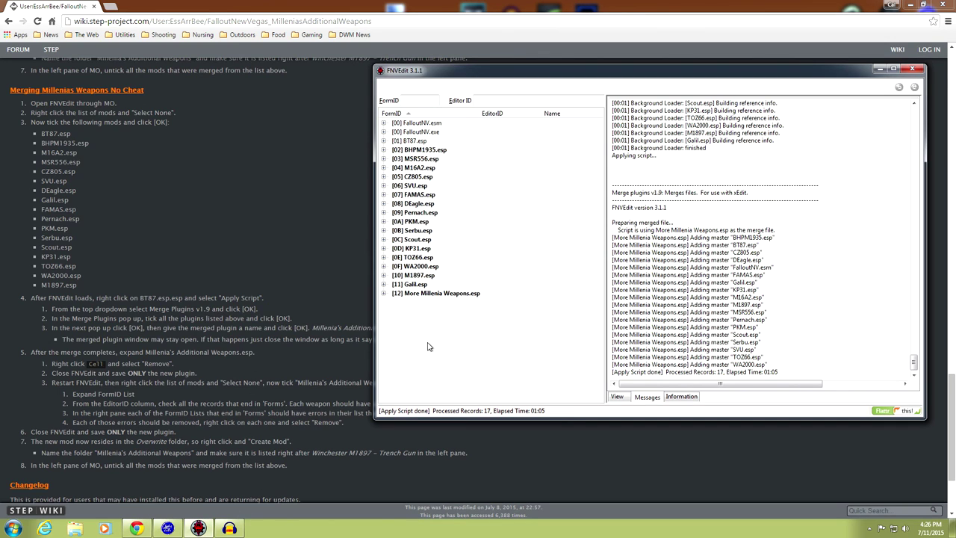
click(383, 293)
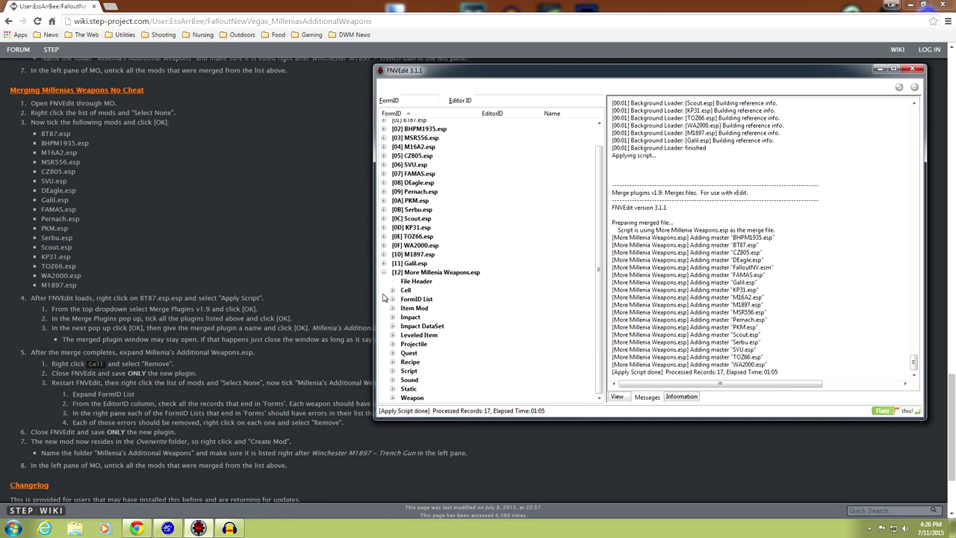
click(415, 291)
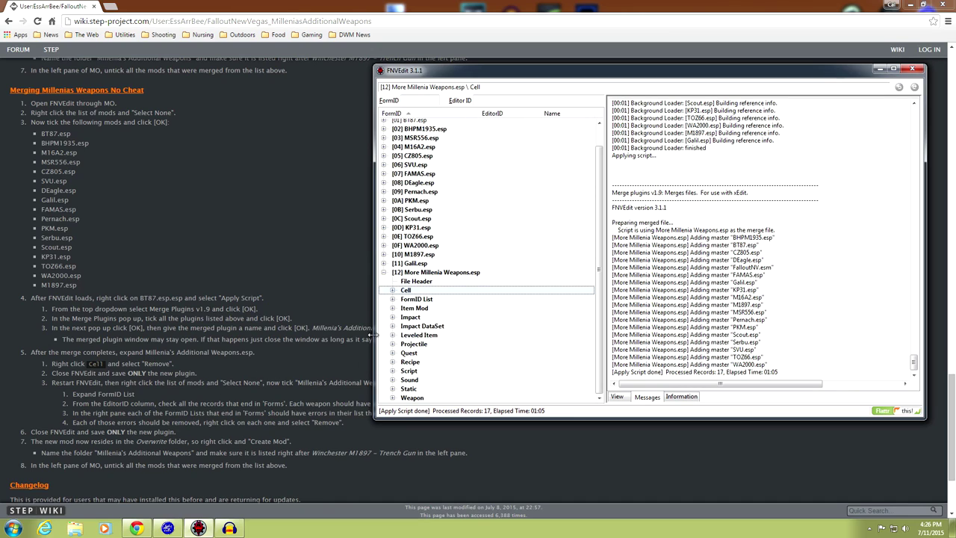
right_click(419, 292)
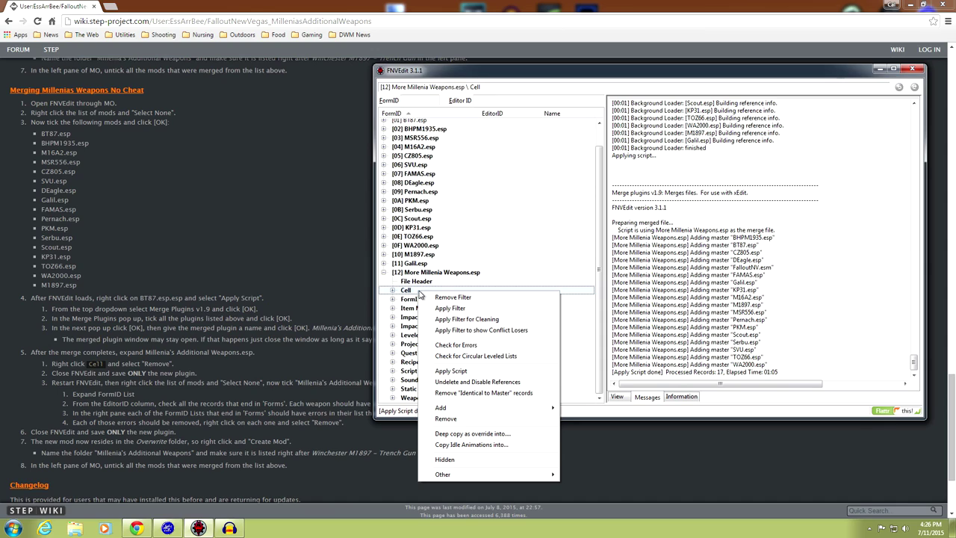
click(443, 419)
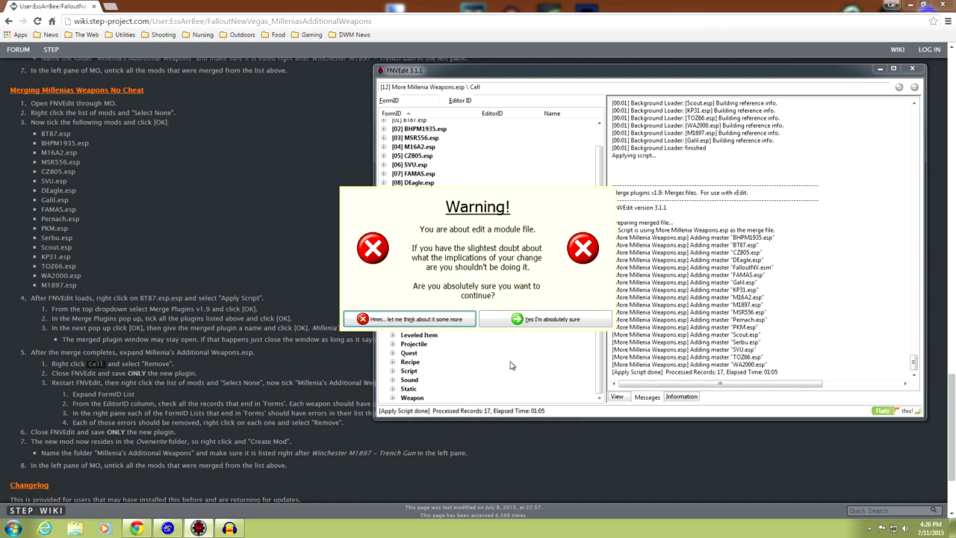
click(541, 321)
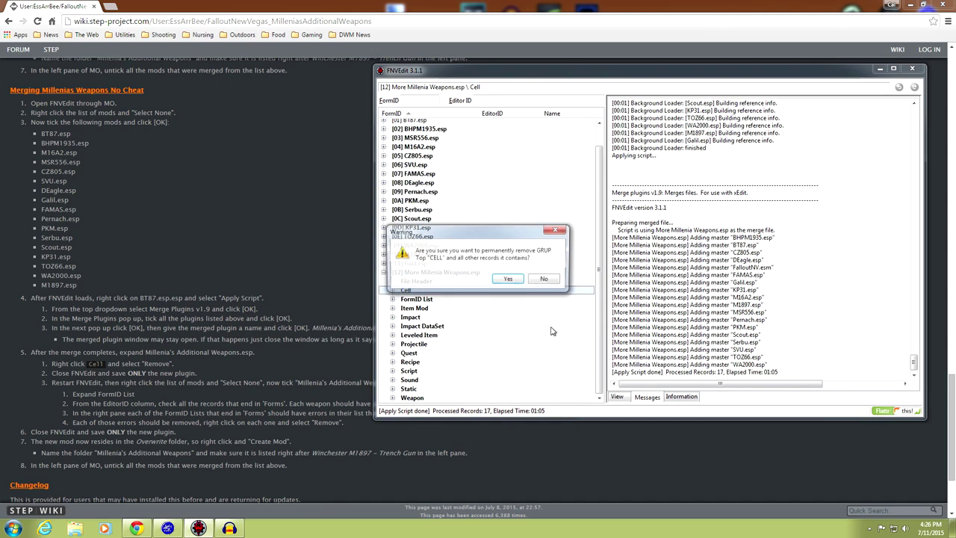
click(507, 280)
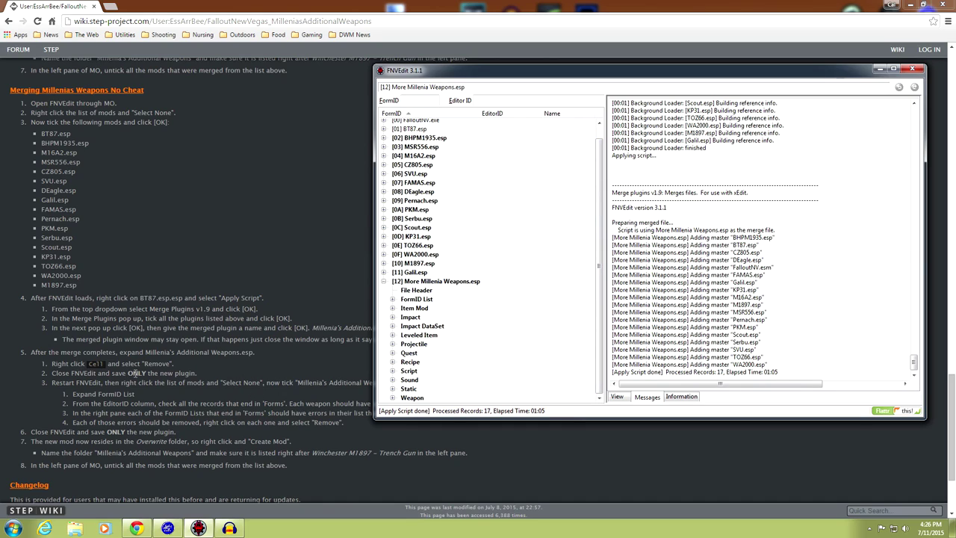
Step: Close FNVEdit, saving only More Millenia Weapons.esp
click(912, 69)
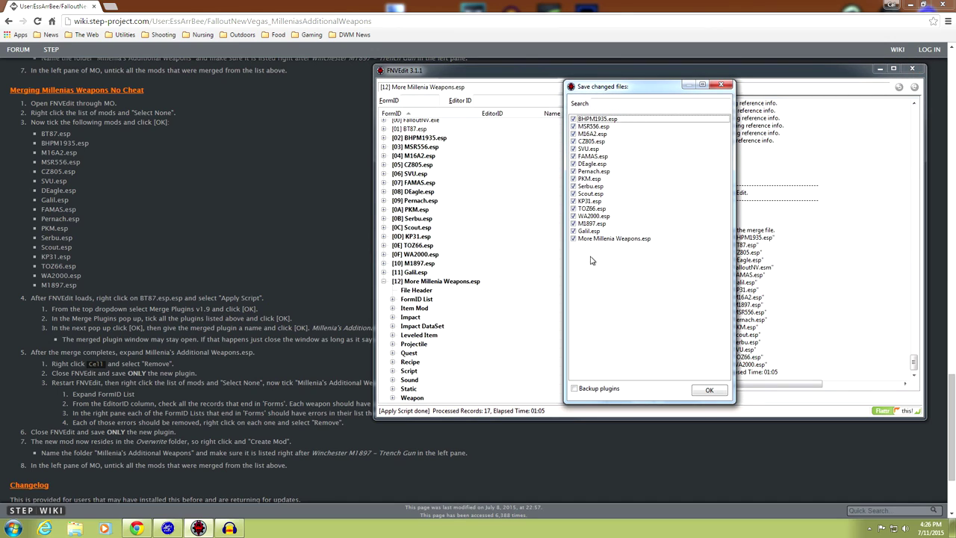
right_click(669, 185)
click(678, 198)
click(574, 238)
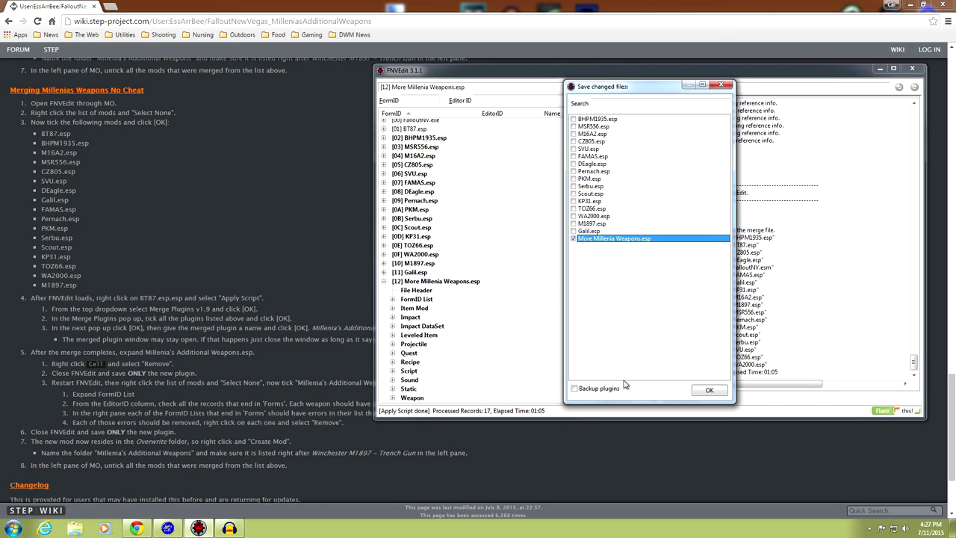
click(706, 390)
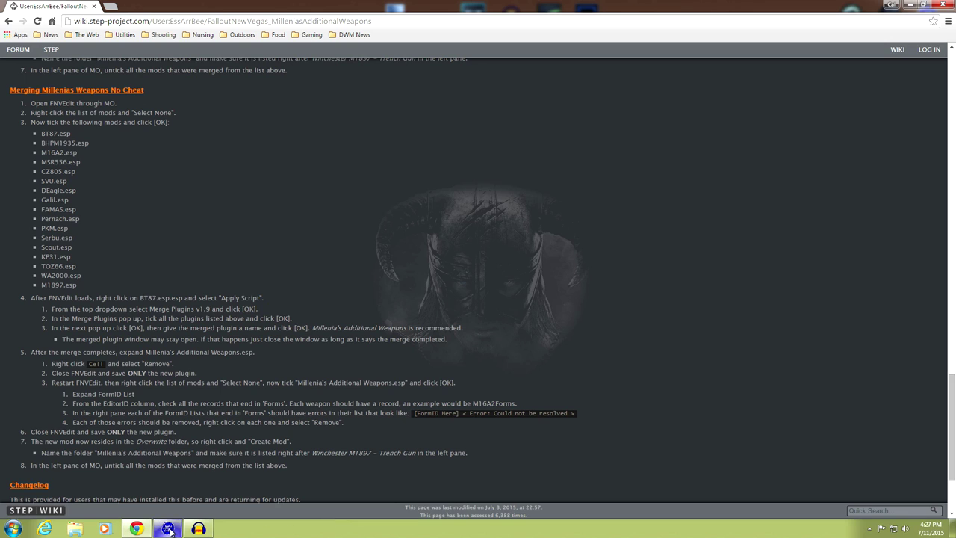
Step: Switch to Mod Organizer and check the merged plugin and asset folders in the Overwrite contents
click(198, 528)
double_click(209, 426)
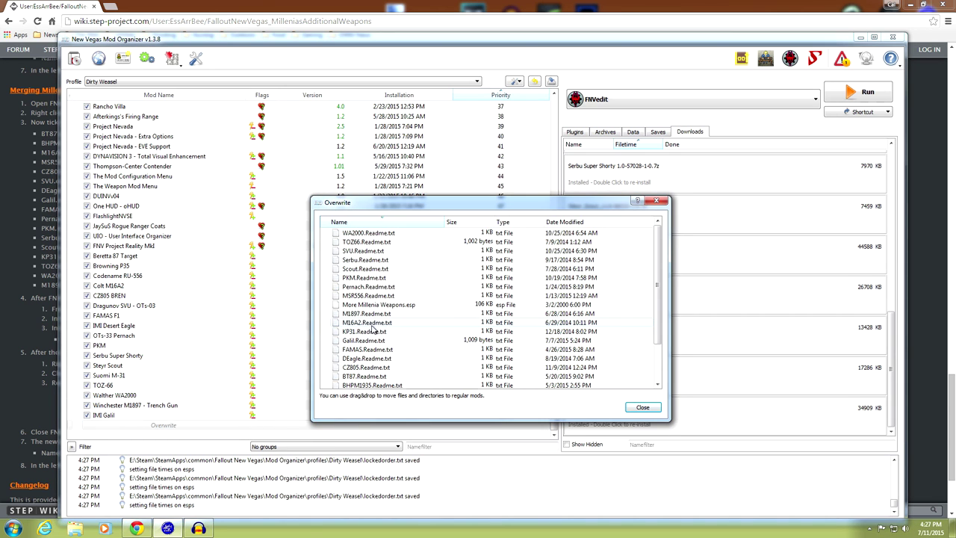
drag(658, 248, 658, 310)
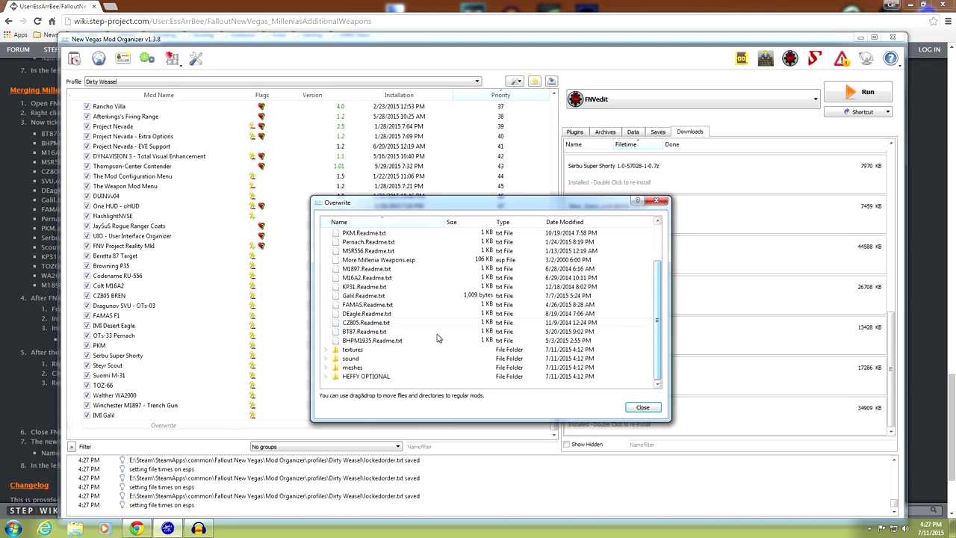
click(642, 406)
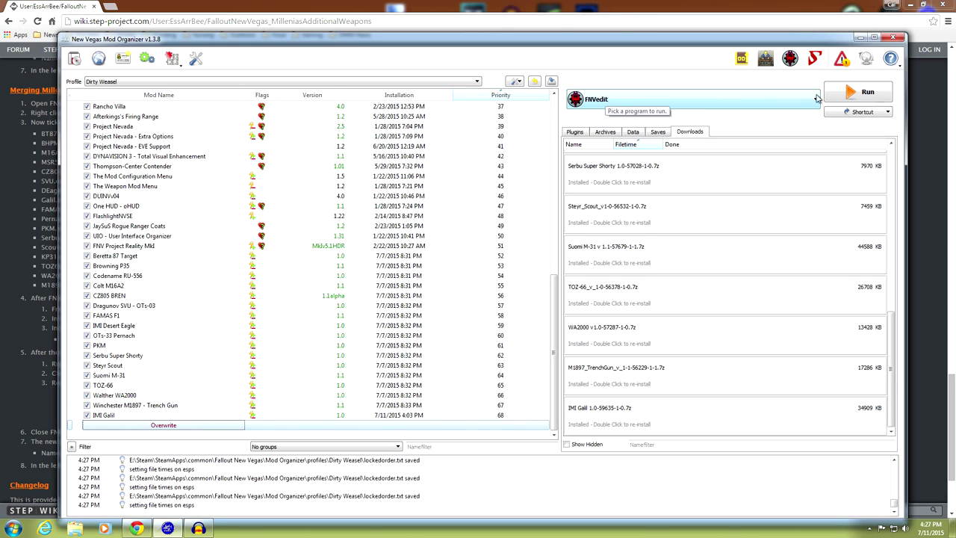
Step: Run FNVEdit from Mod Organizer and load only More Millenia Weapons.esp
click(864, 93)
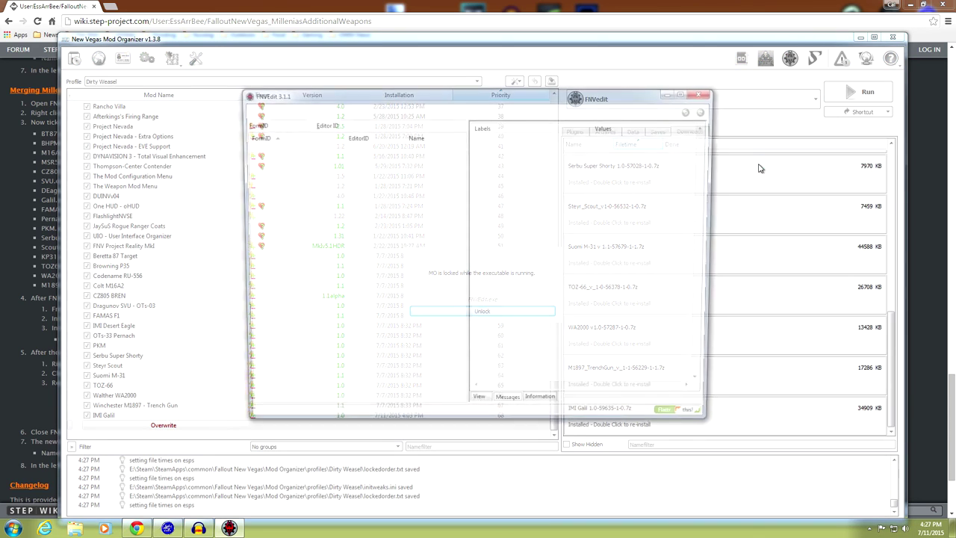
right_click(691, 159)
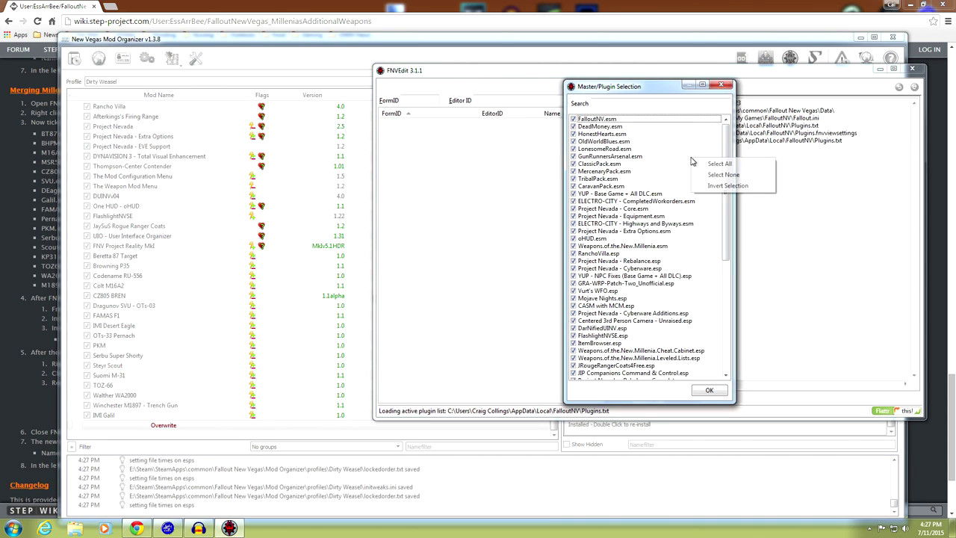
click(702, 174)
drag(725, 164, 730, 276)
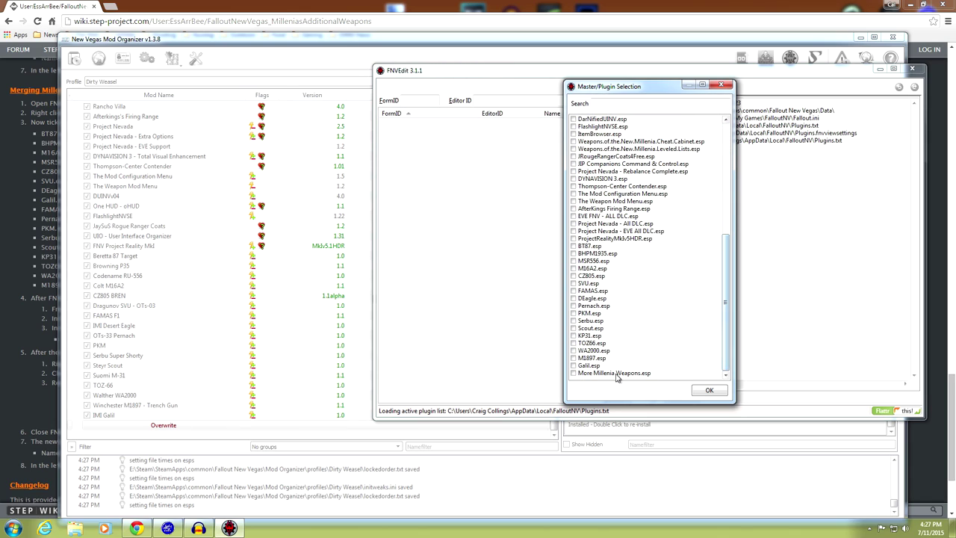
click(574, 374)
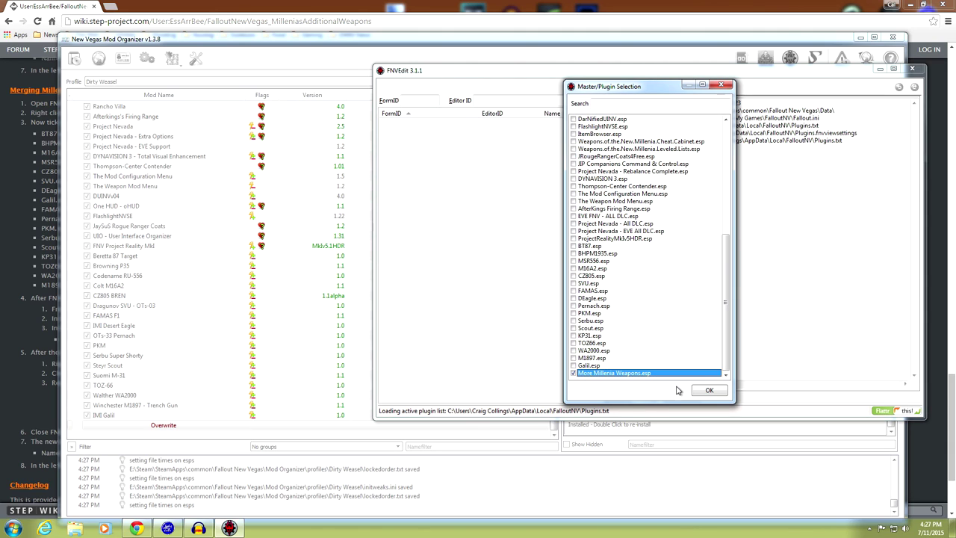
click(703, 391)
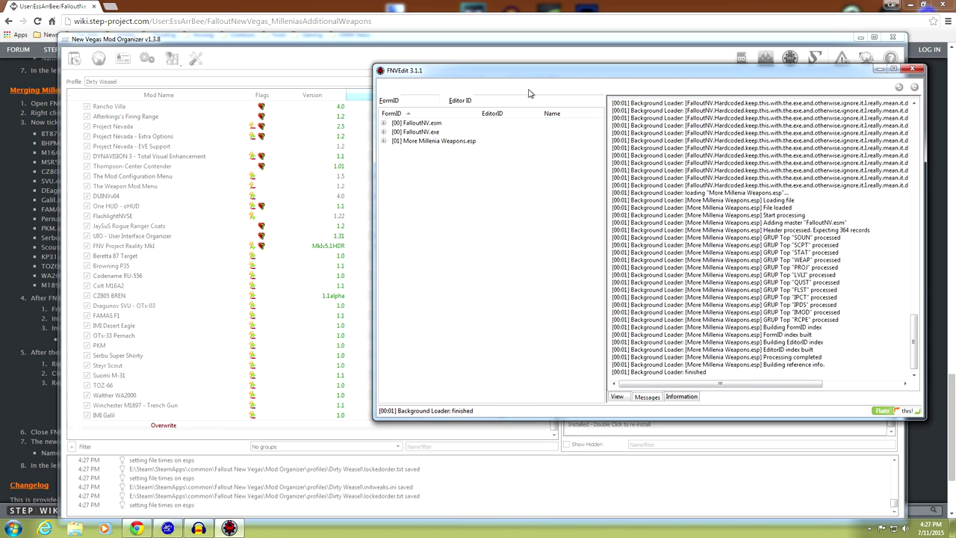
Step: Minimize Mod Organizer, and narrow and reposition the FNVEdit window so the guide's No Cheat steps can be read beside it
click(859, 39)
mouse_move(663, 72)
mouse_down()
mouse_move(693, 56)
mouse_move(685, 76)
mouse_move(672, 80)
mouse_up()
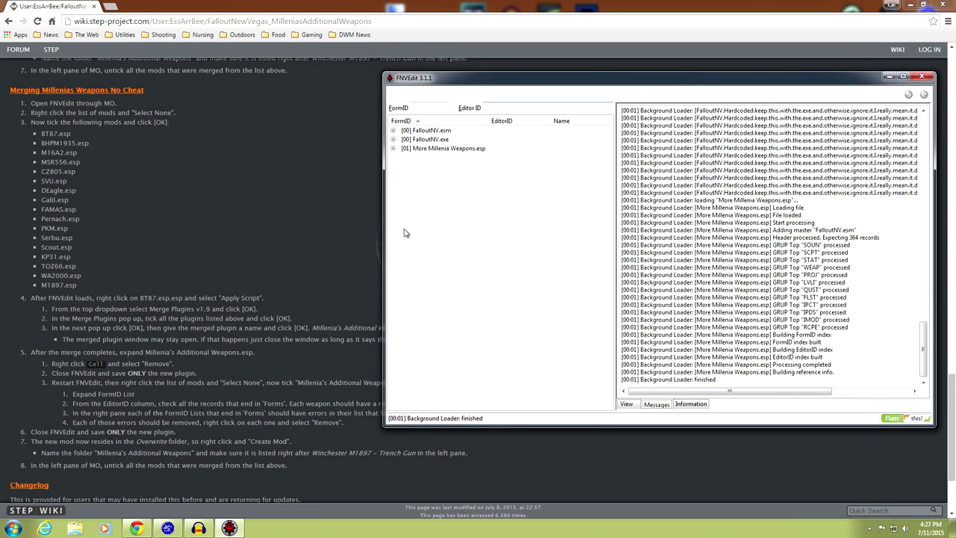
drag(381, 241, 561, 240)
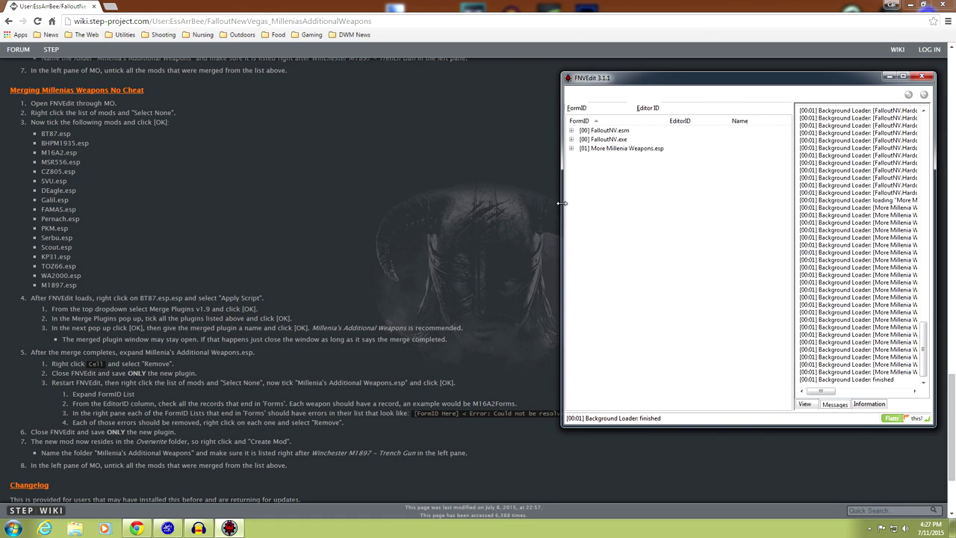
drag(695, 79, 640, 49)
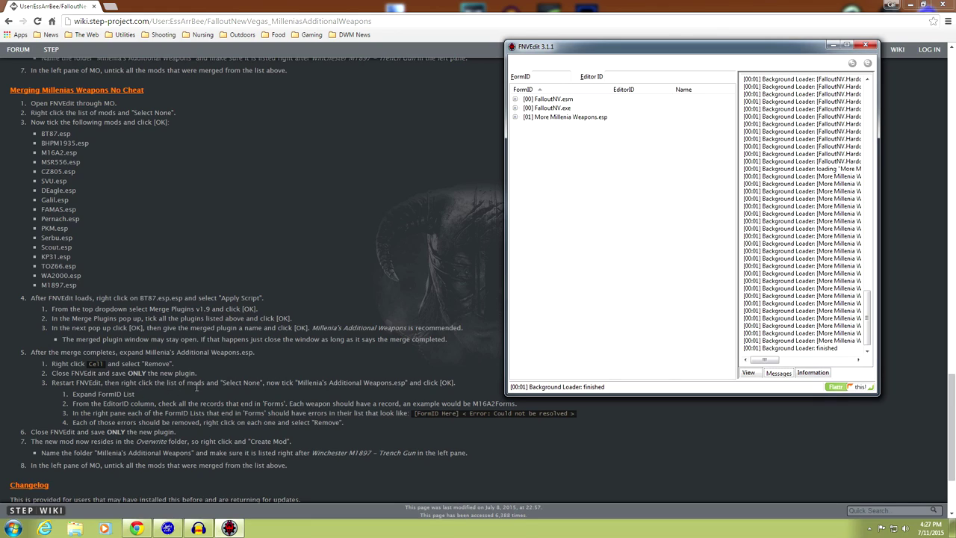
Step: Expand the FormID List group of More Millenia Weapons.esp and sort its records by EditorID
click(514, 118)
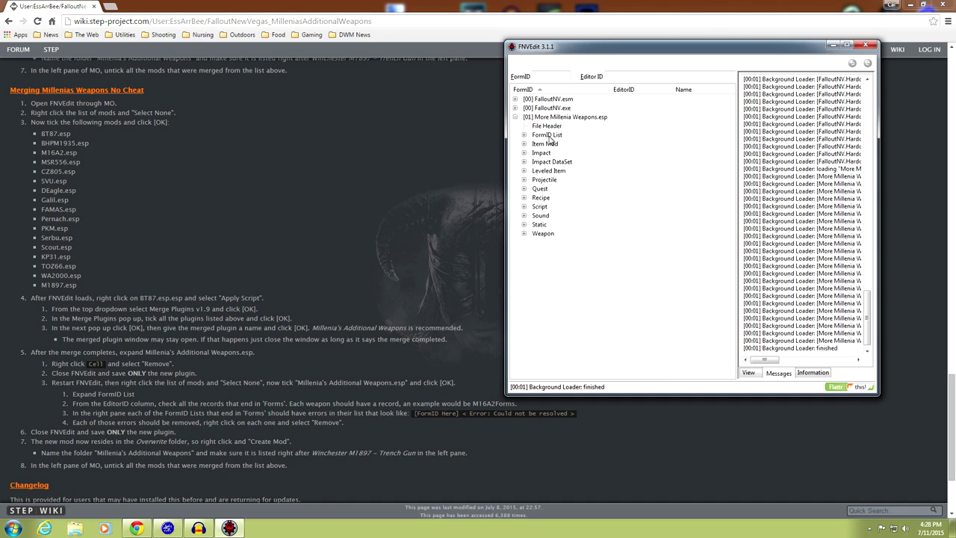
click(514, 117)
click(515, 118)
click(523, 135)
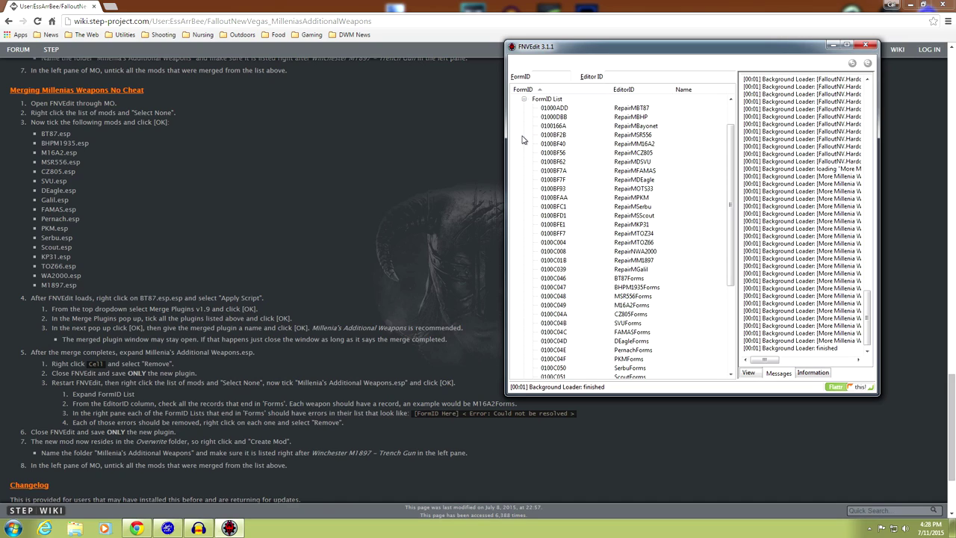
click(627, 89)
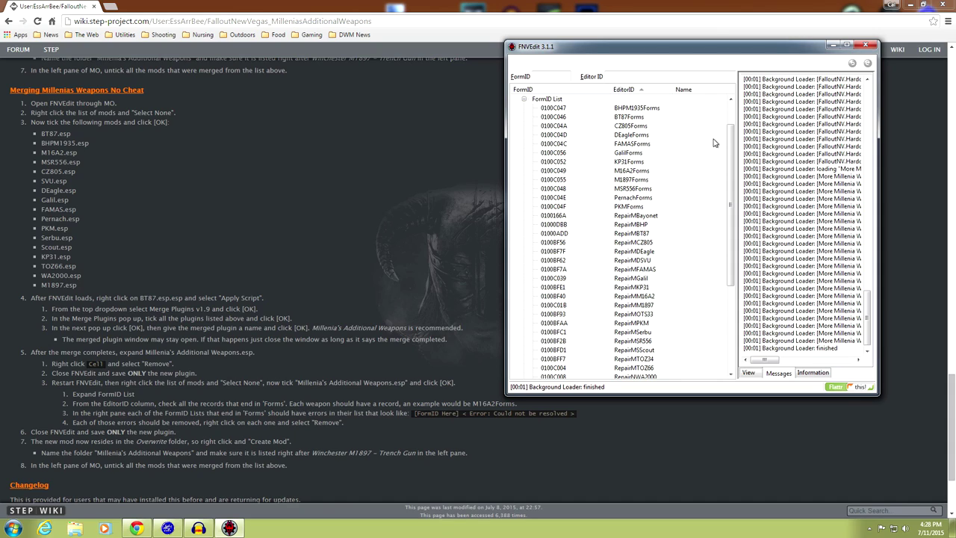
Step: Inspect the SVUForms, SerbuForms, ScoutForms, TOZ66Forms and WA2000Forms records in the FormID List group
drag(732, 145, 732, 118)
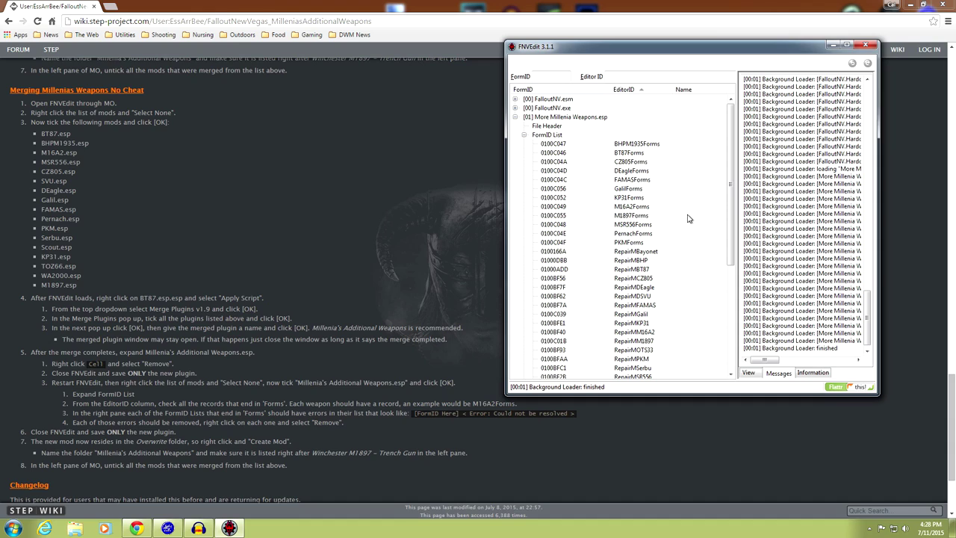
drag(731, 164, 731, 261)
click(641, 277)
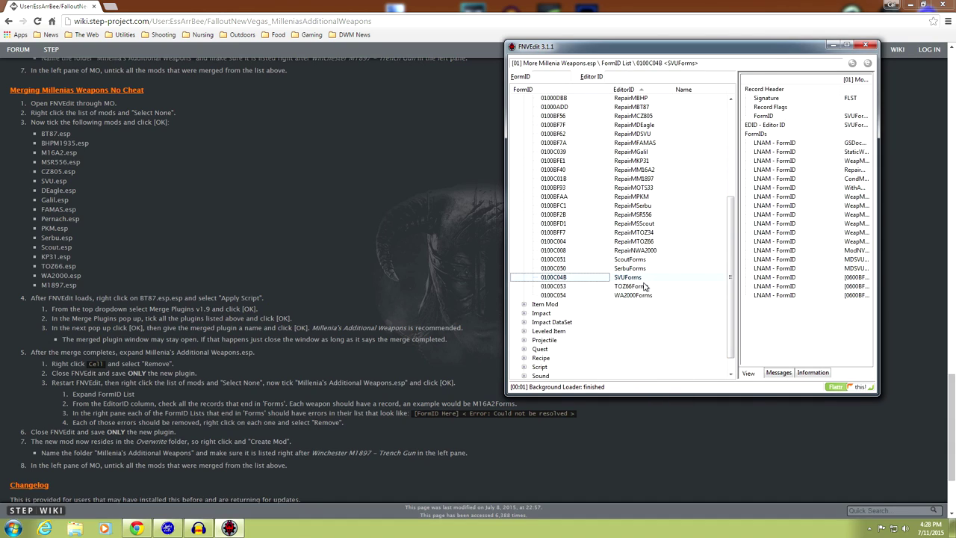
click(641, 268)
click(640, 260)
click(639, 277)
click(640, 286)
click(638, 295)
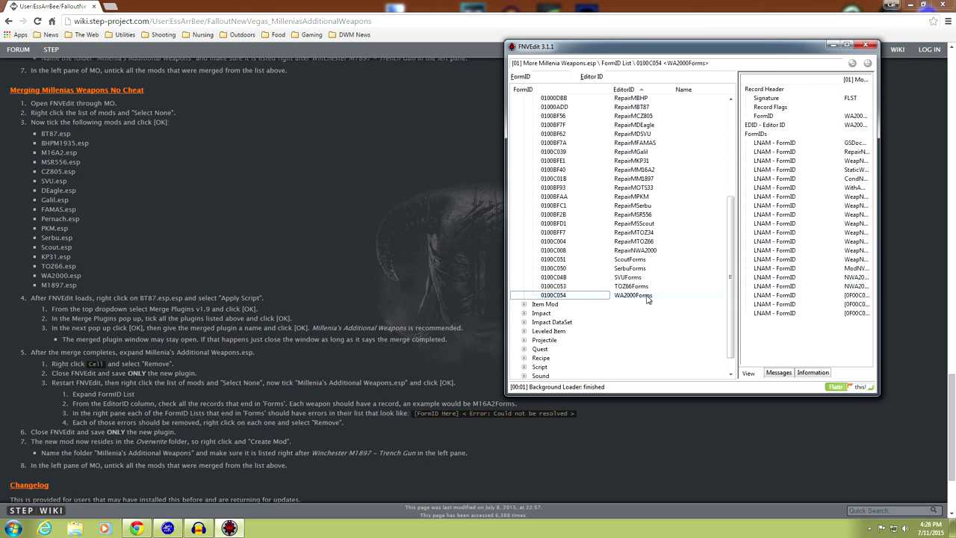
Step: Inspect the BHPM1935Forms, BT87Forms, DEagleForms and GalilForms records, and revisit SVUForms at the end of the list
drag(730, 283, 732, 164)
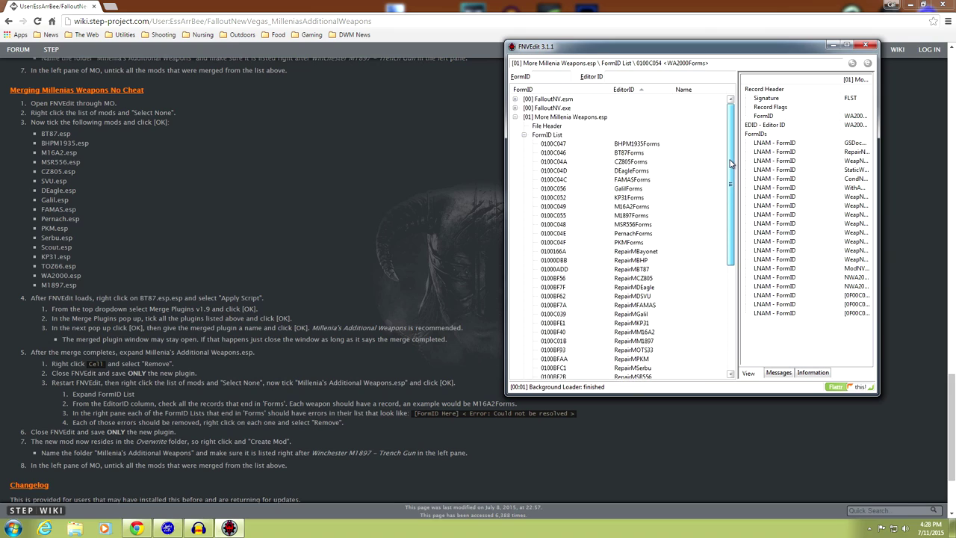
click(642, 144)
click(642, 153)
click(641, 170)
click(642, 188)
drag(728, 185, 629, 269)
click(627, 268)
click(634, 284)
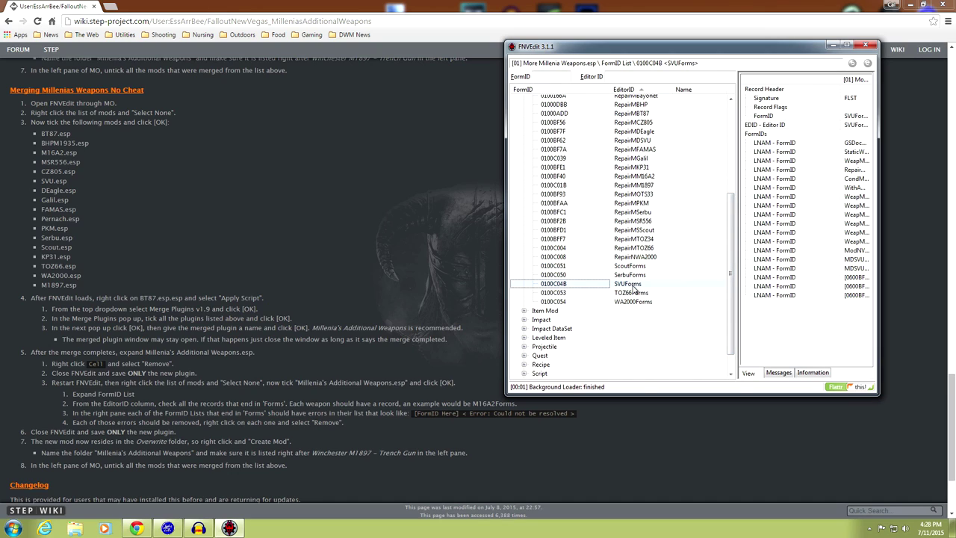
Step: Examine the RepairMSerbu, RepairMM1897 and RepairMGalil records for comparison, and return to ScoutForms
click(634, 212)
click(634, 185)
click(634, 158)
click(646, 267)
drag(730, 258, 728, 217)
Step: Highlight the "Error: Could not be resolved" example in the browser guide, and return to FNVEdit and widen its window to show full record values
click(400, 286)
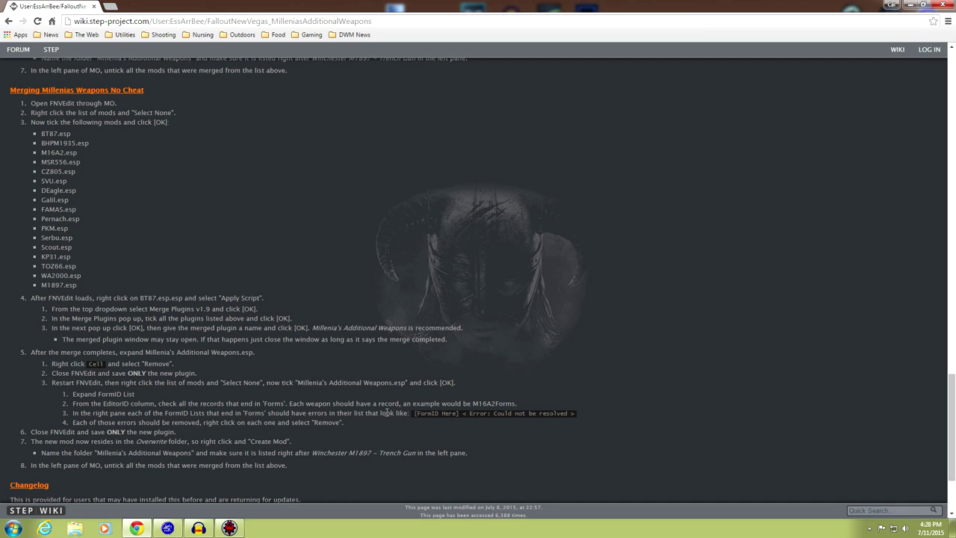
drag(413, 412, 573, 416)
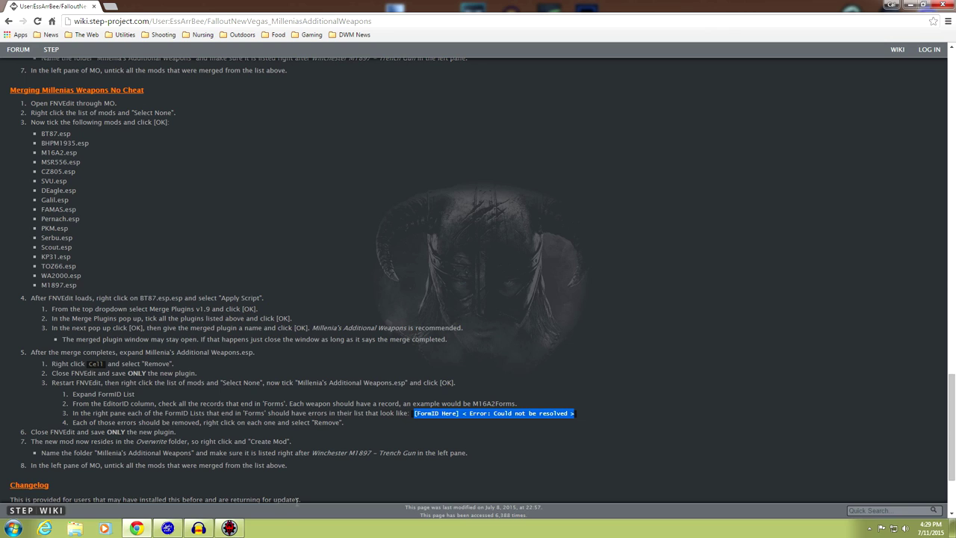
click(230, 527)
drag(506, 229, 282, 235)
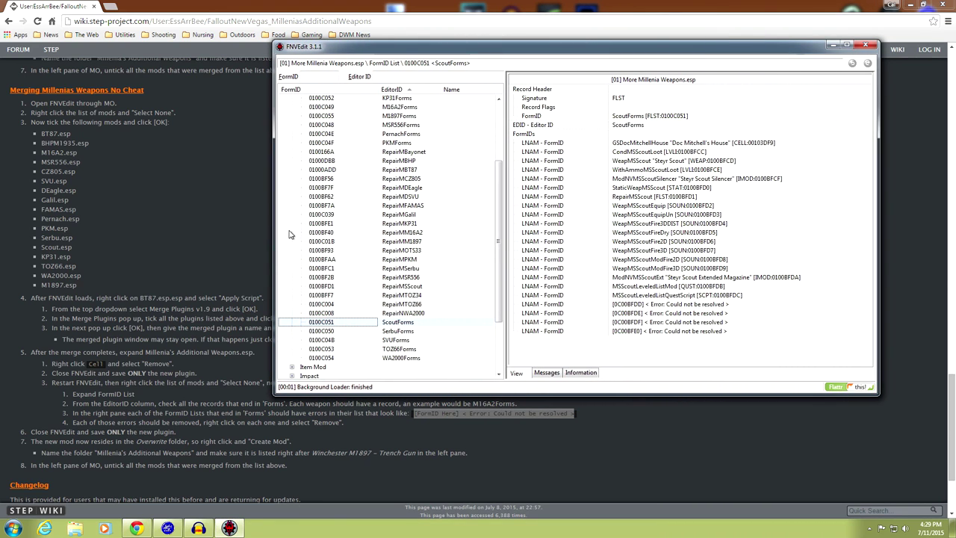
Step: Remove the unresolved [0200BF26] entry from the BHPM1935Forms record and accept the module-editing warning
drag(501, 220, 500, 149)
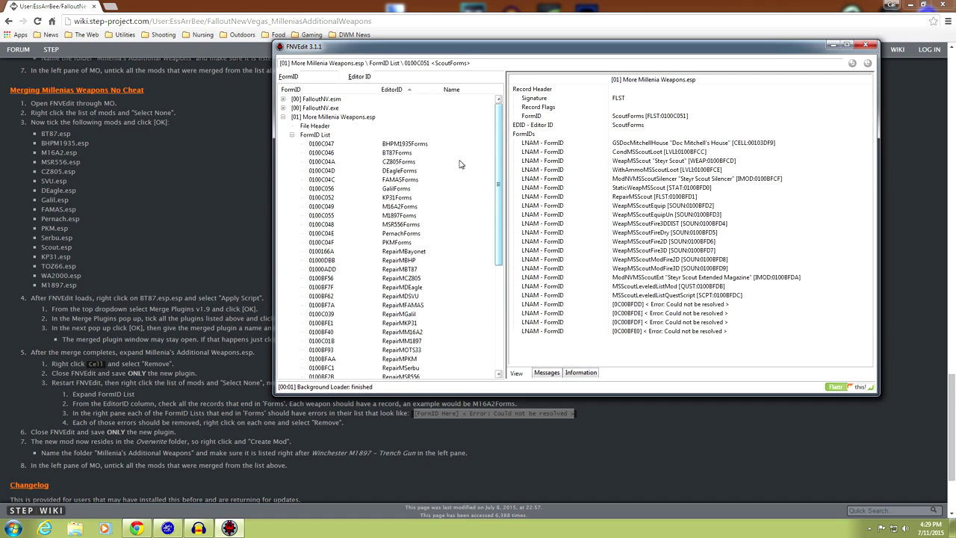
click(418, 145)
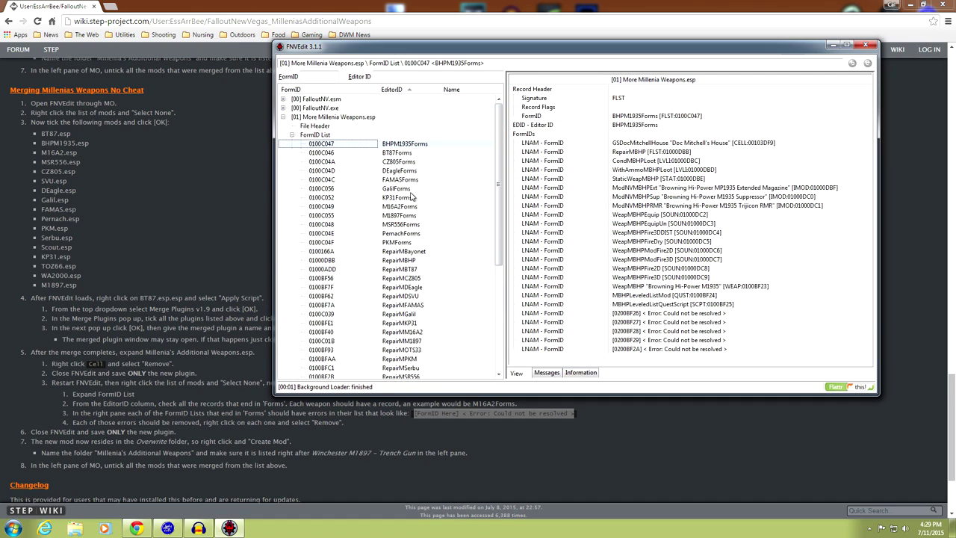
click(672, 312)
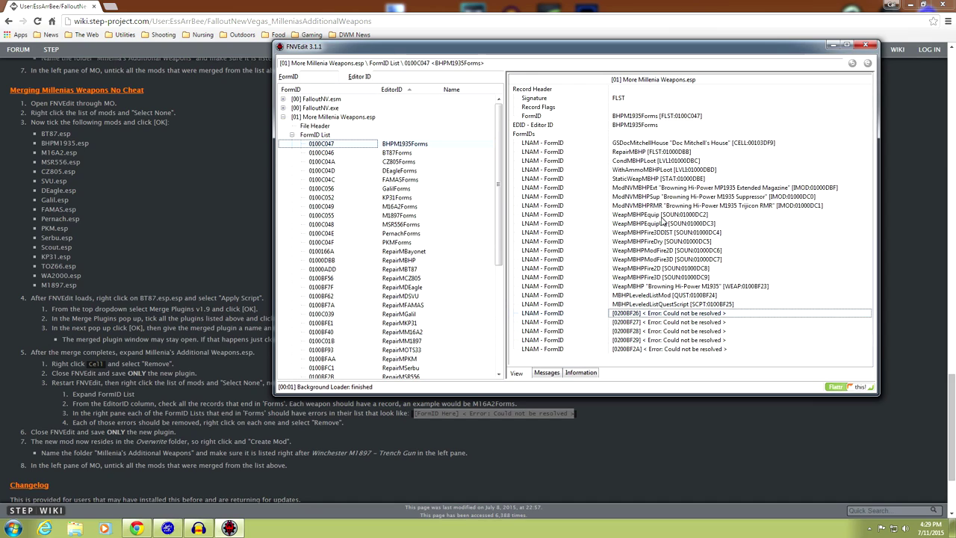
double_click(664, 315)
key(Escape)
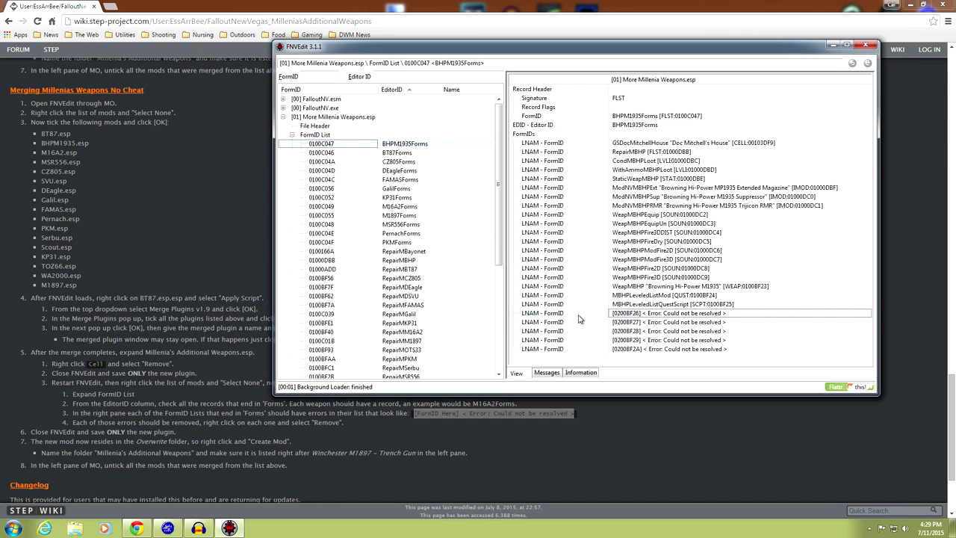
right_click(657, 314)
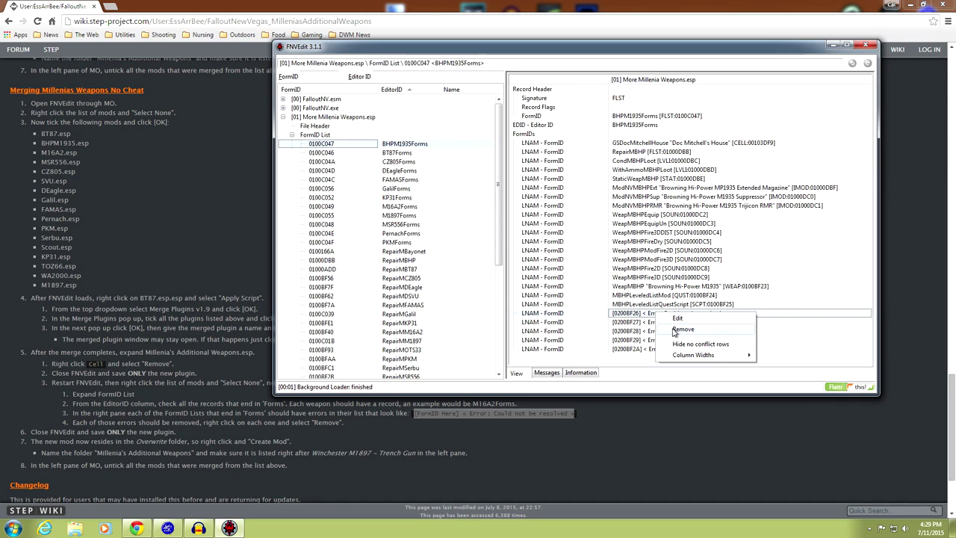
click(675, 331)
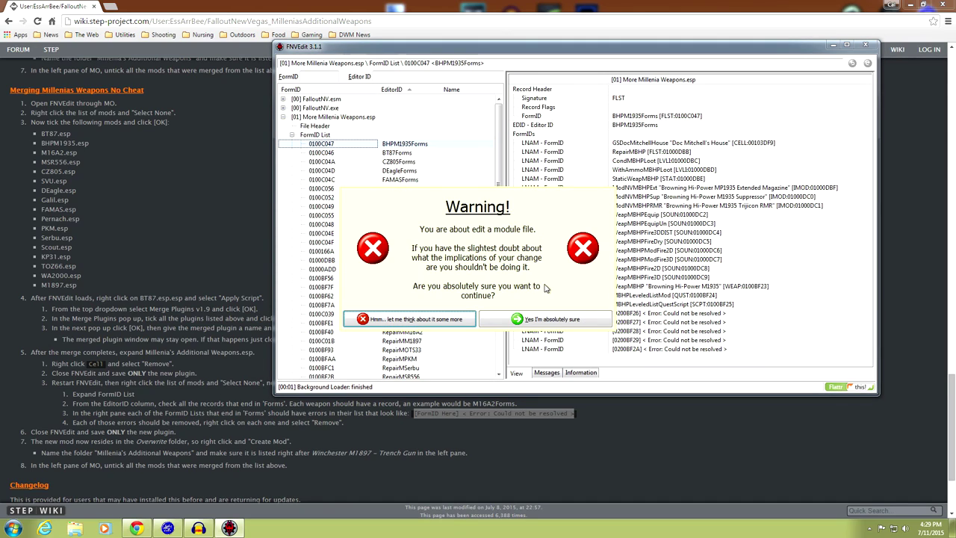
click(554, 321)
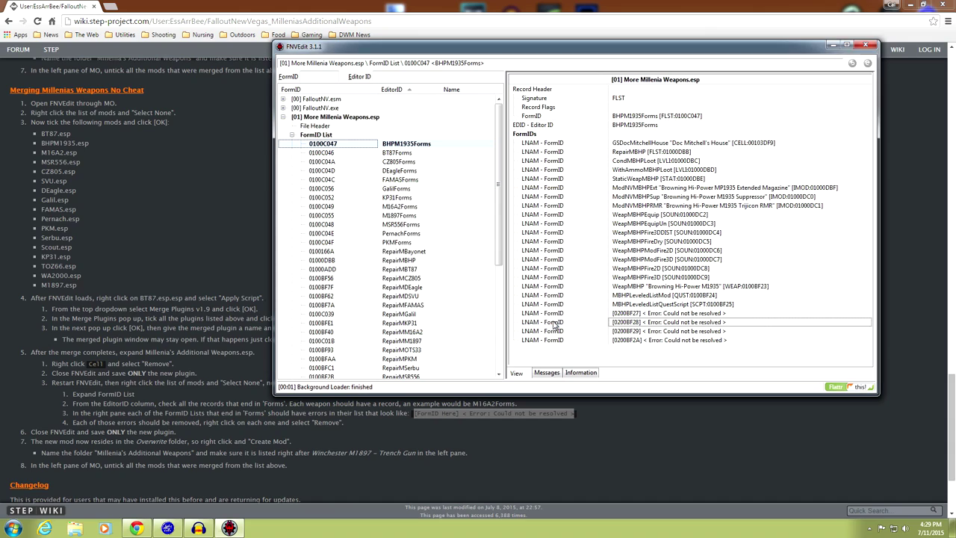
Step: Remove the remaining unresolved entries, [0200BF27] through [0200BF2A], from BHPM1935Forms
right_click(647, 315)
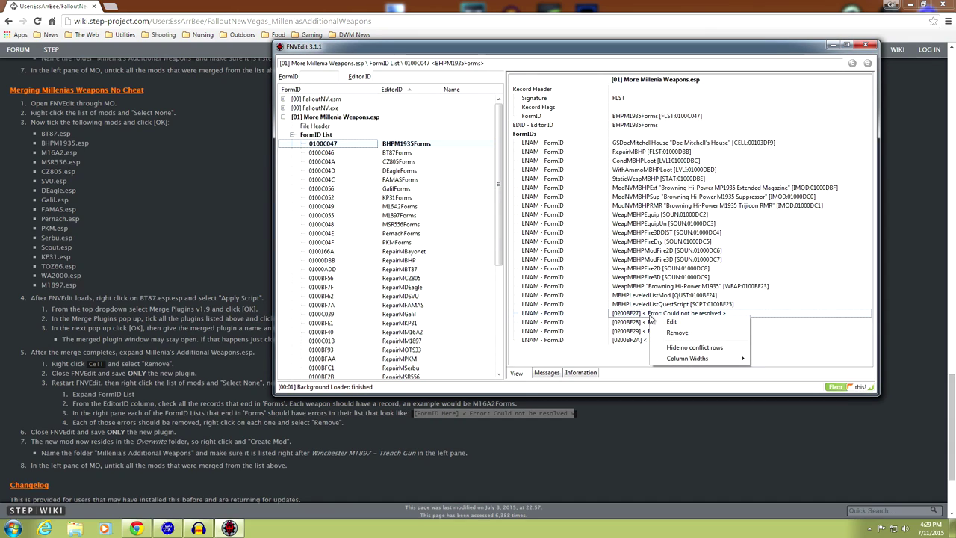
click(660, 334)
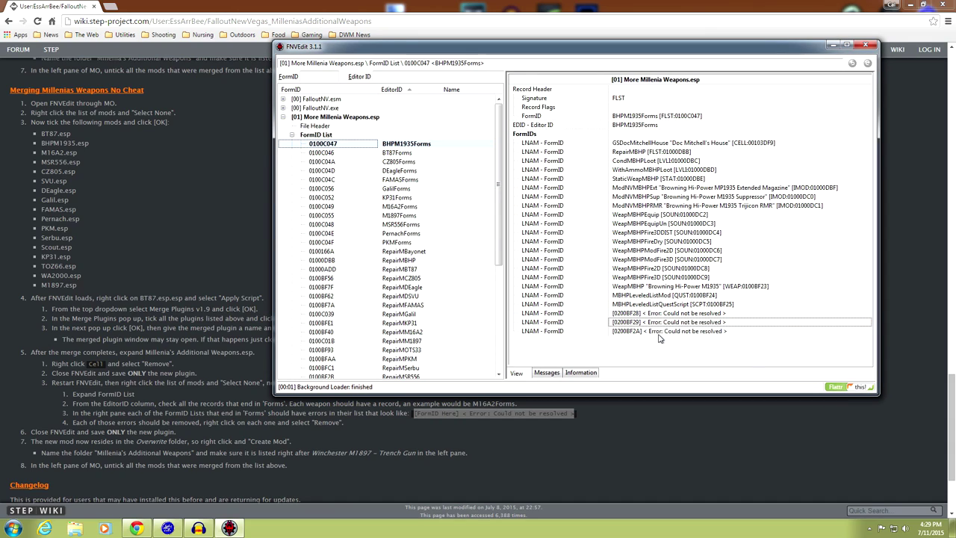
right_click(664, 314)
click(672, 332)
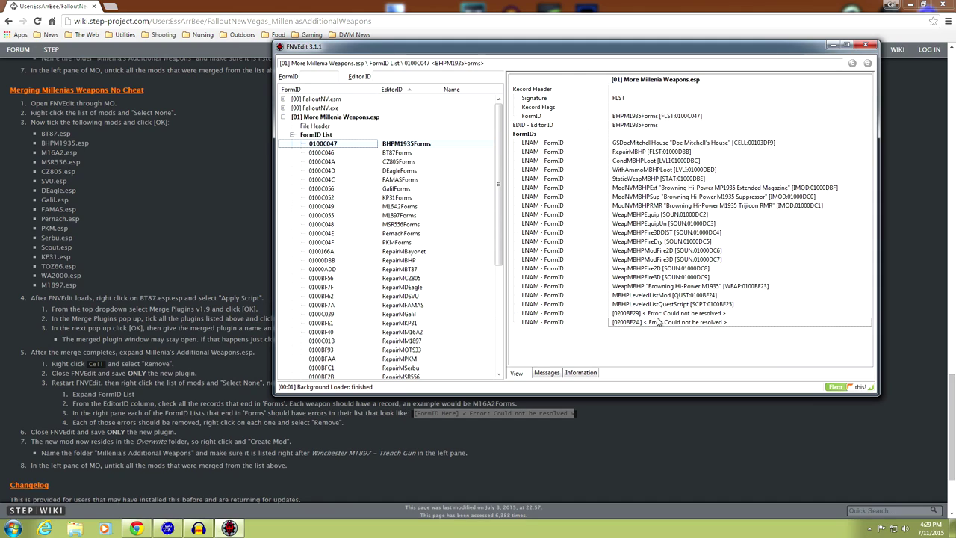
right_click(660, 314)
click(668, 333)
right_click(657, 316)
click(670, 333)
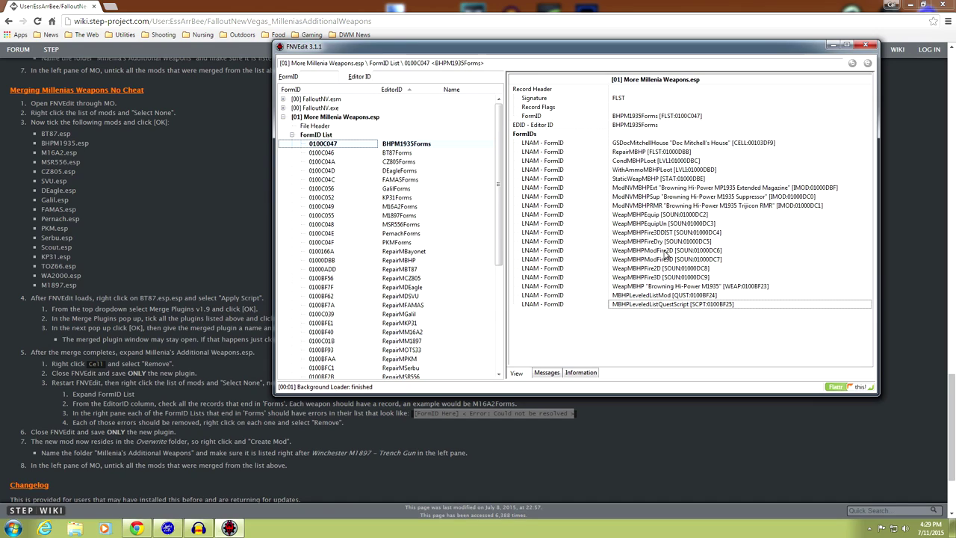
Step: Remove the unresolved [01000DD9] and [01000DDD] entries from the BT87Forms record
click(402, 154)
drag(867, 161, 870, 257)
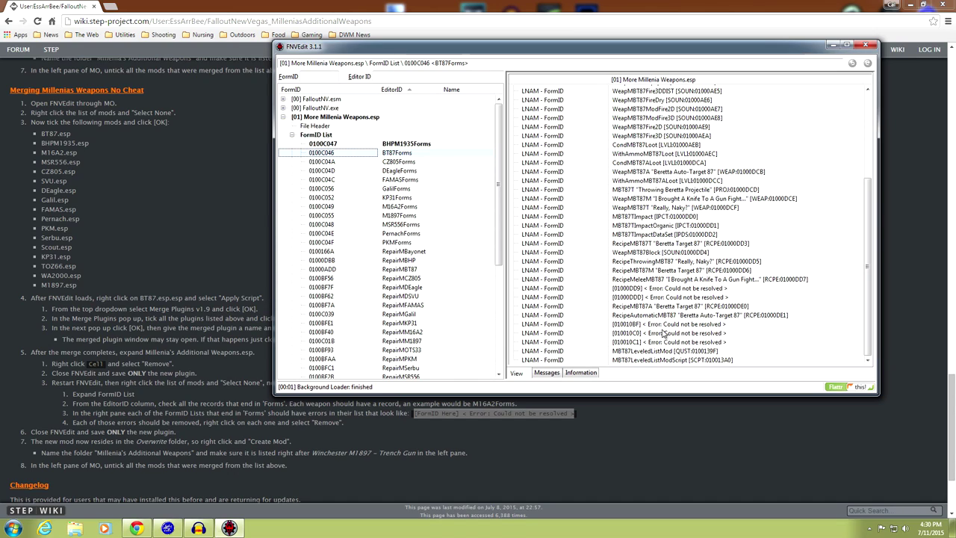
drag(867, 261, 869, 286)
right_click(654, 291)
click(678, 305)
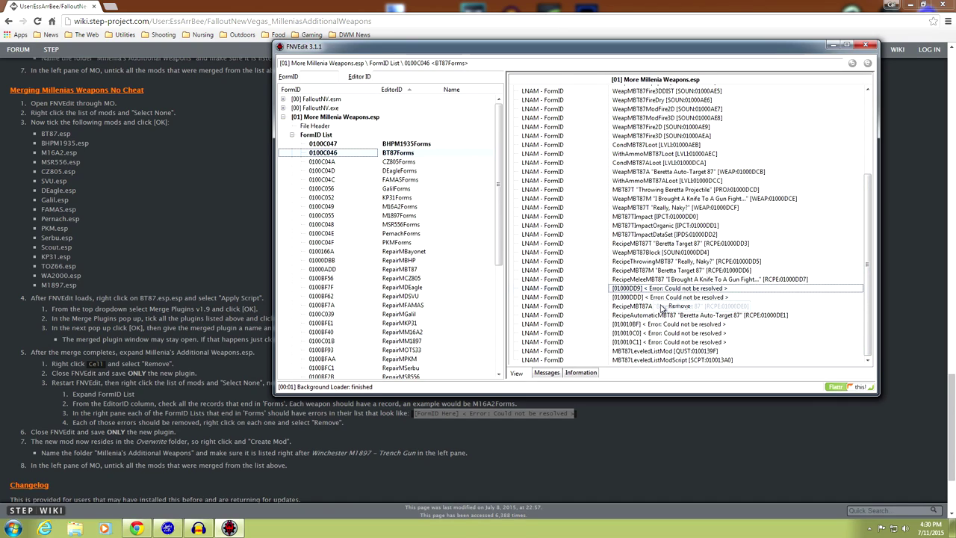
right_click(666, 298)
click(684, 318)
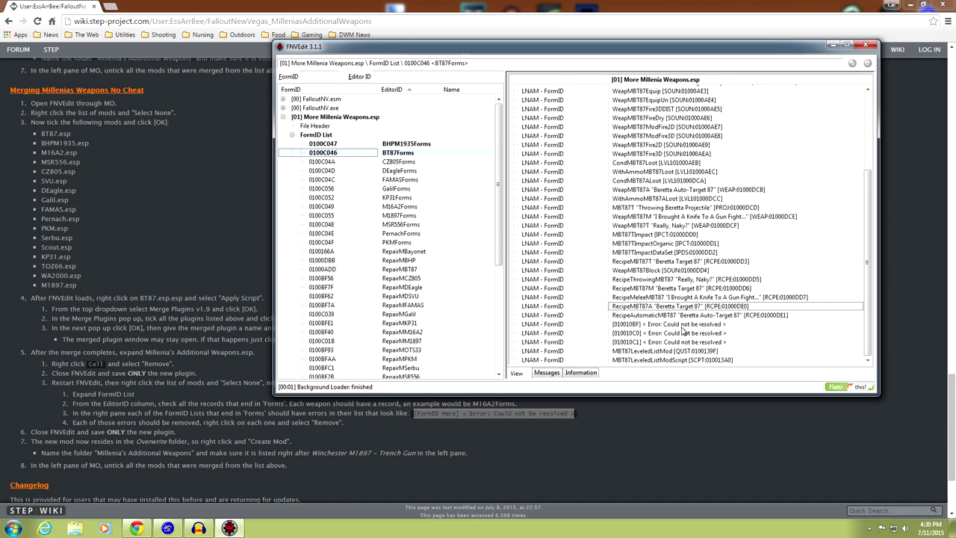
Step: Remove the unresolved [010010BF], [010010C0] and [010010C1] entries from BT87Forms and check the rest of its list
right_click(681, 326)
click(696, 344)
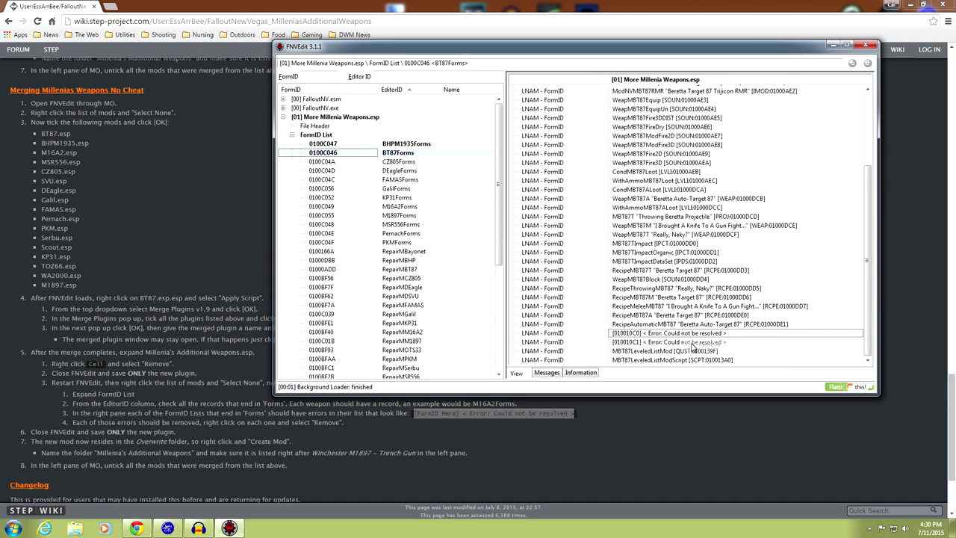
right_click(685, 335)
click(695, 355)
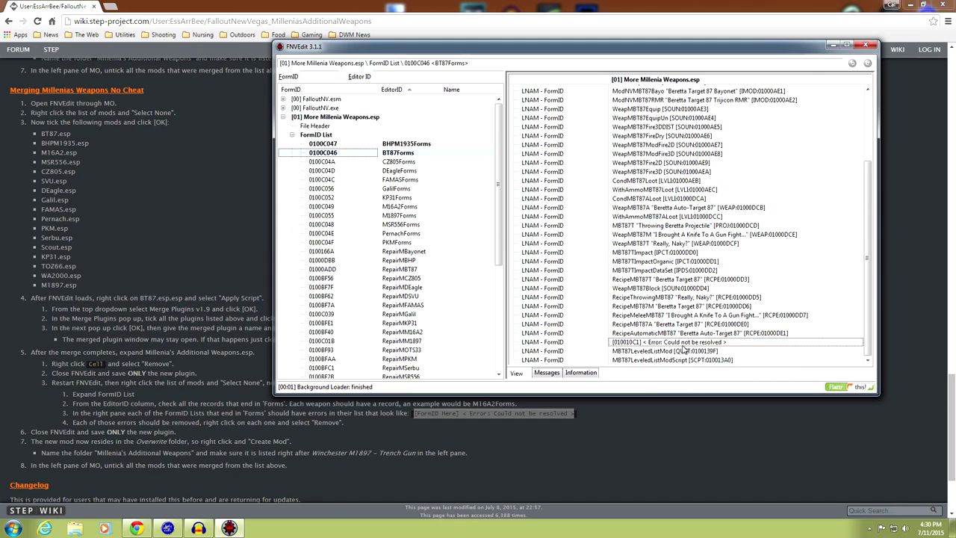
right_click(685, 347)
click(699, 360)
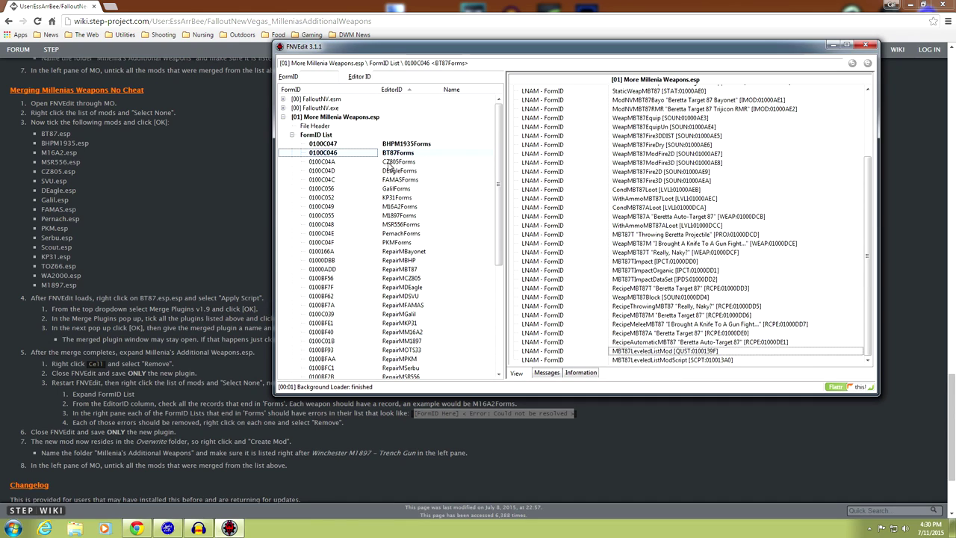
scroll(871, 207, up, 4)
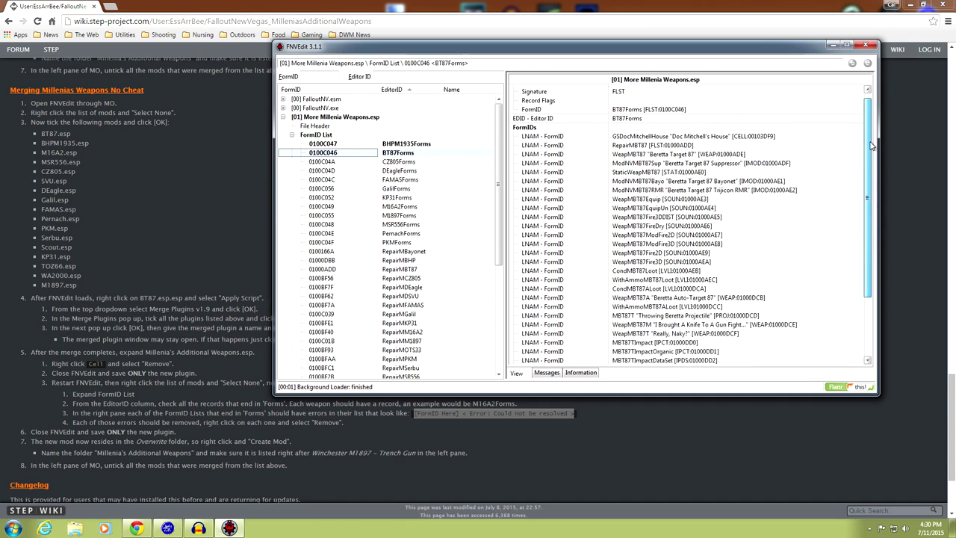
Step: Remove the unresolved [050010AC], [050010AD] and [05001F04] entries from the CZ805Forms record
click(391, 162)
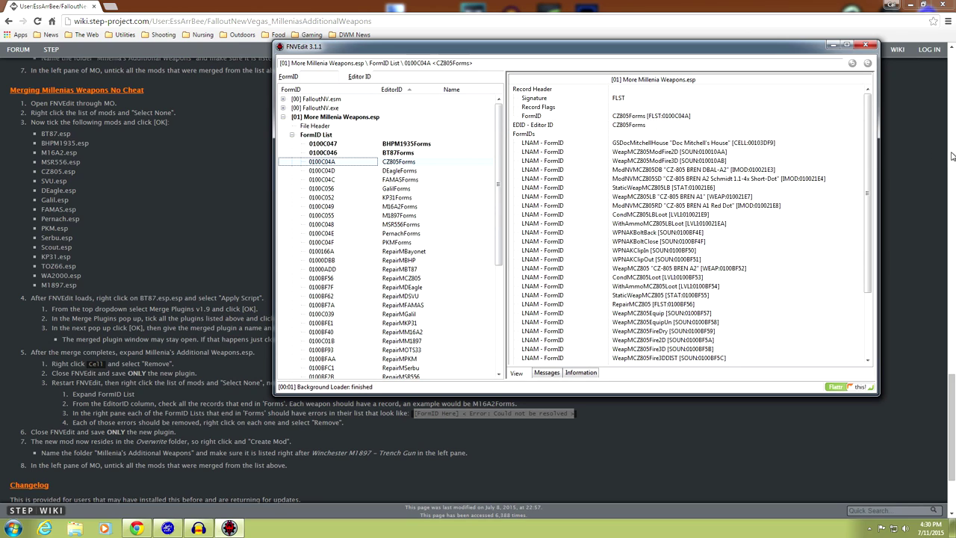
drag(869, 153, 872, 218)
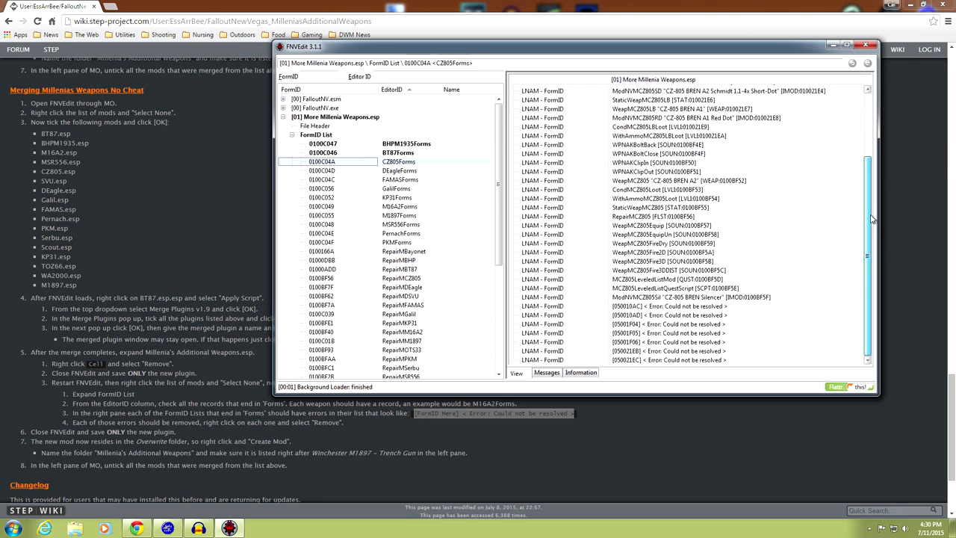
right_click(667, 309)
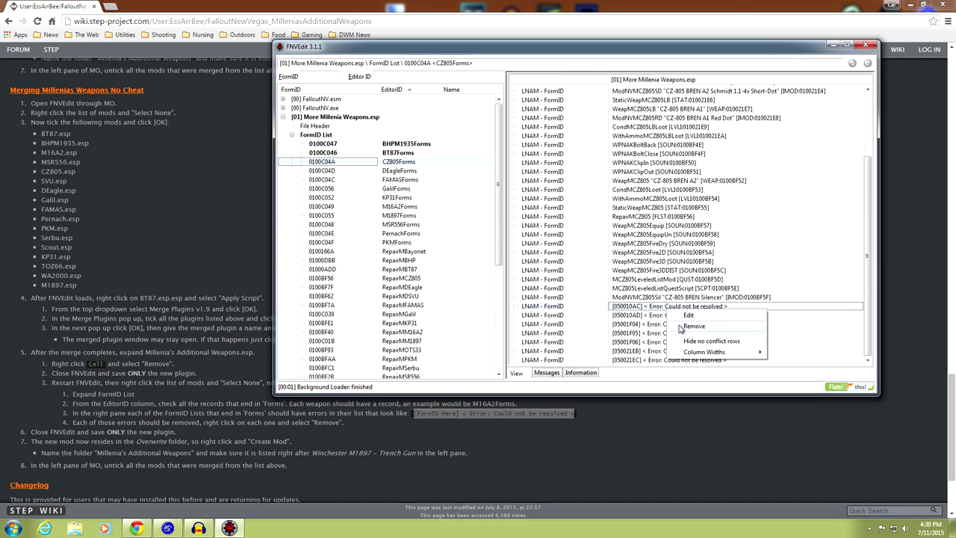
click(666, 321)
right_click(667, 319)
click(676, 334)
right_click(666, 326)
click(676, 344)
Step: Remove the unresolved [05001F05], [05001F06], [050021EB] and [050021EC] entries from CZ805Forms
right_click(670, 333)
click(680, 353)
right_click(674, 345)
click(682, 361)
right_click(688, 352)
click(690, 371)
right_click(684, 361)
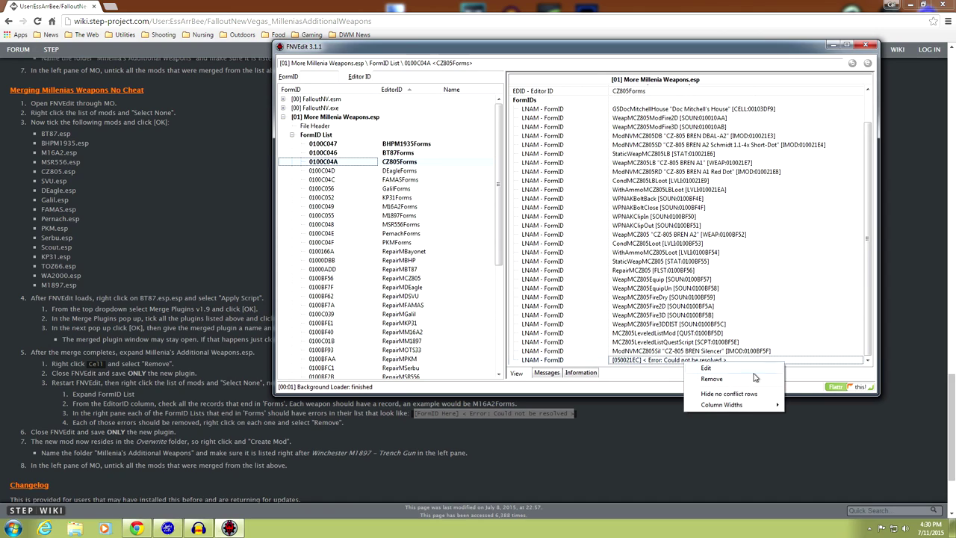
click(760, 375)
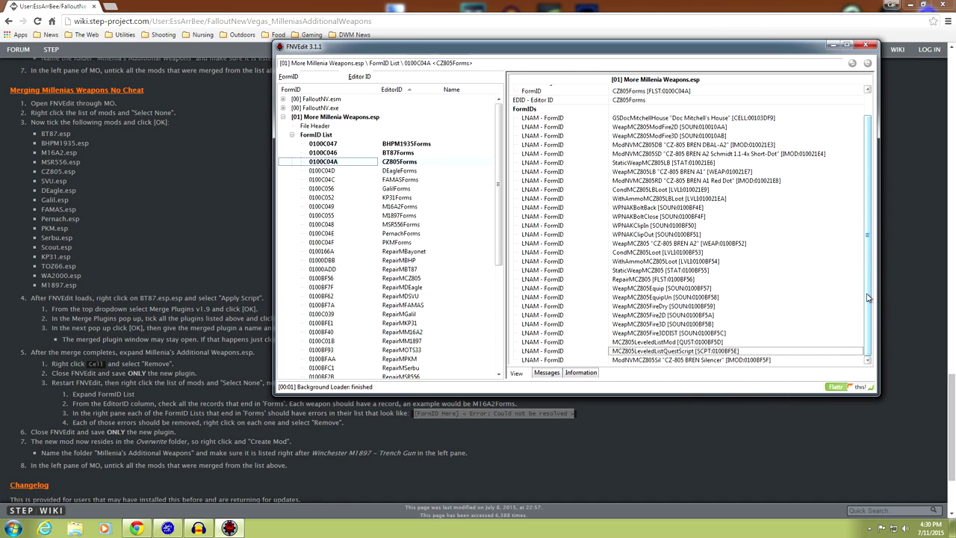
Step: Check the ScoutForms and PernachForms records in the FormID List group for unresolved entries
scroll(406, 244, down, 7)
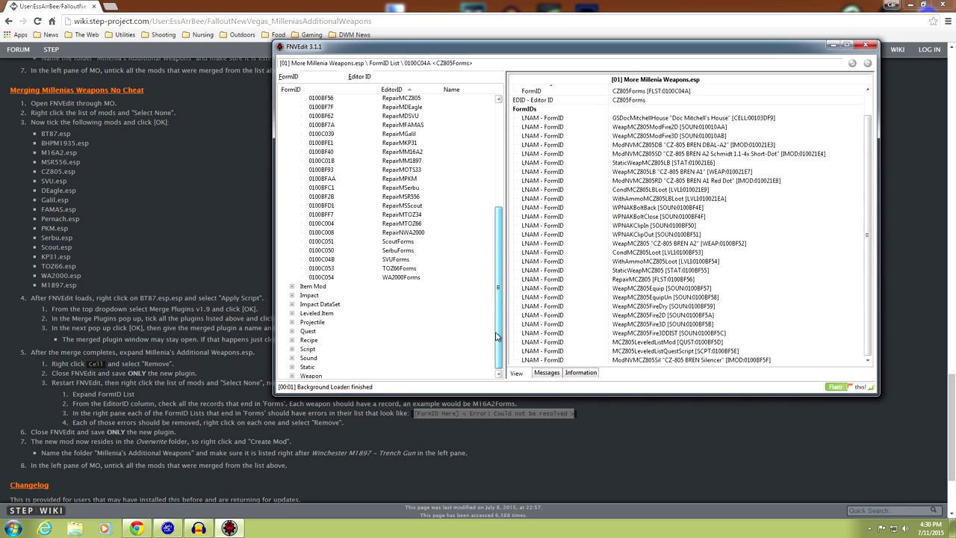
click(406, 242)
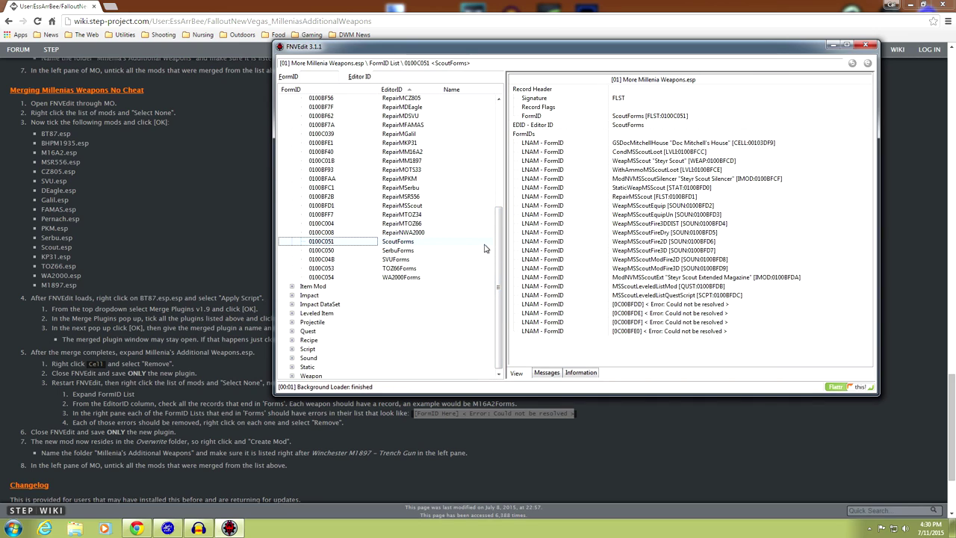
drag(499, 288, 499, 183)
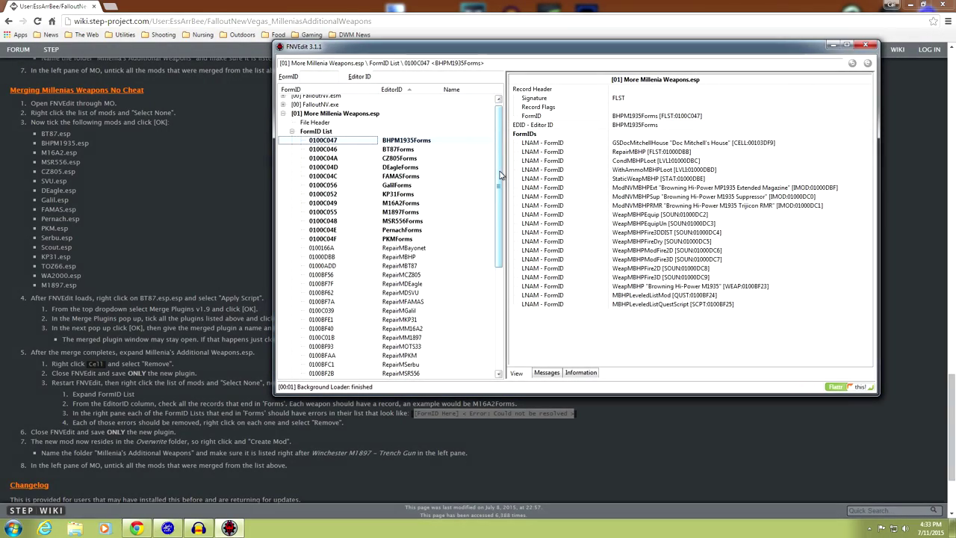
drag(501, 174, 501, 188)
click(415, 205)
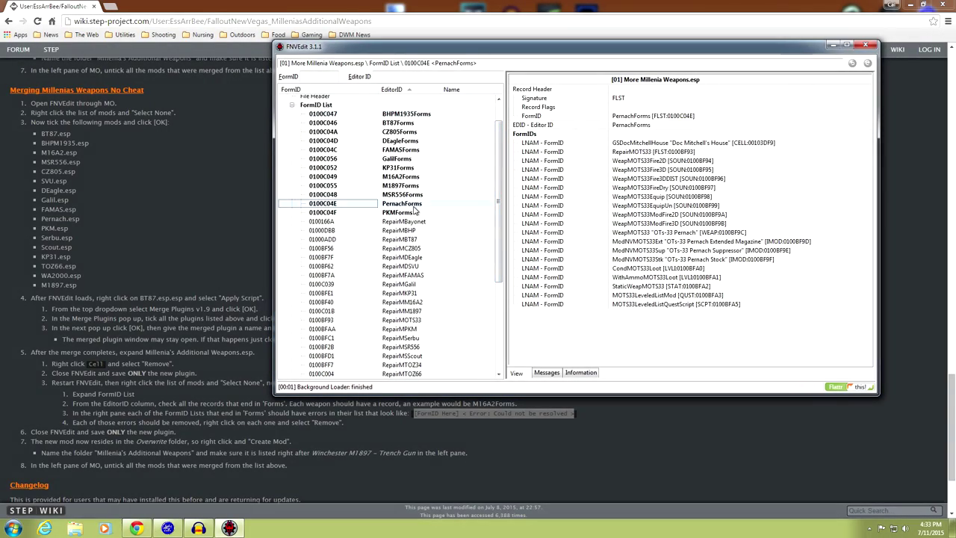
Step: Check the PKMForms, BHPM1935Forms, BT87Forms and CZ805Forms records in the FormID List group for unresolved entries
click(413, 213)
drag(498, 197, 499, 271)
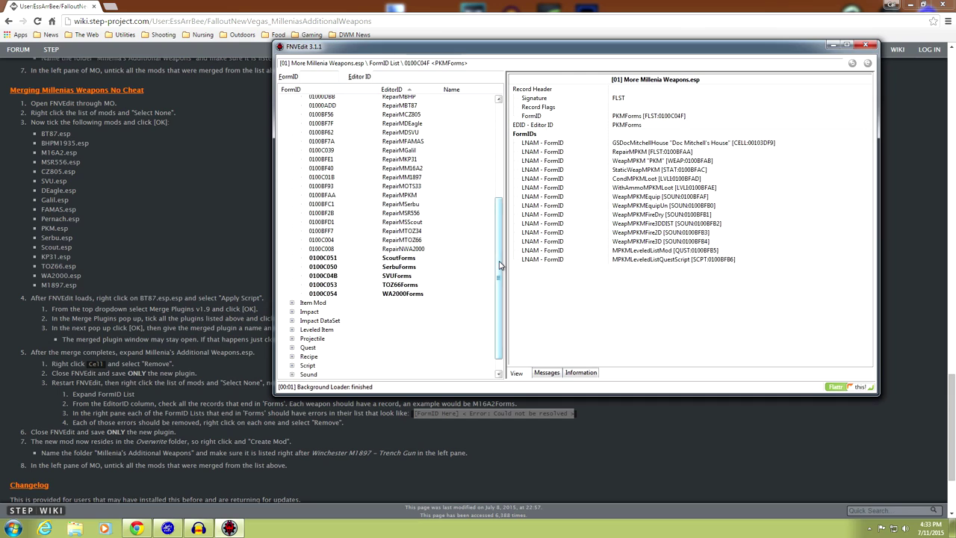
drag(499, 271, 499, 230)
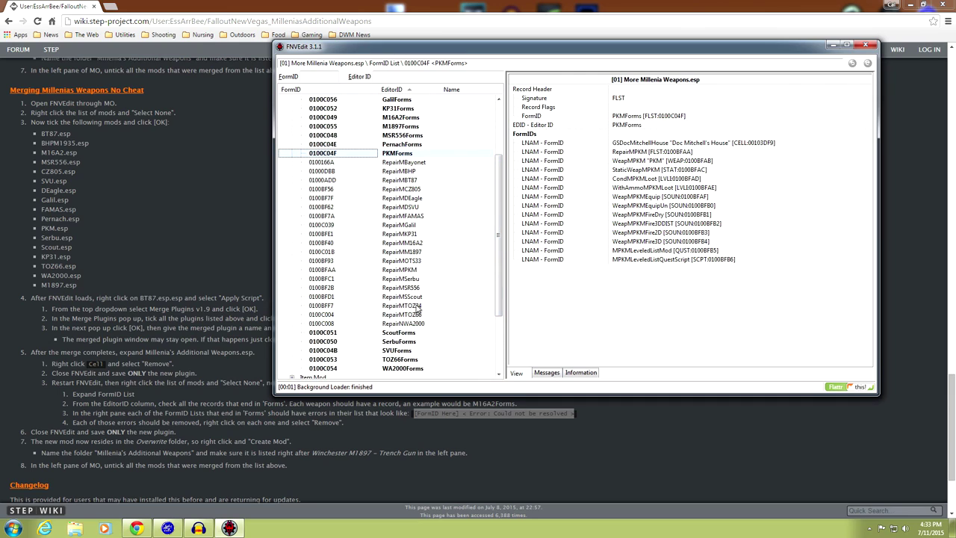
drag(499, 274, 499, 227)
click(420, 143)
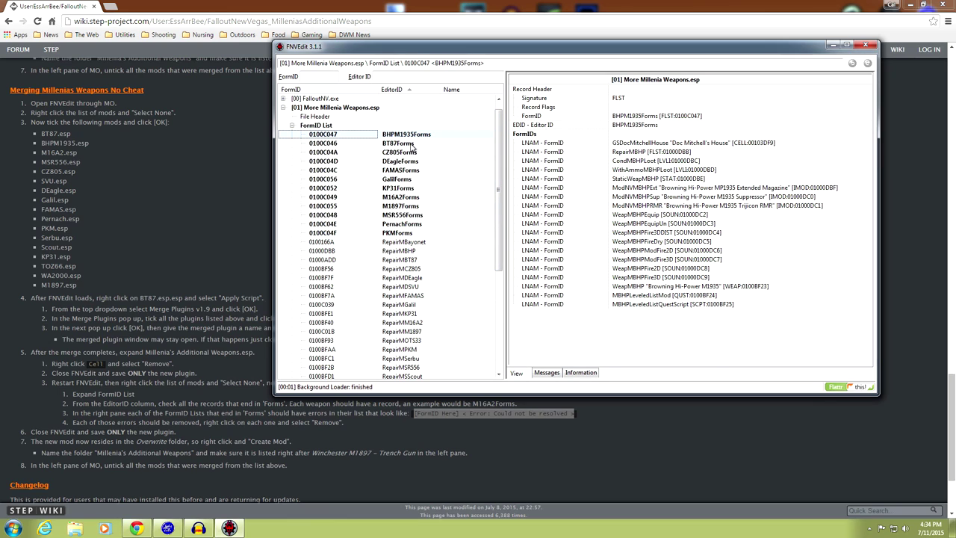
mouse_move(866, 191)
mouse_down()
mouse_move(875, 272)
mouse_move(867, 185)
mouse_move(869, 231)
mouse_up()
click(402, 153)
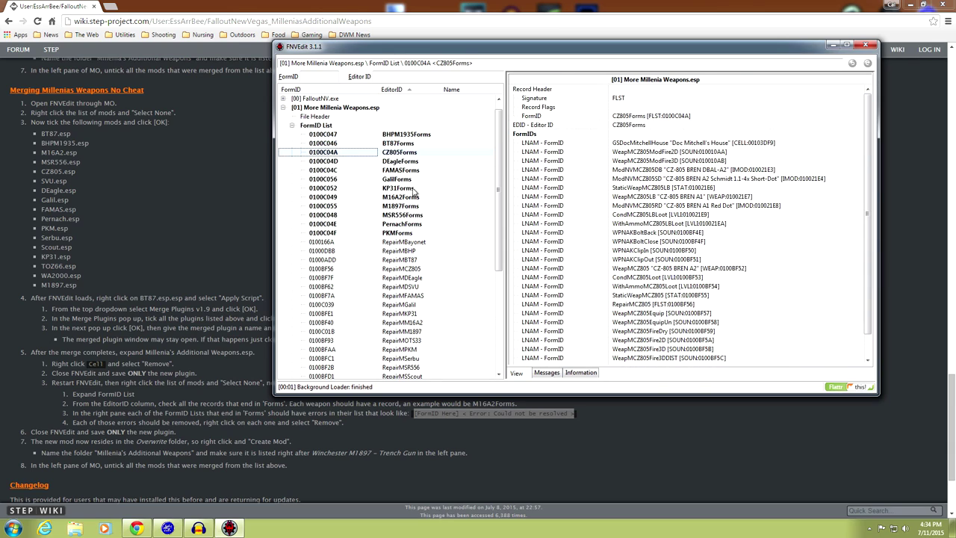
scroll(866, 164, down, 2)
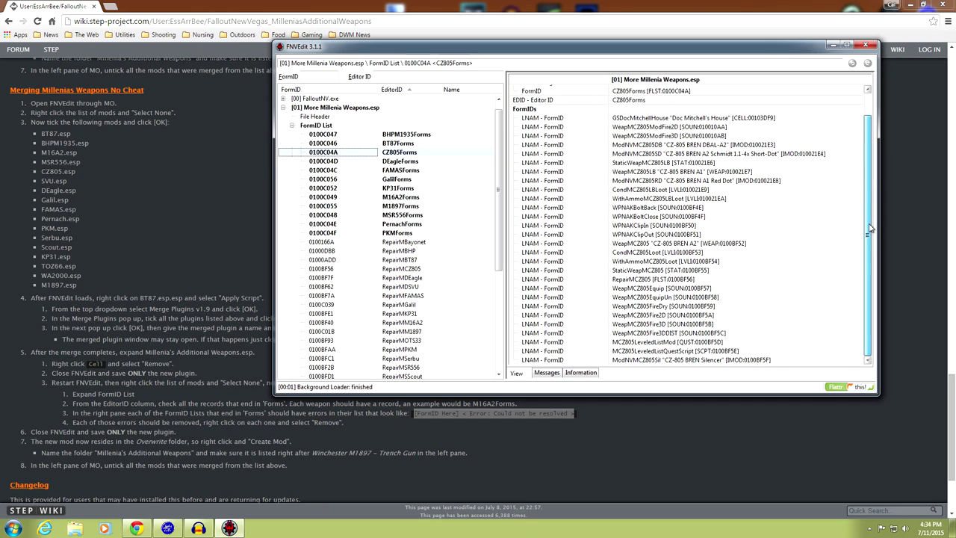
scroll(866, 191, up, 2)
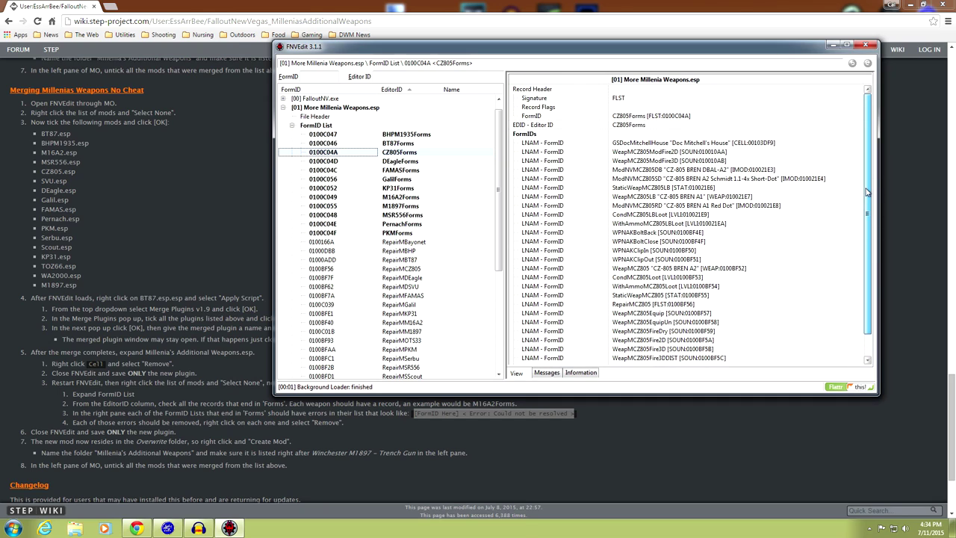
Step: Check the FormID List records from DEagleForms through PKMForms for unresolved entries
click(401, 160)
click(402, 170)
click(401, 179)
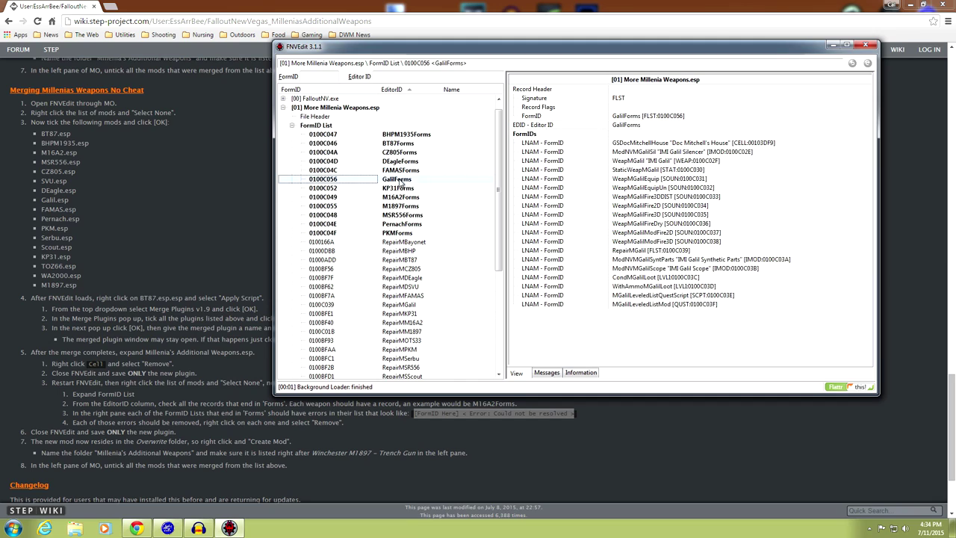
click(400, 190)
click(401, 198)
click(401, 206)
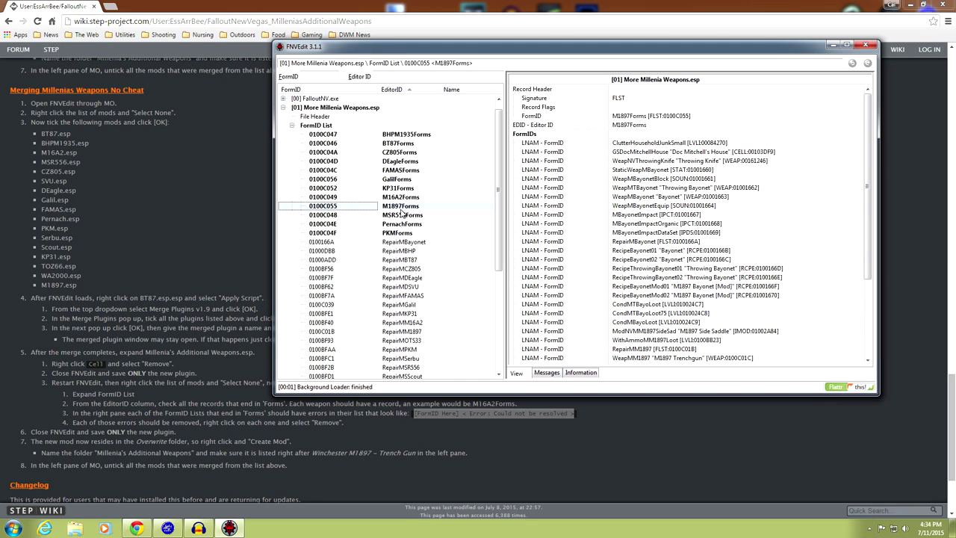
click(401, 215)
click(403, 225)
click(440, 232)
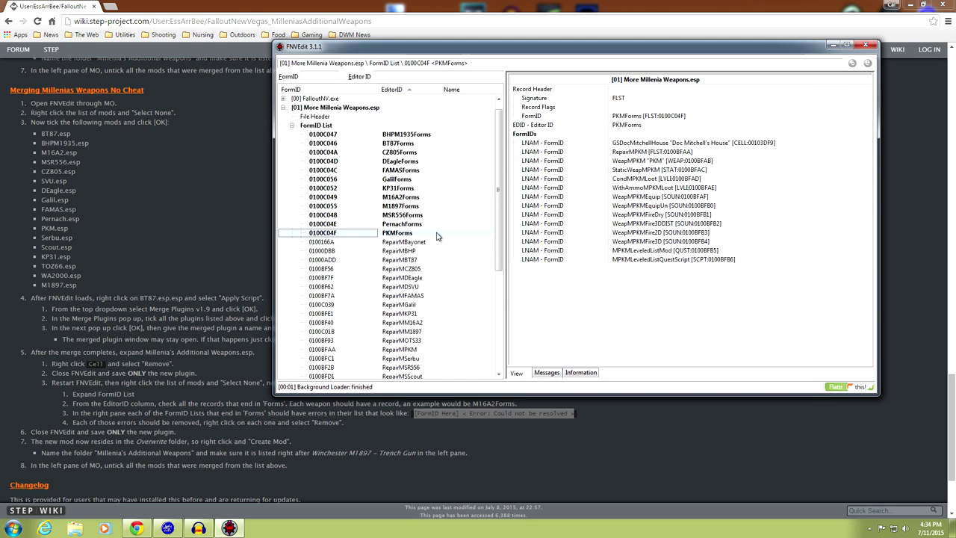
Step: Check the ScoutForms, SerbuForms, SVUForms, TOZ66Forms and WA2000Forms records for unresolved entries
drag(496, 220, 497, 317)
click(399, 239)
click(402, 248)
click(403, 257)
click(403, 266)
click(403, 275)
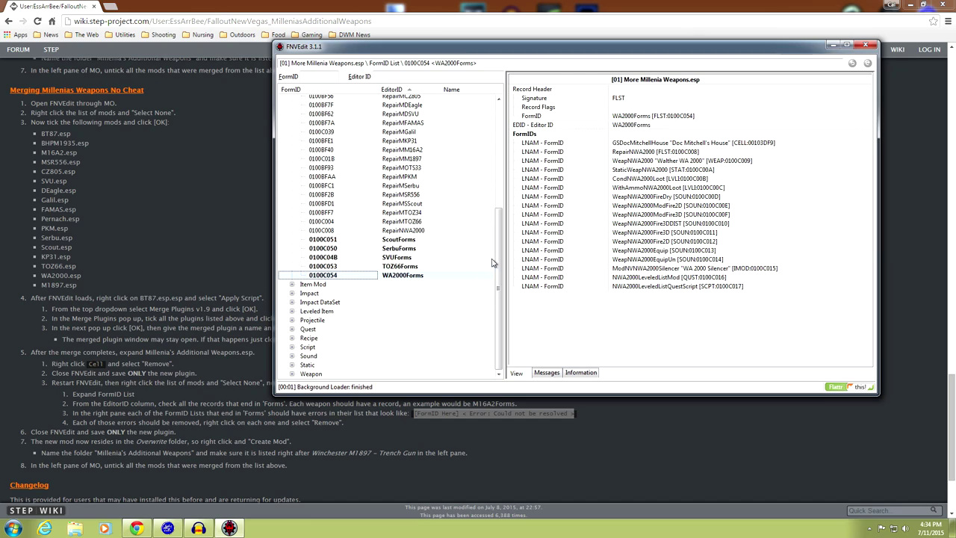
Step: Collapse the More Millenia Weapons.esp tree and close FNVEdit, saving only that plugin without a backup
scroll(495, 263, up, 15)
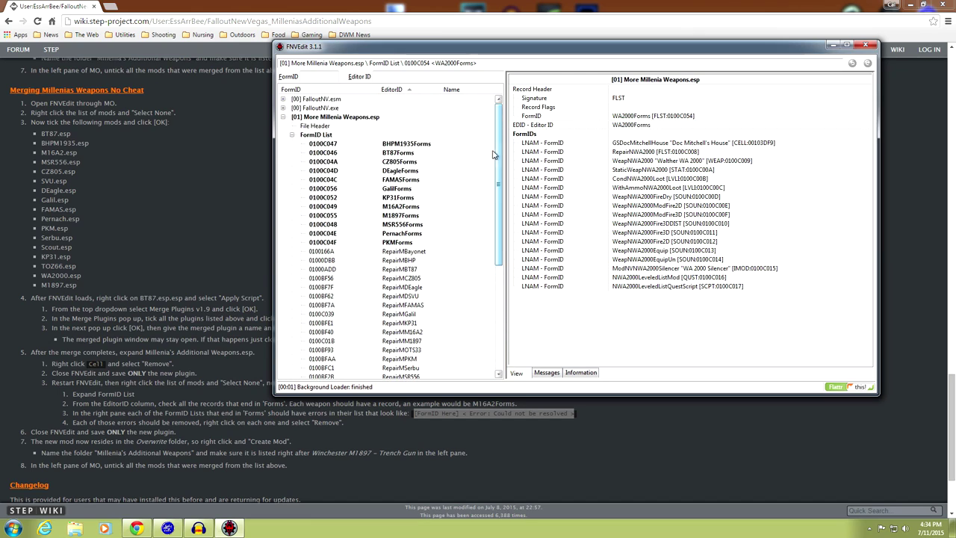
click(292, 135)
click(283, 117)
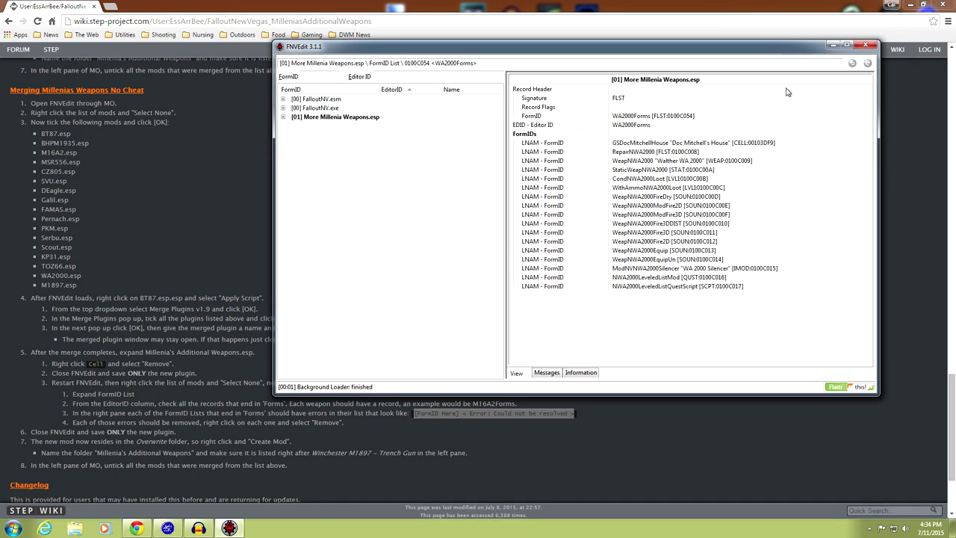
click(869, 49)
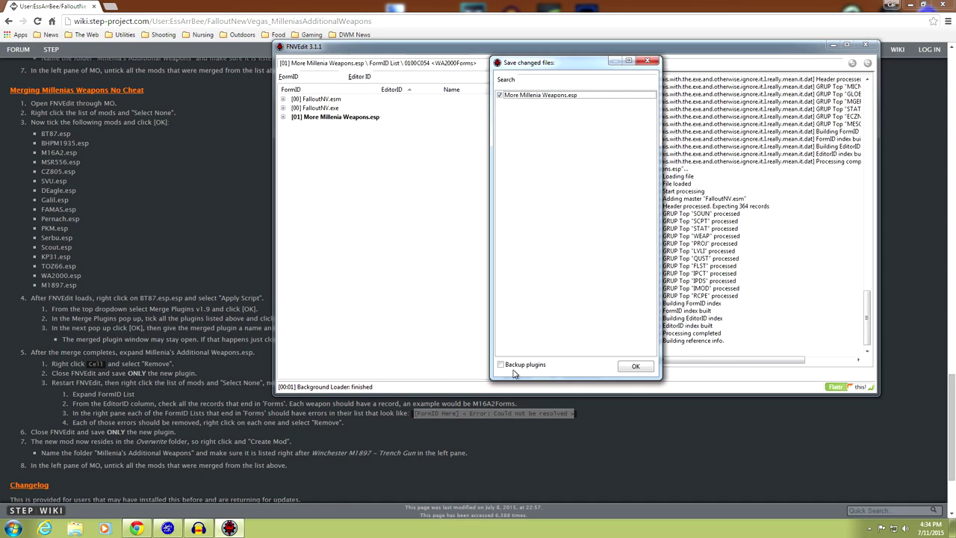
click(628, 369)
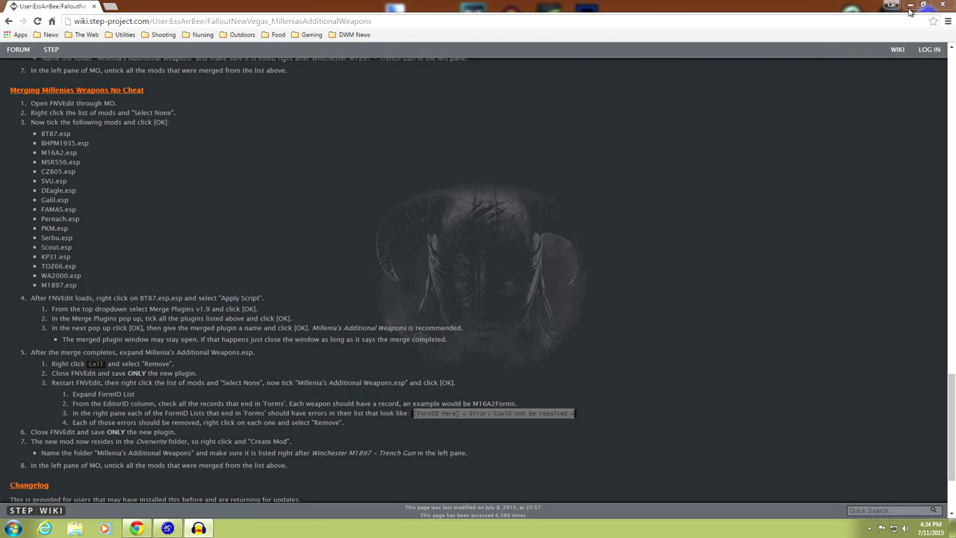
Step: Switch to Mod Organizer and examine the files and folders held in Overwrite
click(909, 6)
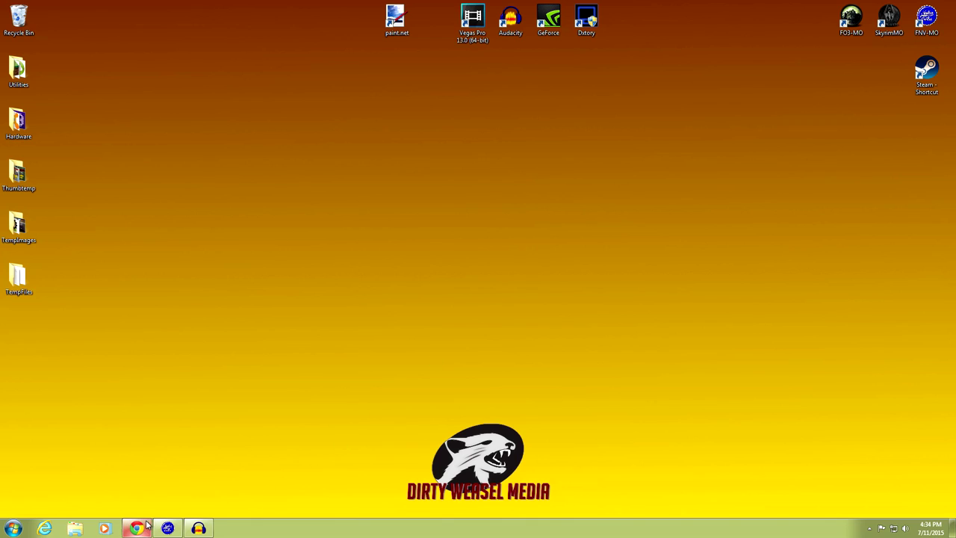
click(168, 528)
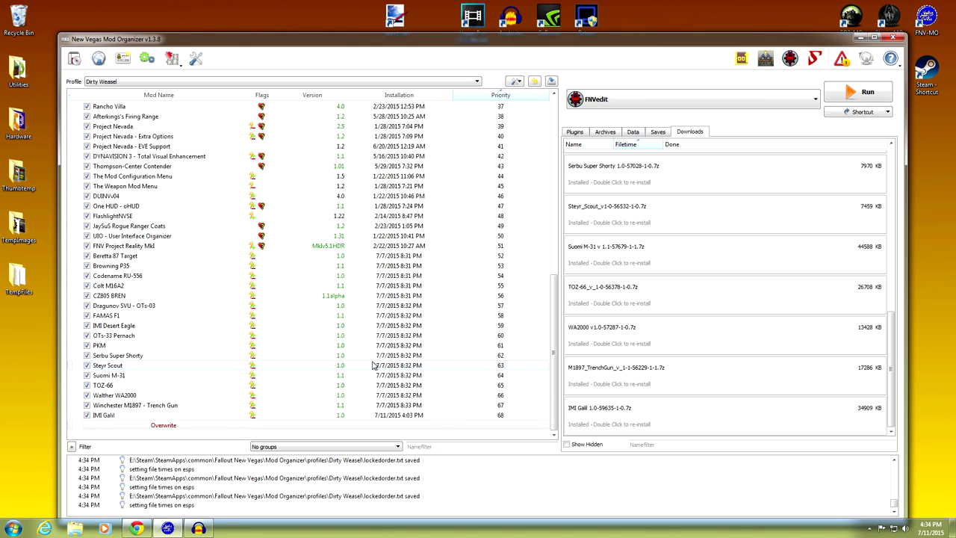
click(553, 344)
double_click(190, 425)
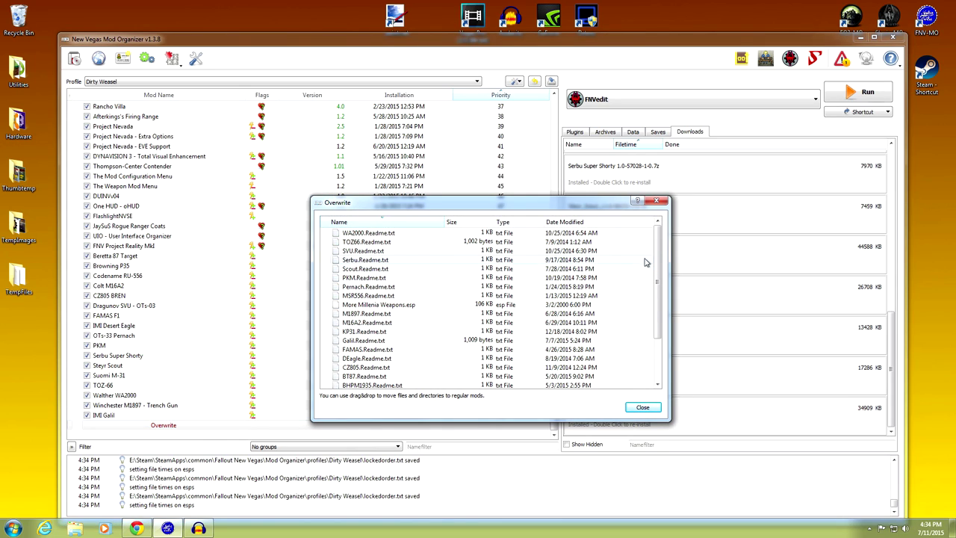
drag(657, 257, 660, 296)
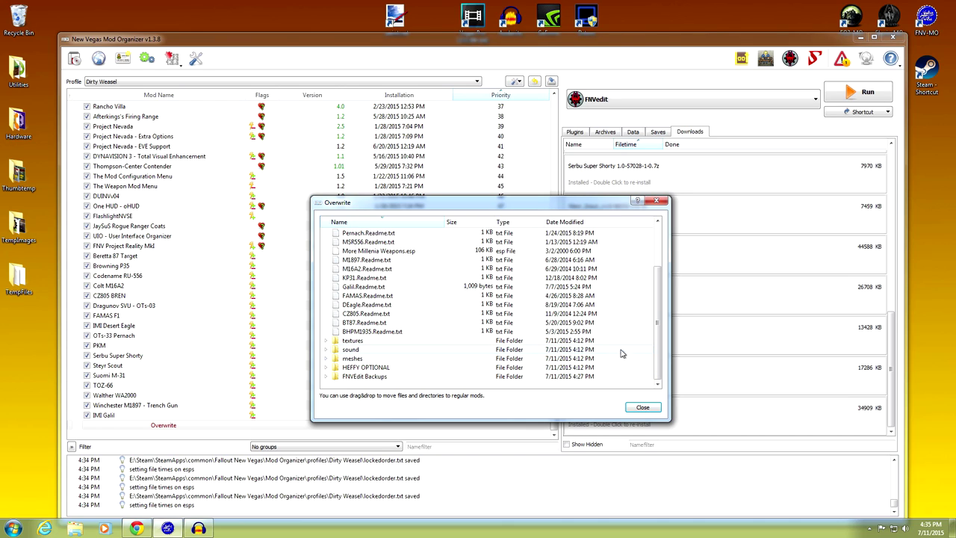
drag(656, 326, 658, 280)
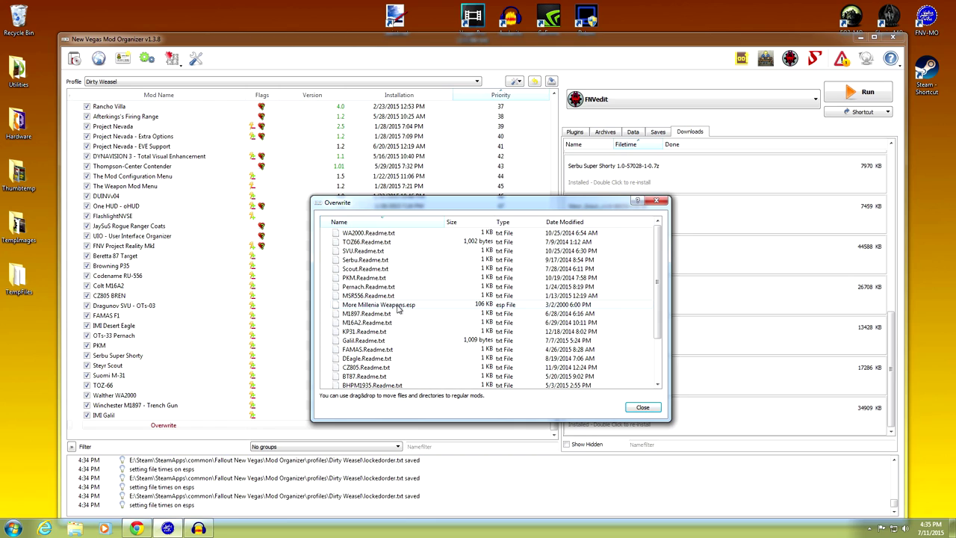
click(642, 407)
Step: Create a mod named More Millenia Weapons from the Overwrite contents
right_click(176, 428)
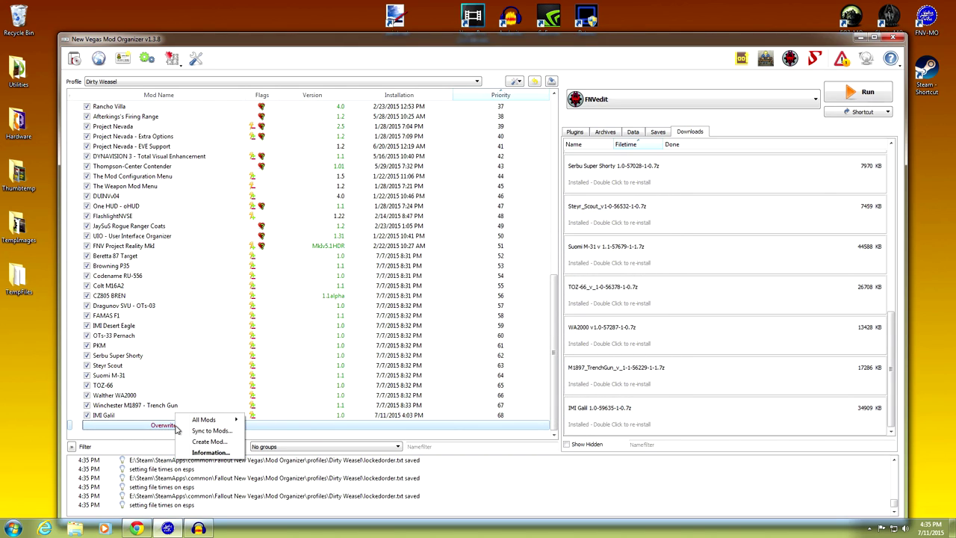
click(191, 443)
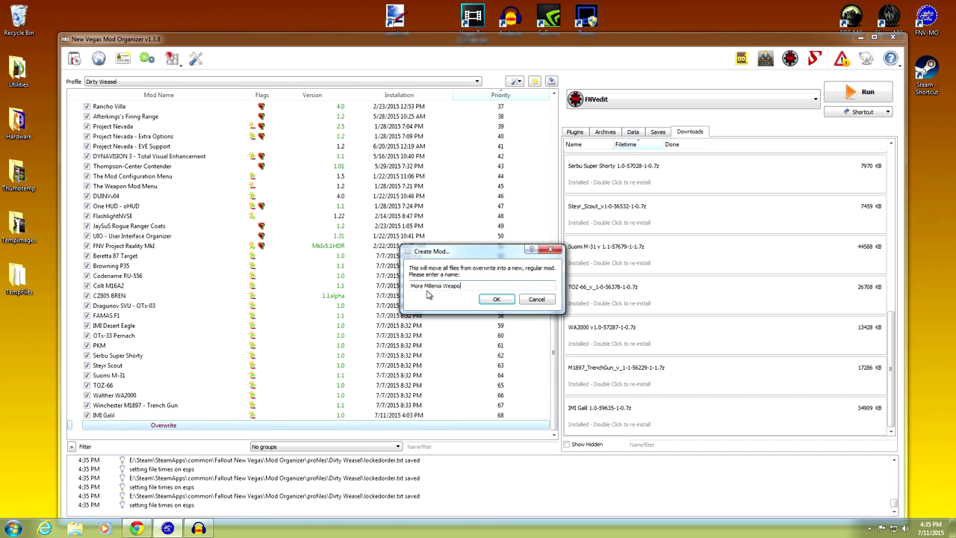
click(492, 299)
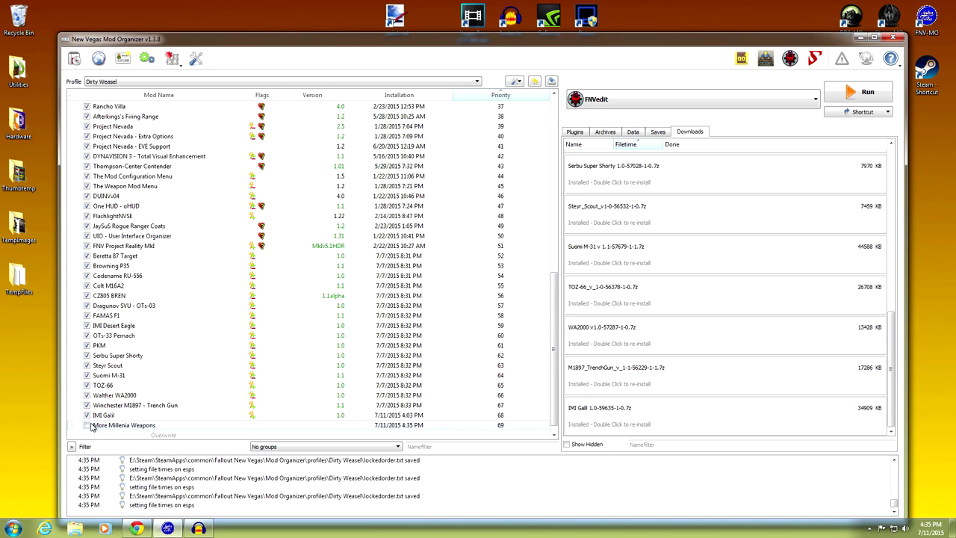
Step: Enable the More Millenia Weapons mod and move it directly below Weapons of the New Millenia in the mod order
drag(138, 425, 142, 175)
scroll(149, 187, up, 2)
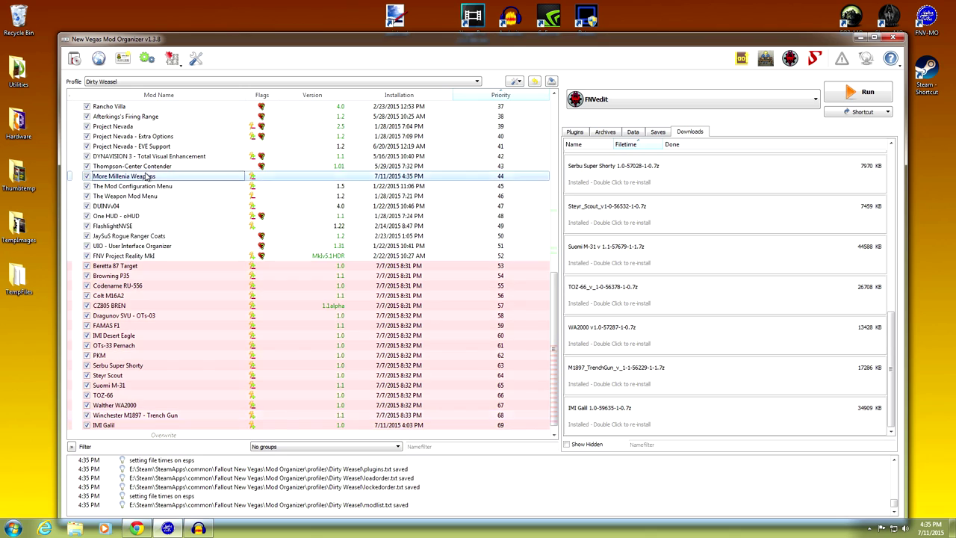
scroll(159, 196, up, 1)
drag(156, 266, 147, 156)
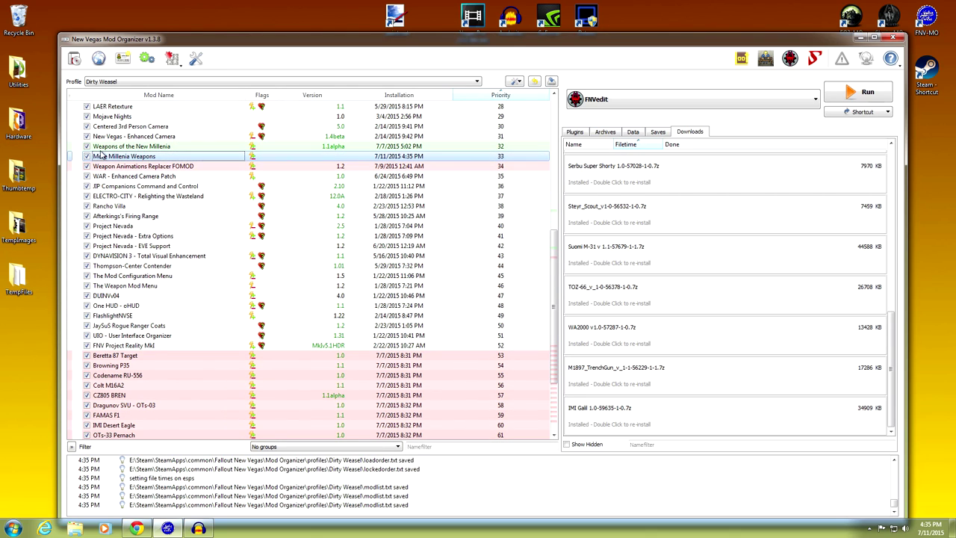
Step: Move the More Millenia Weapons.esp plugin between Weapons.of.the.New.Millenia.Cheat.Cabinet.esp and Weapons.of.the.New.Millenia.Leveled.Lists.esp in the load order
click(574, 132)
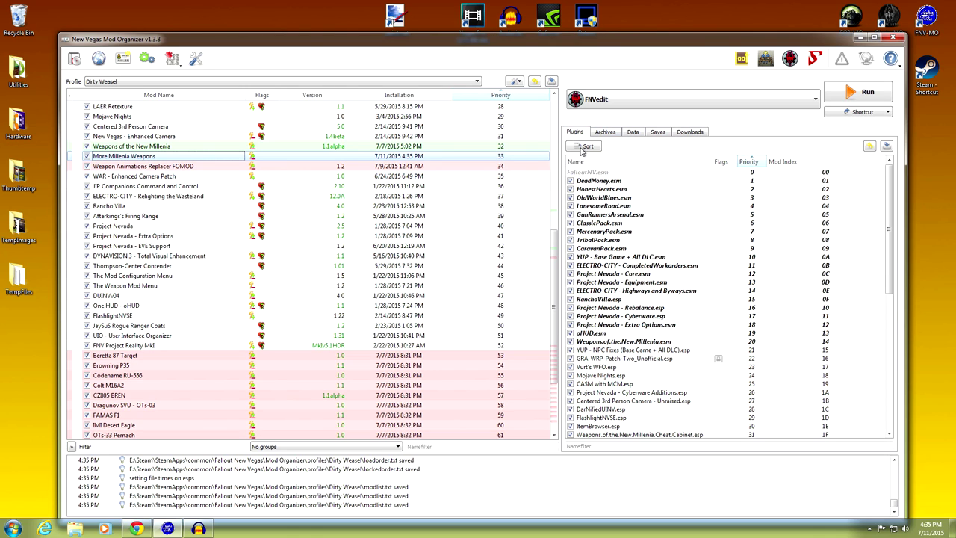
drag(888, 283, 896, 410)
drag(649, 425, 668, 196)
scroll(675, 230, up, 3)
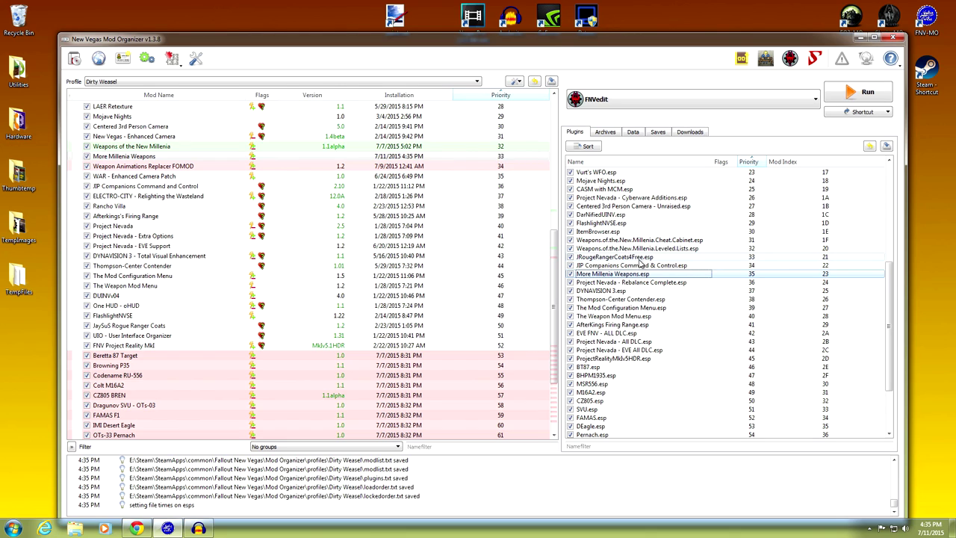
drag(642, 275, 643, 245)
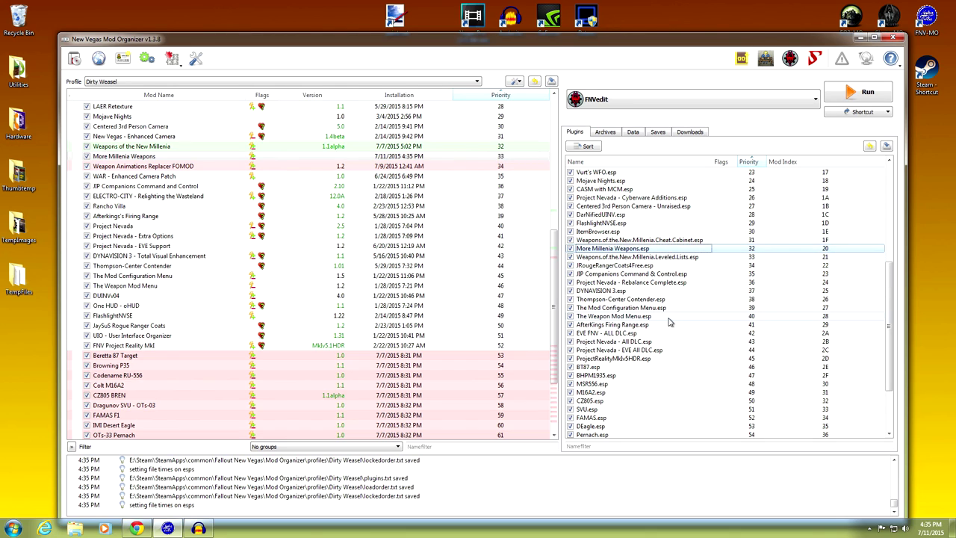
Step: Disable all the individual merged weapon mods, from Beretta 87 Target through IMI Galil
drag(557, 306, 527, 366)
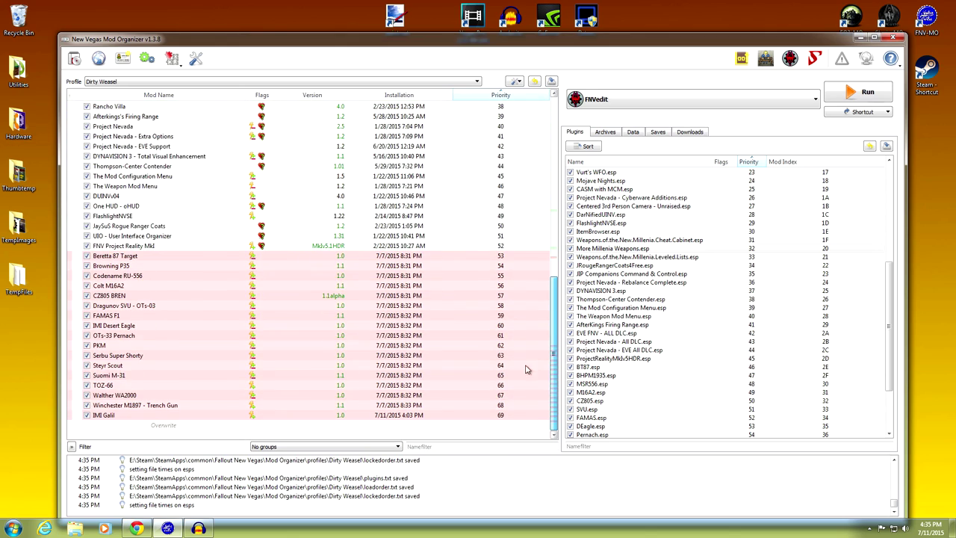
click(87, 259)
click(87, 265)
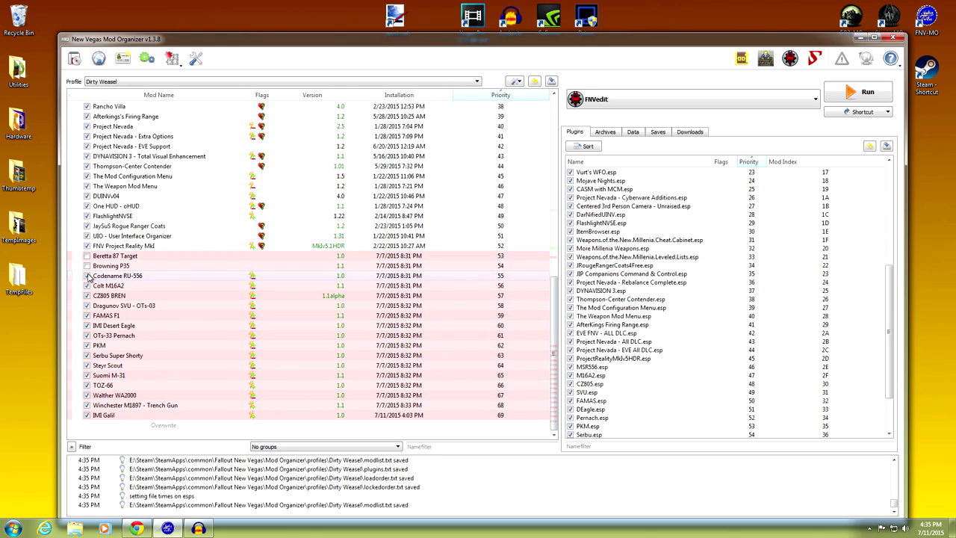
click(87, 286)
click(86, 305)
click(87, 315)
click(86, 325)
click(89, 336)
click(87, 335)
click(87, 336)
click(86, 356)
click(87, 365)
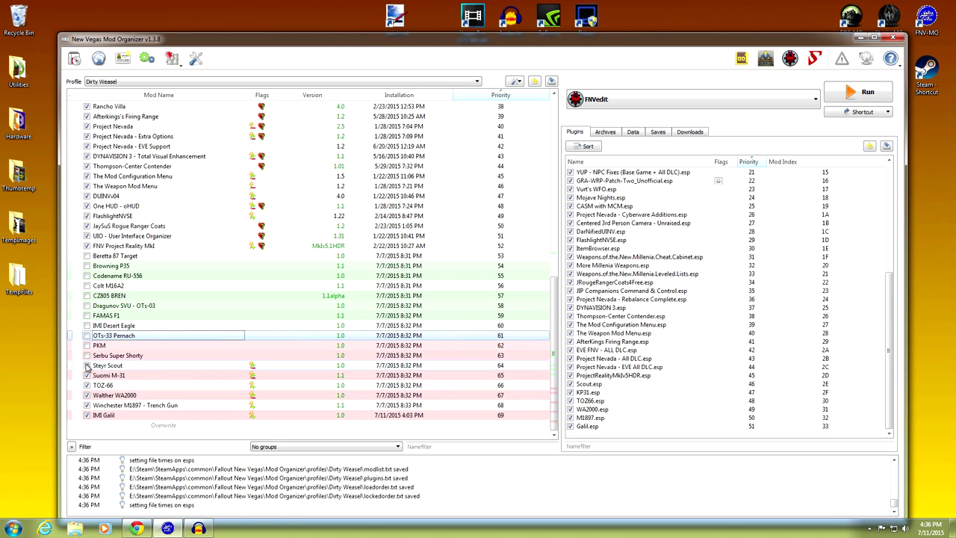
click(87, 385)
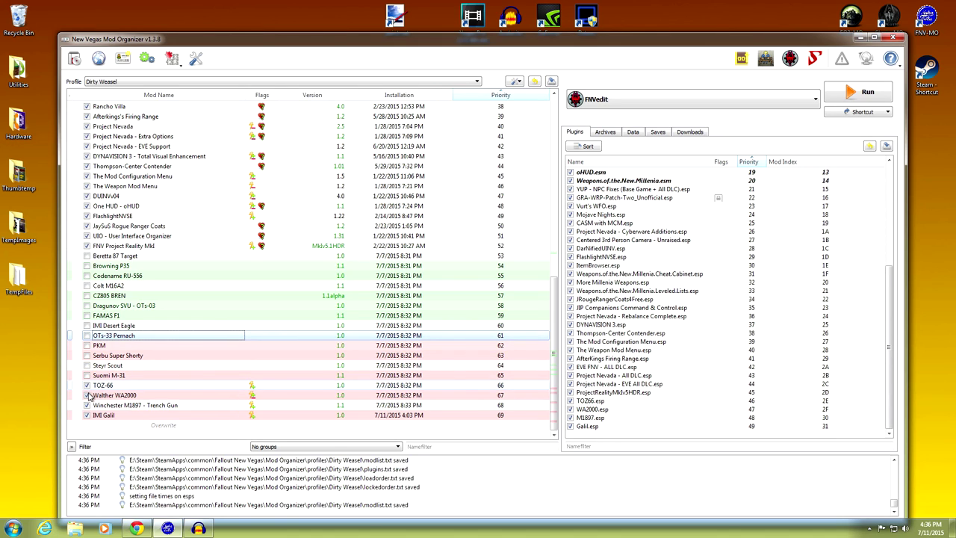
click(87, 404)
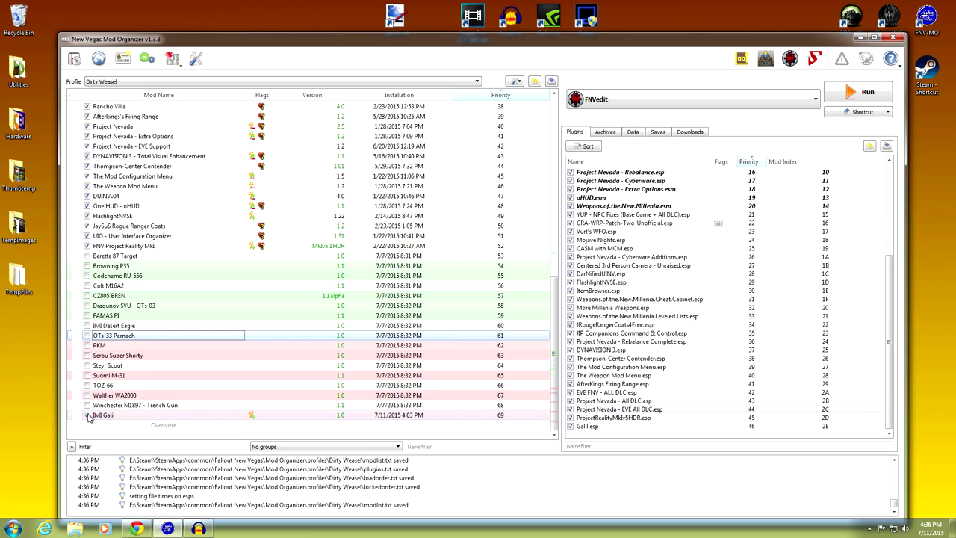
click(86, 414)
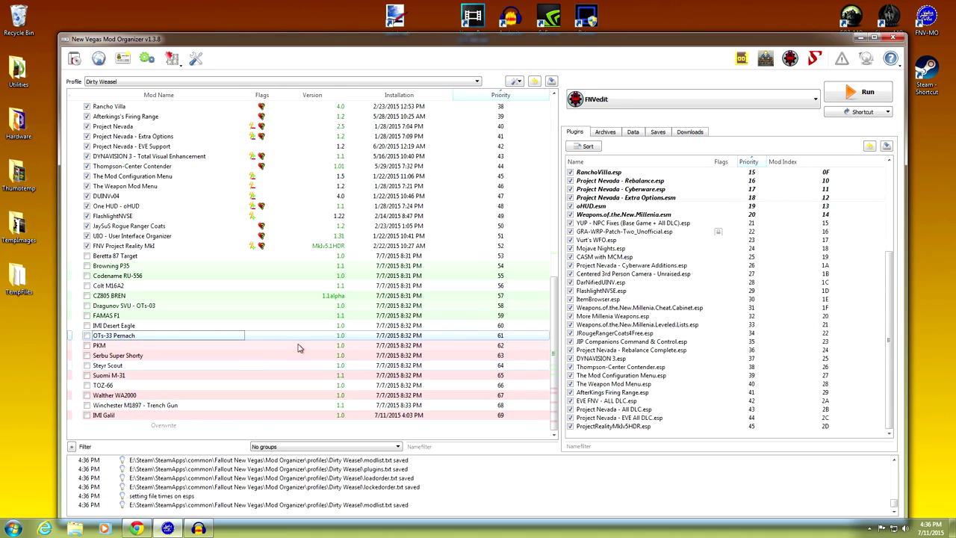
click(188, 426)
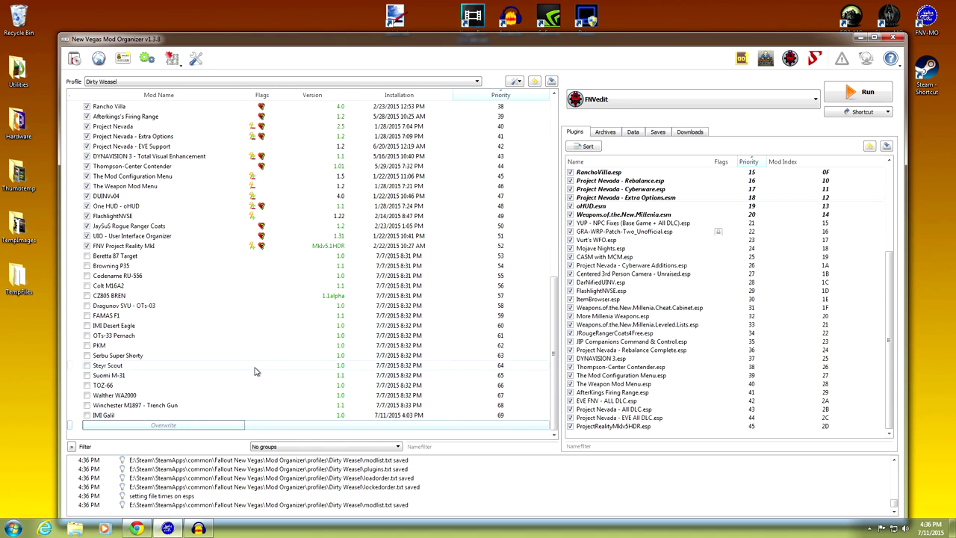
scroll(254, 372, up, 3)
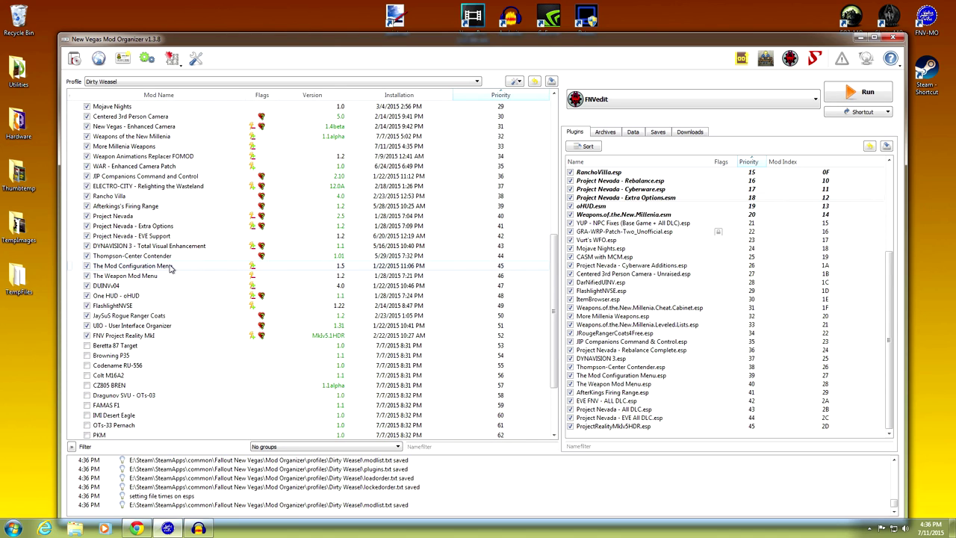
Step: Check the positions of the More Millenia Weapons mod and its plugin in the mod order and load order
scroll(161, 250, up, 2)
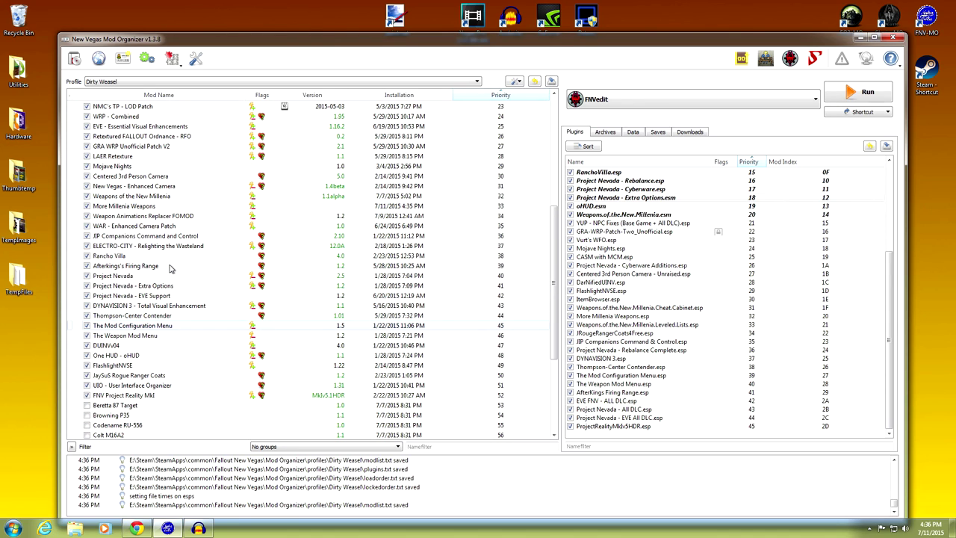
click(143, 207)
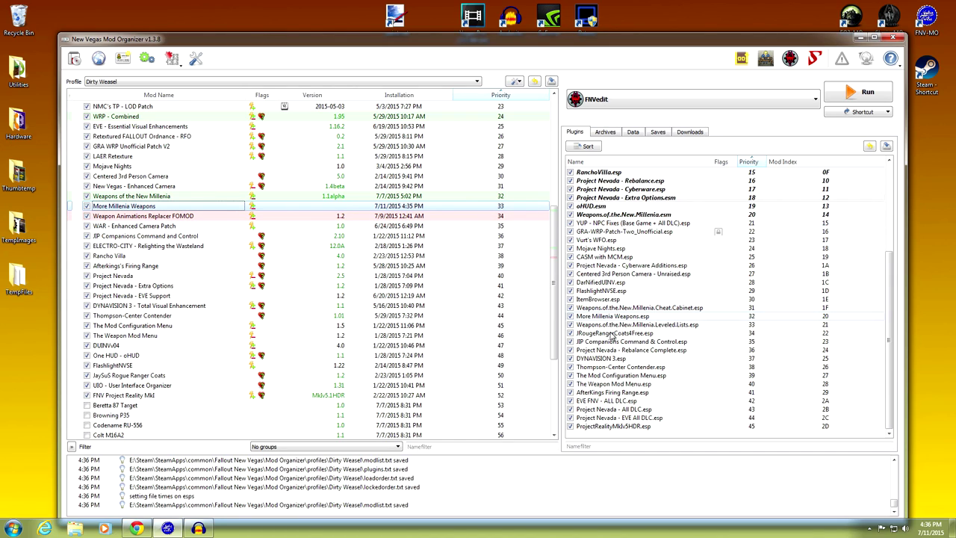
click(677, 319)
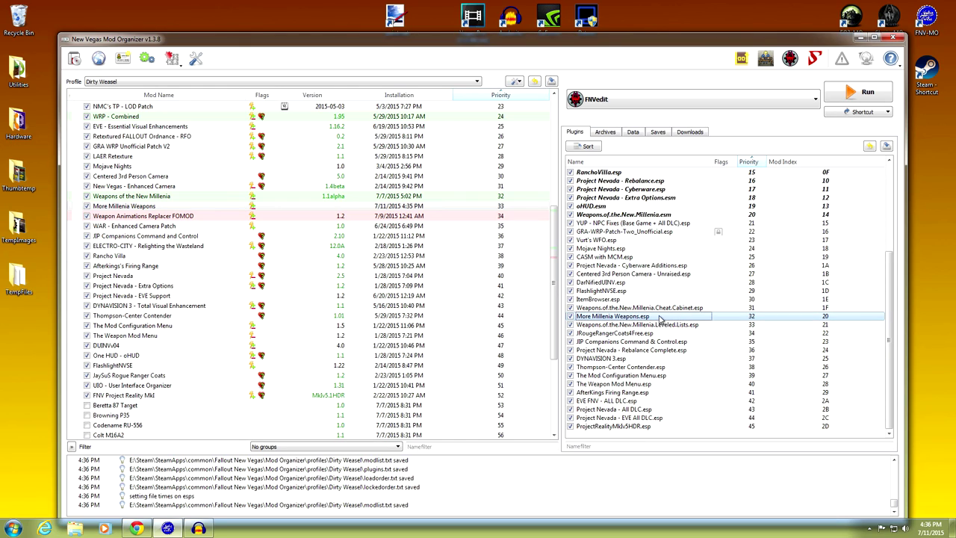
mouse_move(660, 319)
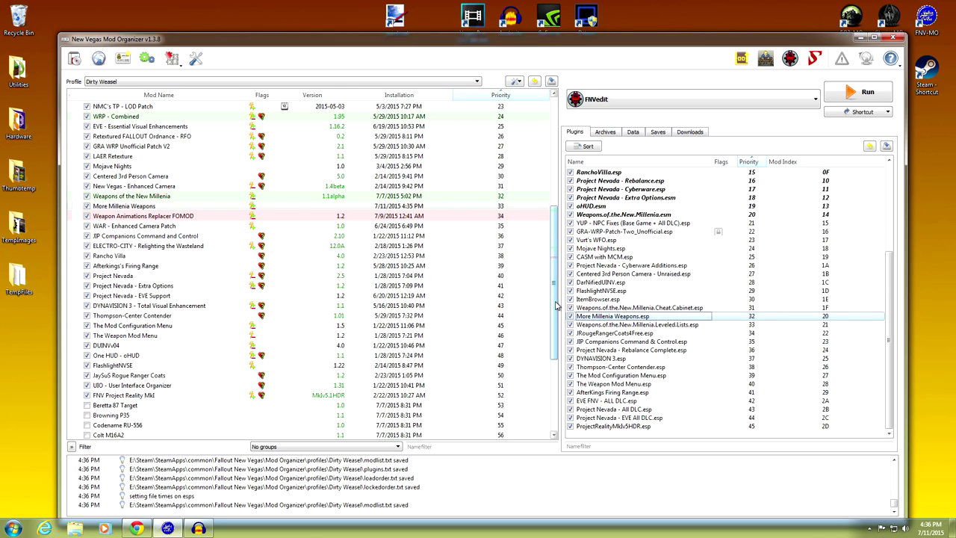
scroll(555, 305, up, 1)
click(275, 218)
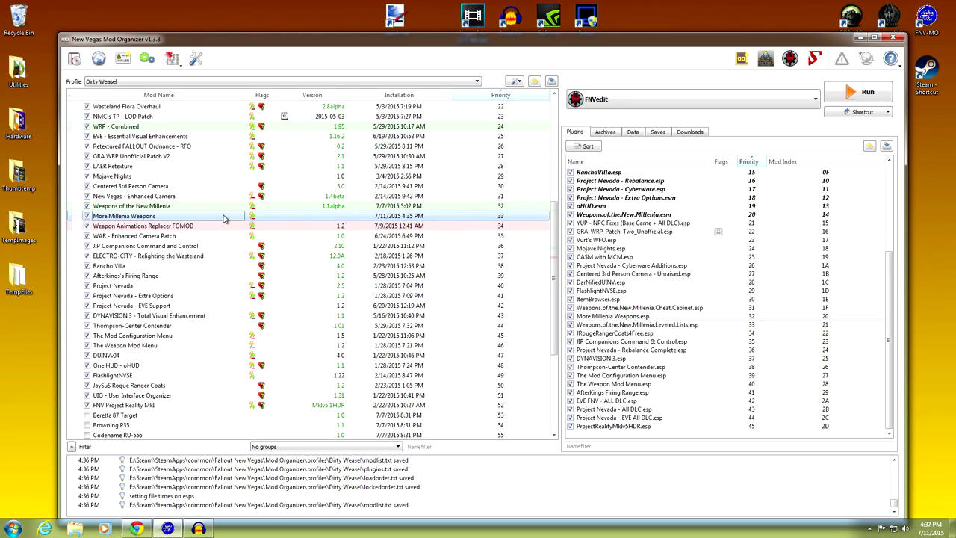
Step: Switch to Chrome, return to the main Fallout New Vegas guide, and open the recommended weapons page from its Additional Weapons section
click(138, 529)
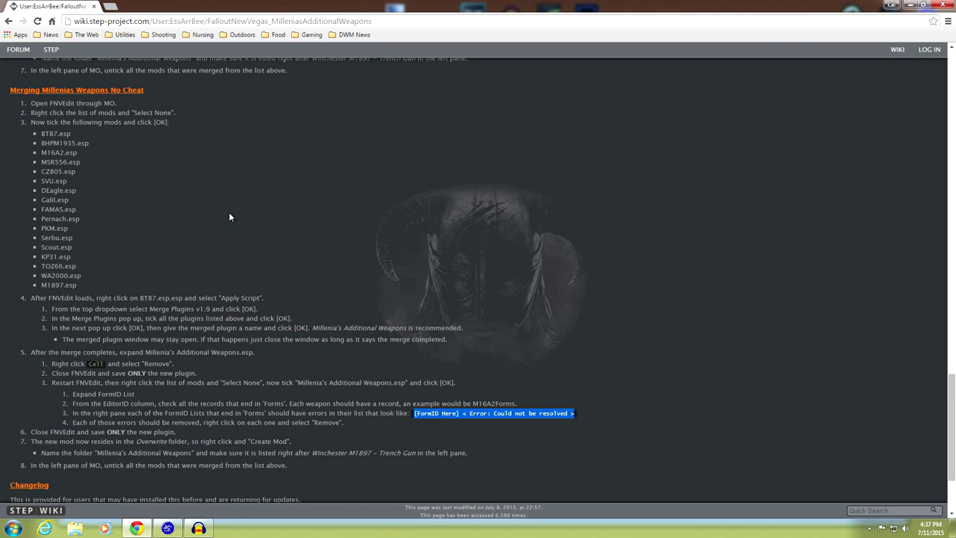
scroll(230, 212, up, 6)
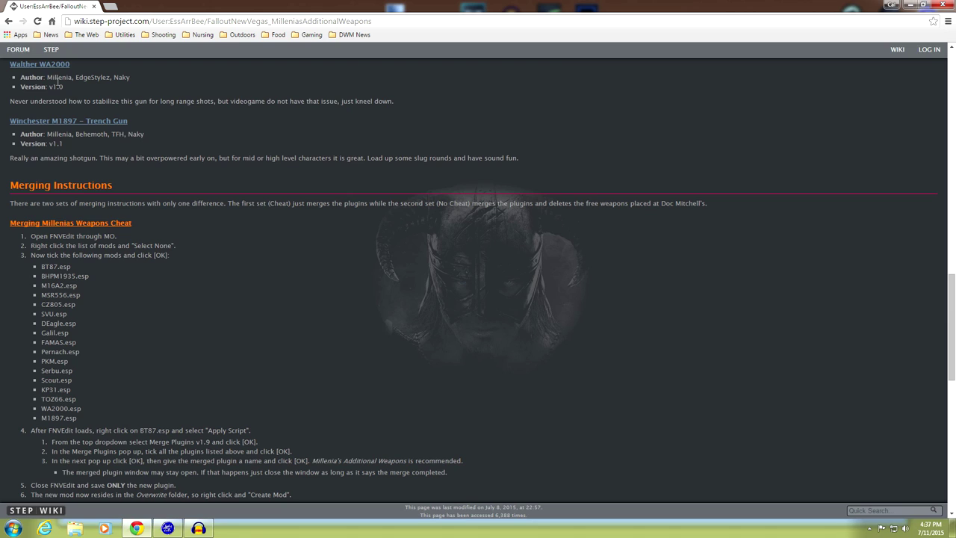
click(9, 20)
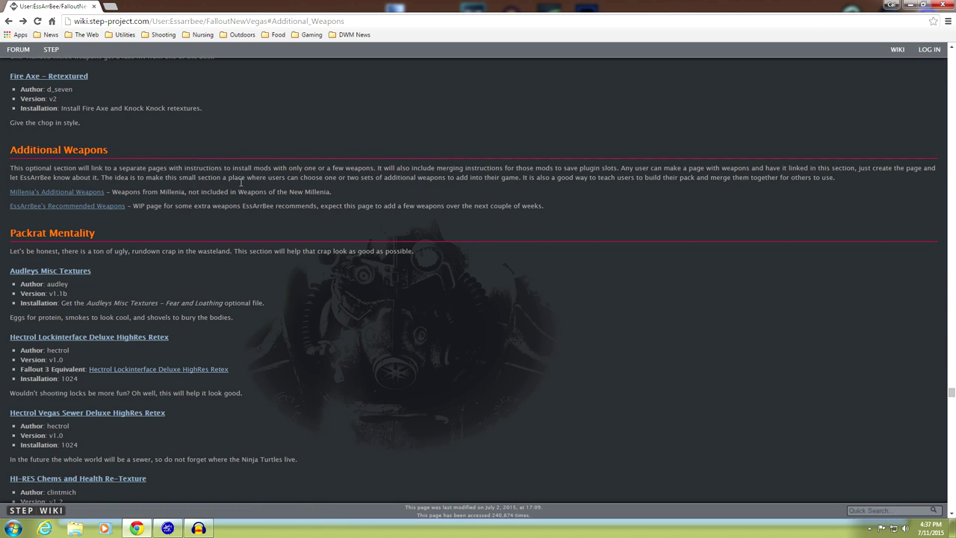
scroll(237, 182, down, 1)
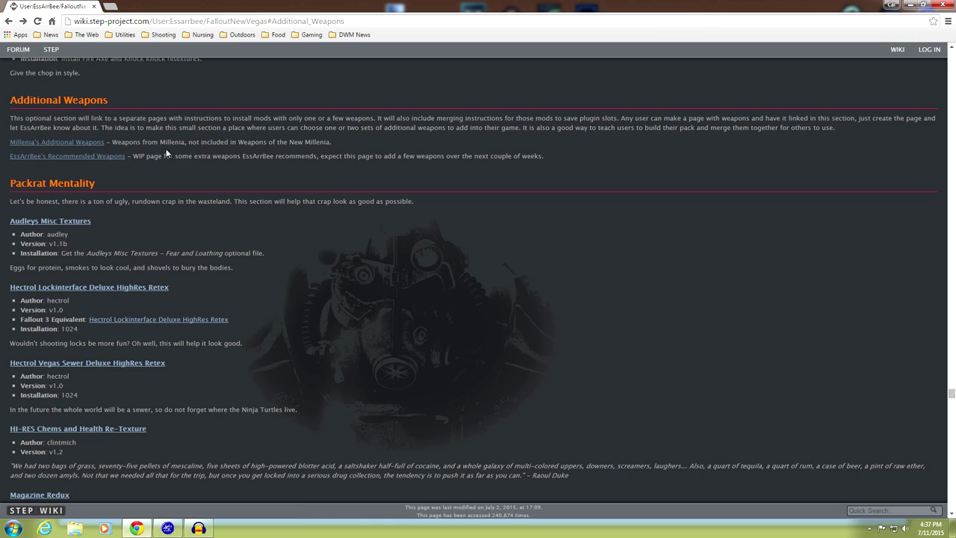
click(104, 157)
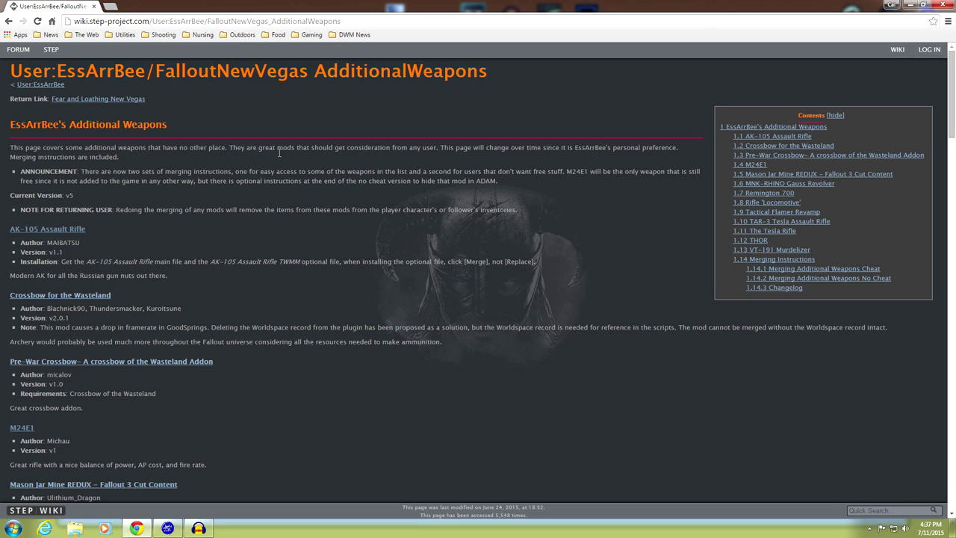
Step: Look through the additional weapon mods on the page, including their versions and installation notes
scroll(280, 153, down, 2)
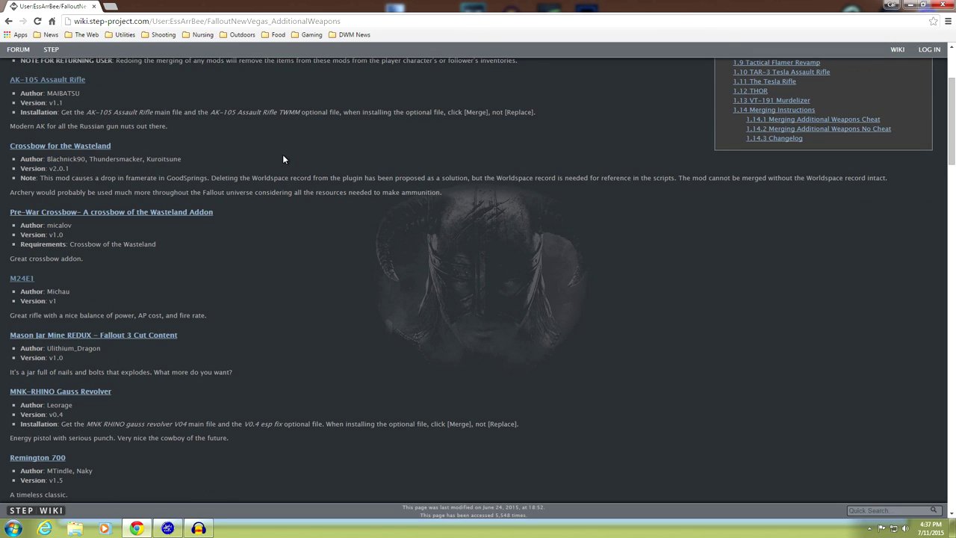
scroll(282, 154, up, 2)
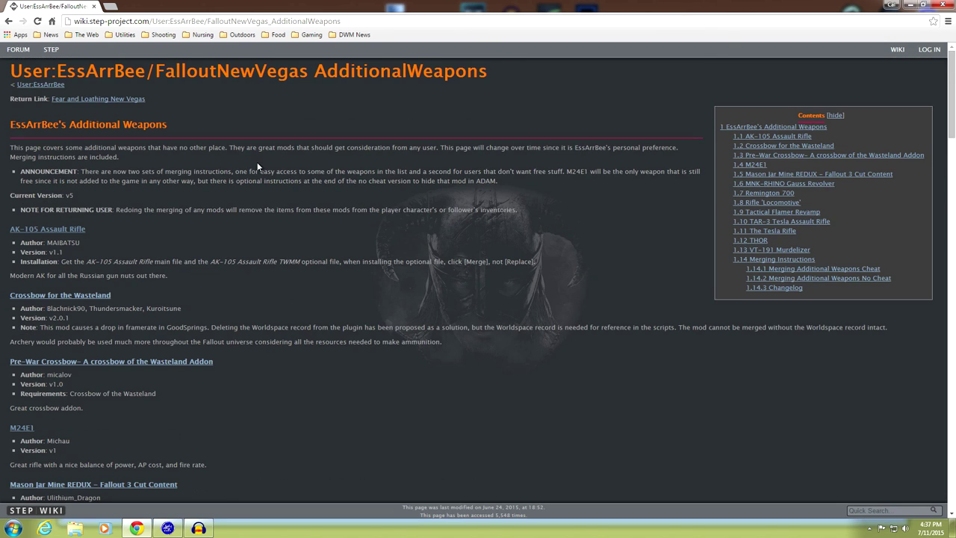
scroll(236, 163, down, 3)
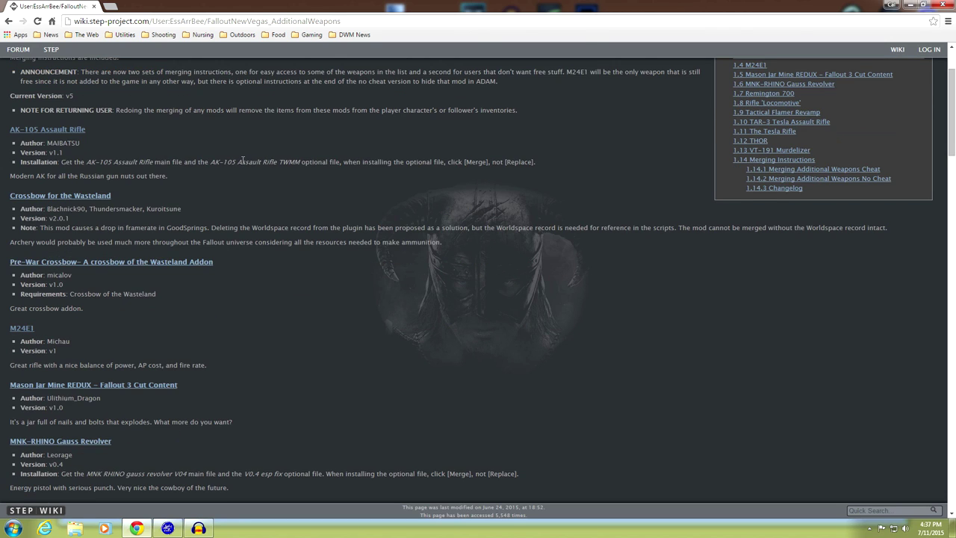
scroll(248, 162, down, 3)
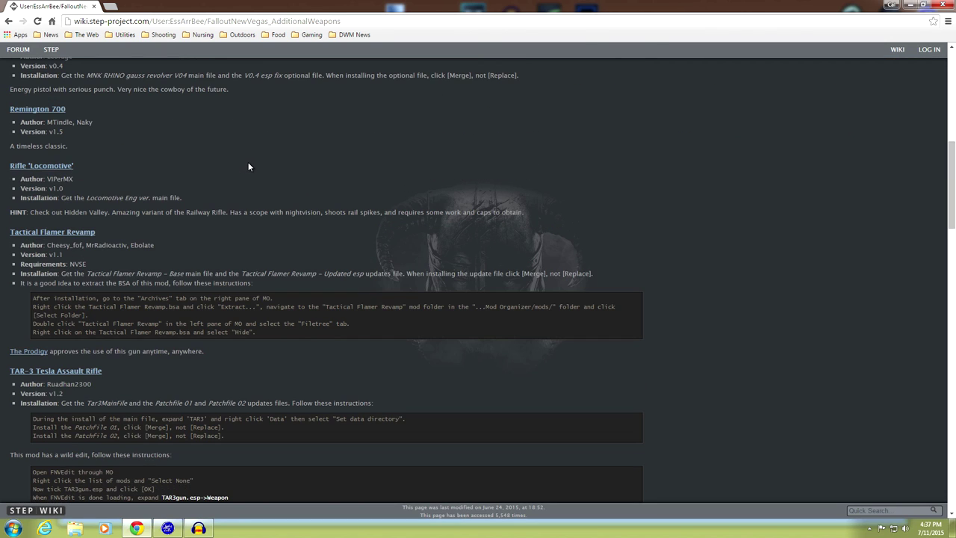
scroll(247, 165, down, 3)
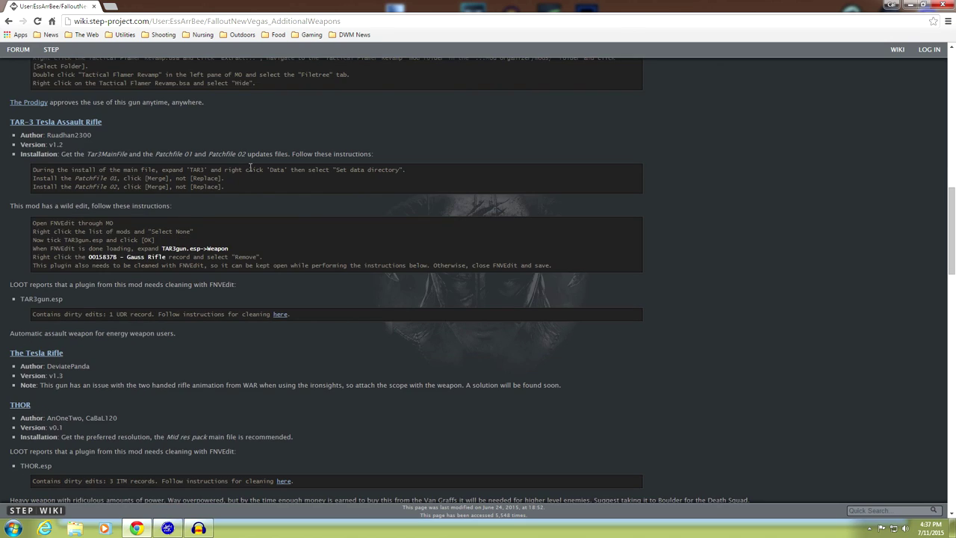
scroll(250, 167, down, 2)
scroll(239, 183, down, 2)
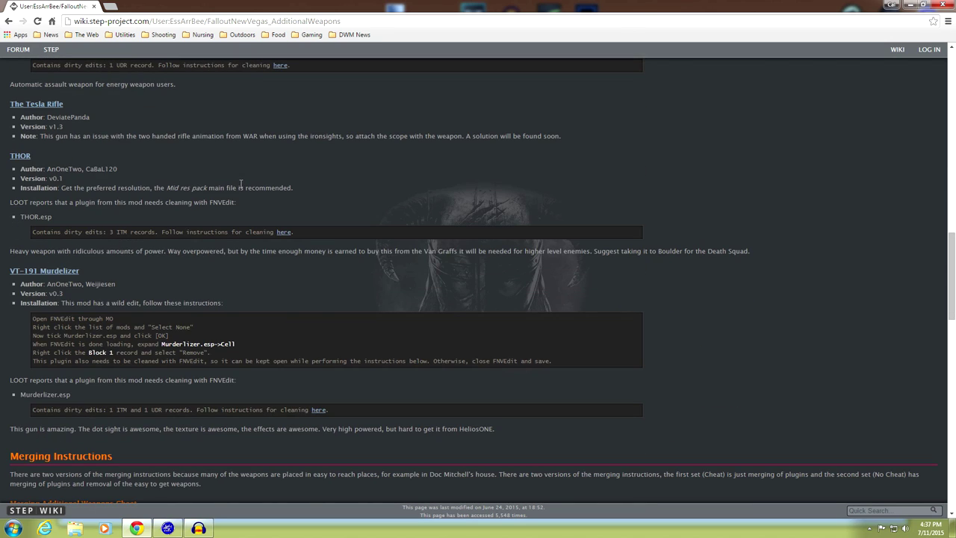
scroll(239, 179, up, 5)
scroll(240, 182, up, 9)
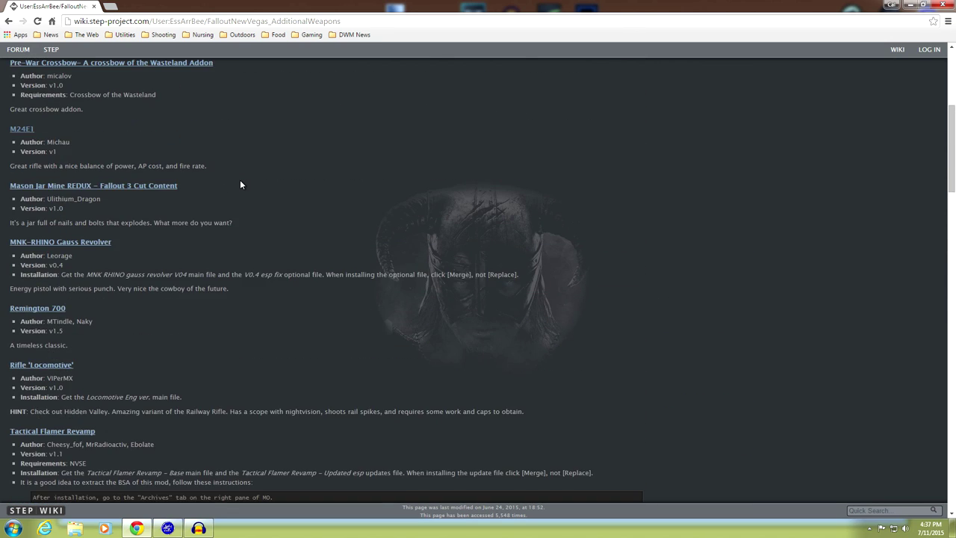
scroll(238, 182, down, 3)
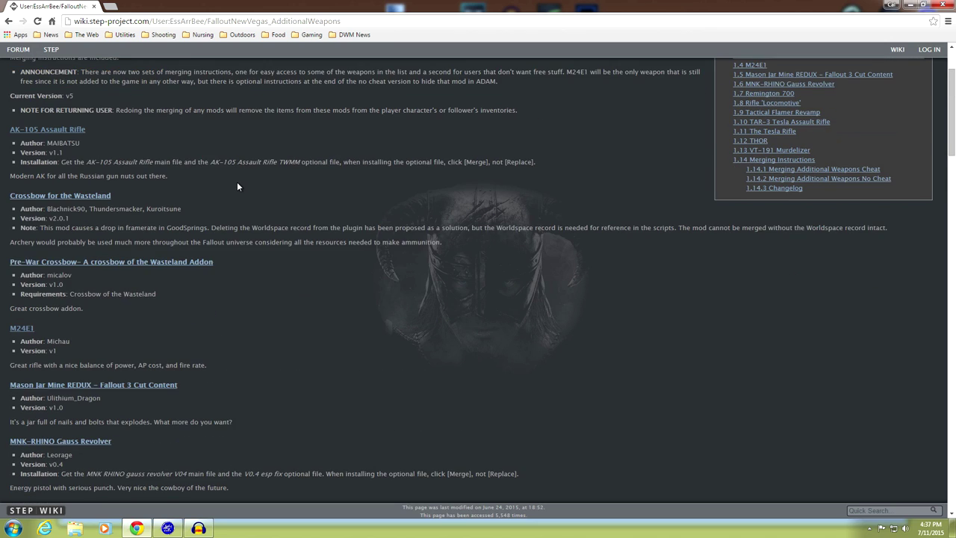
scroll(237, 187, down, 1)
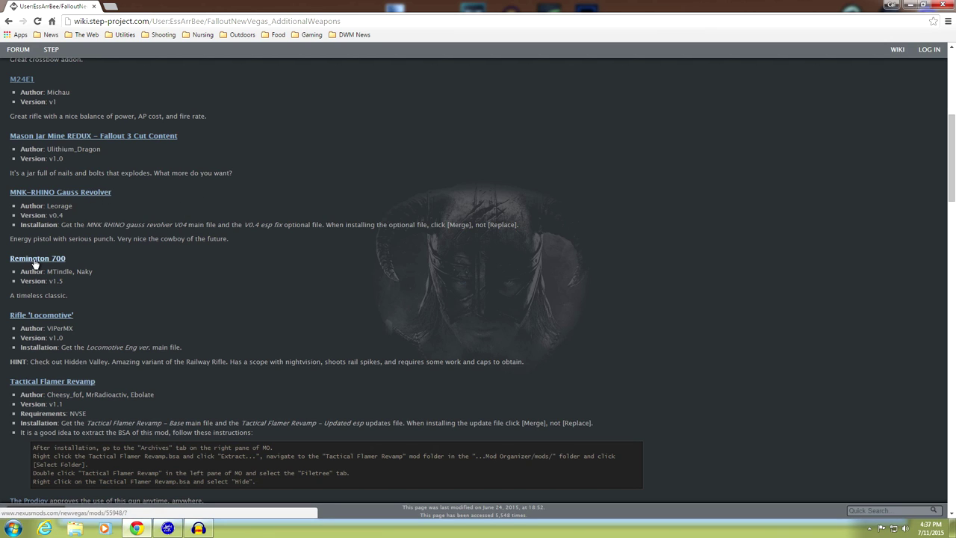
scroll(215, 247, down, 3)
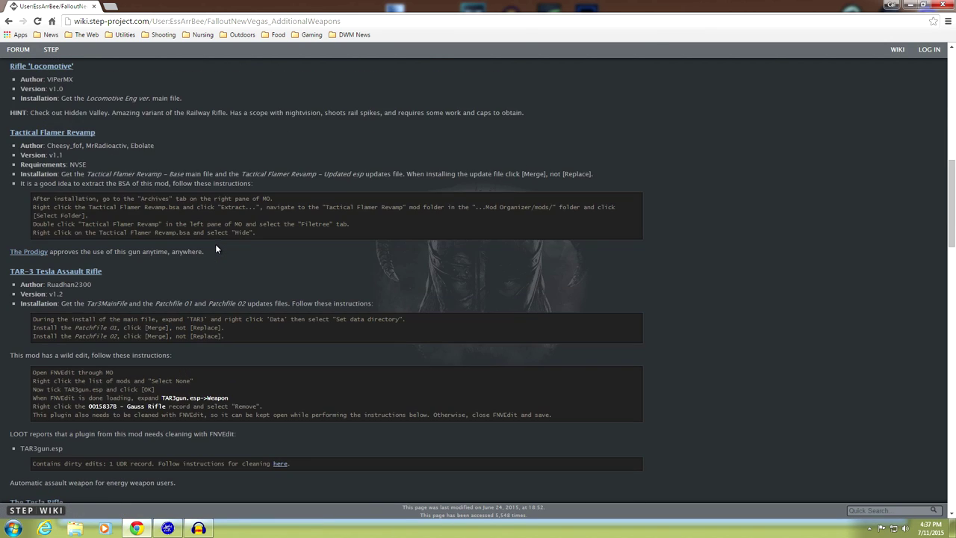
scroll(215, 244, up, 3)
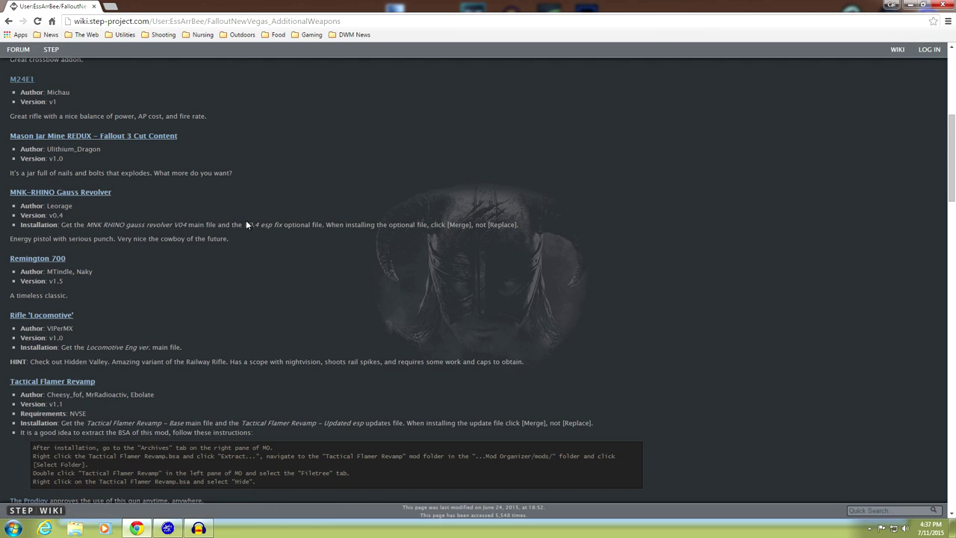
Step: Review the page's Merging Instructions for the additional weapons, covering both the Cheat and No Cheat versions
scroll(245, 224, down, 3)
scroll(224, 228, down, 3)
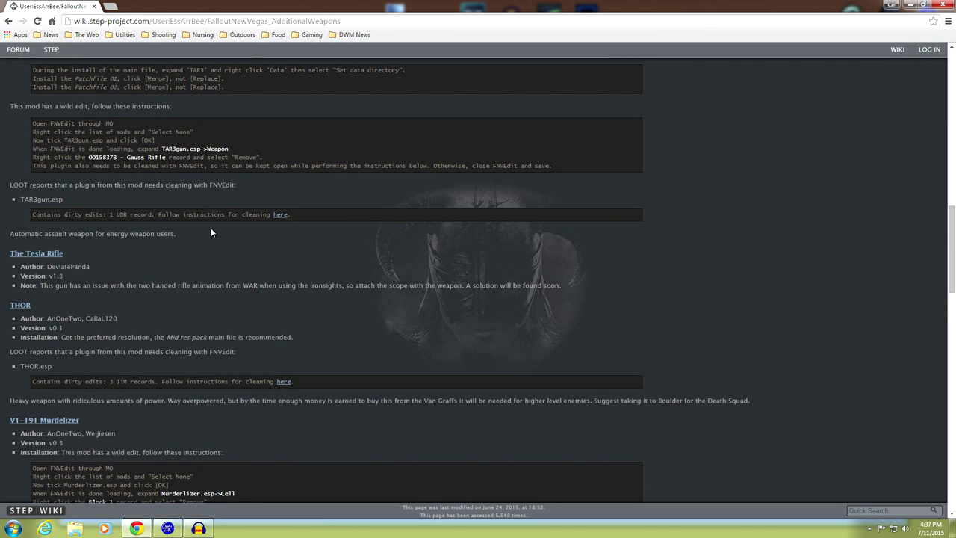
scroll(211, 228, down, 2)
scroll(210, 231, down, 1)
scroll(211, 231, down, 3)
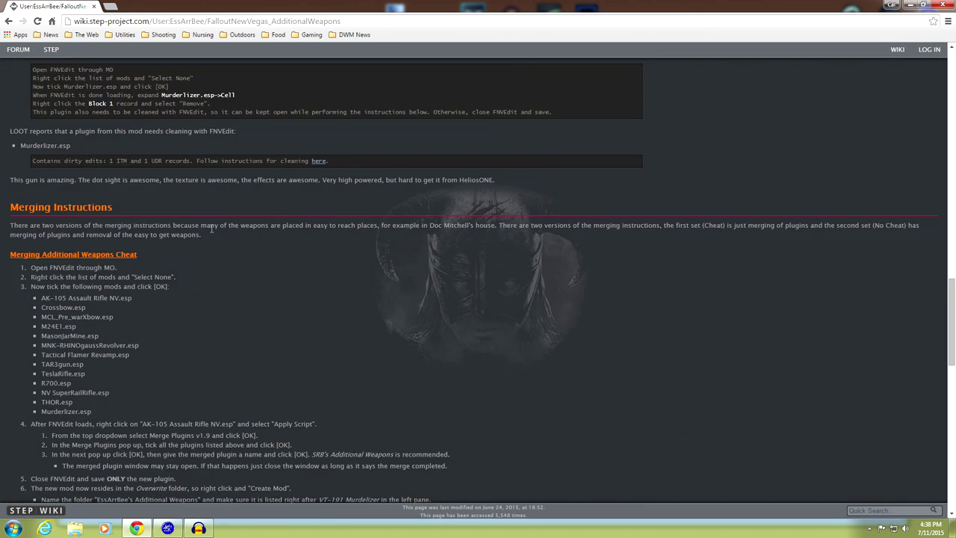
scroll(211, 232, down, 1)
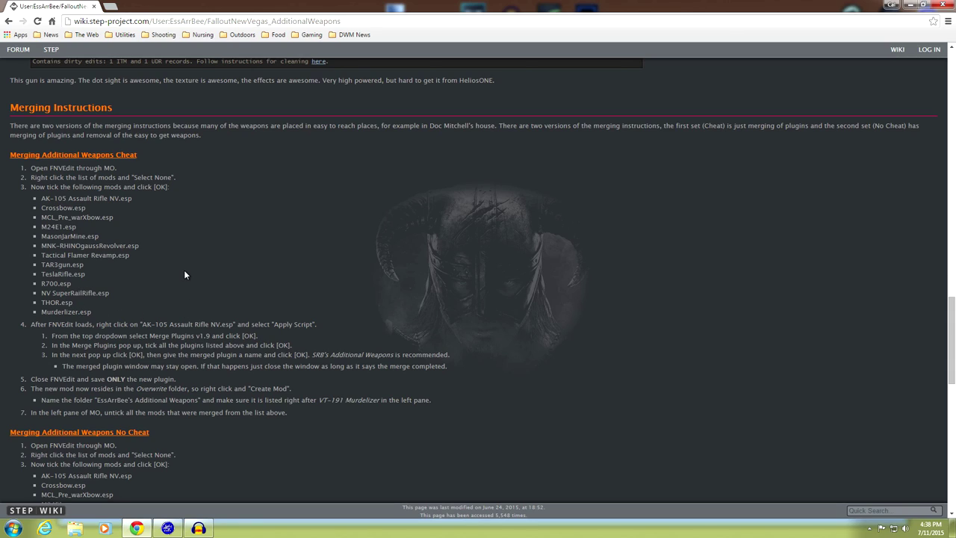
scroll(198, 258, down, 1)
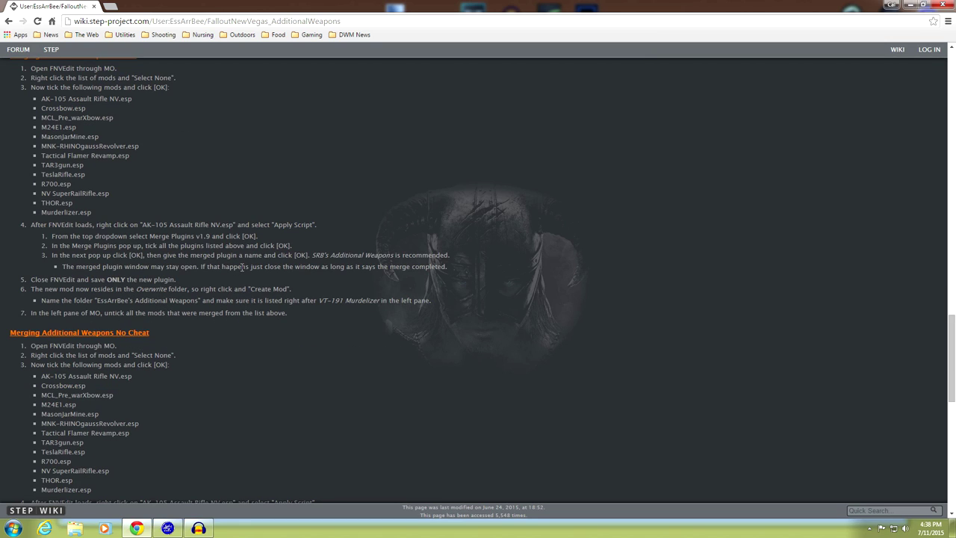
scroll(226, 253, down, 2)
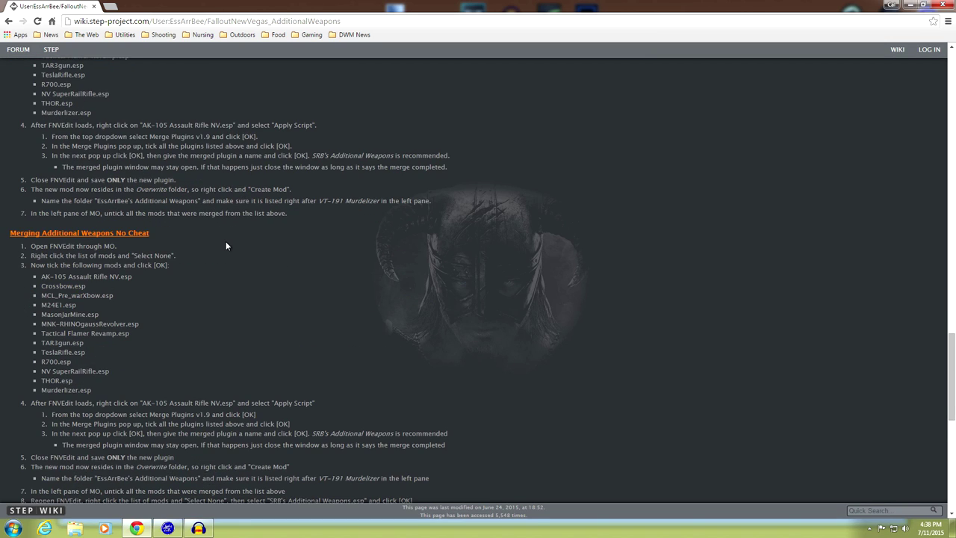
scroll(228, 218, down, 1)
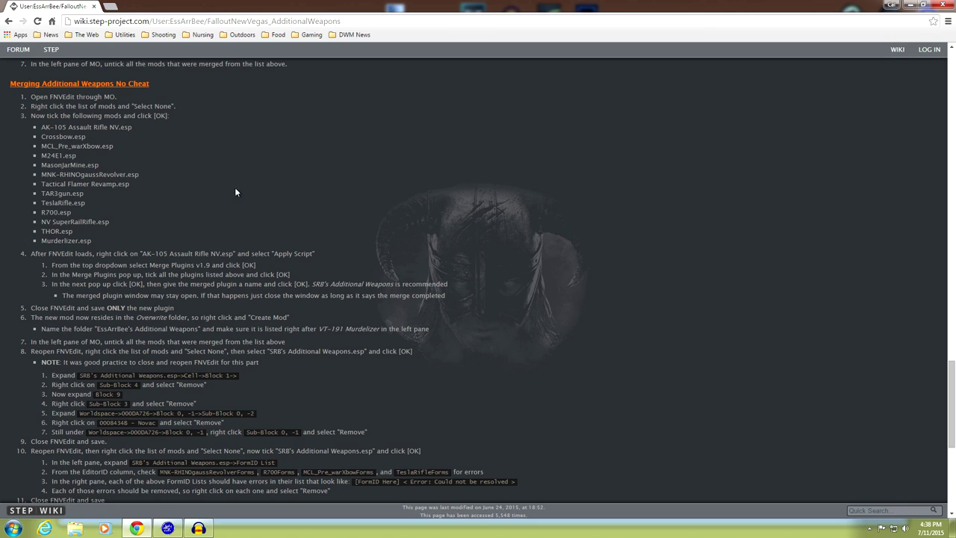